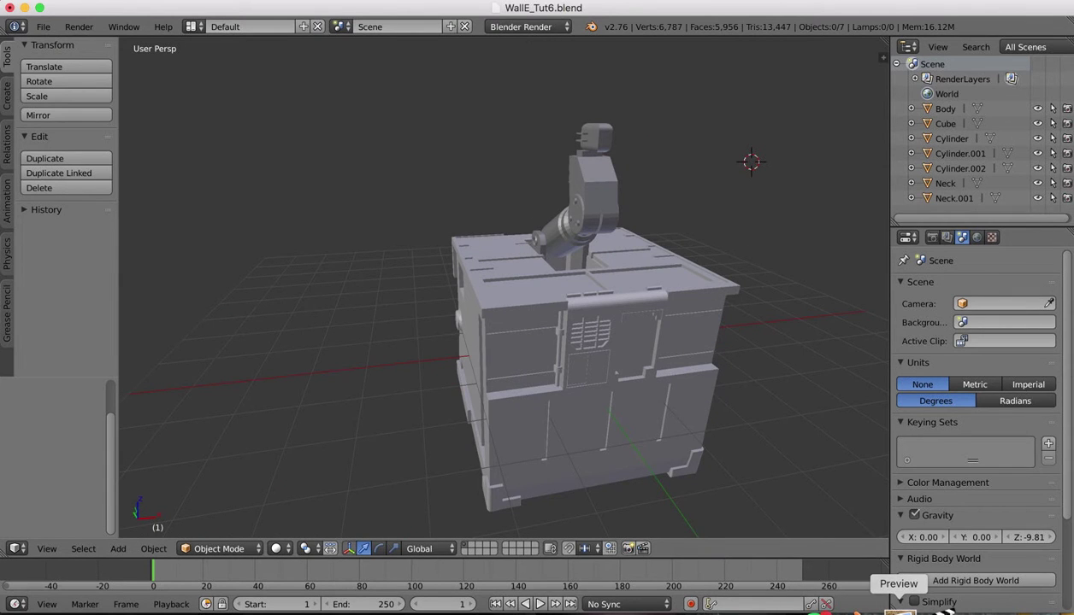
Examine the WALL-E blueprint's eyes in Preview, return to Blender and set the viewport to the front view.
{"action": "left_click", "coordinate": [897, 608]}
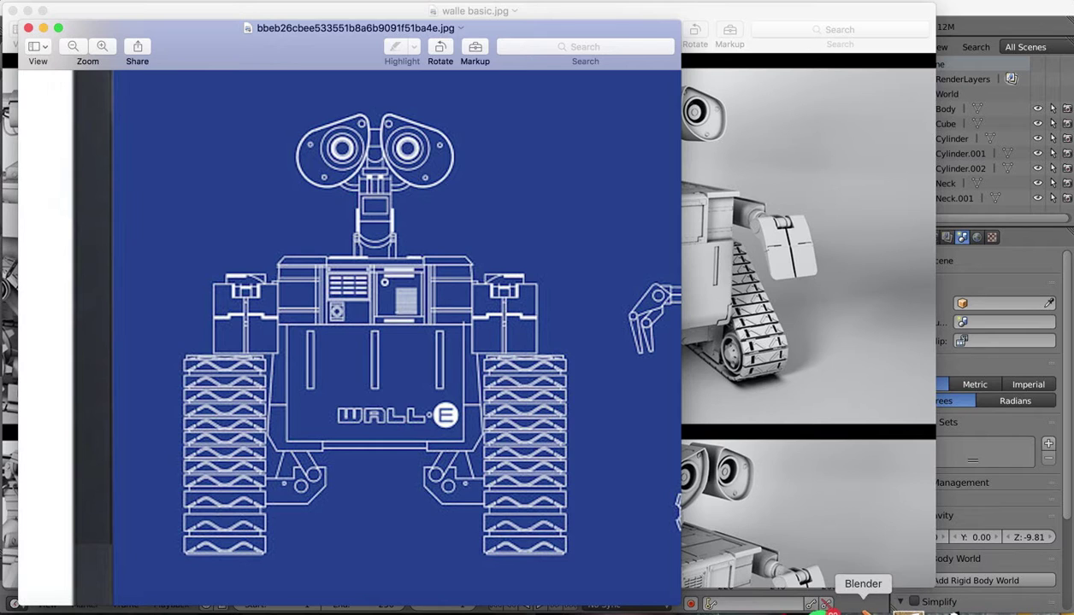
{"action": "left_click", "coordinate": [859, 608]}
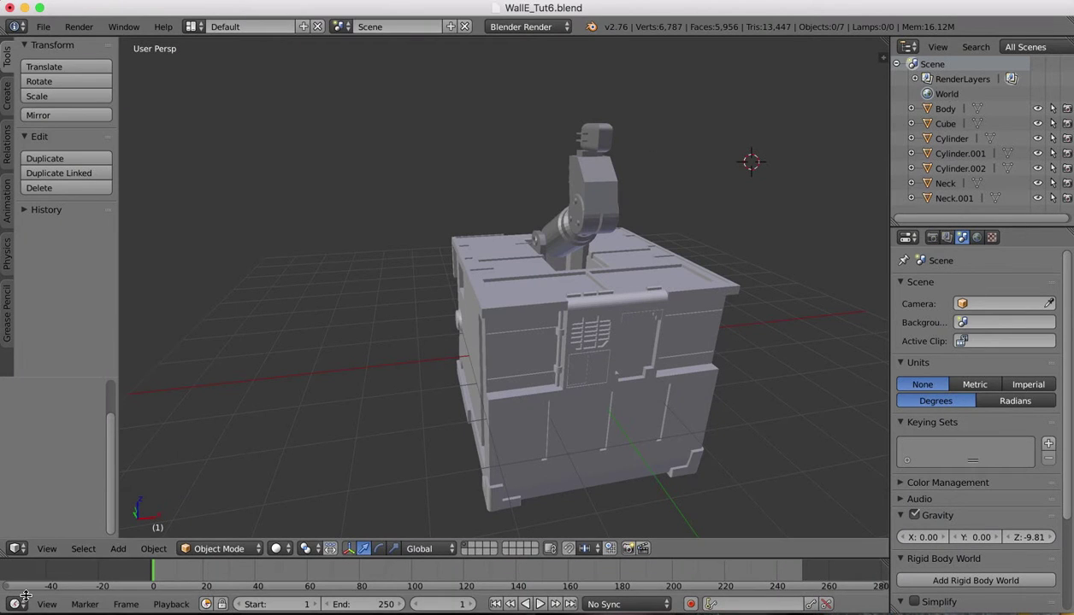
{"action": "left_click", "coordinate": [47, 549]}
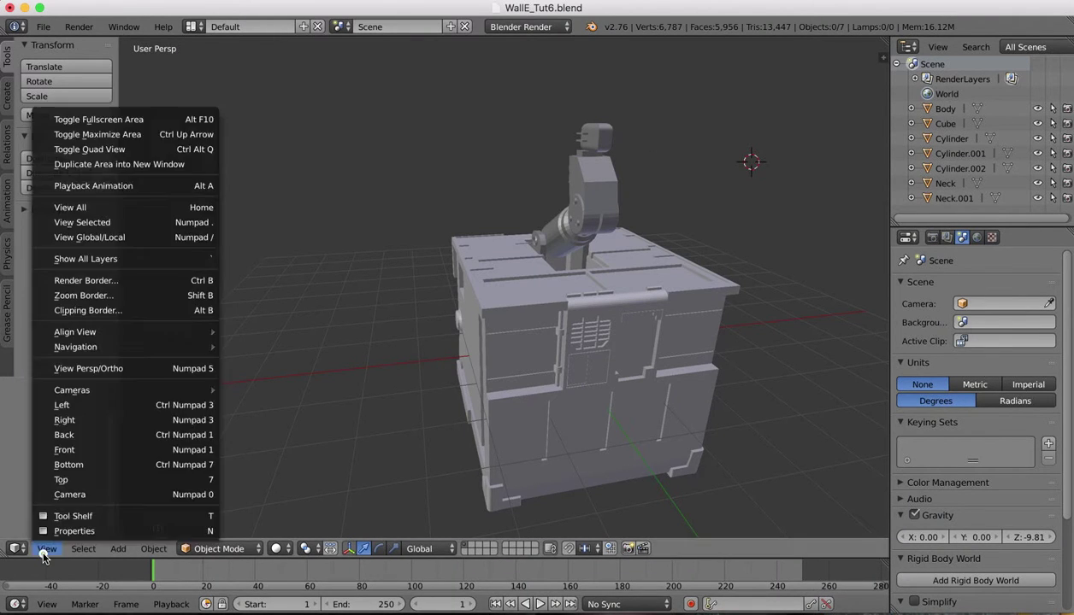
{"action": "left_click", "coordinate": [67, 450]}
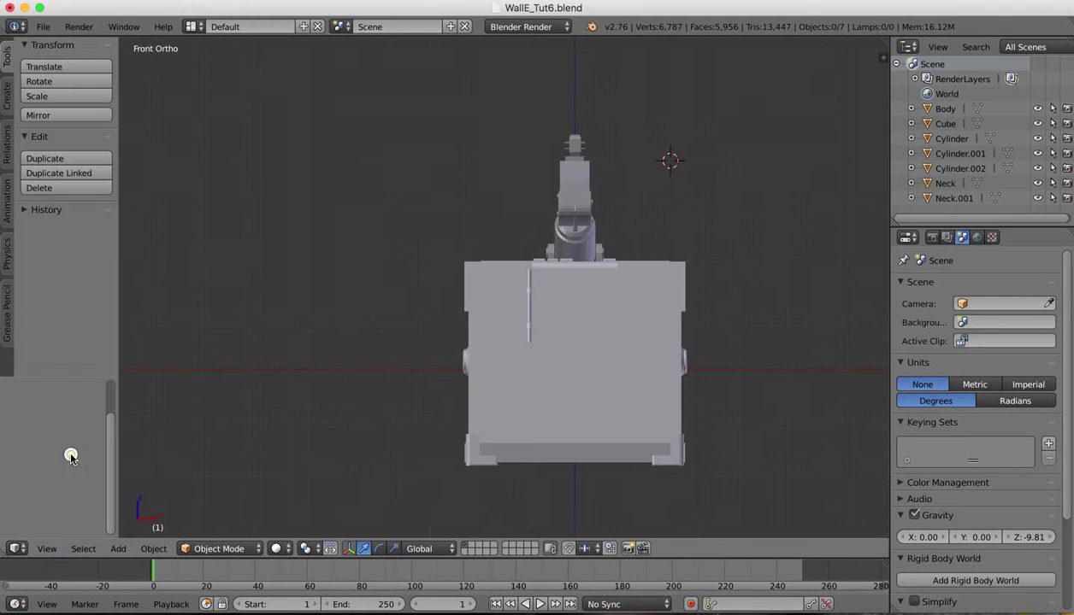
Add a Bezier circle rotated 90 degrees about the X axis and move it about -3.66 along X, beside the neck.
{"action": "left_click", "coordinate": [7, 93]}
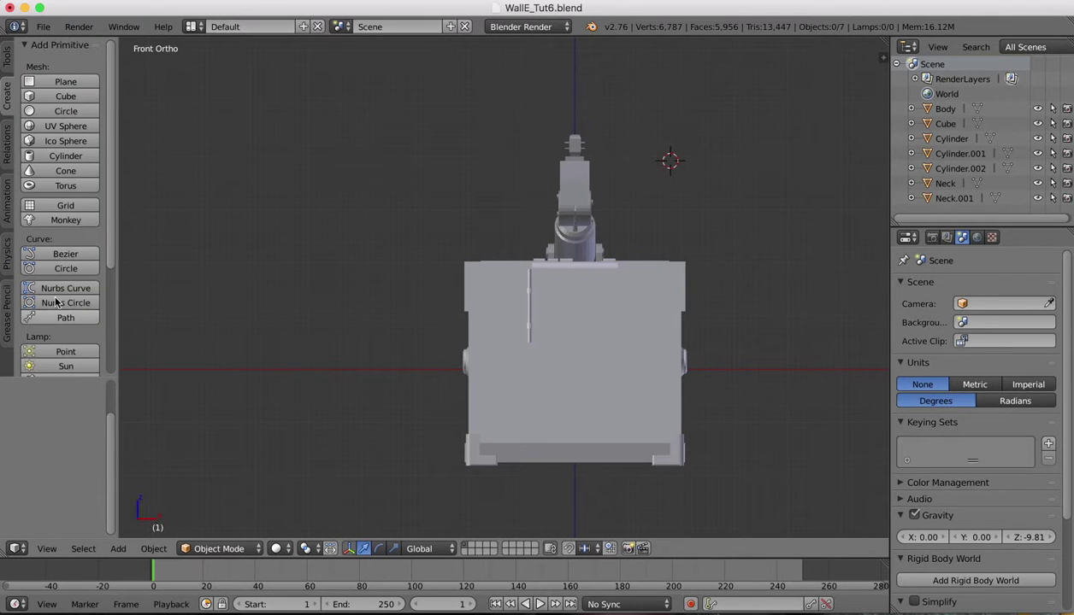
{"action": "left_click", "coordinate": [65, 270]}
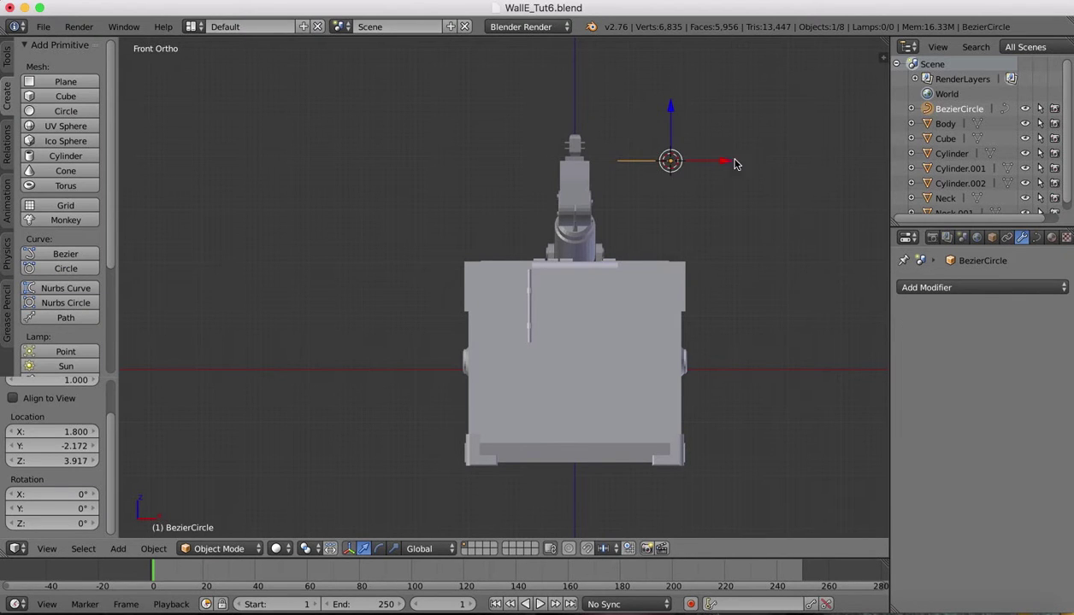
{"action": "key", "text": "r"}
{"action": "key", "text": "x"}
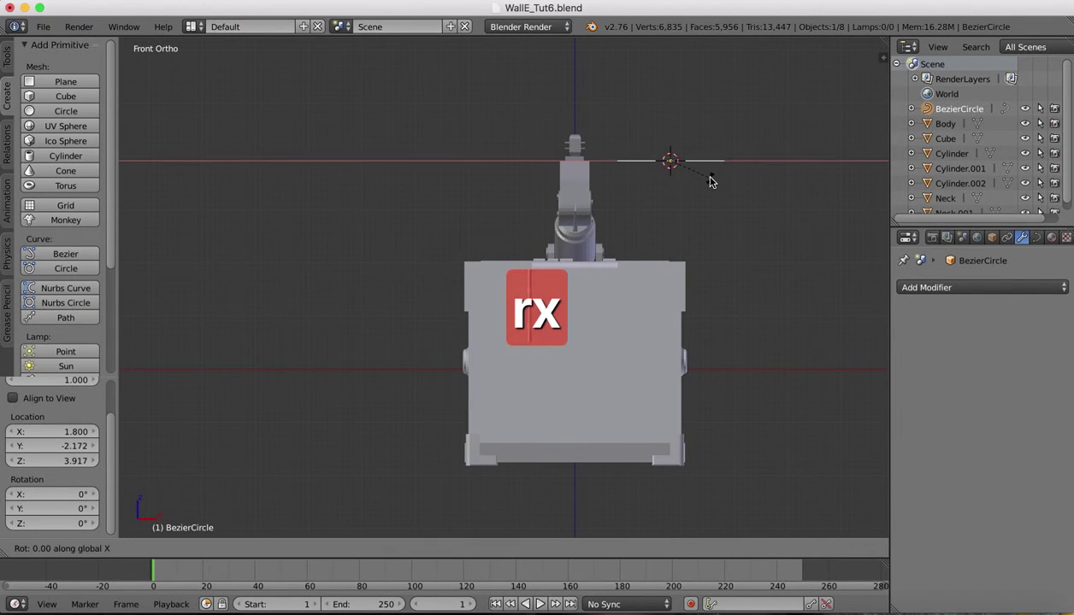
{"action": "key", "text": "9"}
{"action": "key", "text": "0"}
{"action": "key", "text": "Return"}
{"action": "left_click_drag", "start_coordinate": [721, 165], "coordinate": [527, 169]}
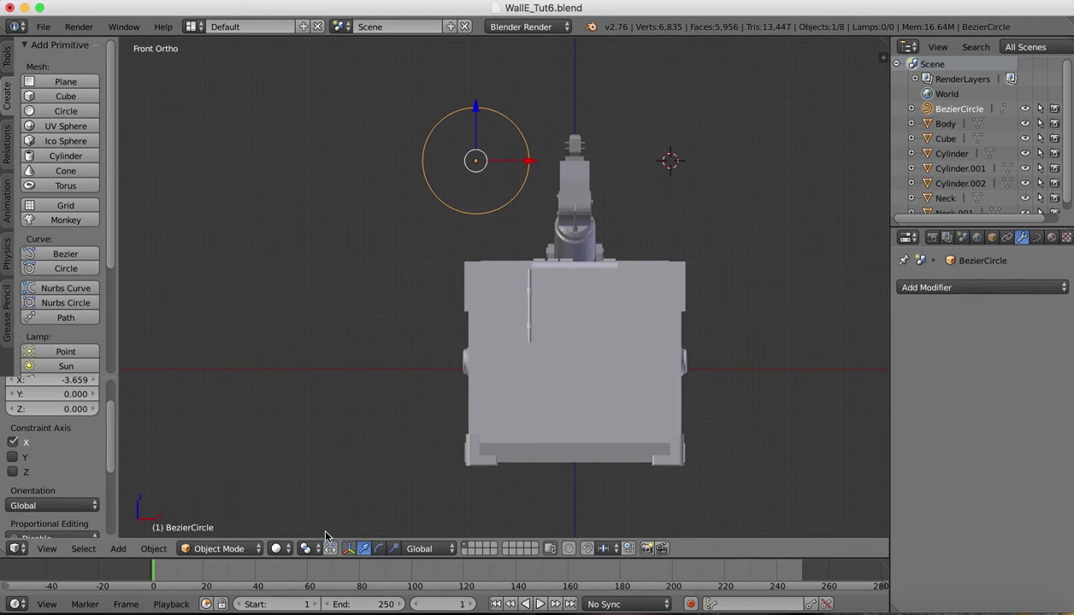
Edit the circle's points, moving the top point's right handle about 0.99 along X and 0.83 up along Z.
{"action": "left_click", "coordinate": [221, 549]}
{"action": "left_click", "coordinate": [232, 516]}
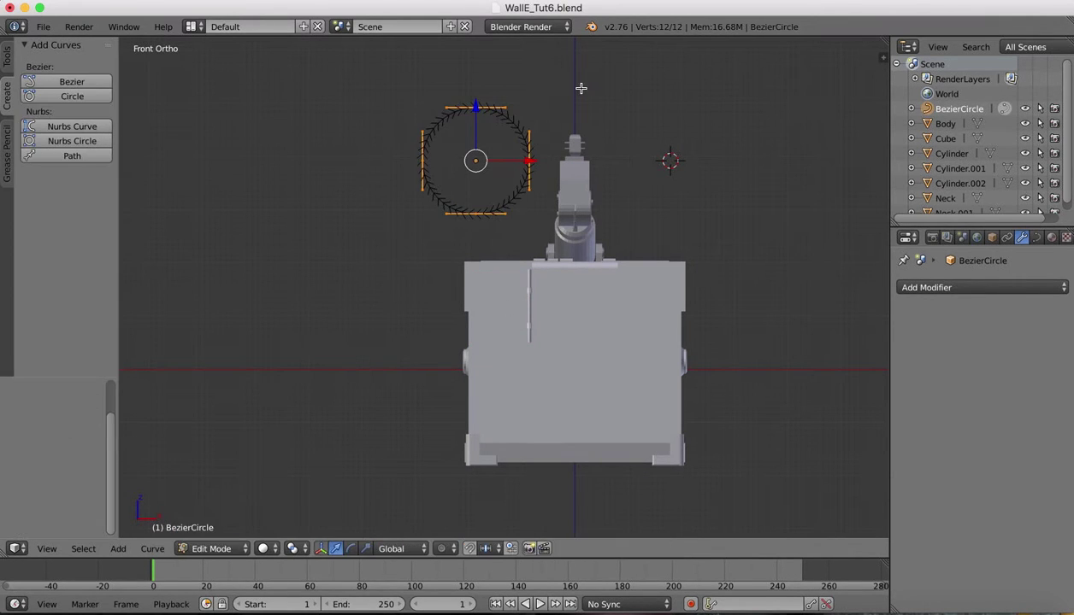
{"action": "scroll", "coordinate": [538, 133], "scroll_direction": "up", "scroll_amount": 5, "text": "shift"}
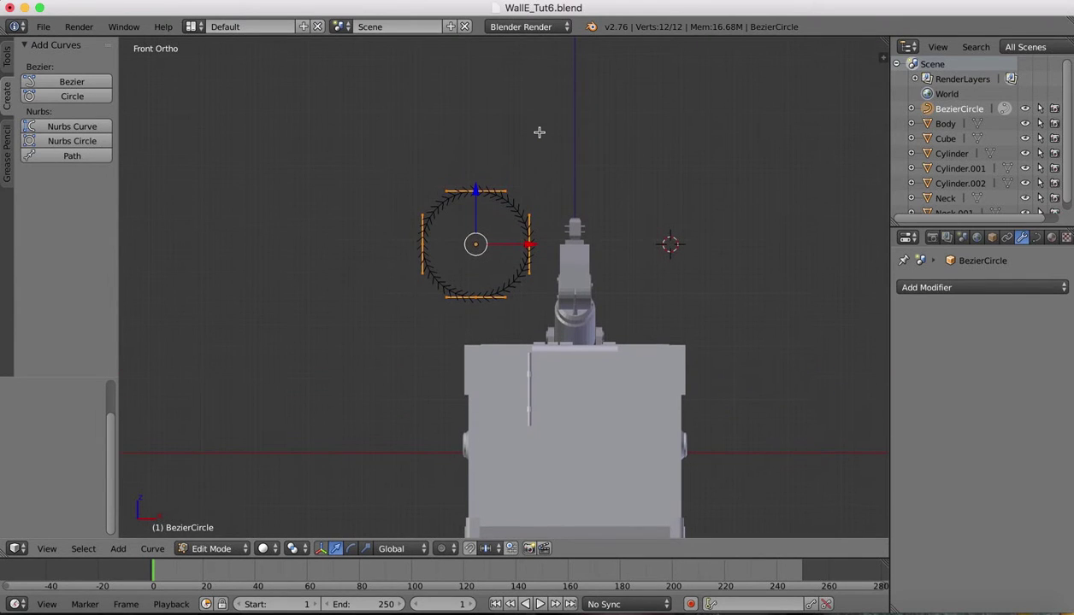
{"action": "scroll", "coordinate": [505, 185], "scroll_direction": "up", "scroll_amount": 3}
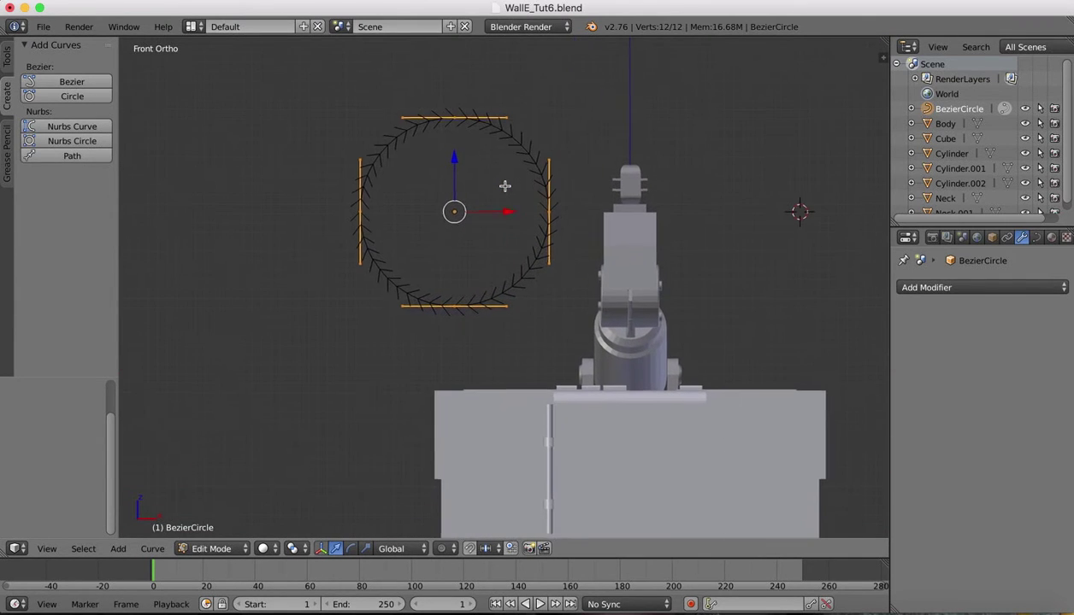
{"action": "scroll", "coordinate": [505, 186], "scroll_direction": "up", "scroll_amount": 1, "text": "shift"}
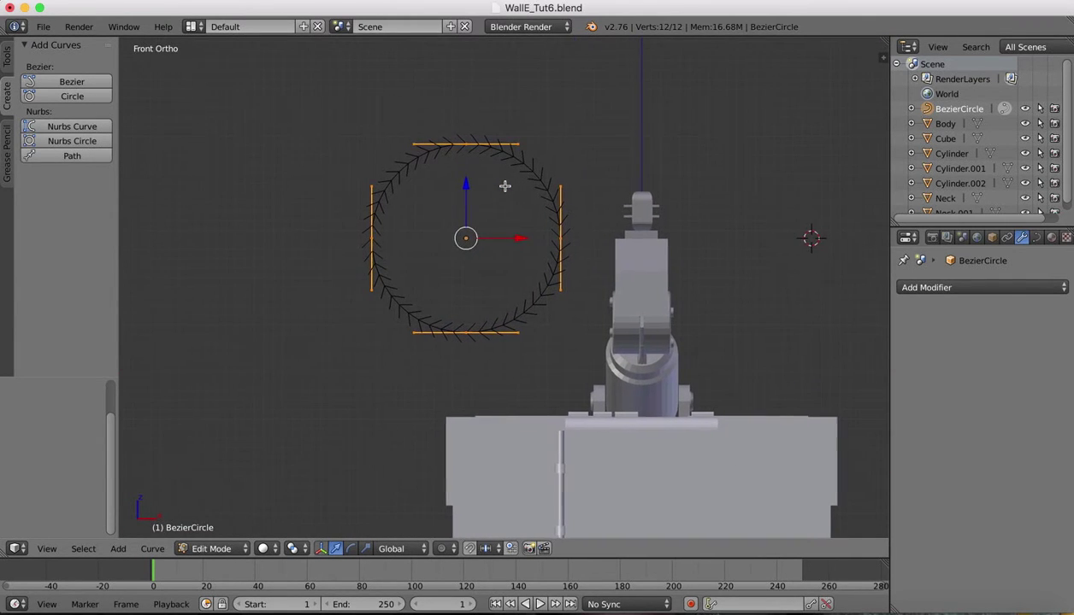
{"action": "right_click", "coordinate": [522, 146]}
{"action": "key", "text": "g"}
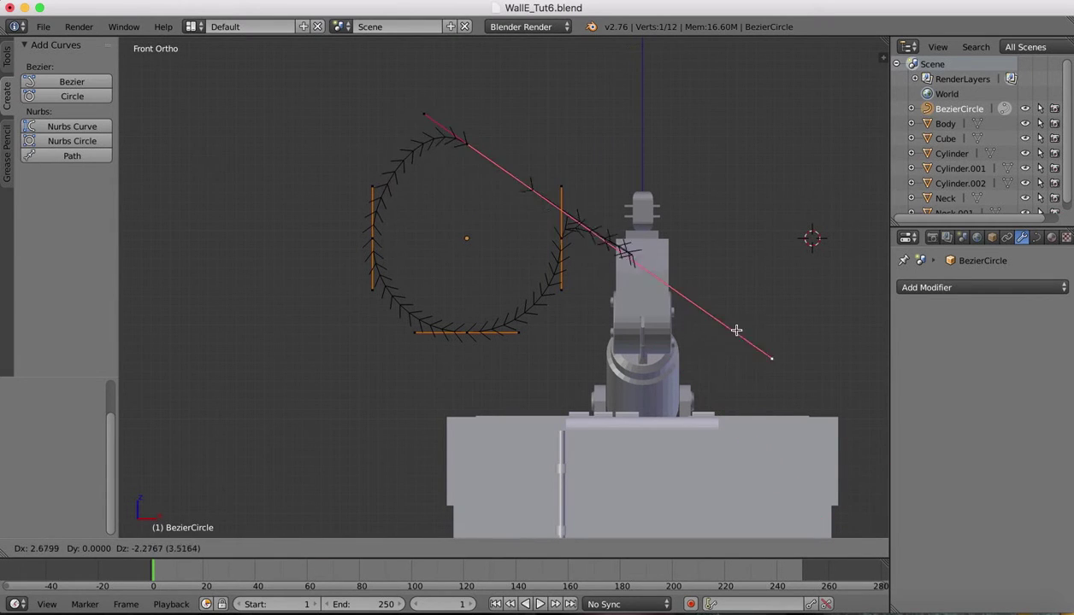
{"action": "left_click", "coordinate": [613, 66]}
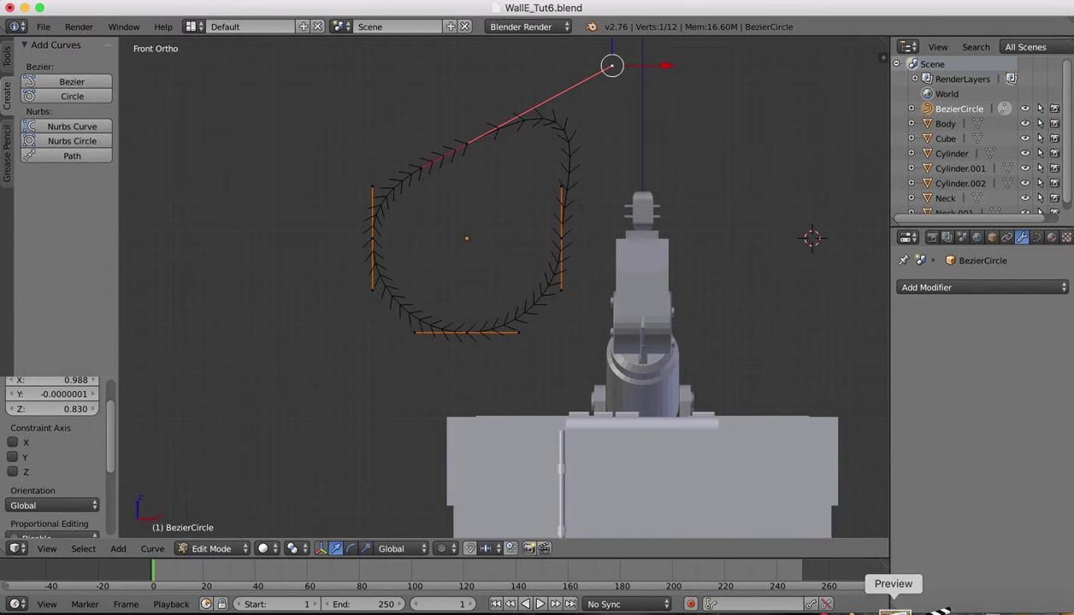
Recheck the blueprint in Preview, move the top point's left handle about -0.33 in X and -0.20 in Z, and raise the top point about 0.12.
{"action": "left_click", "coordinate": [892, 605]}
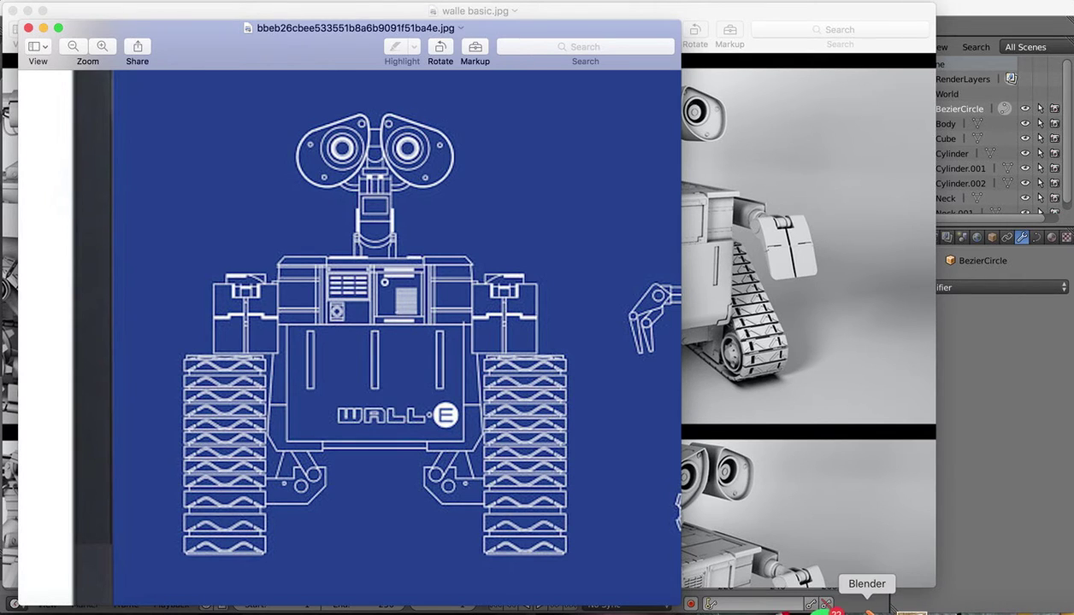
{"action": "left_click", "coordinate": [867, 607]}
{"action": "right_click", "coordinate": [422, 169]}
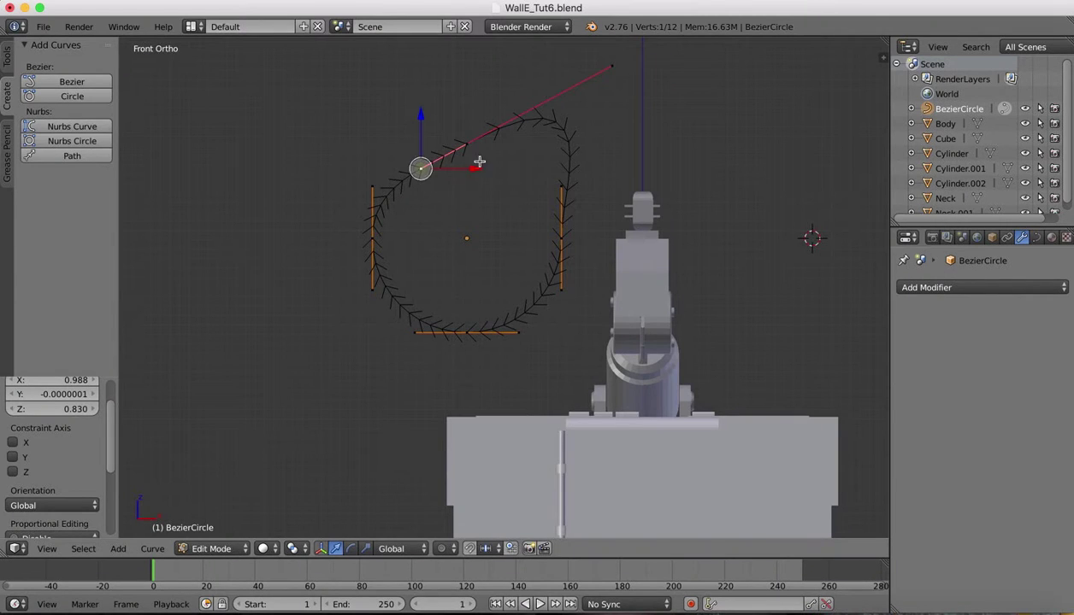
{"action": "left_click_drag", "start_coordinate": [474, 165], "coordinate": [443, 175]}
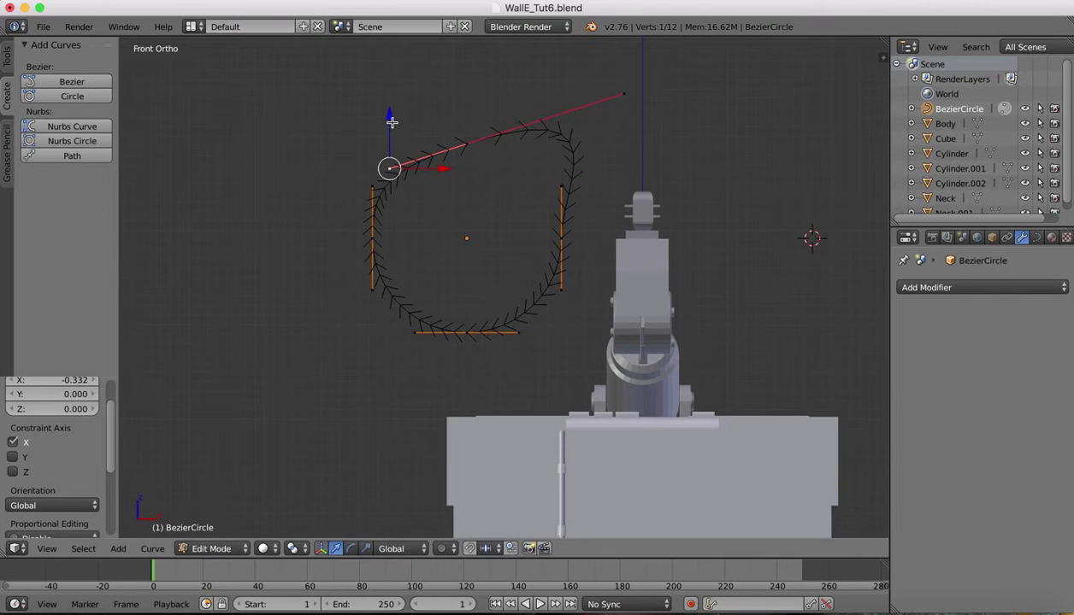
{"action": "left_click_drag", "start_coordinate": [389, 119], "coordinate": [389, 138]}
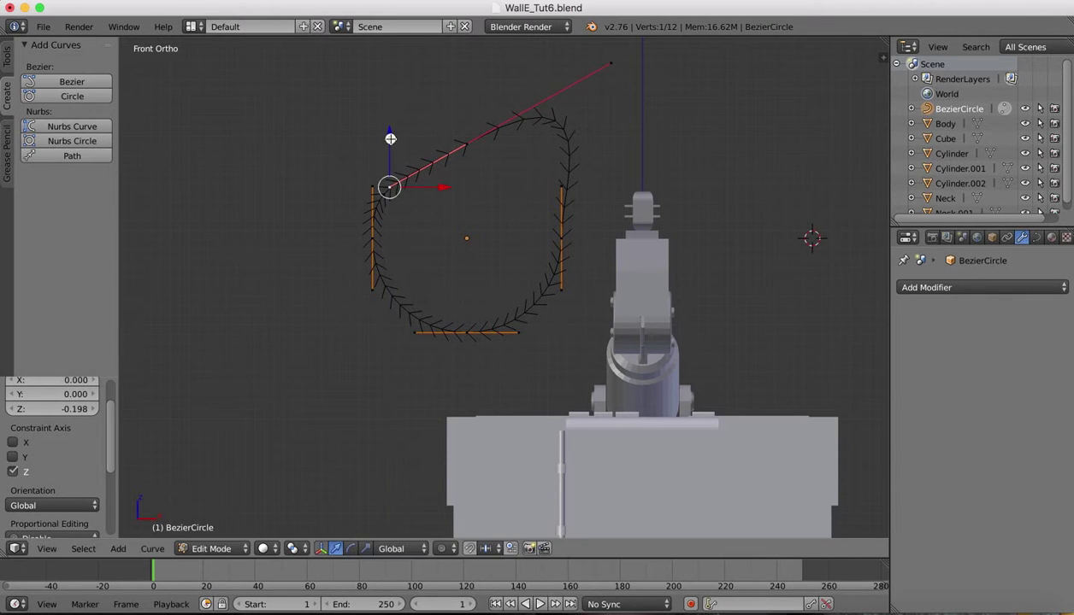
{"action": "right_click", "coordinate": [467, 143]}
{"action": "left_click_drag", "start_coordinate": [464, 94], "coordinate": [466, 86]}
Shift the curve's right point outward about 0.18 in X and up, and move its upper handle about 0.31 in X and 0.60 in Z.
{"action": "right_click", "coordinate": [560, 239]}
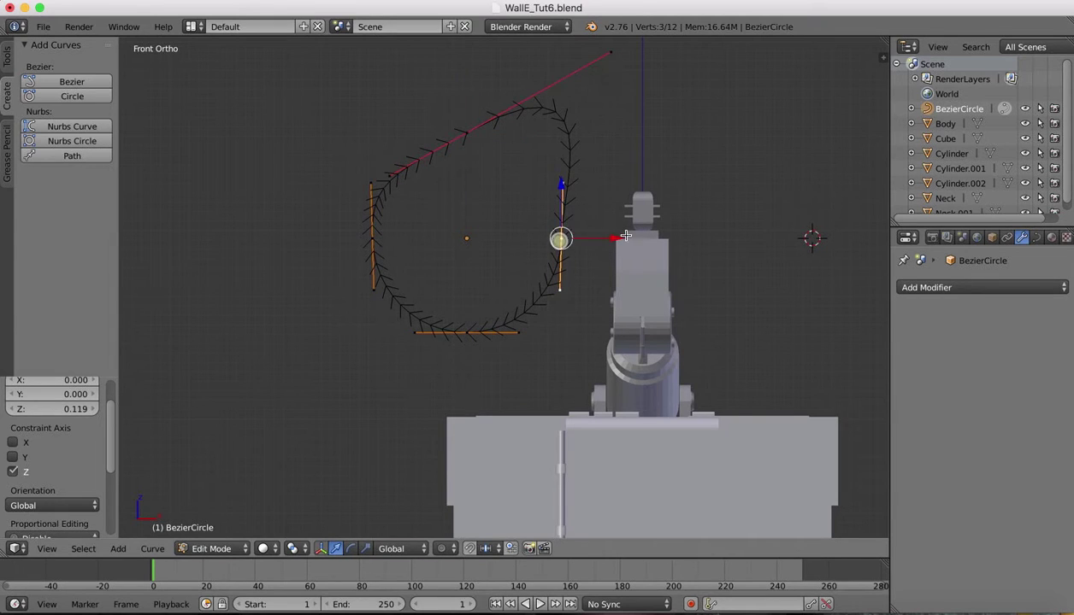
{"action": "left_click_drag", "start_coordinate": [616, 240], "coordinate": [636, 240]}
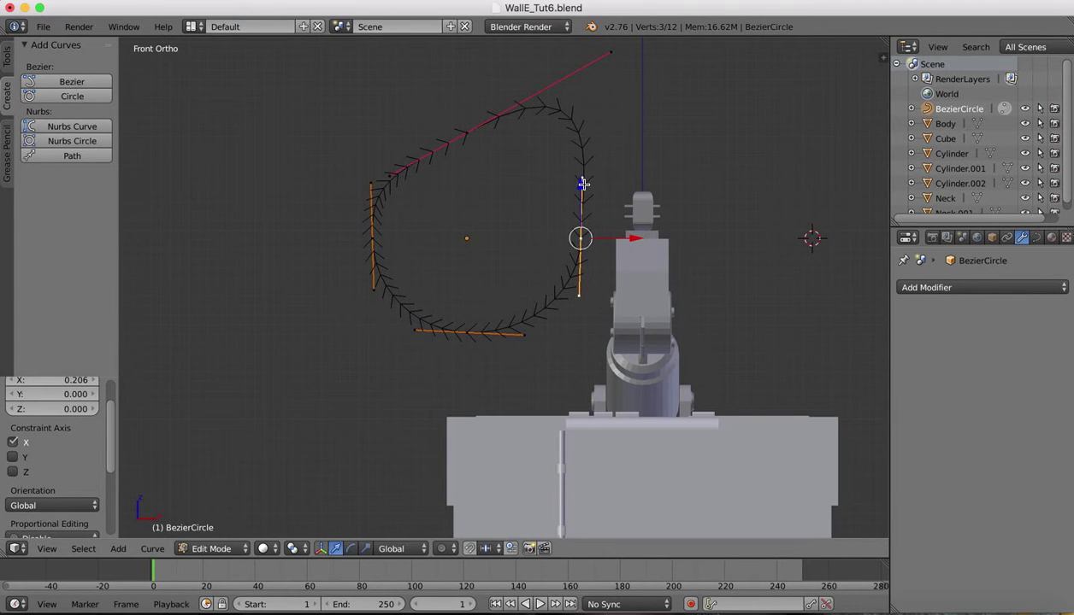
{"action": "left_click_drag", "start_coordinate": [583, 185], "coordinate": [584, 150]}
{"action": "right_click_drag", "start_coordinate": [573, 151], "coordinate": [602, 93]}
{"action": "right_click", "coordinate": [580, 202]}
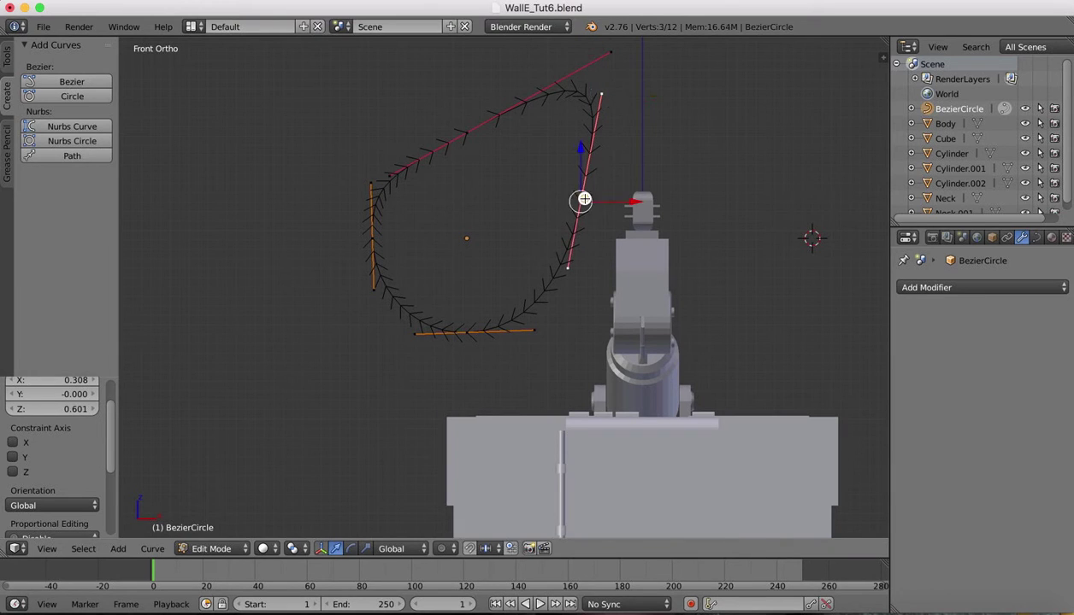
{"action": "left_click_drag", "start_coordinate": [636, 203], "coordinate": [633, 203]}
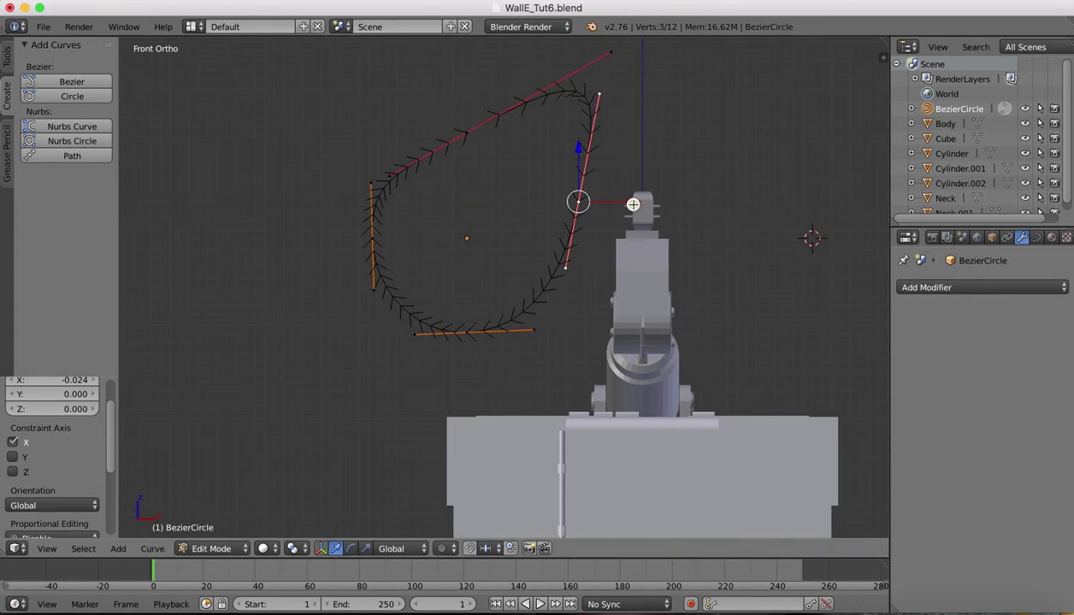
Move the top point's right handle about 0.10 in X and 0.17 in Z, and lower the whole top point about 0.17.
{"action": "right_click", "coordinate": [611, 52]}
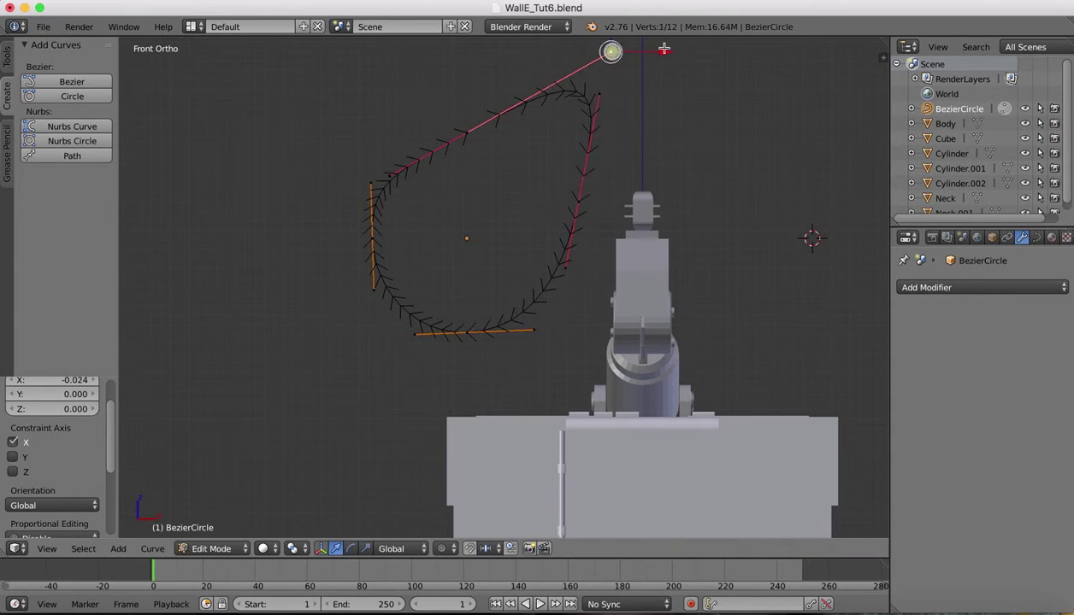
{"action": "left_click_drag", "start_coordinate": [664, 51], "coordinate": [674, 50]}
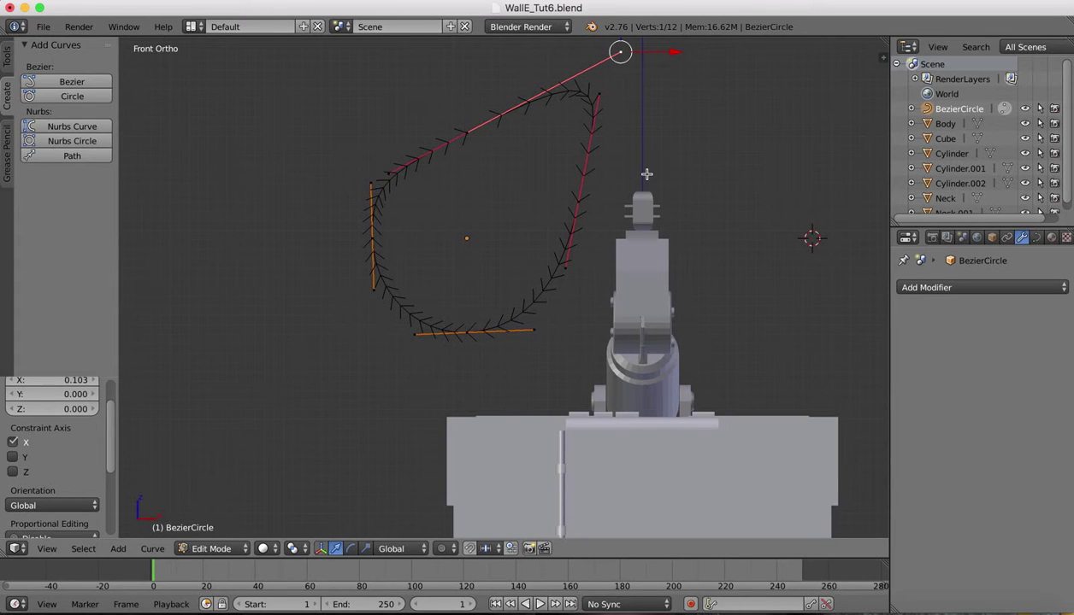
{"action": "scroll", "coordinate": [646, 174], "scroll_direction": "up", "scroll_amount": 5, "text": "shift"}
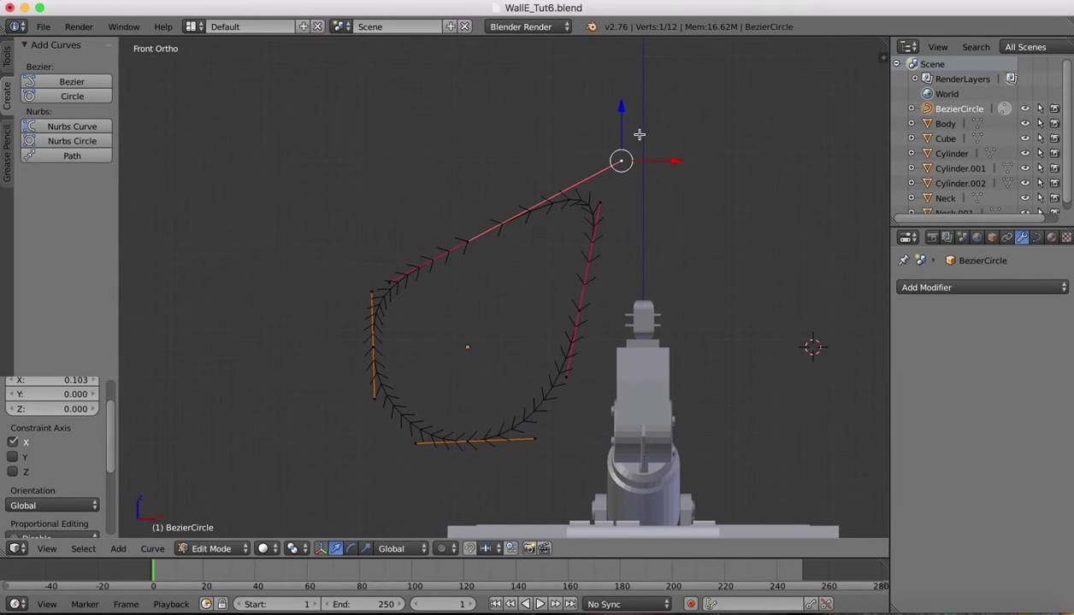
{"action": "left_click_drag", "start_coordinate": [622, 109], "coordinate": [622, 94]}
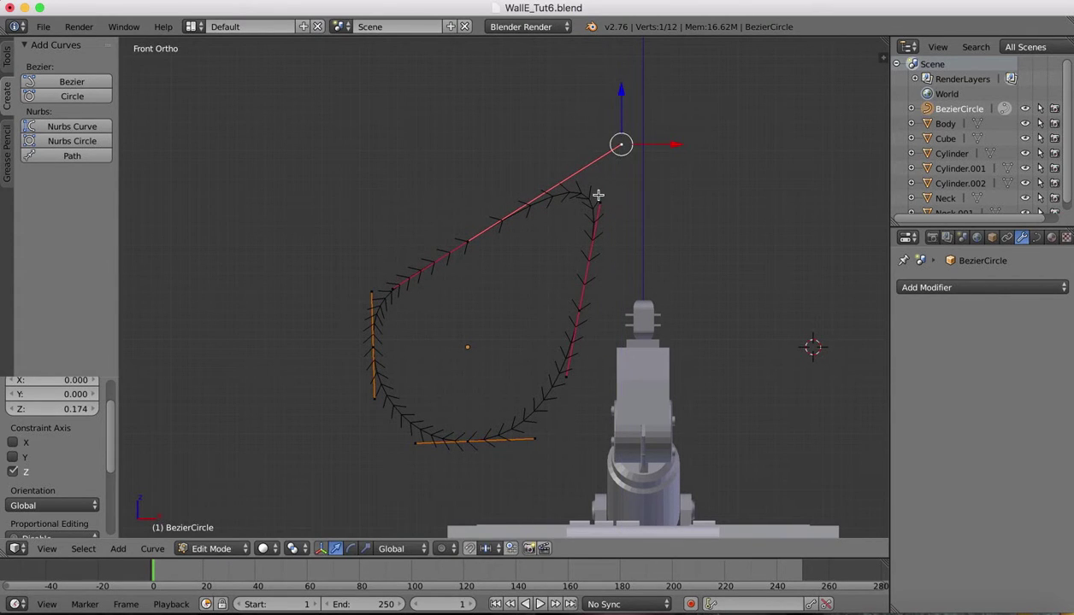
{"action": "right_click", "coordinate": [468, 241]}
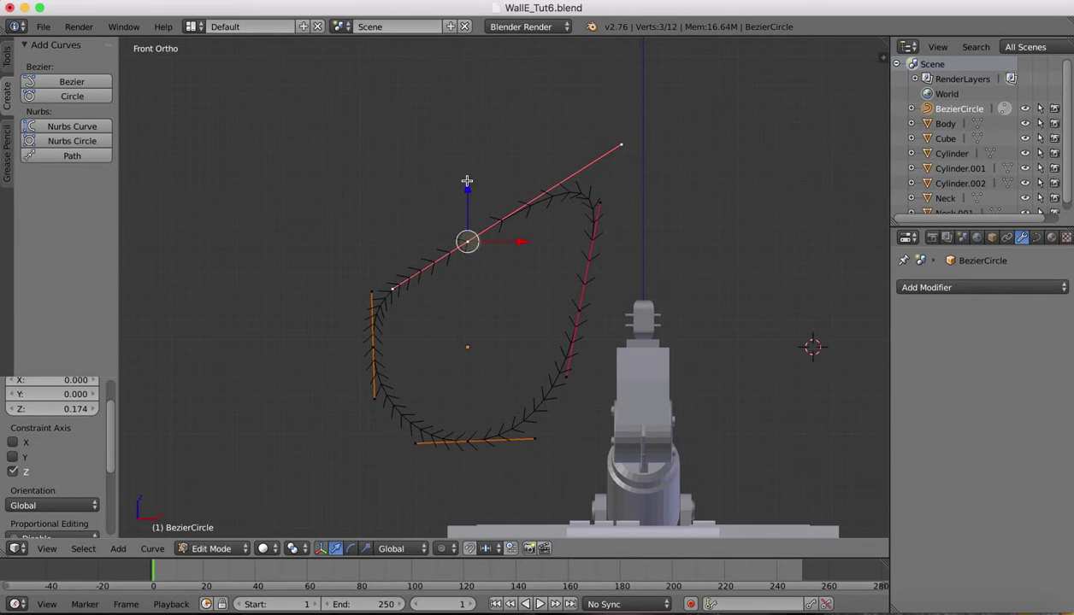
{"action": "left_click_drag", "start_coordinate": [467, 187], "coordinate": [467, 204]}
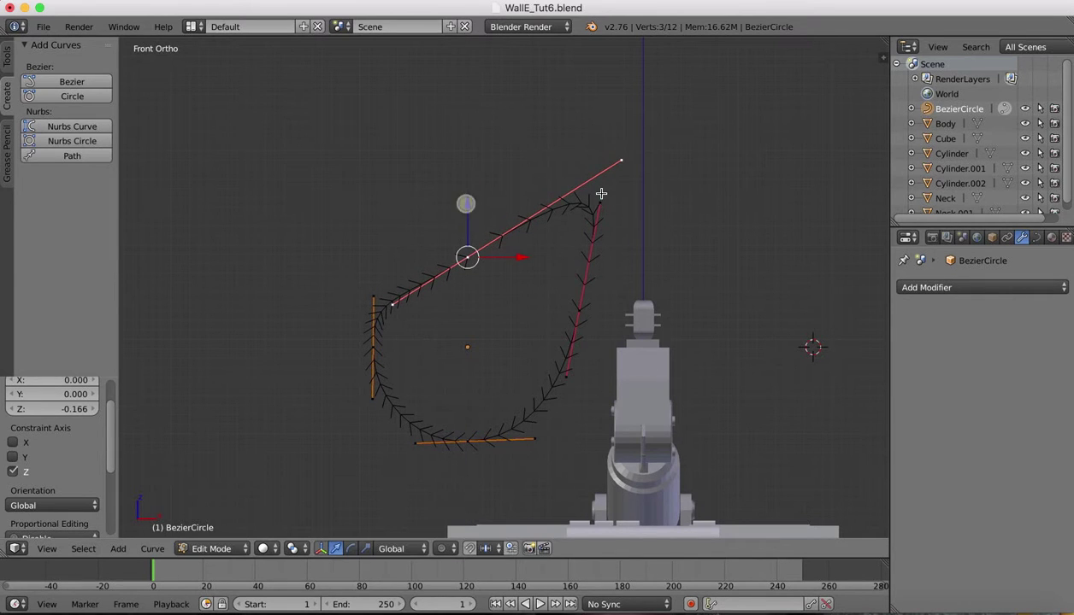
Lower the curve's right point about 0.35 along Z and move it inward about 0.09 along X.
{"action": "right_click", "coordinate": [580, 311]}
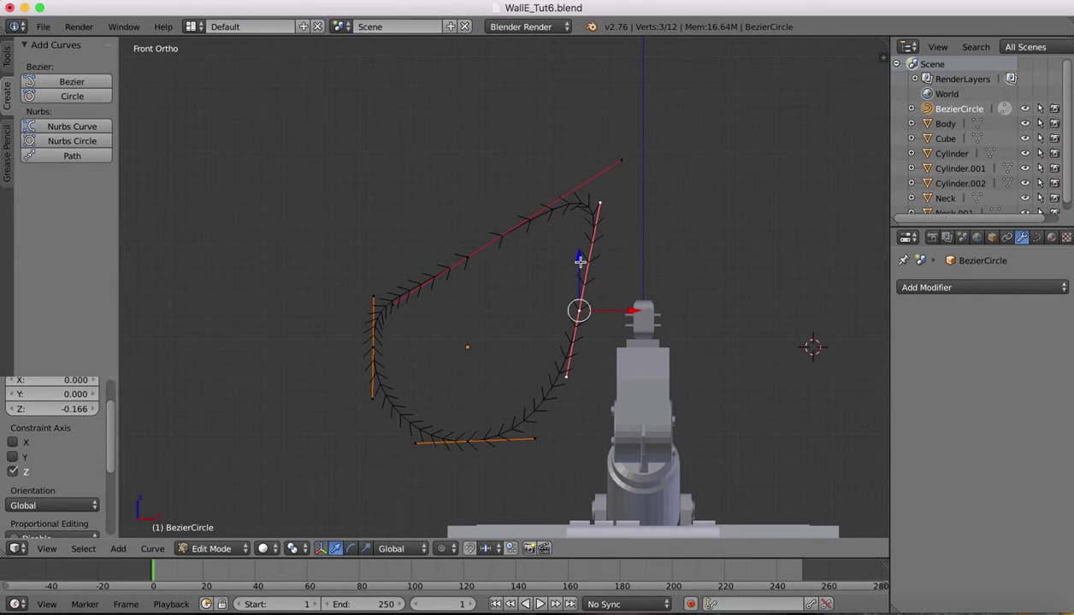
{"action": "left_click_drag", "start_coordinate": [580, 262], "coordinate": [577, 295]}
{"action": "left_click", "coordinate": [577, 296]}
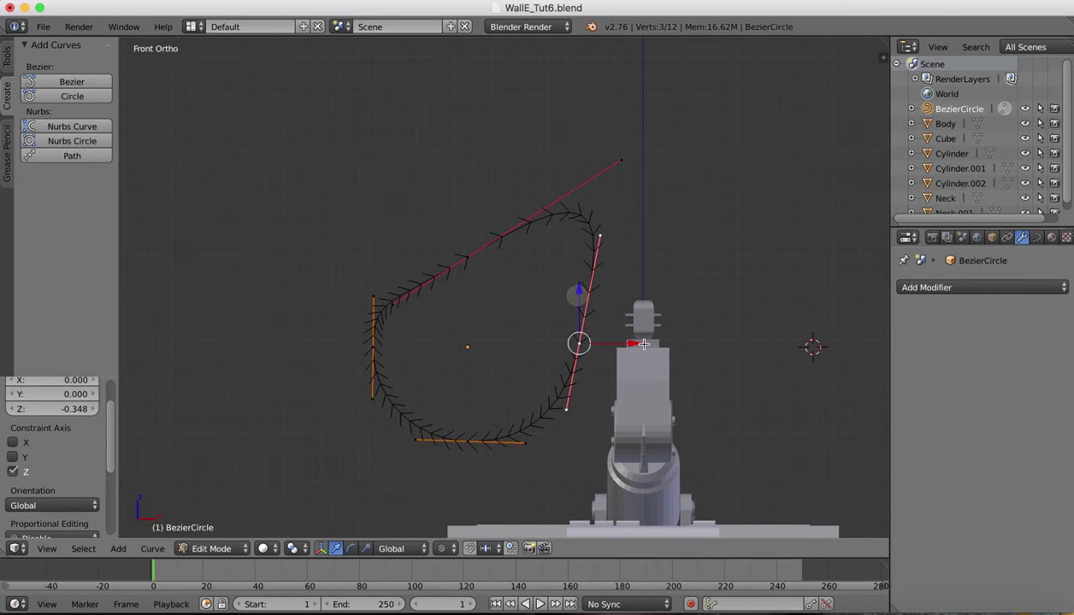
{"action": "key", "text": "g"}
{"action": "key", "text": "x"}
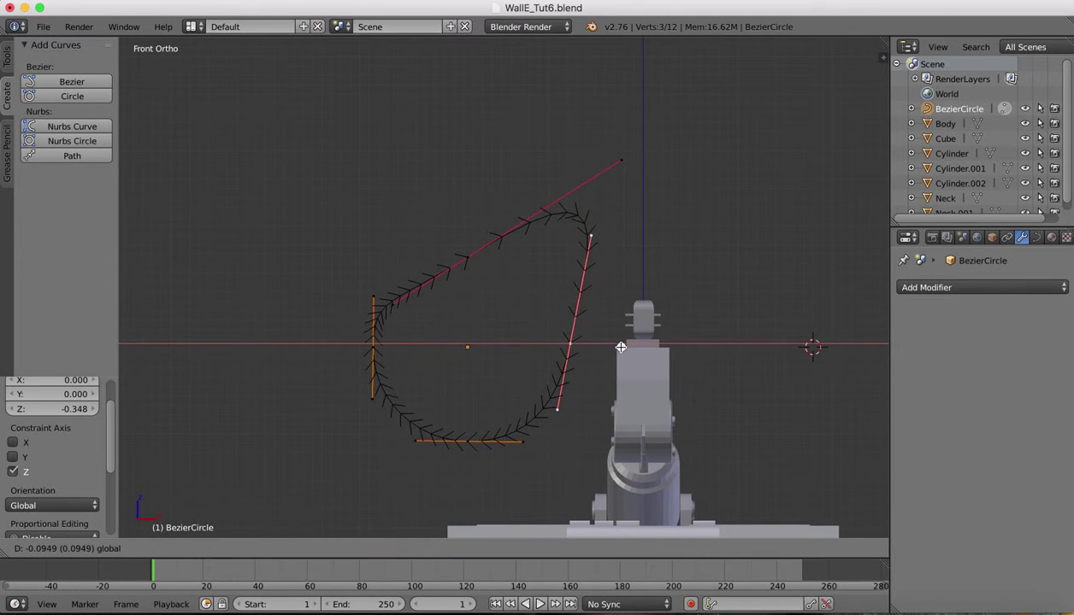
{"action": "left_click", "coordinate": [620, 346]}
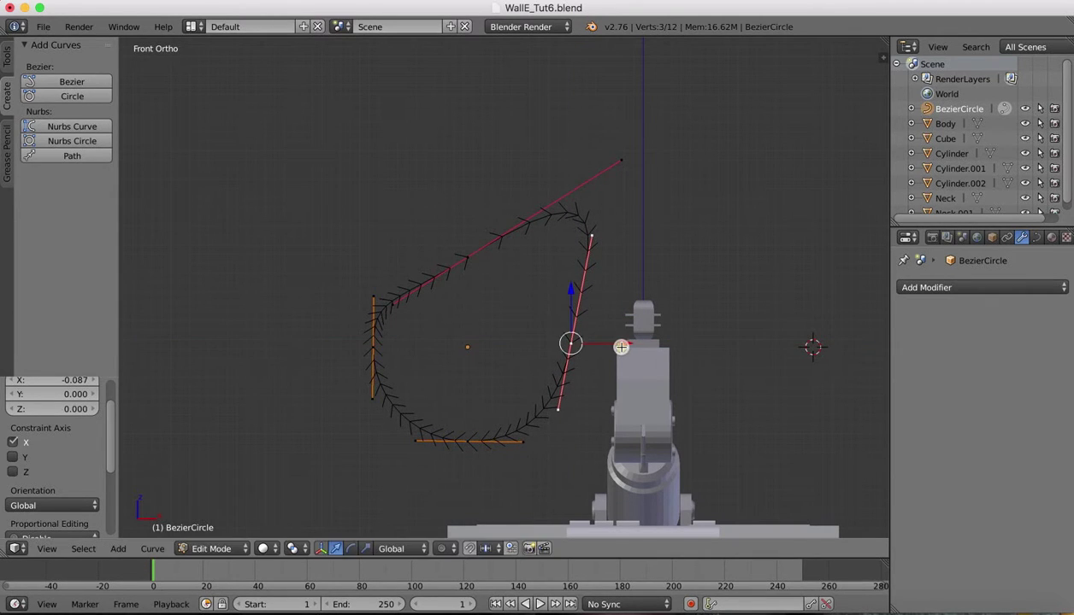
Nudge the top point up about 0.01, and move its left handle about 0.13 along X and 0.28 up along Z.
{"action": "right_click", "coordinate": [470, 259]}
{"action": "left_click_drag", "start_coordinate": [467, 212], "coordinate": [467, 213]}
{"action": "right_click", "coordinate": [392, 303]}
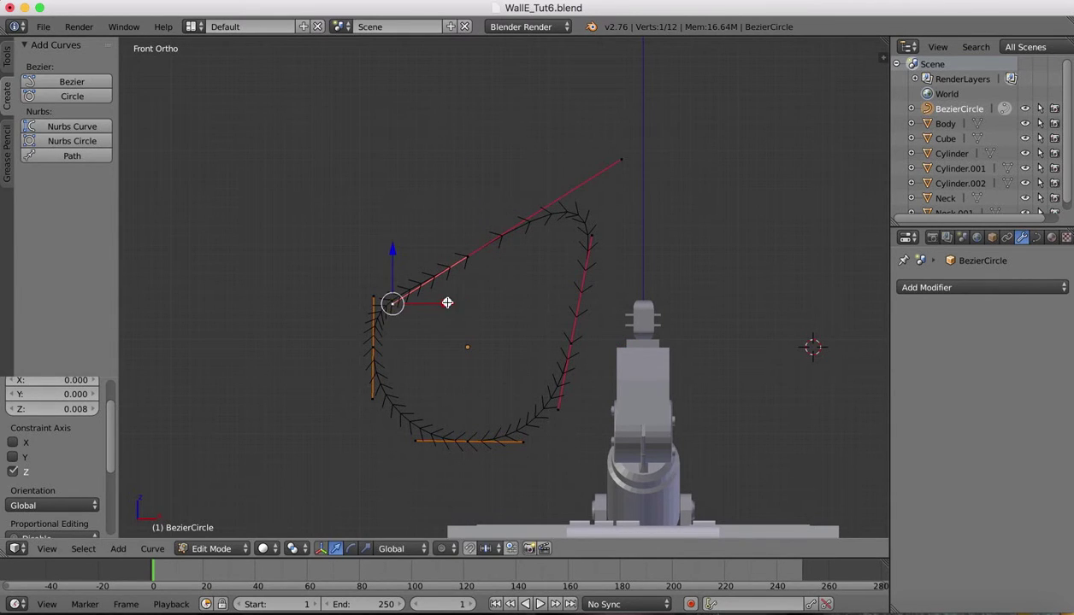
{"action": "left_click_drag", "start_coordinate": [447, 304], "coordinate": [459, 303]}
{"action": "left_click_drag", "start_coordinate": [402, 249], "coordinate": [403, 231]}
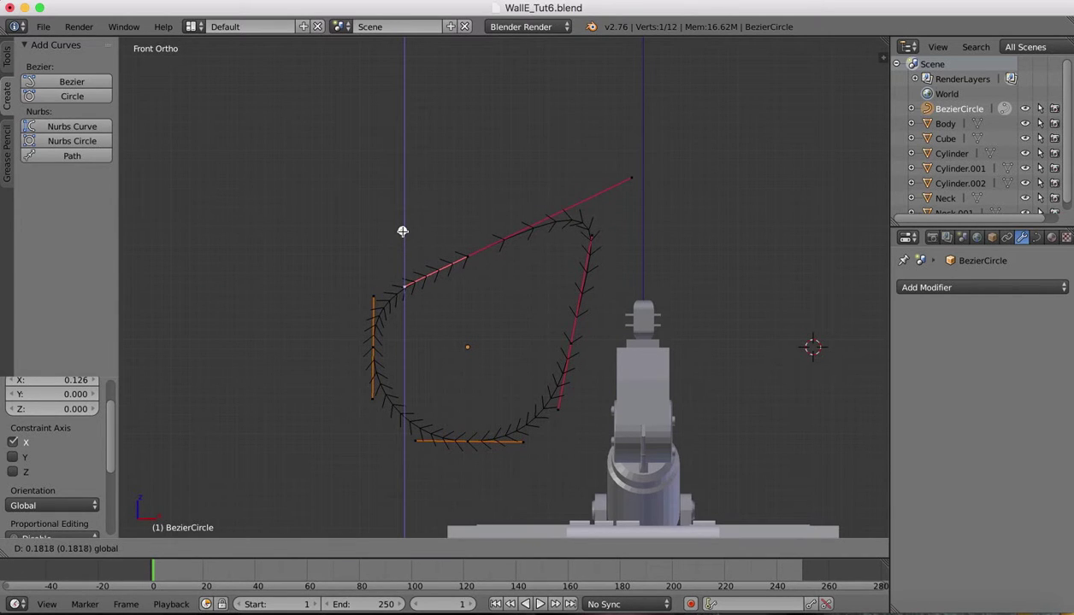
{"action": "left_click_drag", "start_coordinate": [403, 230], "coordinate": [435, 224]}
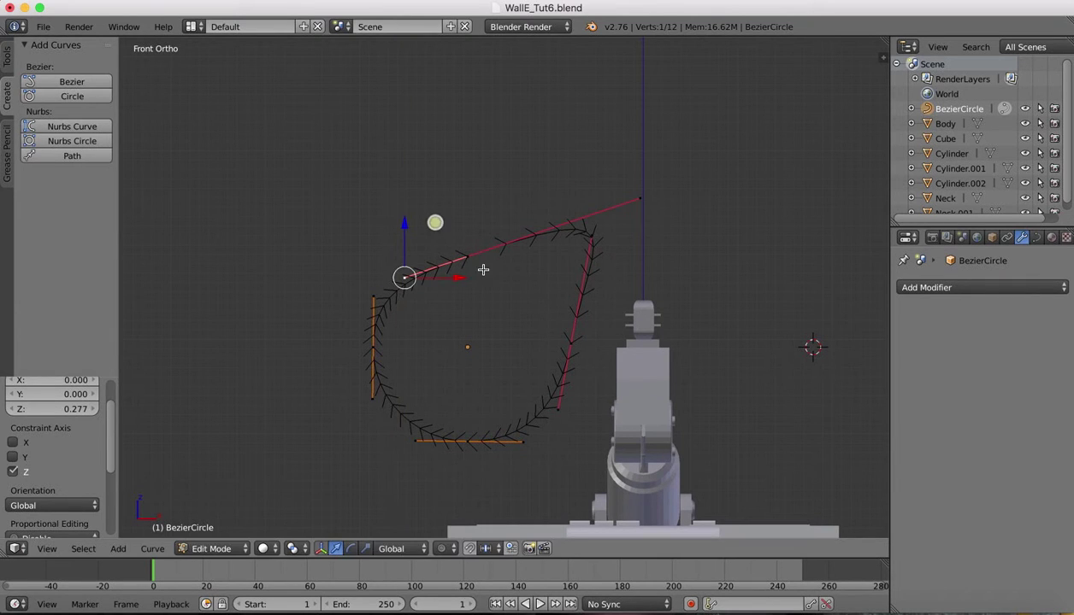
Move the top point's left handle about 0.09 inward along X and lower it about 0.06 along Z.
{"action": "mouse_move", "coordinate": [459, 278]}
{"action": "left_mouse_down"}
{"action": "mouse_move", "coordinate": [481, 276]}
{"action": "mouse_move", "coordinate": [467, 279]}
{"action": "left_mouse_up"}
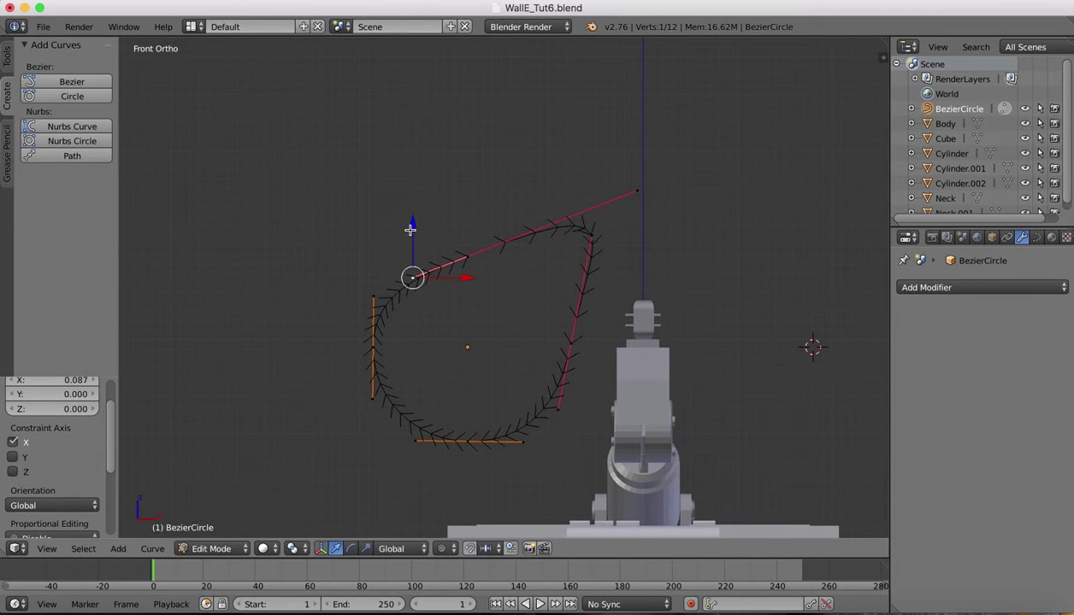
{"action": "left_click_drag", "start_coordinate": [412, 229], "coordinate": [411, 235]}
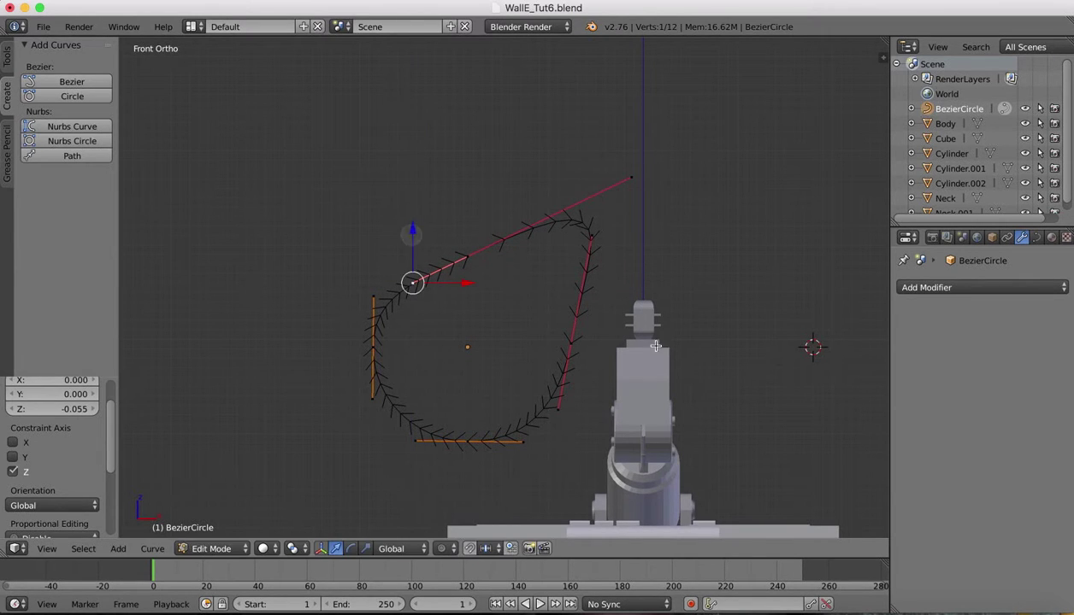
Compare the curve with the eye shape in the blueprint reference, and preview the plain outline in Object Mode.
{"action": "left_click", "coordinate": [892, 606]}
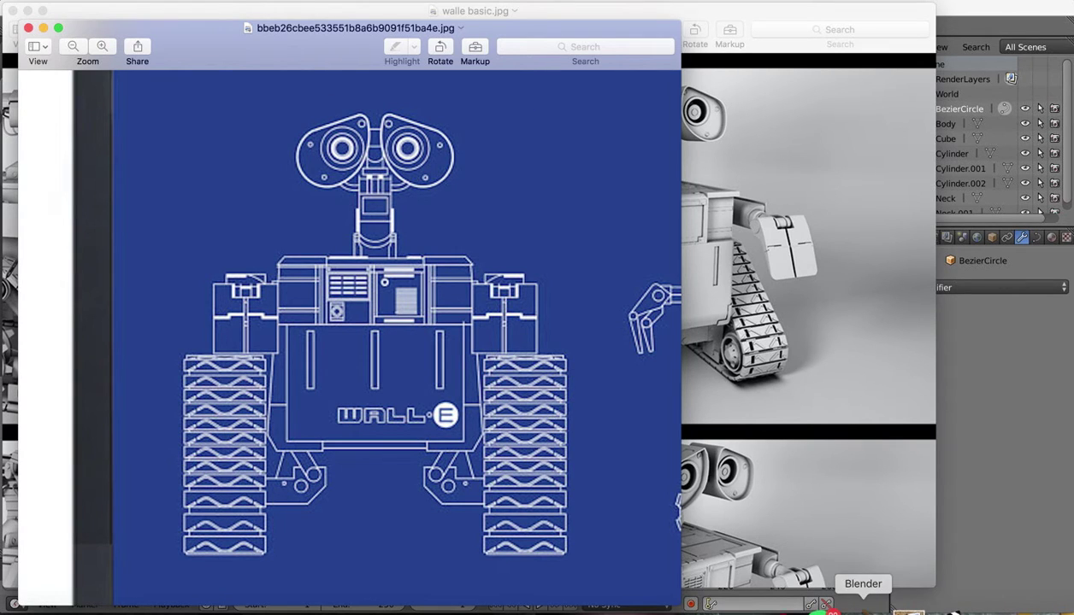
{"action": "left_click", "coordinate": [860, 606]}
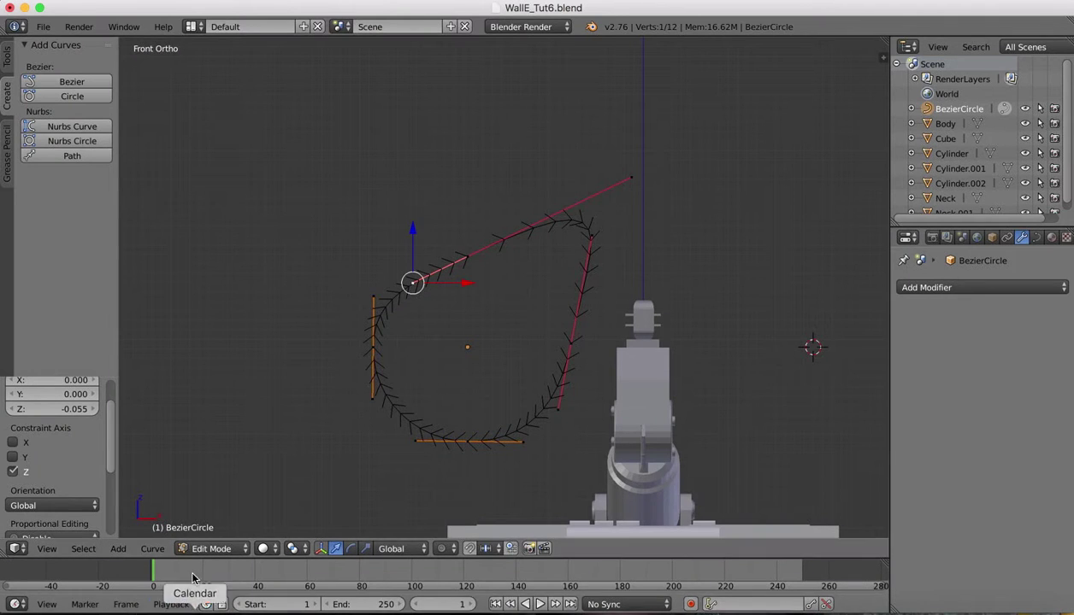
{"action": "left_click", "coordinate": [211, 548]}
{"action": "left_click", "coordinate": [209, 529]}
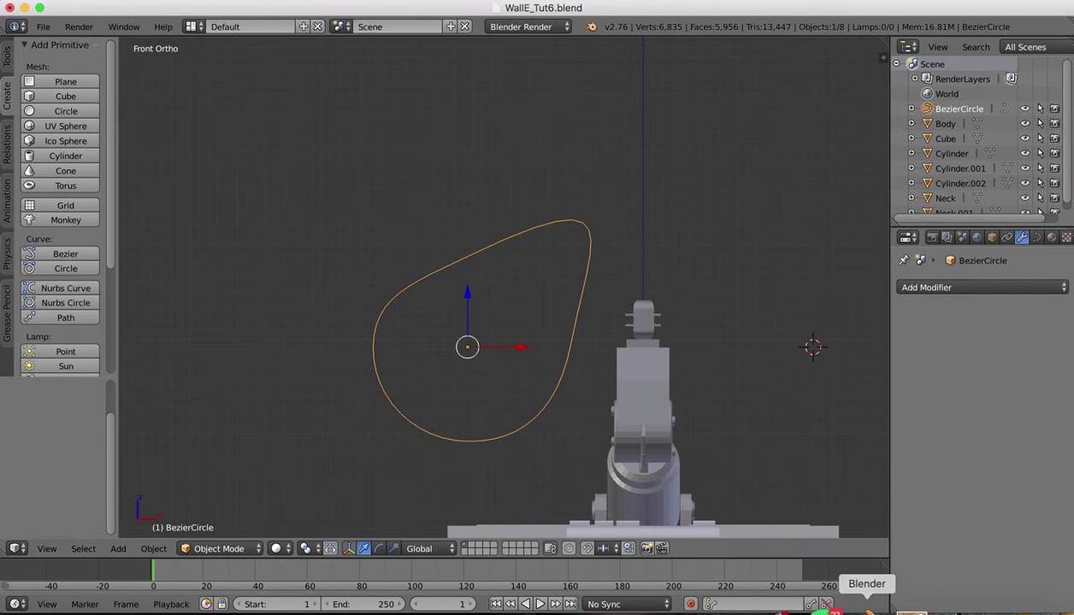
In Edit Mode, move the curve's right point outward about 0.07 in X, and its upper handle about 0.06 inward and 0.26 down.
{"action": "left_click", "coordinate": [212, 548]}
{"action": "left_click", "coordinate": [216, 516]}
{"action": "right_click", "coordinate": [572, 345]}
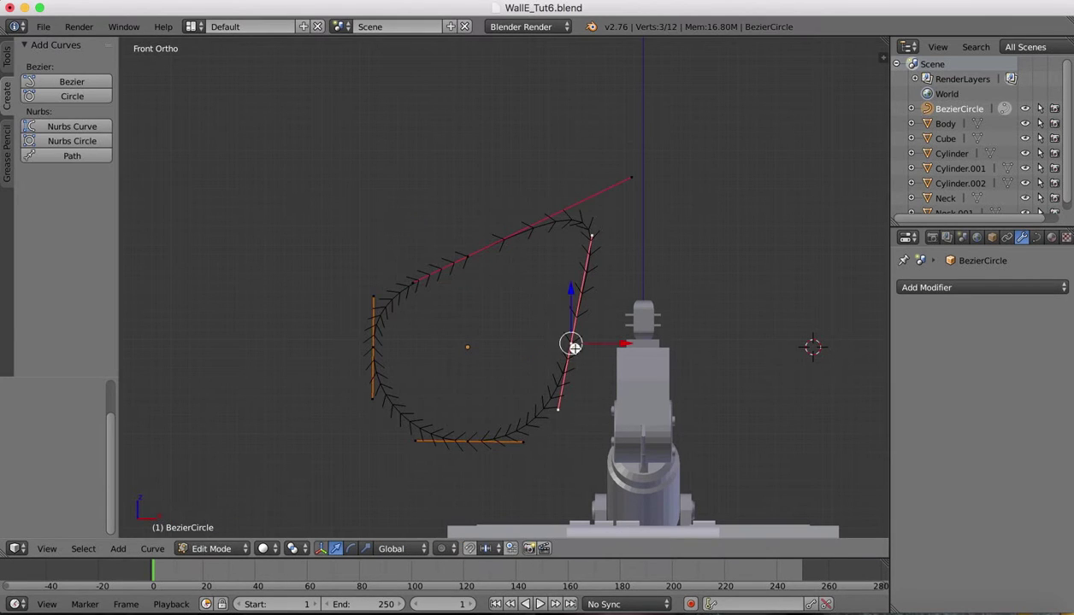
{"action": "left_click_drag", "start_coordinate": [625, 344], "coordinate": [631, 344]}
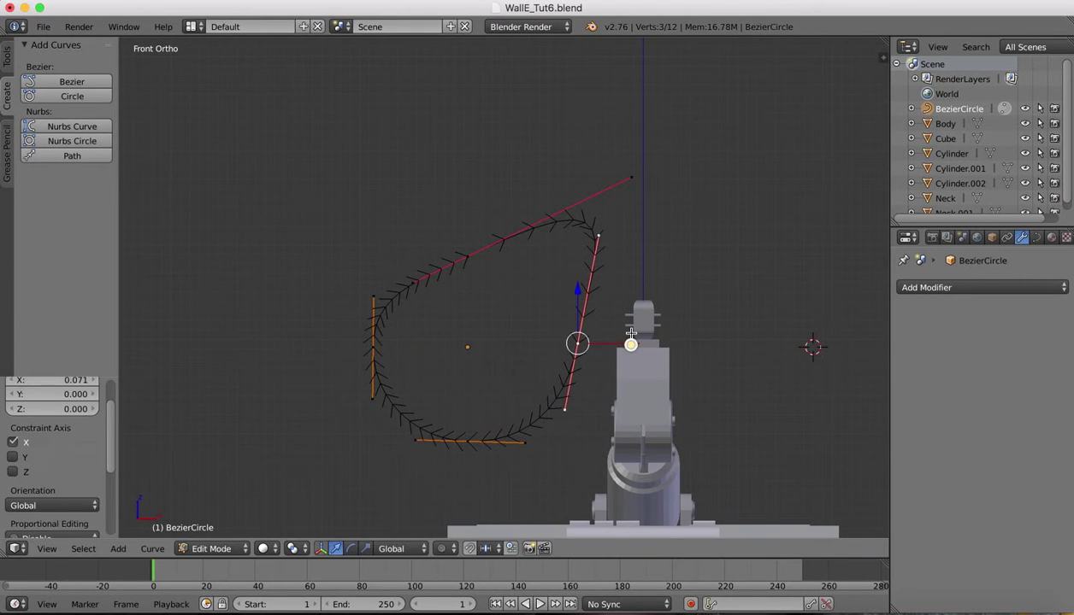
{"action": "right_click", "coordinate": [600, 239]}
{"action": "key", "text": "g"}
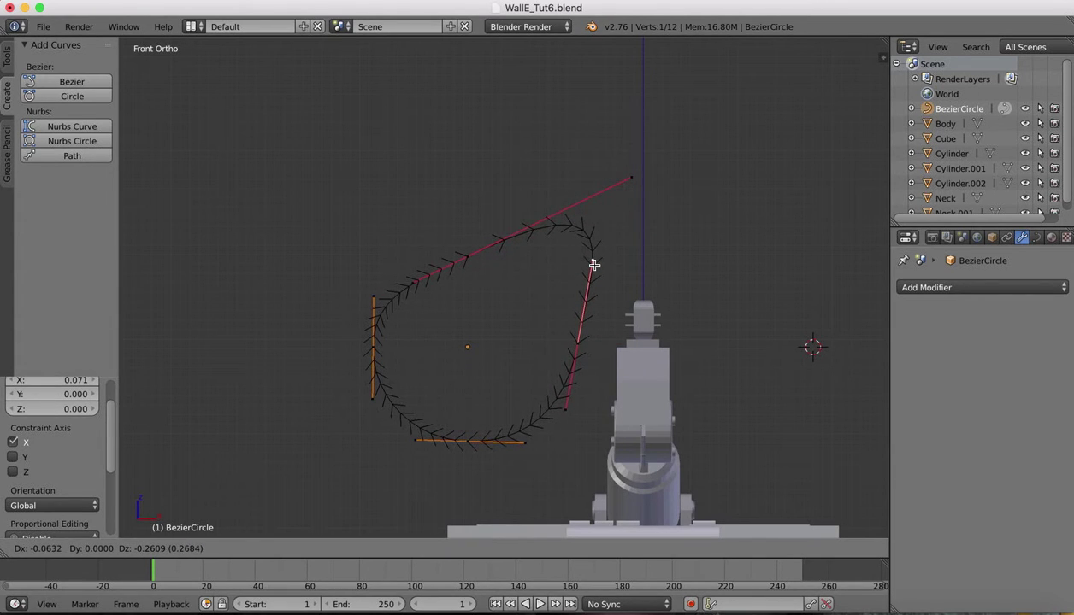
{"action": "left_click", "coordinate": [594, 266]}
Shift the right point outward about 0.055 along X and pull its upper handle back about 0.02.
{"action": "right_click", "coordinate": [579, 345]}
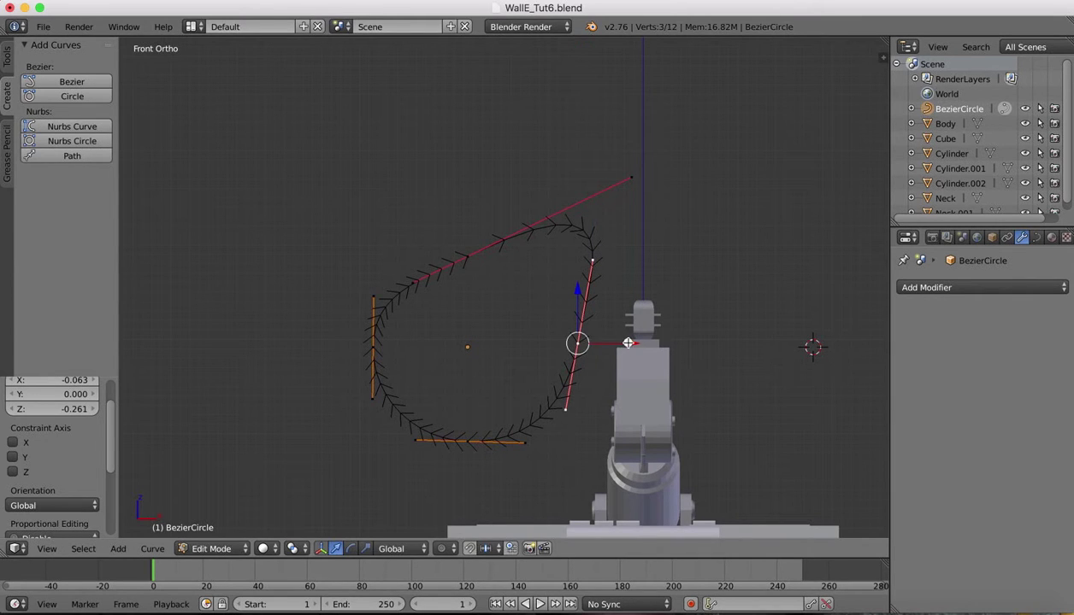
{"action": "key", "text": "g"}
{"action": "key", "text": "x"}
{"action": "left_click", "coordinate": [632, 342]}
{"action": "right_click", "coordinate": [597, 260]}
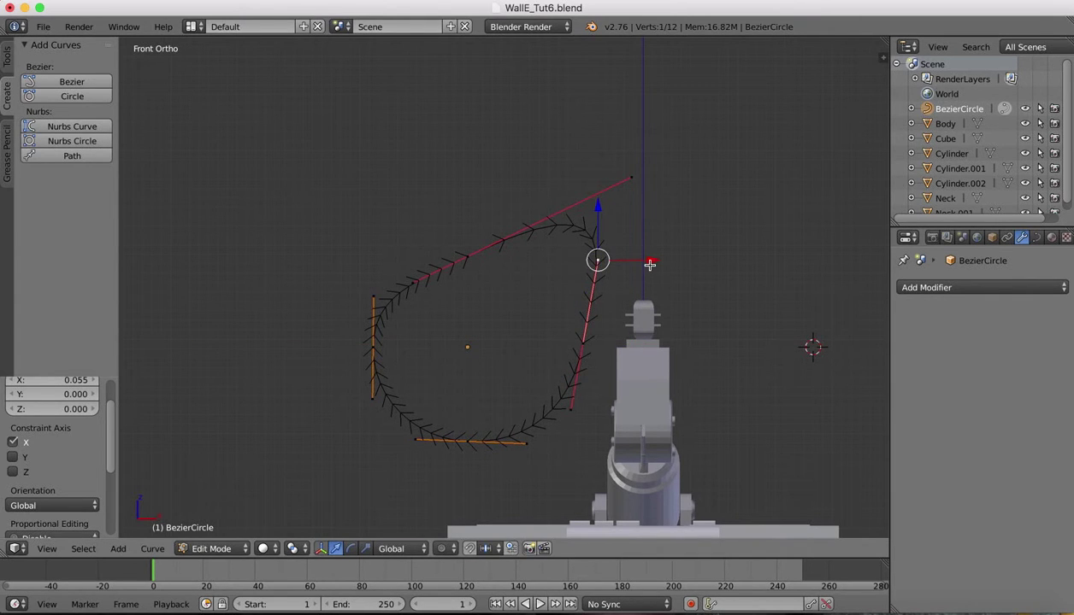
{"action": "left_click_drag", "start_coordinate": [652, 260], "coordinate": [650, 260]}
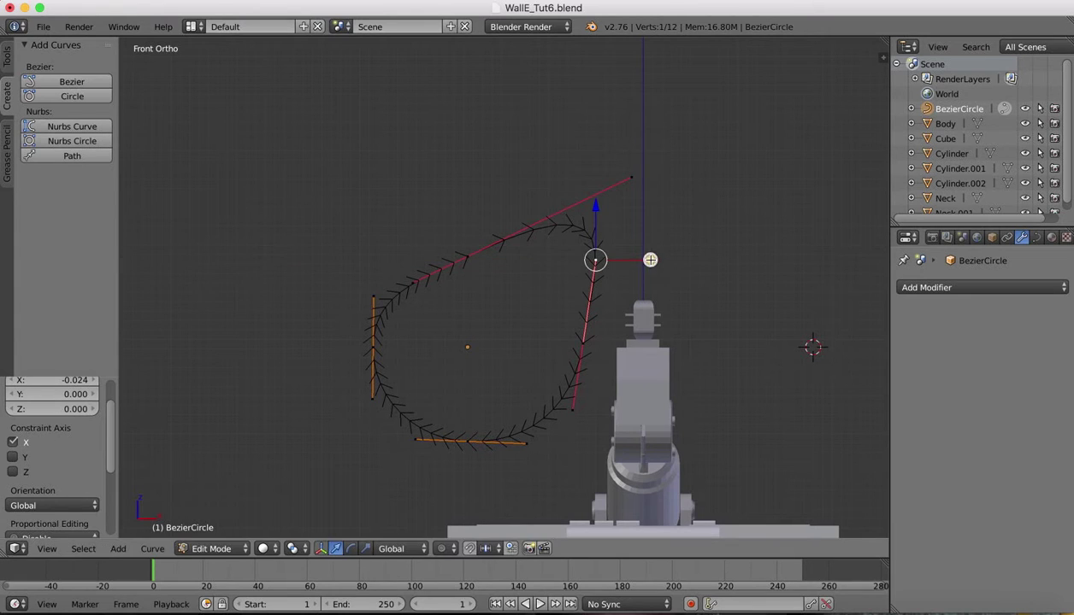
Preview the outline in Object Mode and compare it with the eyes in the blueprint reference.
{"action": "left_click", "coordinate": [224, 548]}
{"action": "left_click", "coordinate": [221, 530]}
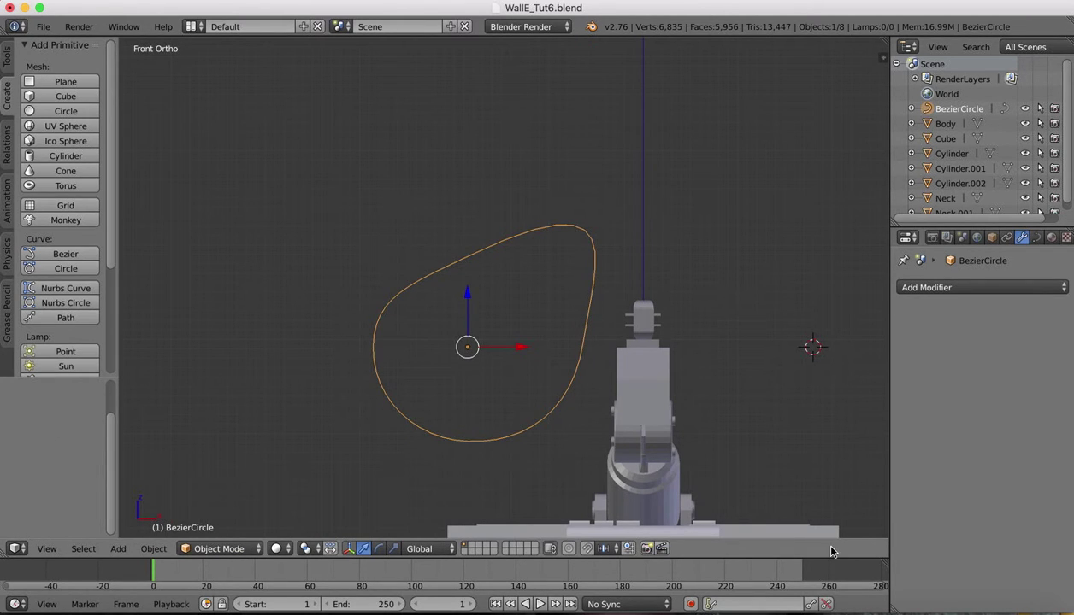
{"action": "left_click", "coordinate": [892, 609]}
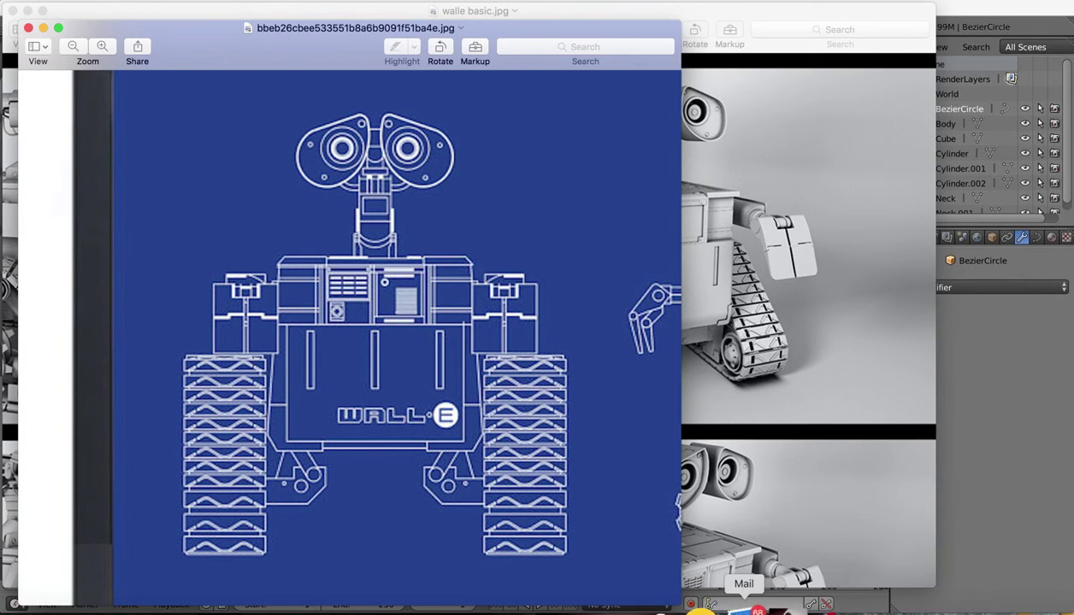
{"action": "left_click", "coordinate": [866, 609]}
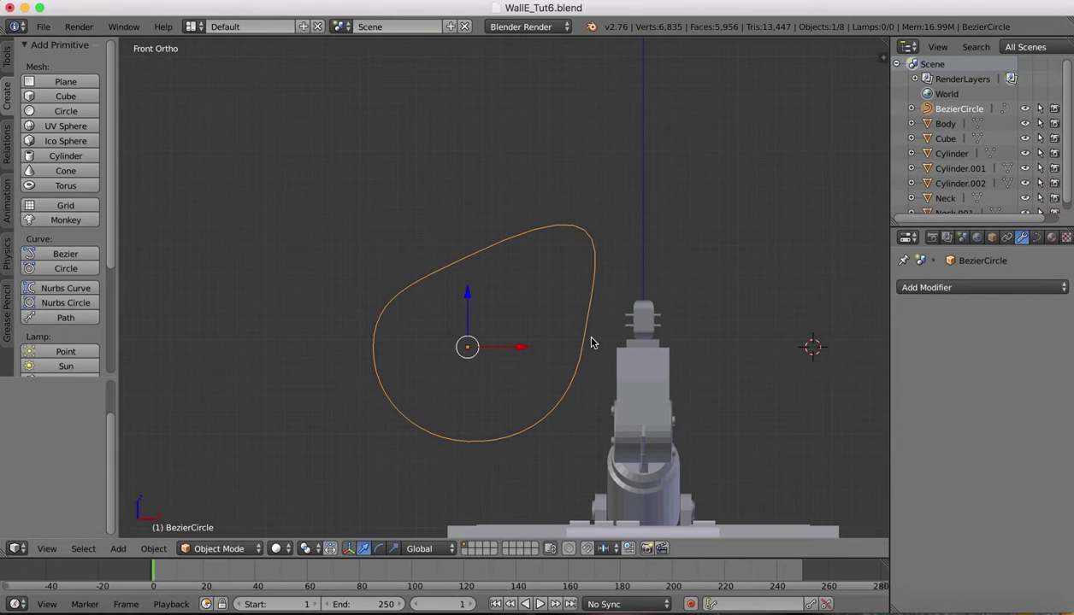
Return the curve to Edit Mode and raise its whole top point about 0.21 along Z.
{"action": "left_click", "coordinate": [220, 548]}
{"action": "left_click", "coordinate": [224, 515]}
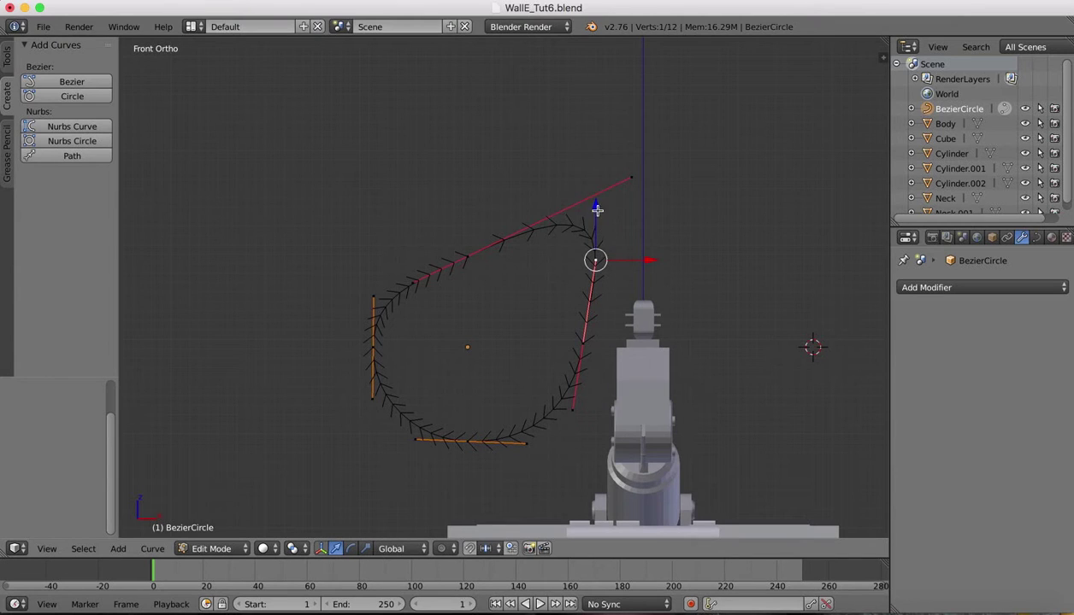
{"action": "right_click", "coordinate": [469, 255]}
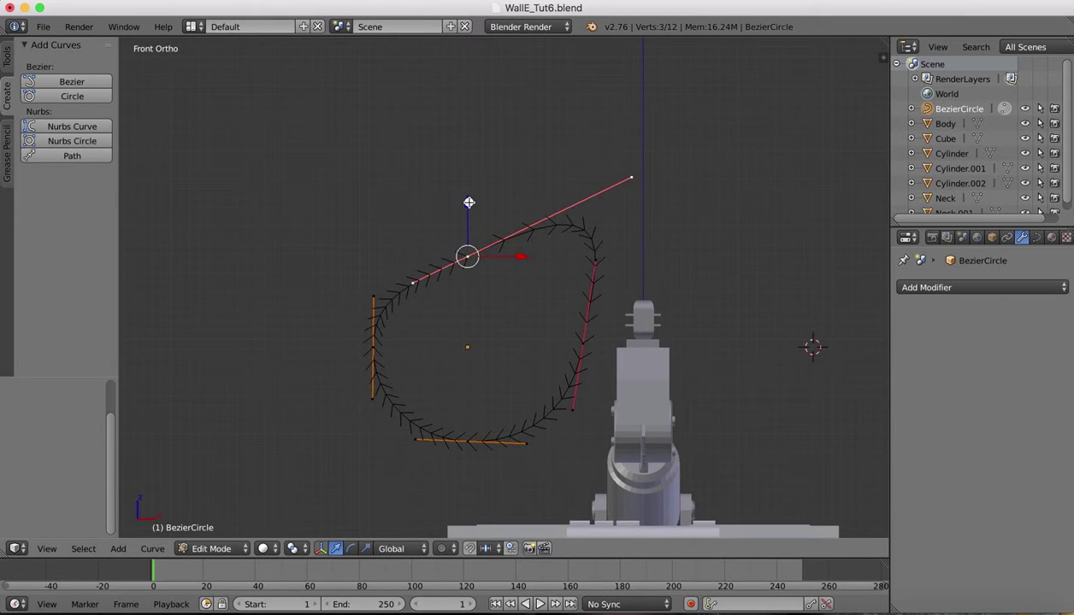
{"action": "left_click_drag", "start_coordinate": [470, 203], "coordinate": [468, 183]}
Raise the right point's upper handle about 0.18 along Z, move it outward about 0.12 in X, and raise it another 0.25.
{"action": "right_click", "coordinate": [596, 260]}
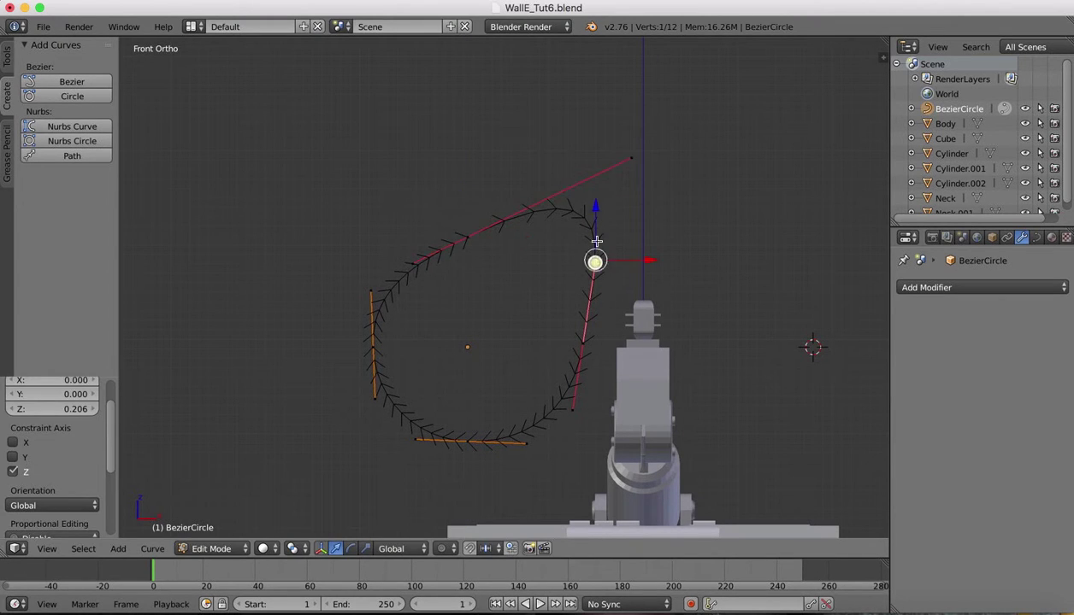
{"action": "key", "text": "g"}
{"action": "key", "text": "z"}
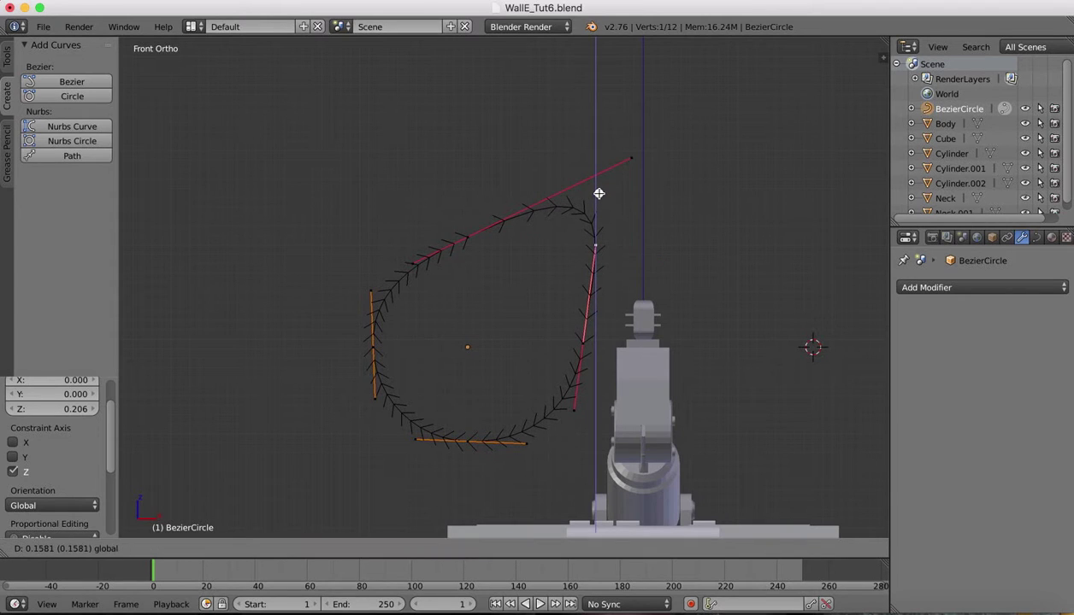
{"action": "key", "text": "Escape"}
{"action": "key", "text": "g"}
{"action": "key", "text": "x"}
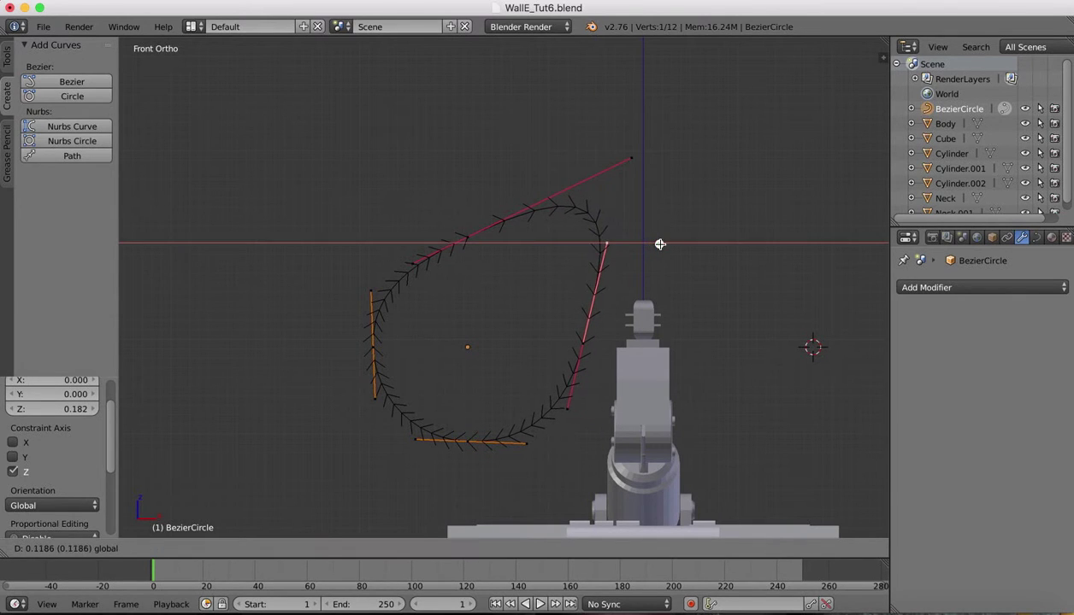
{"action": "left_click", "coordinate": [613, 201]}
{"action": "key", "text": "g"}
{"action": "key", "text": "z"}
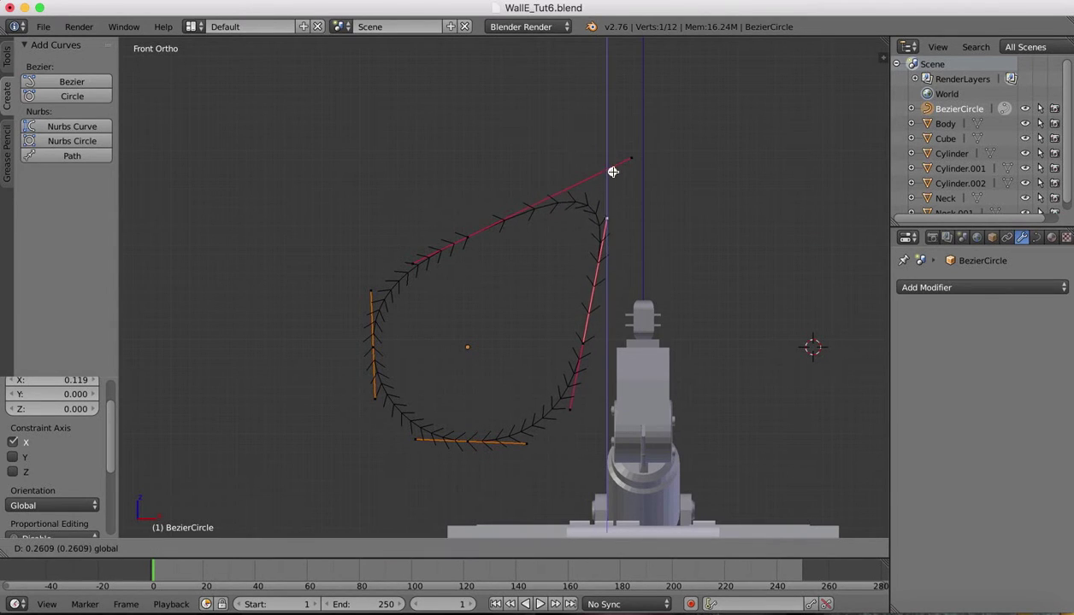
{"action": "left_click", "coordinate": [613, 173]}
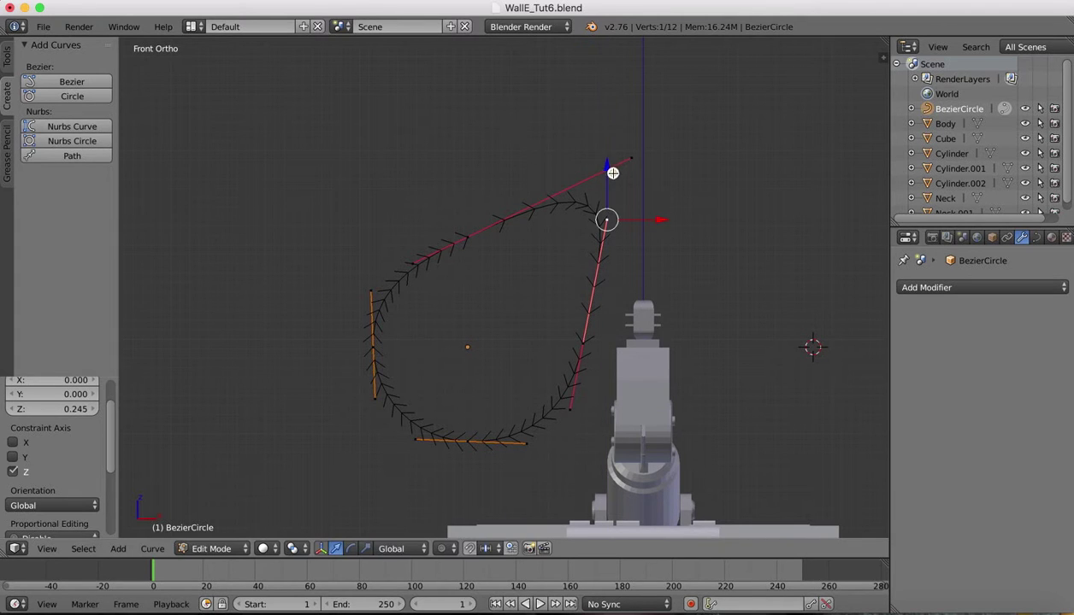
Move the whole right point outward about 0.08 along X and lower it about 0.29 along Z.
{"action": "right_click", "coordinate": [582, 343]}
{"action": "left_click_drag", "start_coordinate": [644, 346], "coordinate": [652, 345]}
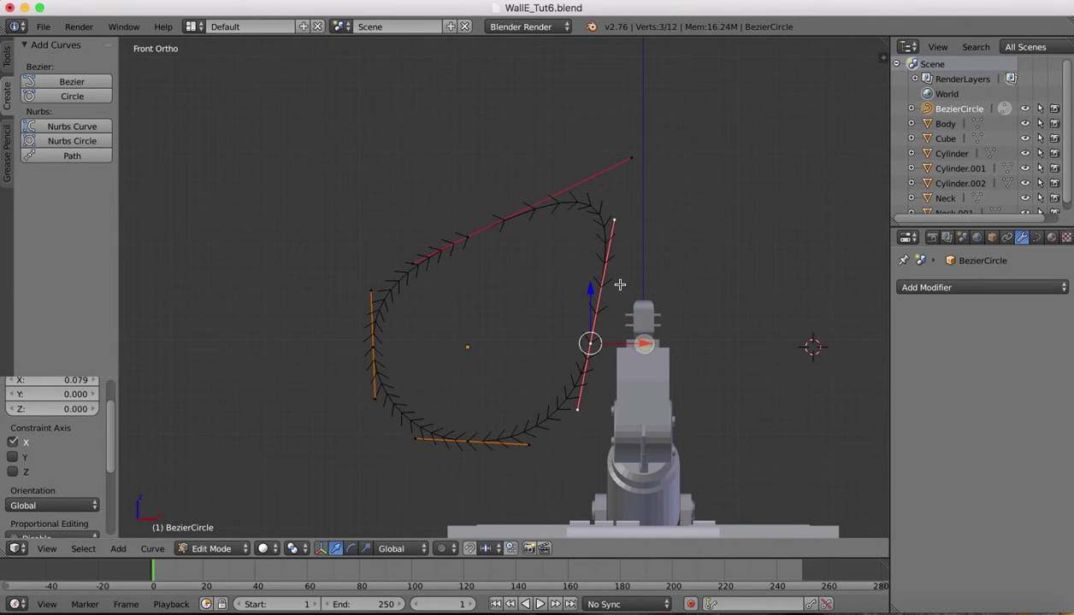
{"action": "key", "text": "g"}
{"action": "key", "text": "z"}
{"action": "left_click", "coordinate": [587, 318]}
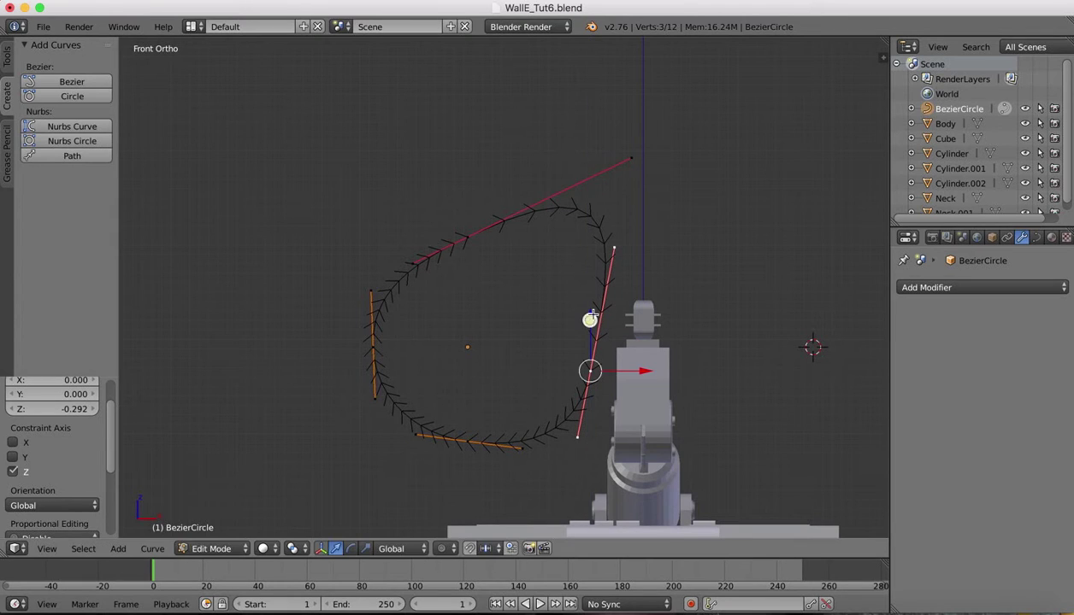
Raise the right point's upper handle about 0.32 along Z and move it outward about 0.03 along X.
{"action": "right_click", "coordinate": [616, 249]}
{"action": "key", "text": "g"}
{"action": "key", "text": "z"}
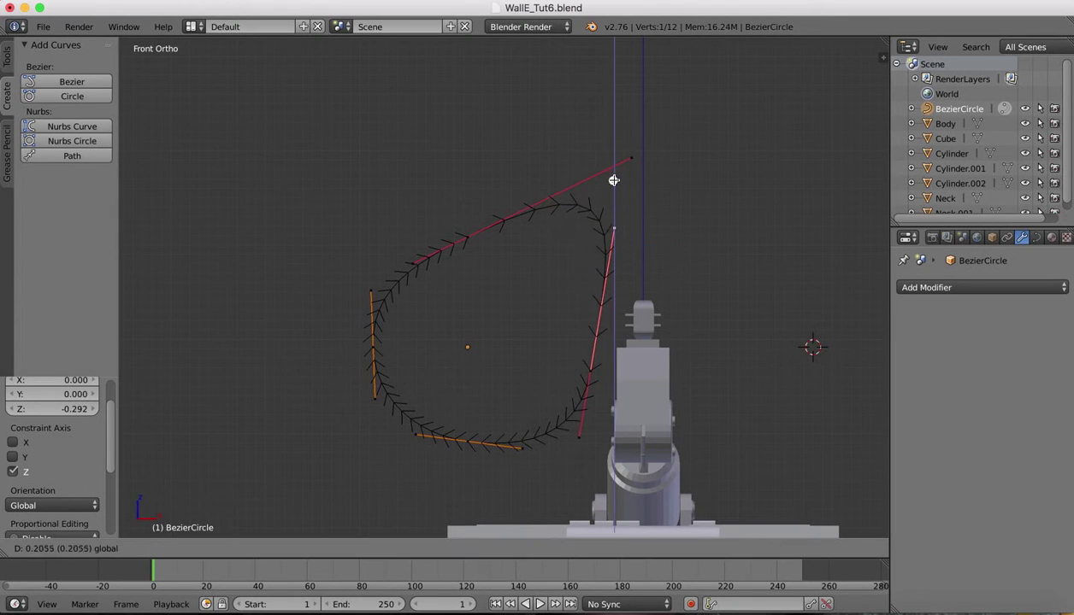
{"action": "left_click_drag", "start_coordinate": [617, 172], "coordinate": [617, 172]}
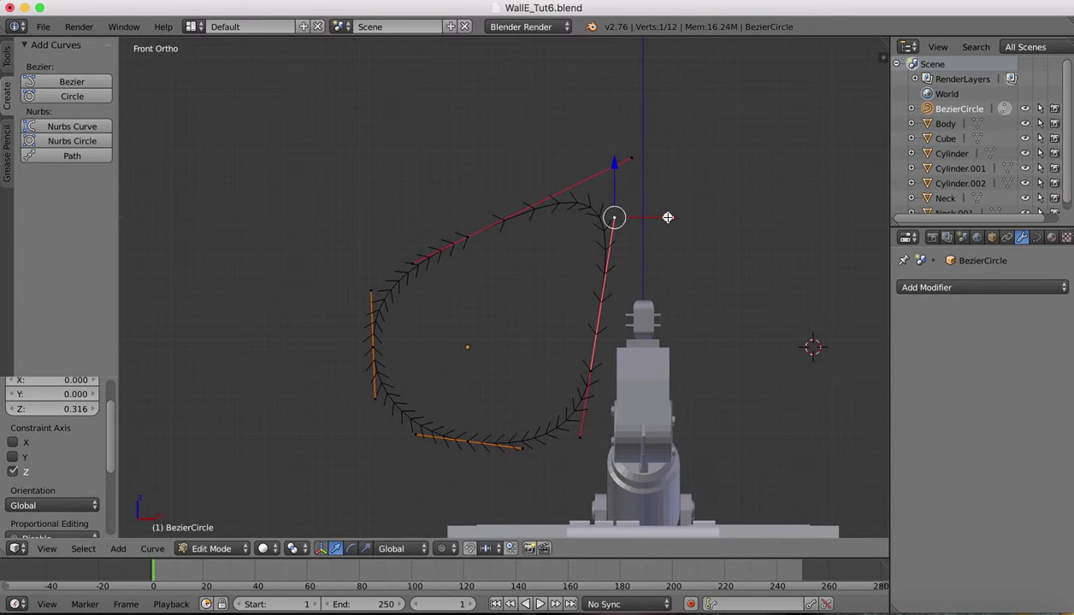
{"action": "left_click_drag", "start_coordinate": [667, 218], "coordinate": [671, 218]}
Raise the top point's right handle about 0.04 along Z.
{"action": "right_click", "coordinate": [634, 160]}
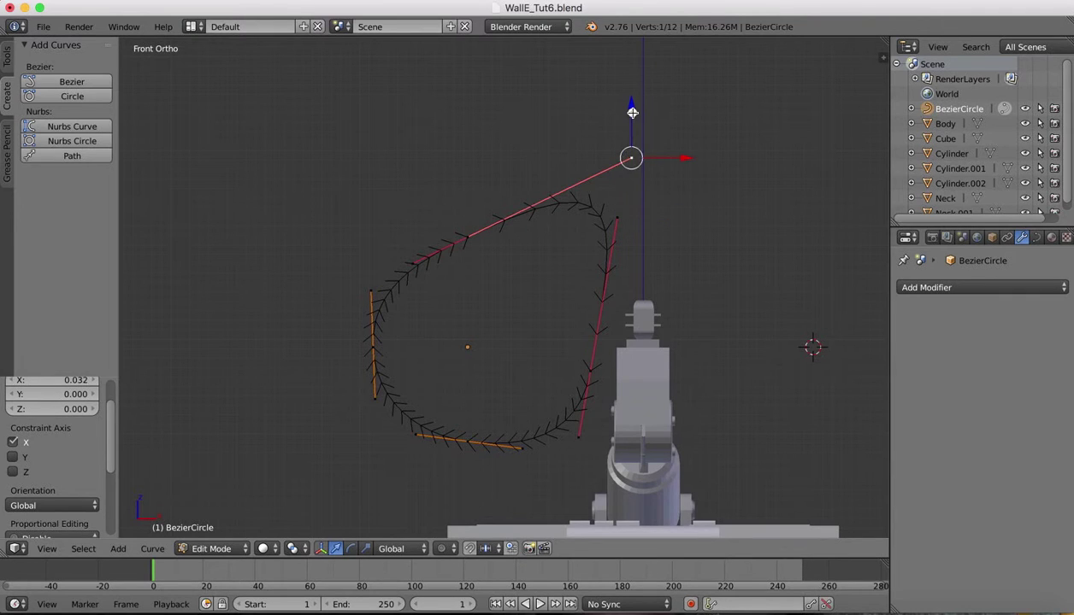
{"action": "left_click_drag", "start_coordinate": [632, 113], "coordinate": [632, 122]}
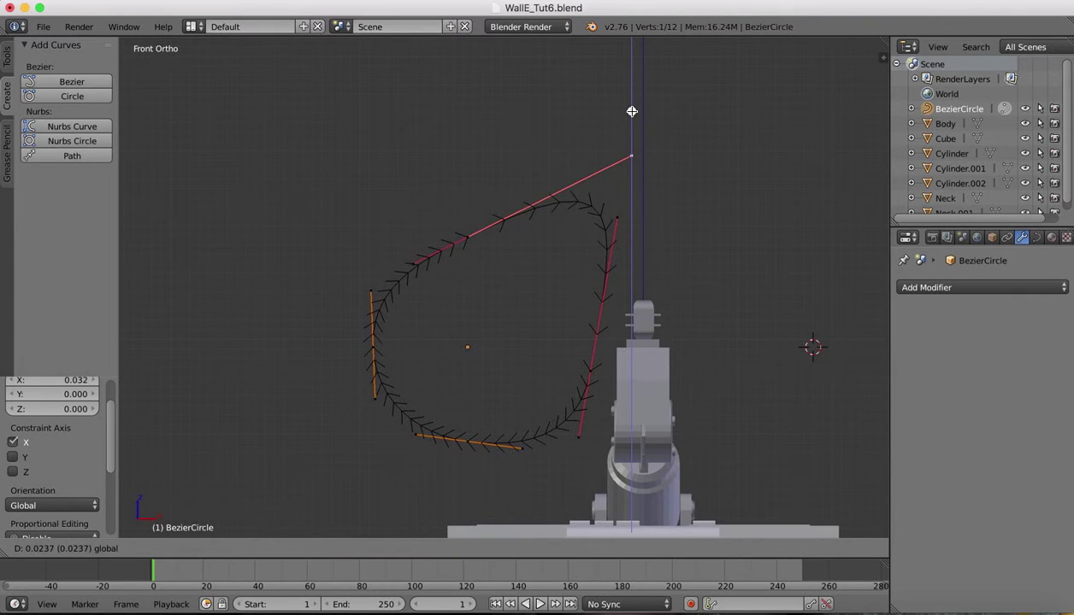
{"action": "left_click", "coordinate": [630, 111]}
Reposition the top point's left handle along X and Z, bringing it closer to the point with a final raise of about 0.40.
{"action": "right_click", "coordinate": [414, 266]}
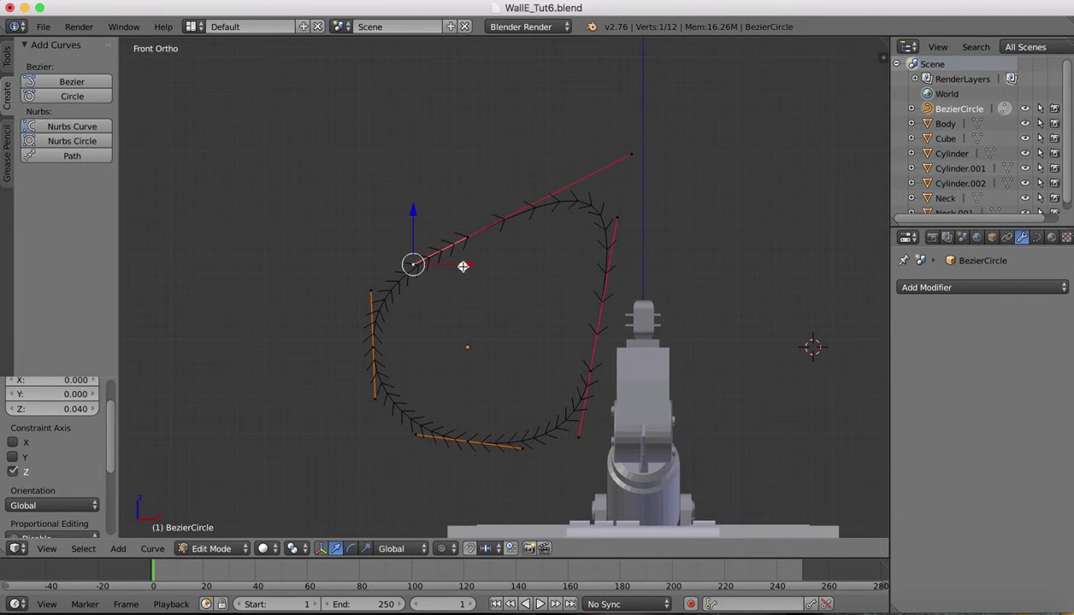
{"action": "left_click_drag", "start_coordinate": [460, 264], "coordinate": [434, 266]}
{"action": "left_click_drag", "start_coordinate": [386, 216], "coordinate": [384, 240]}
{"action": "left_click_drag", "start_coordinate": [437, 288], "coordinate": [486, 281]}
{"action": "left_click_drag", "start_coordinate": [435, 236], "coordinate": [420, 199]}
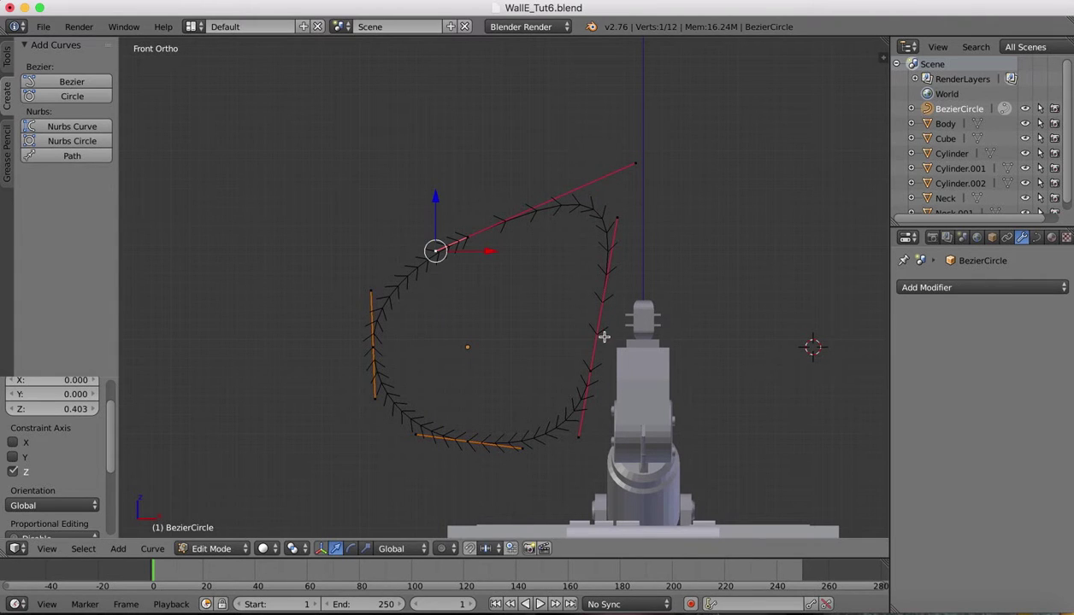
Preview the outline in Object Mode, return to Edit Mode, and raise the whole top point about 0.10 along Z.
{"action": "left_click", "coordinate": [221, 549]}
{"action": "left_click", "coordinate": [222, 531]}
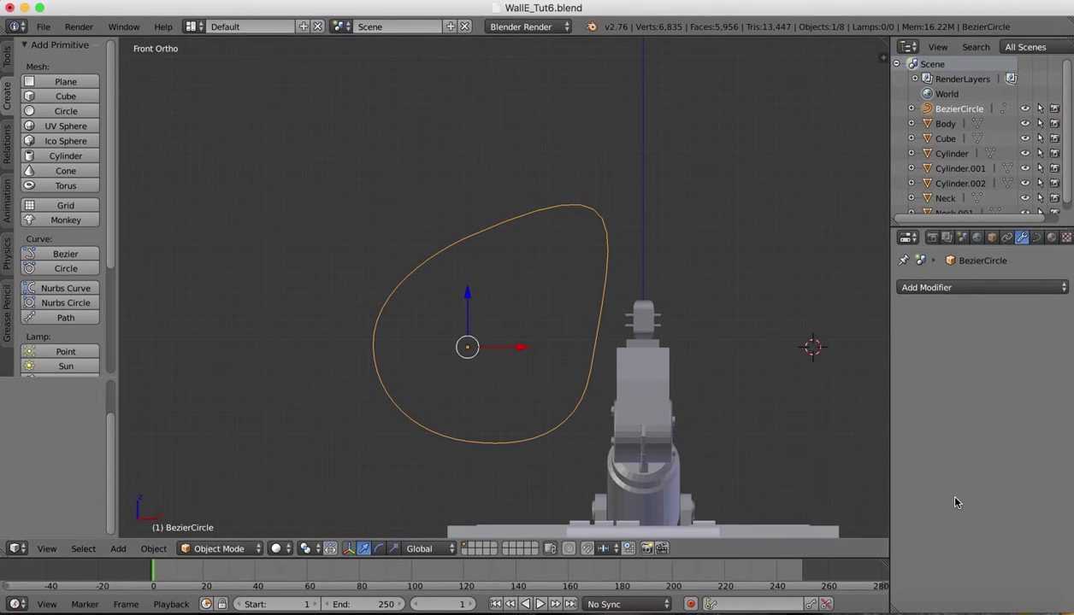
{"action": "left_click", "coordinate": [211, 548]}
{"action": "left_click", "coordinate": [210, 510]}
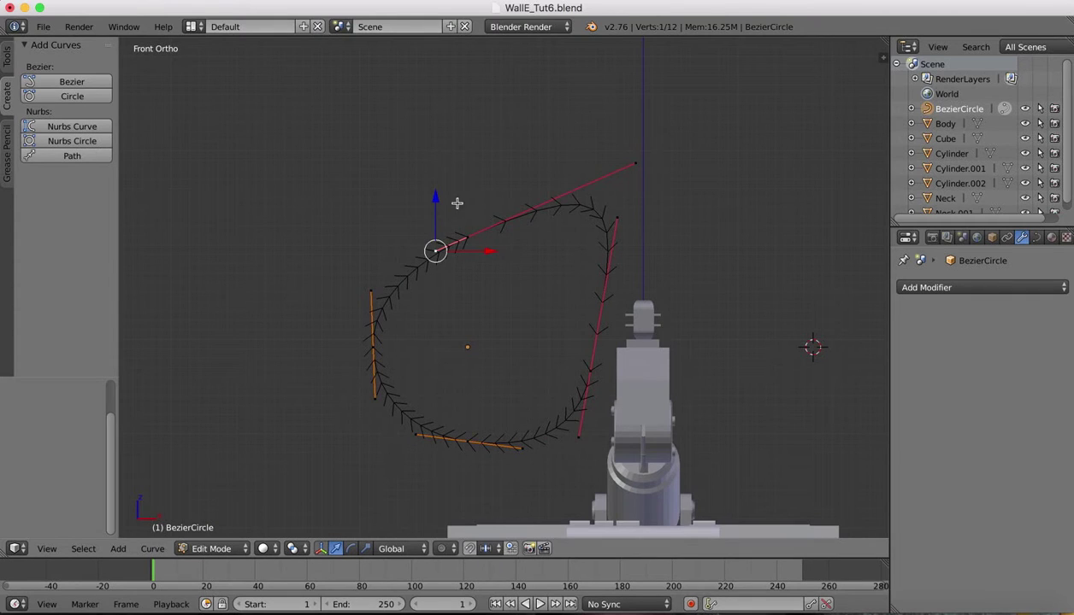
{"action": "right_click", "coordinate": [469, 237]}
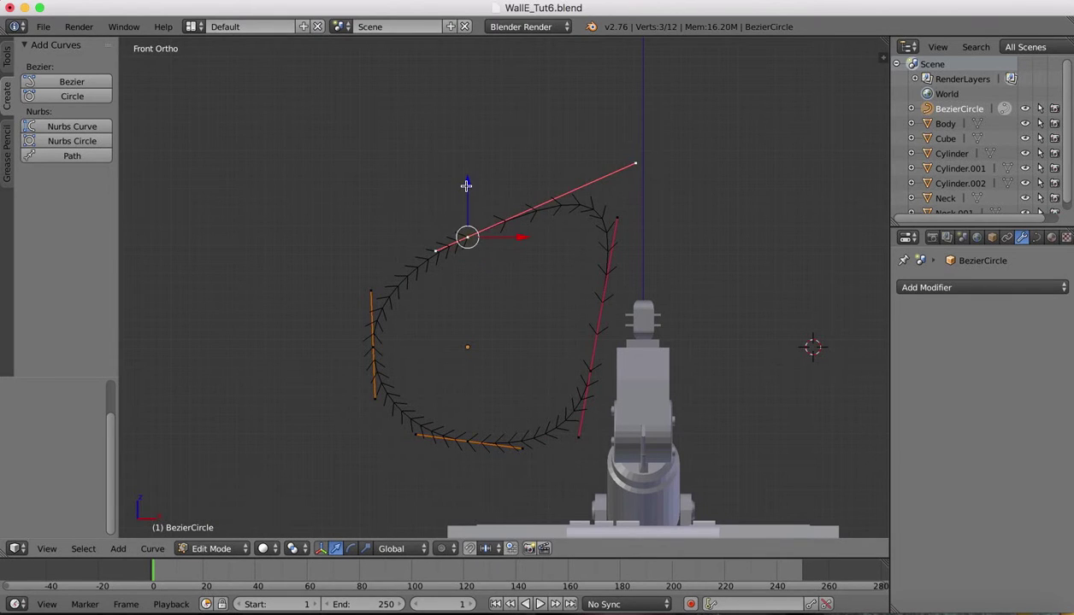
{"action": "left_click_drag", "start_coordinate": [466, 184], "coordinate": [466, 177]}
Move the left point's upper handle outward about 0.05 along X, and the whole left point outward about 0.06.
{"action": "right_click", "coordinate": [370, 289]}
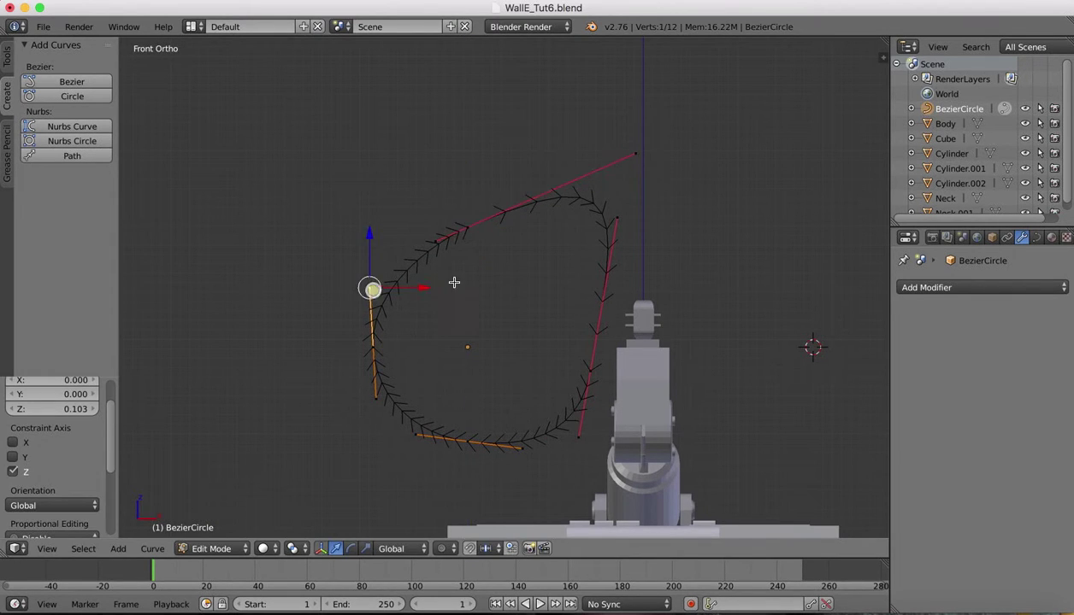
{"action": "left_click_drag", "start_coordinate": [424, 290], "coordinate": [417, 286]}
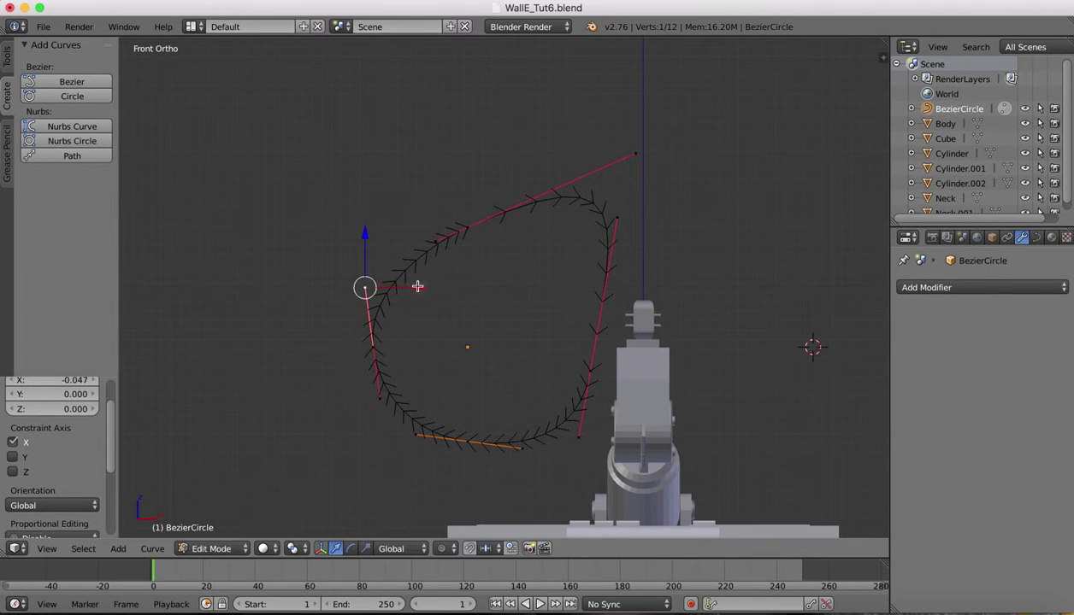
{"action": "right_click", "coordinate": [376, 351]}
{"action": "left_click_drag", "start_coordinate": [422, 345], "coordinate": [413, 344]}
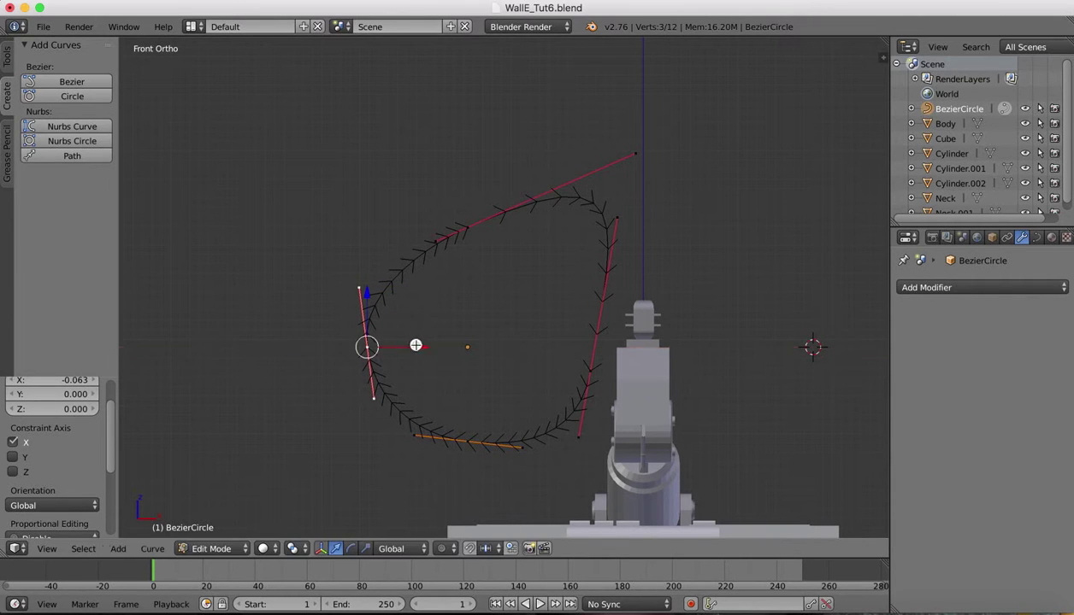
Preview the outline in Object Mode and compare it with the eye shape in the blueprint reference image.
{"action": "left_click", "coordinate": [223, 548]}
{"action": "left_click", "coordinate": [228, 532]}
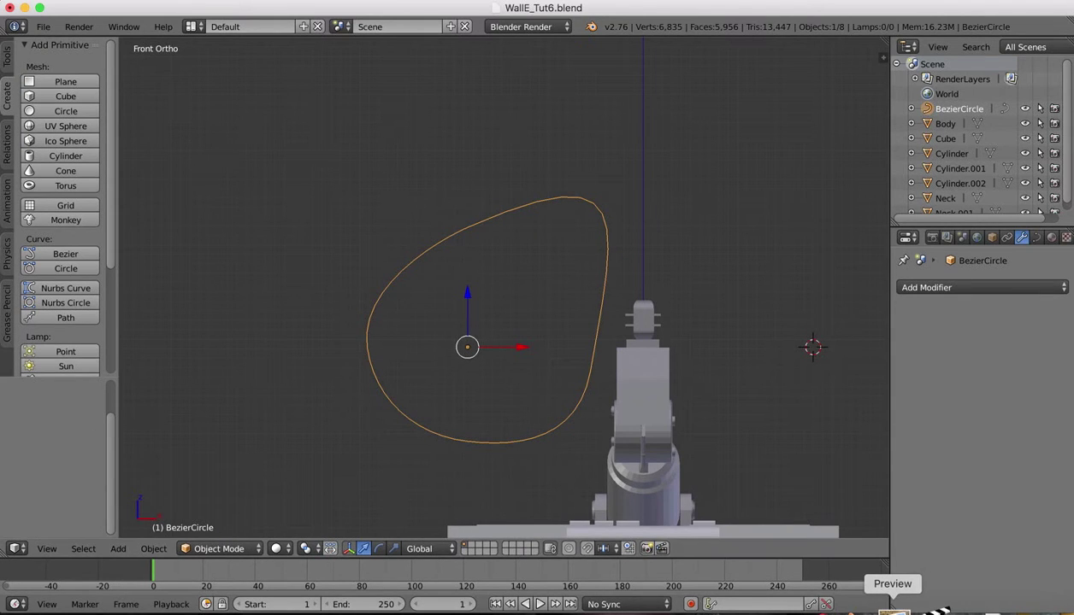
{"action": "left_click", "coordinate": [894, 609]}
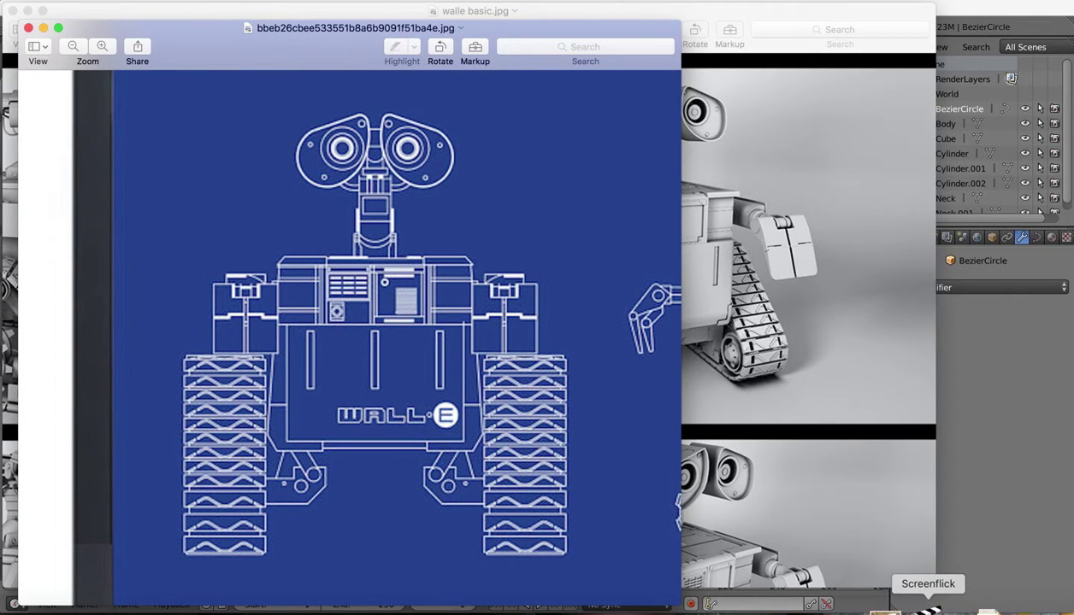
{"action": "left_click", "coordinate": [868, 611]}
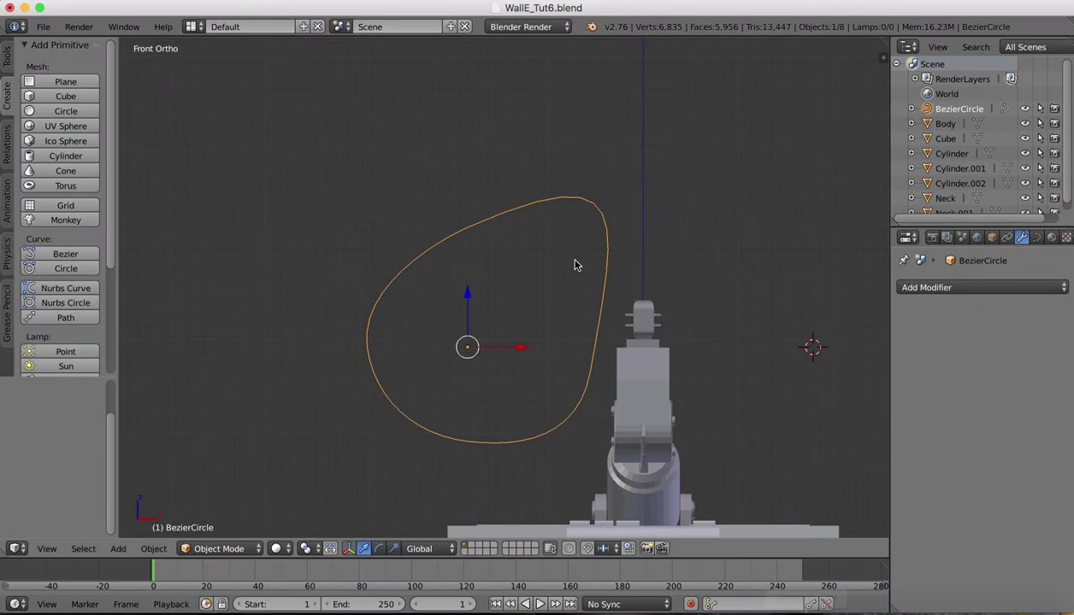
Return to Edit Mode and move the whole right point outward about 0.19 along X.
{"action": "right_click", "coordinate": [606, 297]}
{"action": "left_click", "coordinate": [218, 548]}
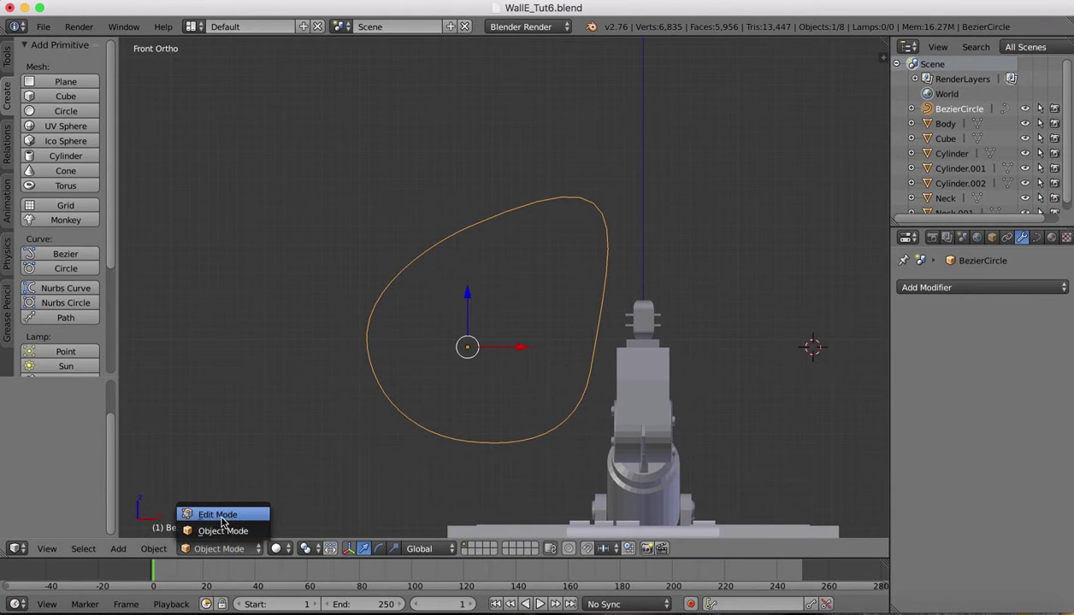
{"action": "left_click", "coordinate": [221, 513]}
{"action": "right_click", "coordinate": [590, 370]}
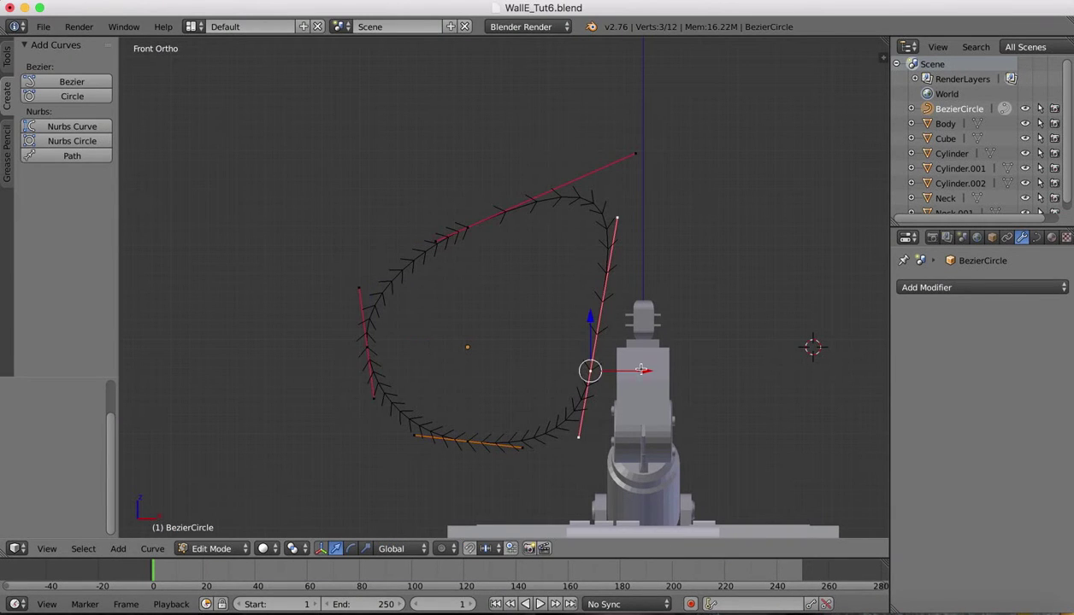
{"action": "left_click_drag", "start_coordinate": [641, 370], "coordinate": [658, 370]}
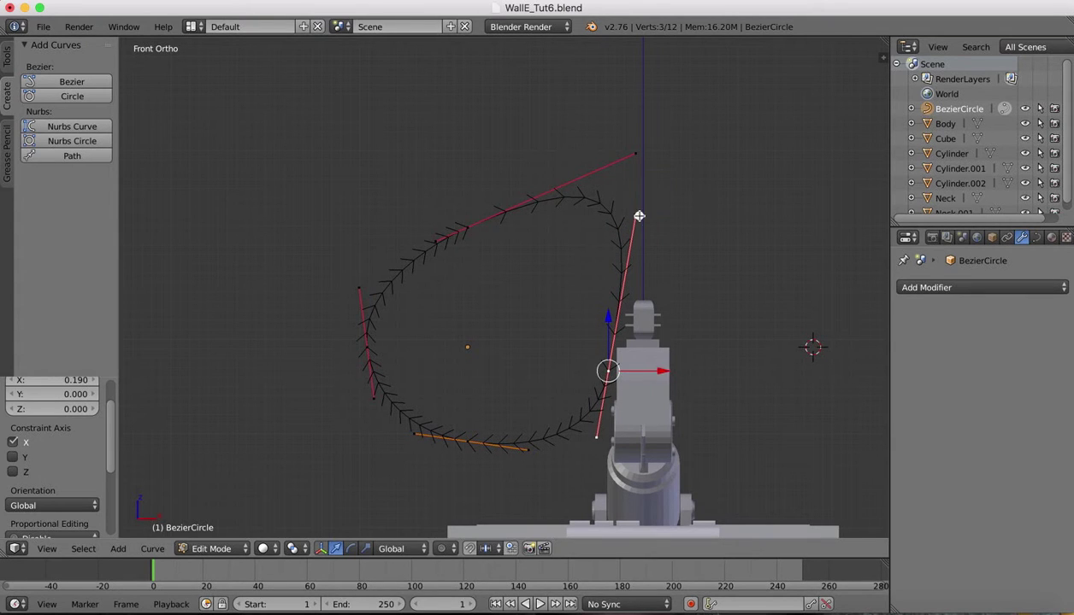
Move the right point's upper handle inward along X and lower it about 0.42 along Z.
{"action": "right_click", "coordinate": [634, 217]}
{"action": "left_click_drag", "start_coordinate": [687, 219], "coordinate": [673, 218]}
{"action": "left_click_drag", "start_coordinate": [616, 170], "coordinate": [615, 218]}
Move the whole right point inward about 0.32 along X, and its upper handle inward about 0.12.
{"action": "right_click", "coordinate": [608, 374]}
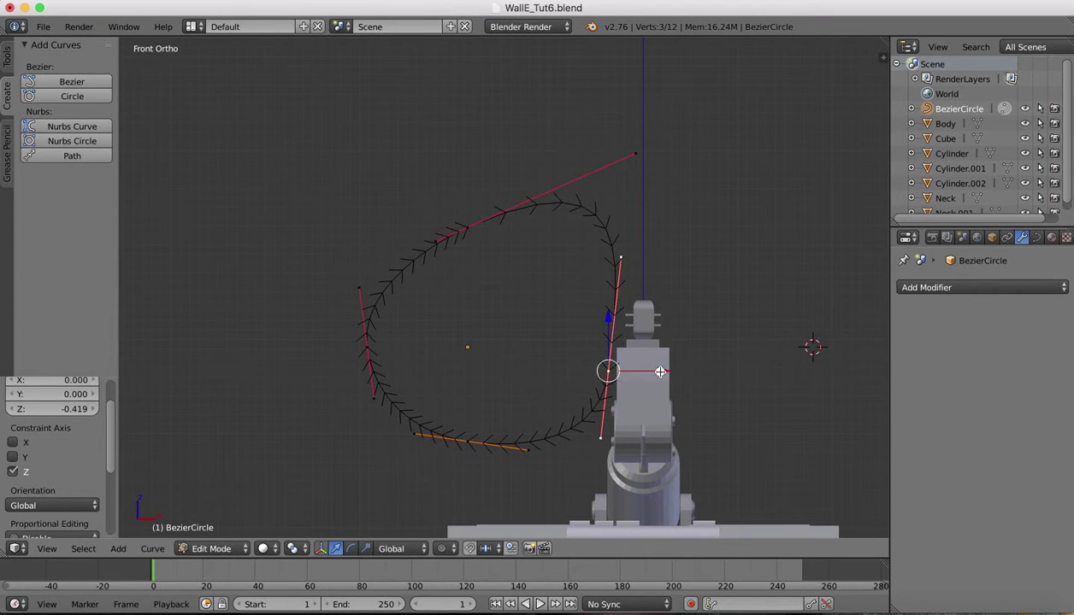
{"action": "left_click_drag", "start_coordinate": [660, 372], "coordinate": [629, 371]}
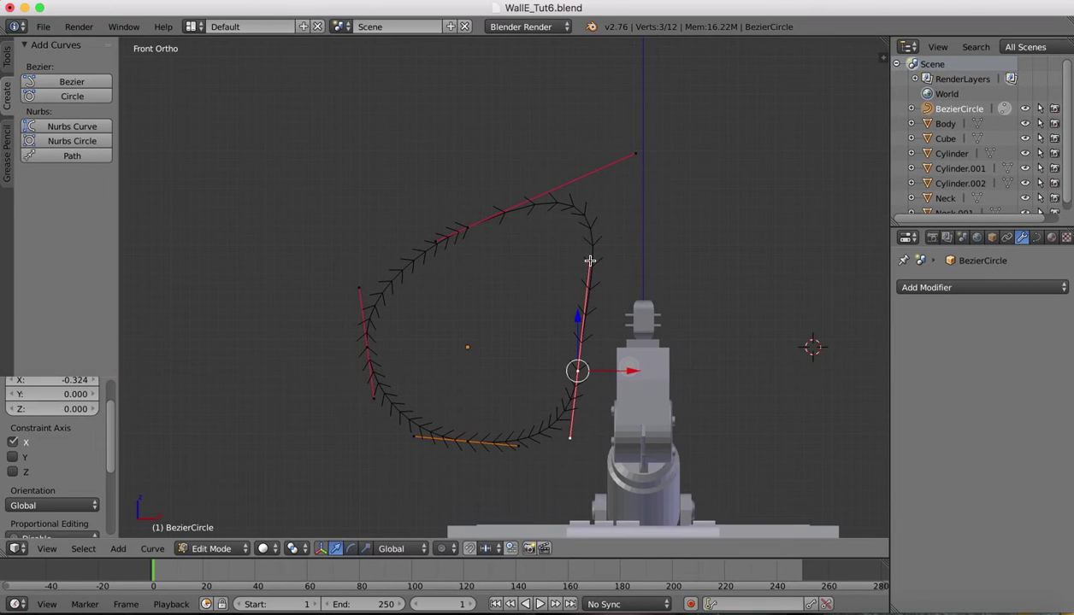
{"action": "right_click", "coordinate": [590, 260]}
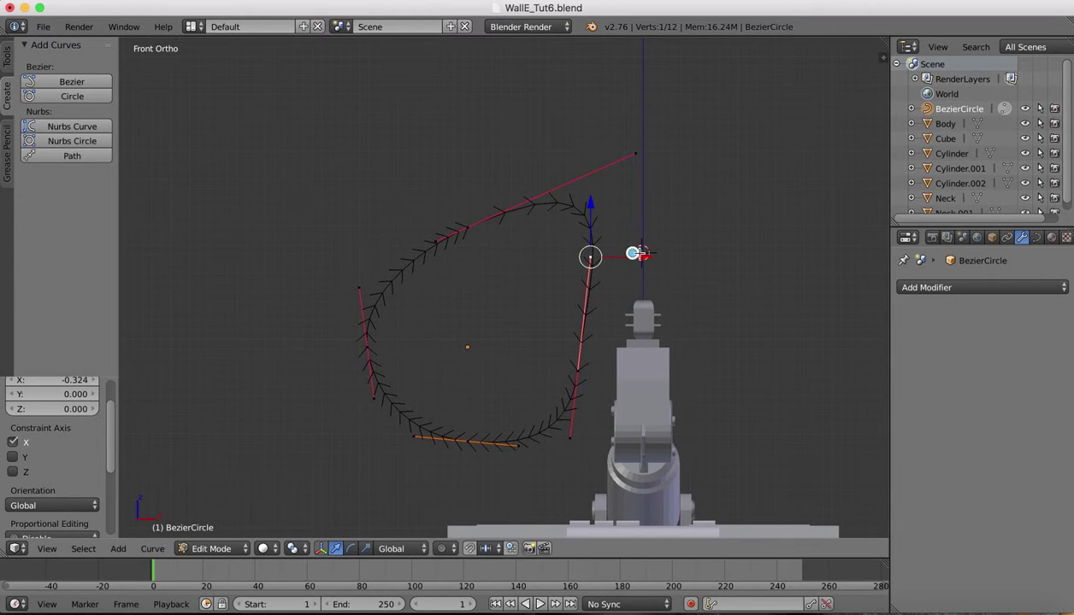
{"action": "left_click_drag", "start_coordinate": [640, 253], "coordinate": [637, 254]}
Move the whole right point outward about 0.15 along X, and its upper handle outward about 0.10.
{"action": "right_click", "coordinate": [577, 370]}
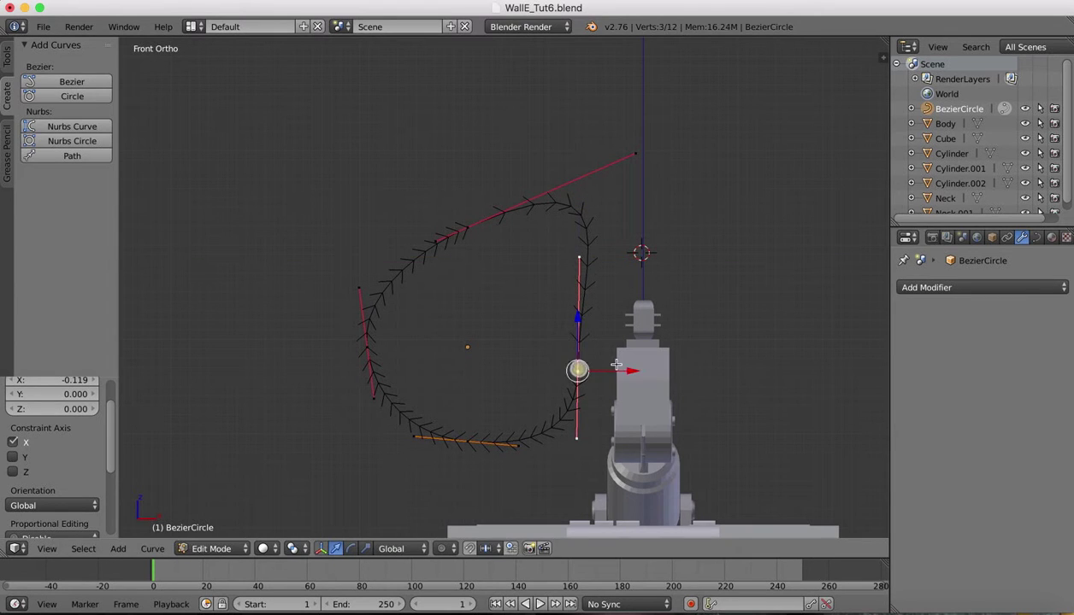
{"action": "left_click_drag", "start_coordinate": [618, 368], "coordinate": [631, 369]}
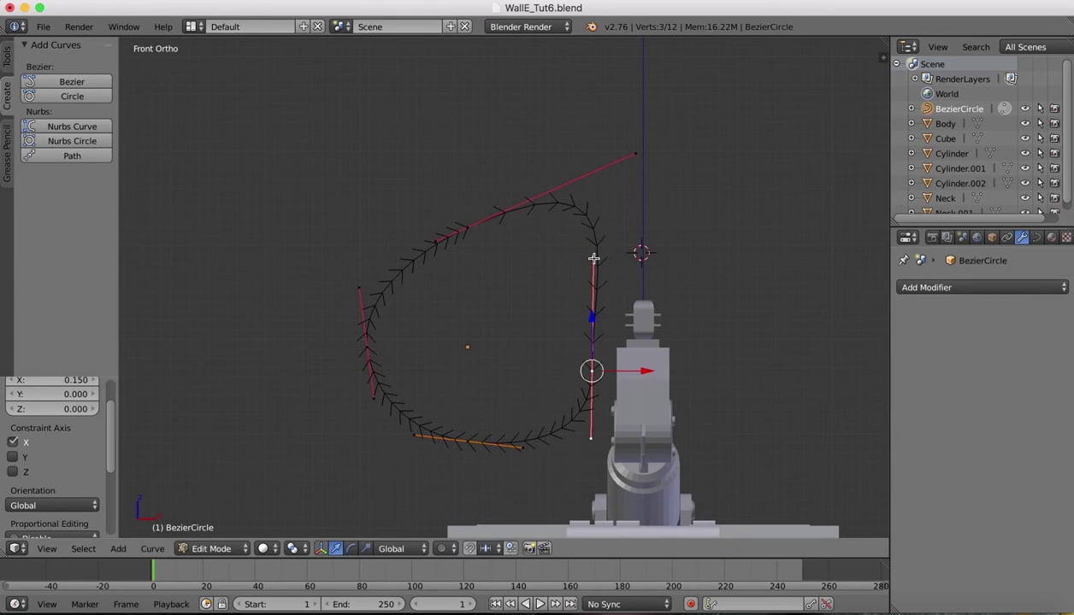
{"action": "right_click", "coordinate": [594, 258]}
{"action": "left_click_drag", "start_coordinate": [647, 256], "coordinate": [637, 168]}
Raise the top point's right handle slightly along Z and preview the outline in Object Mode.
{"action": "right_click", "coordinate": [634, 154]}
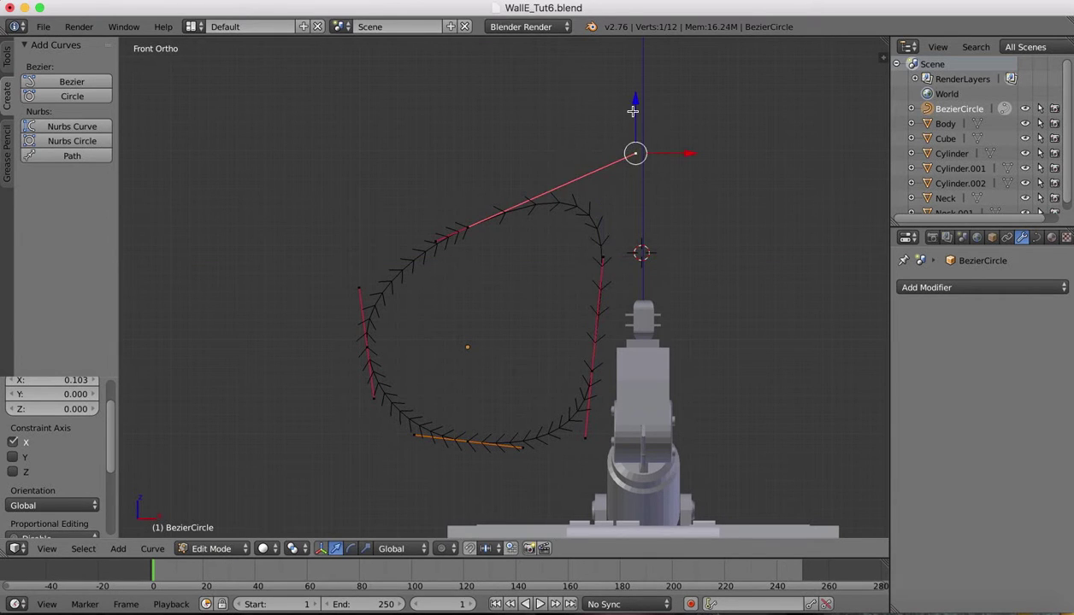
{"action": "mouse_move", "coordinate": [632, 110]}
{"action": "left_mouse_down"}
{"action": "mouse_move", "coordinate": [636, 91]}
{"action": "mouse_move", "coordinate": [638, 118]}
{"action": "mouse_move", "coordinate": [638, 94]}
{"action": "left_mouse_up"}
{"action": "left_click", "coordinate": [215, 549]}
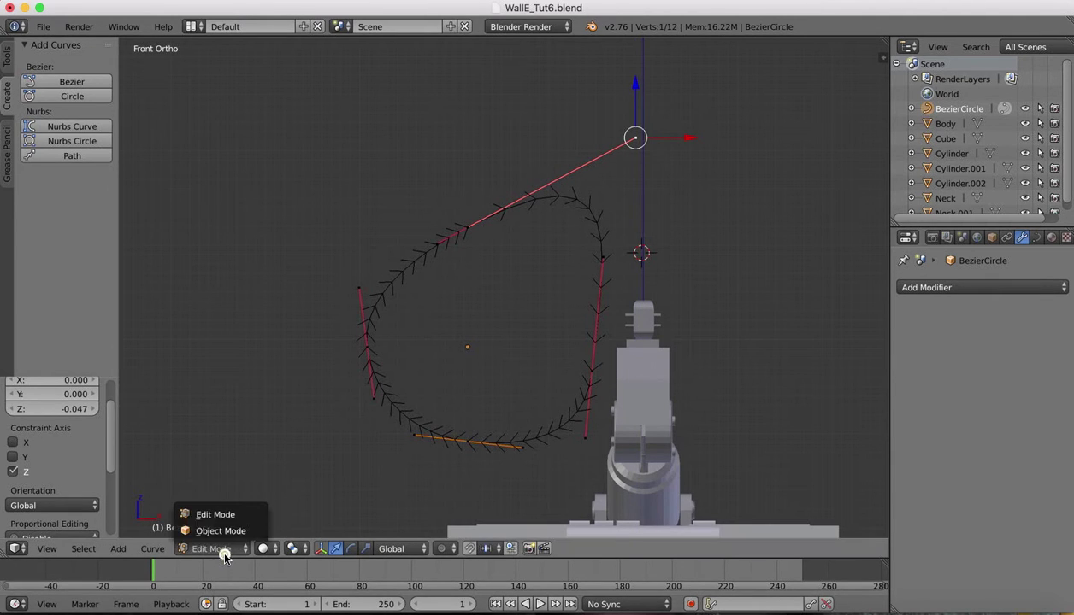
{"action": "left_click", "coordinate": [218, 528]}
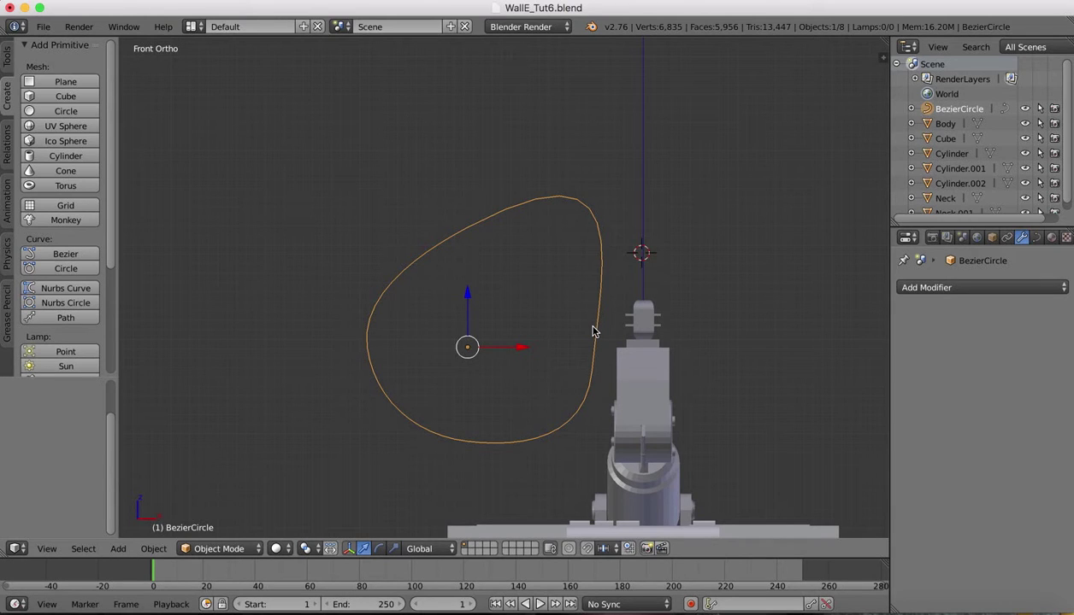
Return to Edit Mode and move the whole right point outward about 0.06 along X.
{"action": "left_click", "coordinate": [218, 549]}
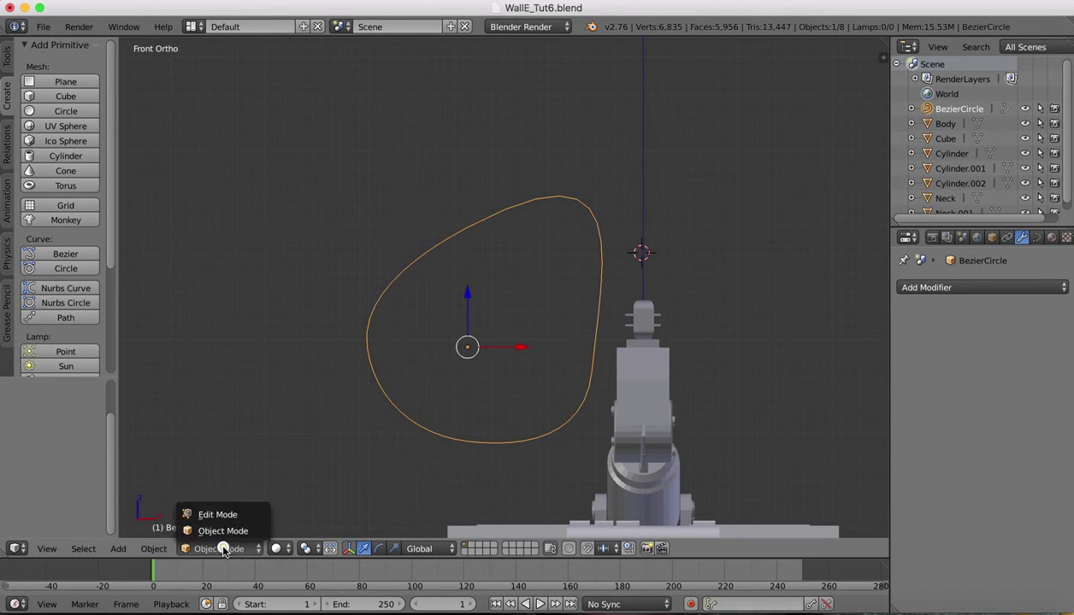
{"action": "left_click", "coordinate": [236, 517]}
{"action": "right_click", "coordinate": [591, 373]}
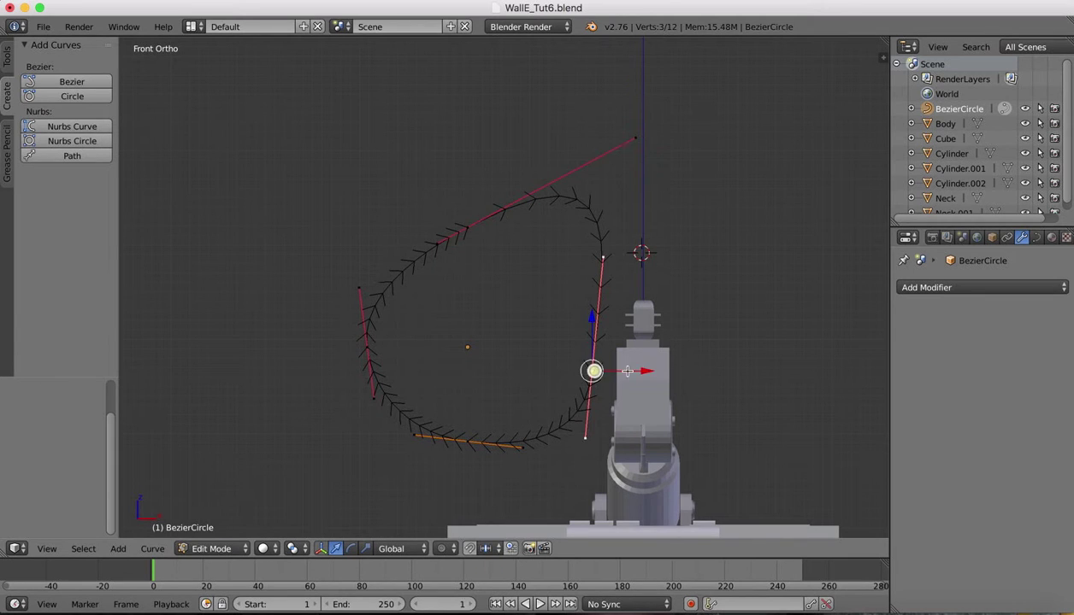
{"action": "left_click_drag", "start_coordinate": [642, 373], "coordinate": [647, 373]}
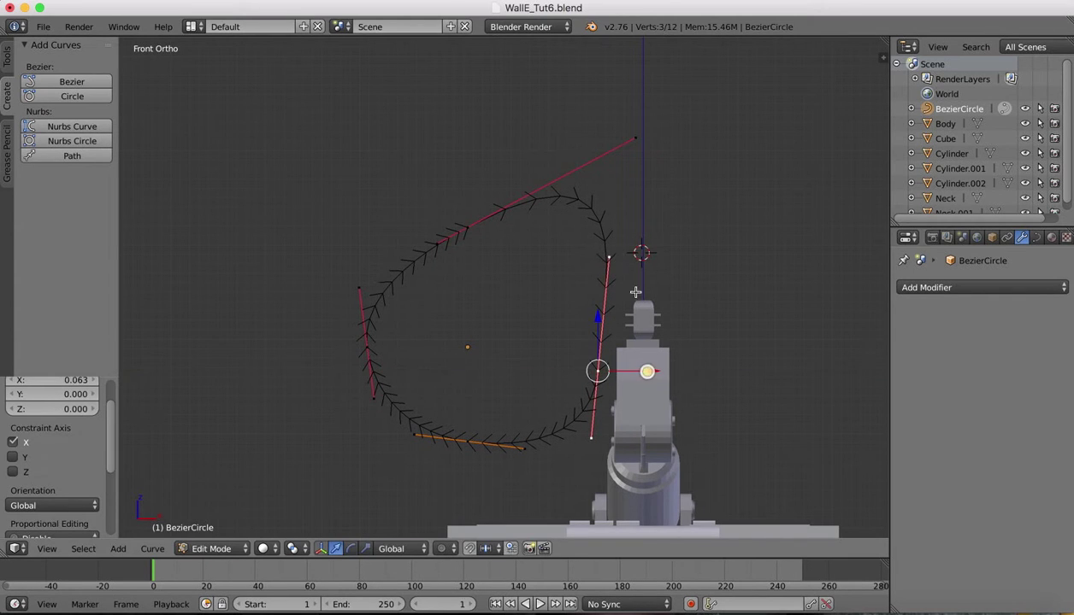
Move the right point's upper handle about 0.05 inward along X and 0.32 down along Z, and return to Object Mode.
{"action": "right_click", "coordinate": [609, 257]}
{"action": "left_click_drag", "start_coordinate": [665, 259], "coordinate": [662, 292]}
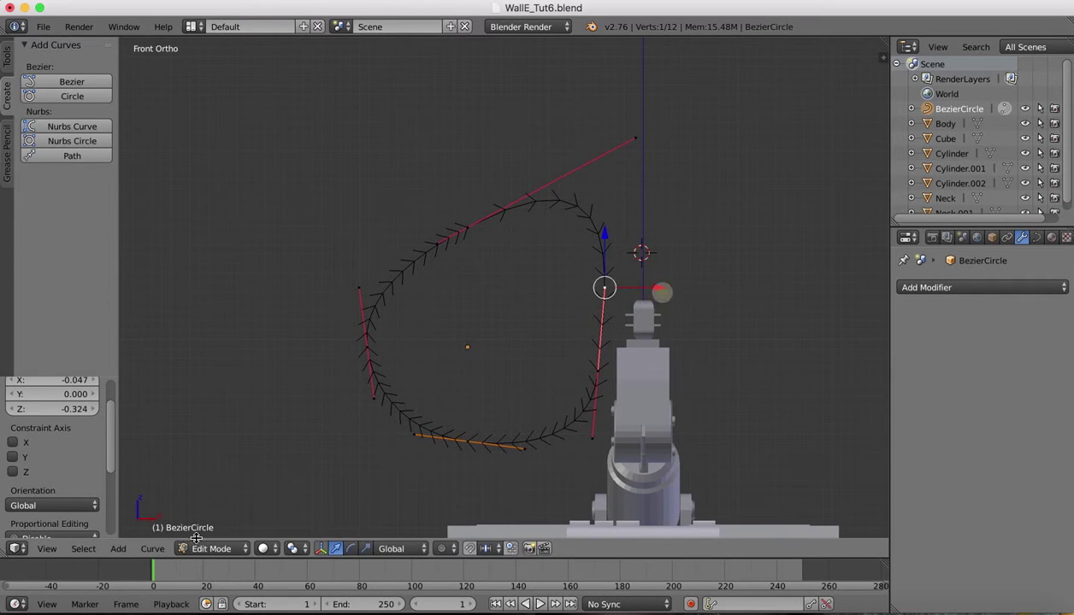
{"action": "left_click", "coordinate": [218, 548]}
{"action": "left_click", "coordinate": [213, 597]}
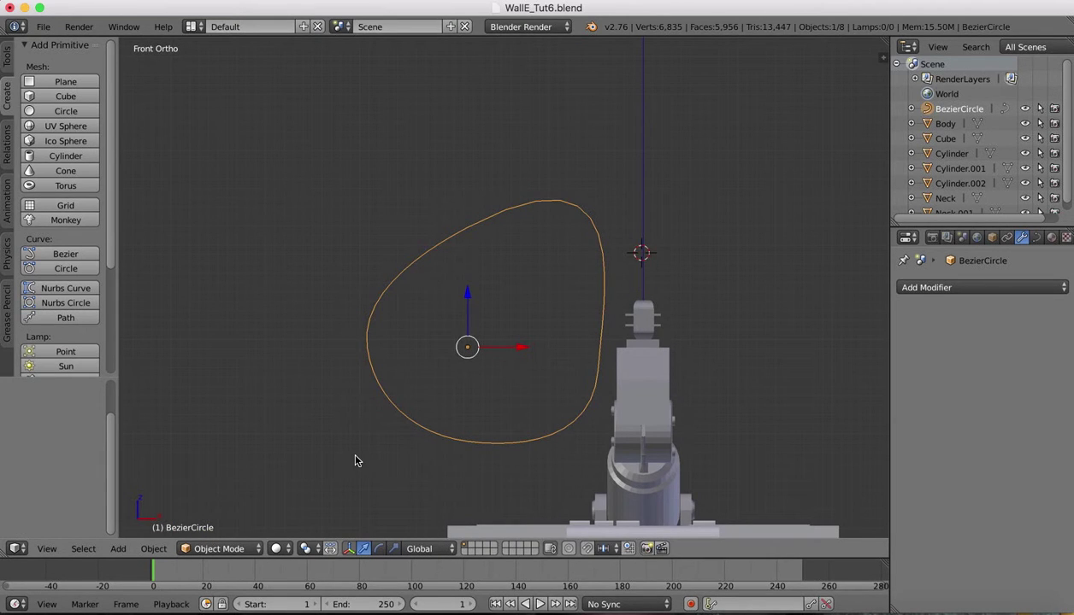
Try converting the outline with Curve from Mesh/Text, check it in Edit Mode, and return to Object Mode.
{"action": "key", "text": "alt+c"}
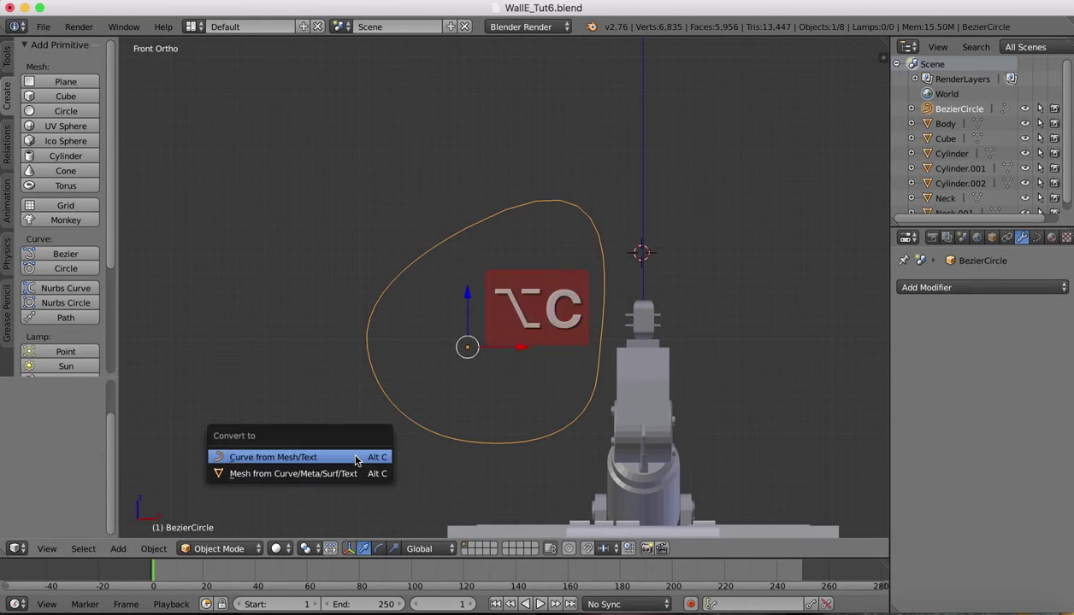
{"action": "left_click", "coordinate": [316, 458]}
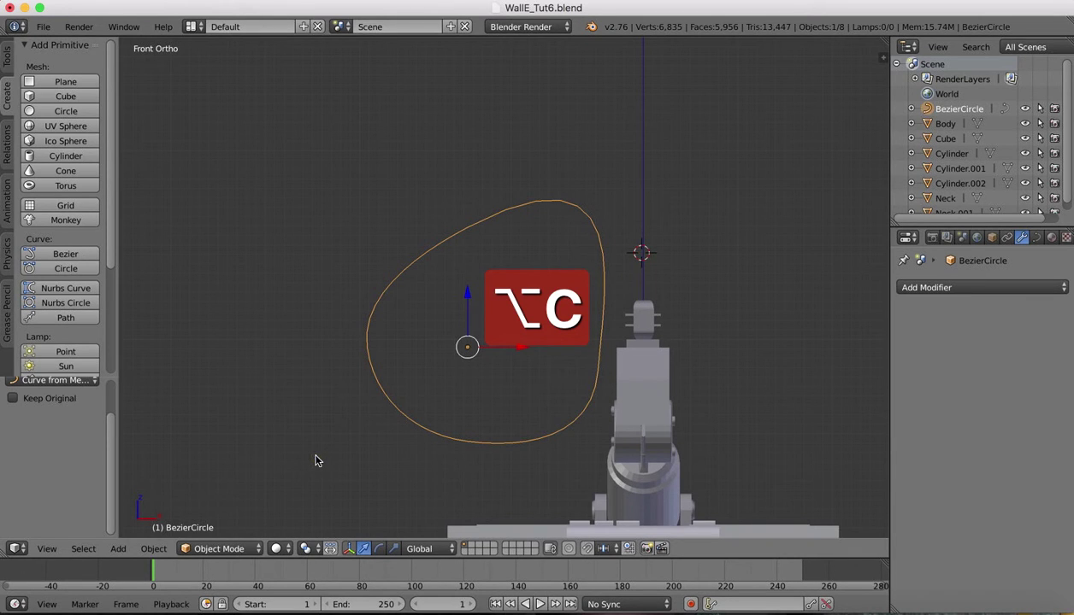
{"action": "left_click", "coordinate": [209, 548]}
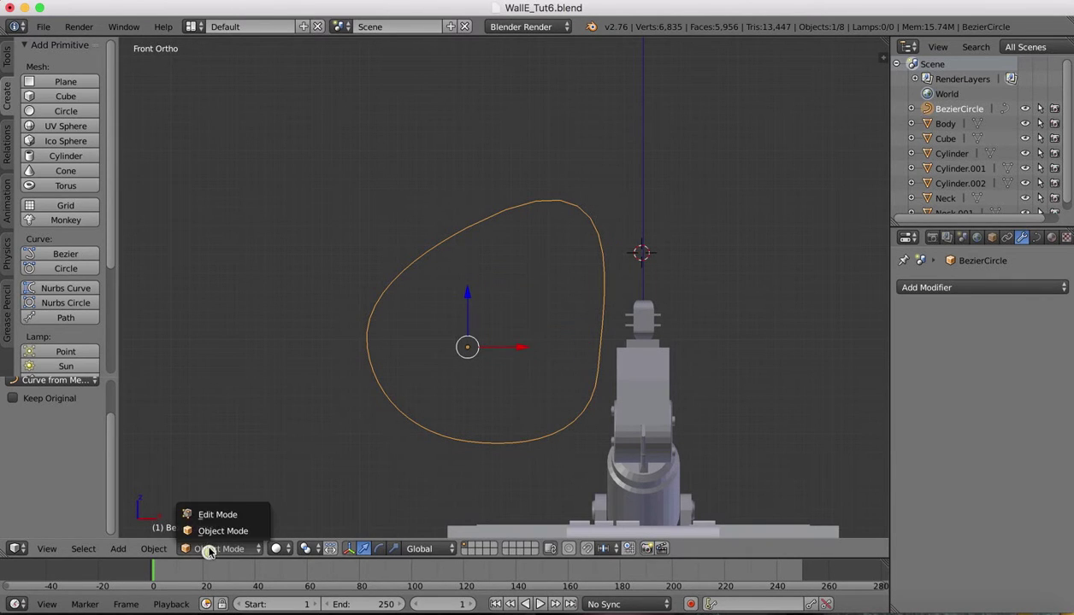
{"action": "left_click", "coordinate": [217, 516]}
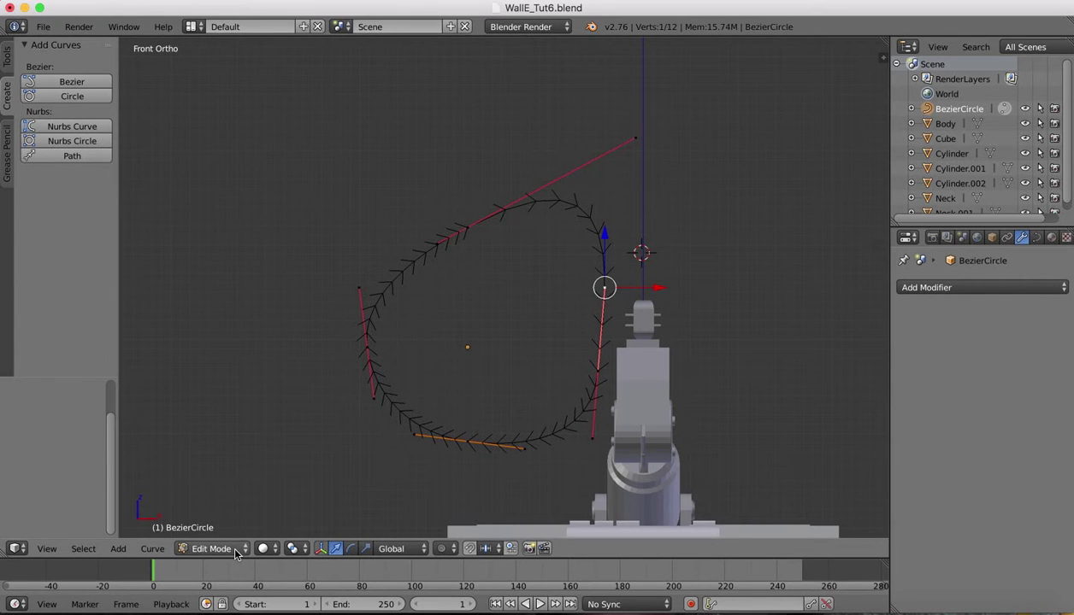
{"action": "key", "text": "alt+c"}
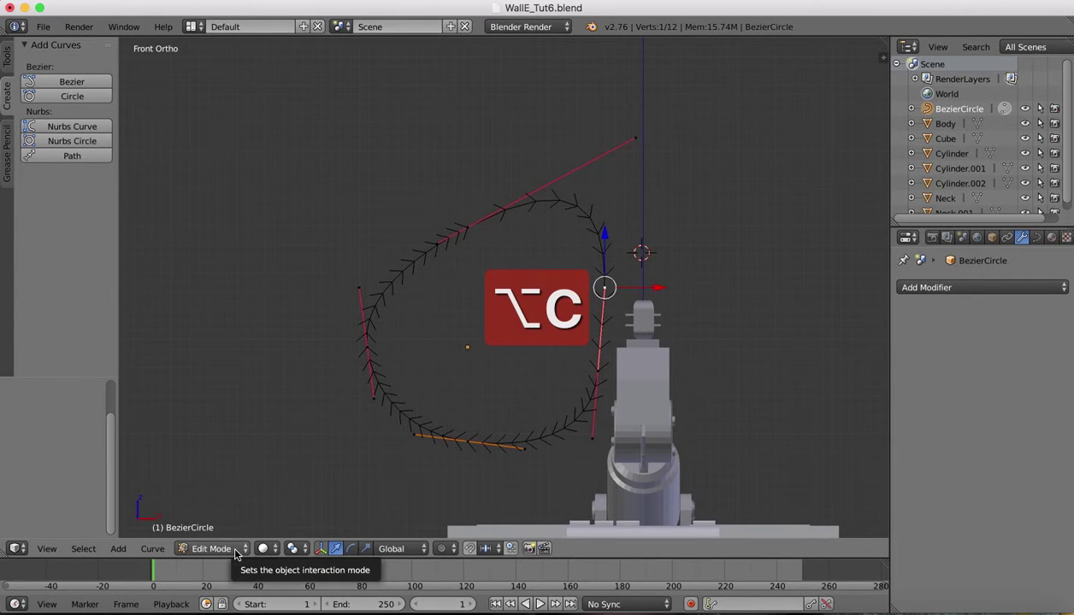
{"action": "left_click", "coordinate": [214, 548]}
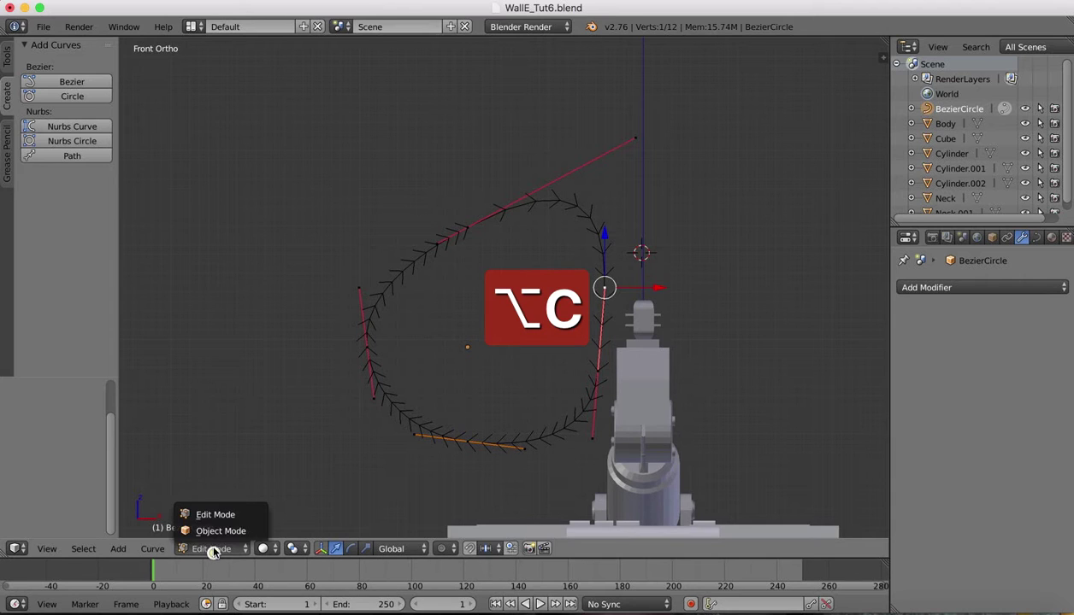
{"action": "left_click", "coordinate": [213, 528]}
Convert the outline to a mesh with Mesh from Curve/Meta/Surf/Text and enter Edit Mode.
{"action": "key", "text": "alt+c"}
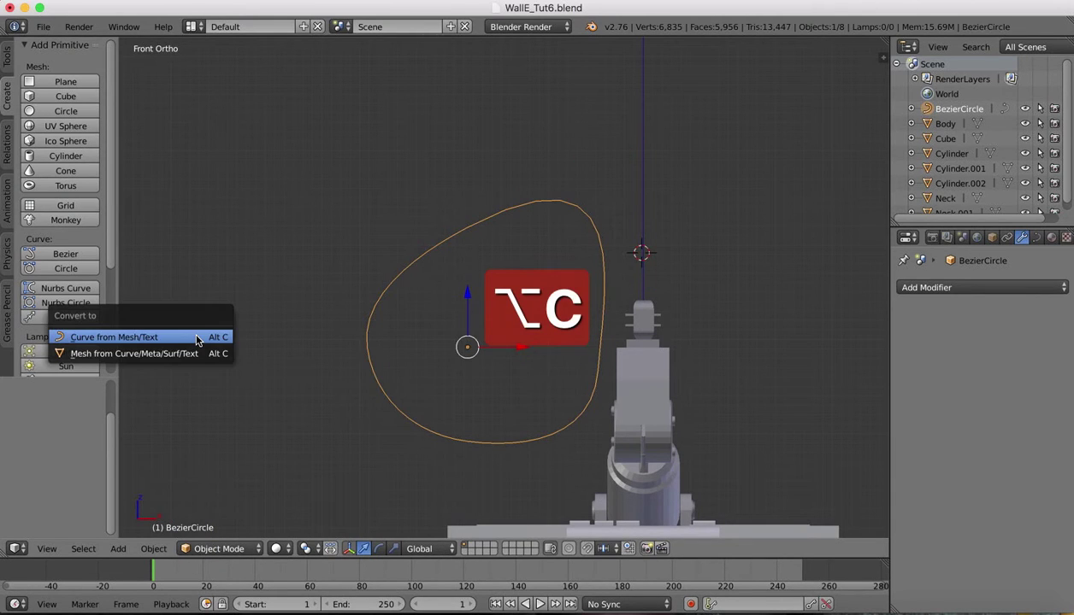
{"action": "left_click", "coordinate": [140, 357]}
{"action": "left_click", "coordinate": [207, 545]}
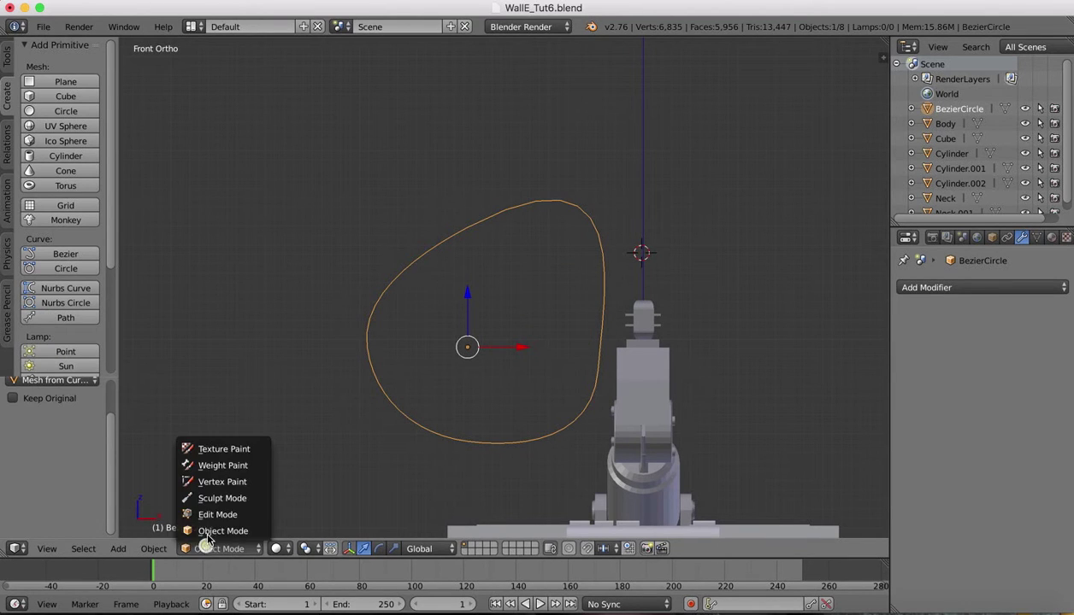
{"action": "left_click", "coordinate": [217, 515]}
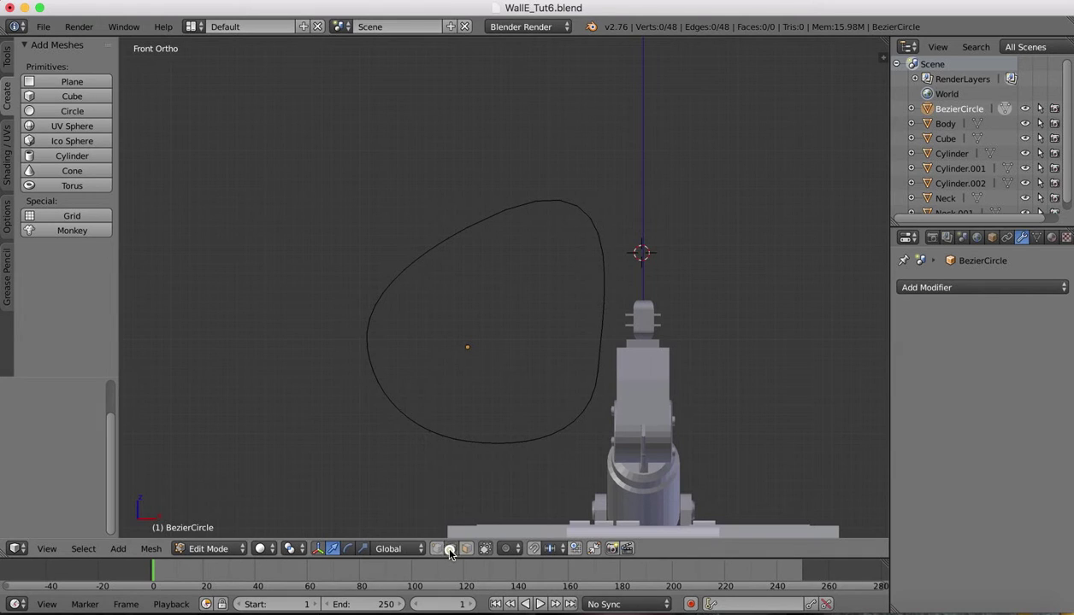
Select all edges of the eye outline and extrude them about 1.58 along the global Y axis.
{"action": "right_click", "coordinate": [435, 247]}
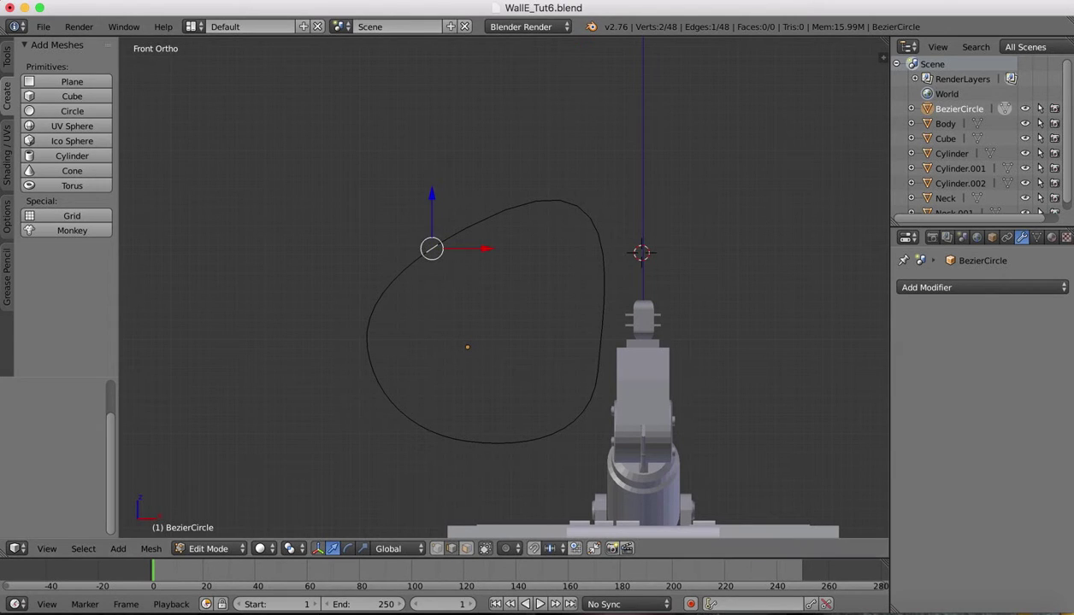
{"action": "left_click", "coordinate": [83, 548]}
{"action": "left_click", "coordinate": [125, 185]}
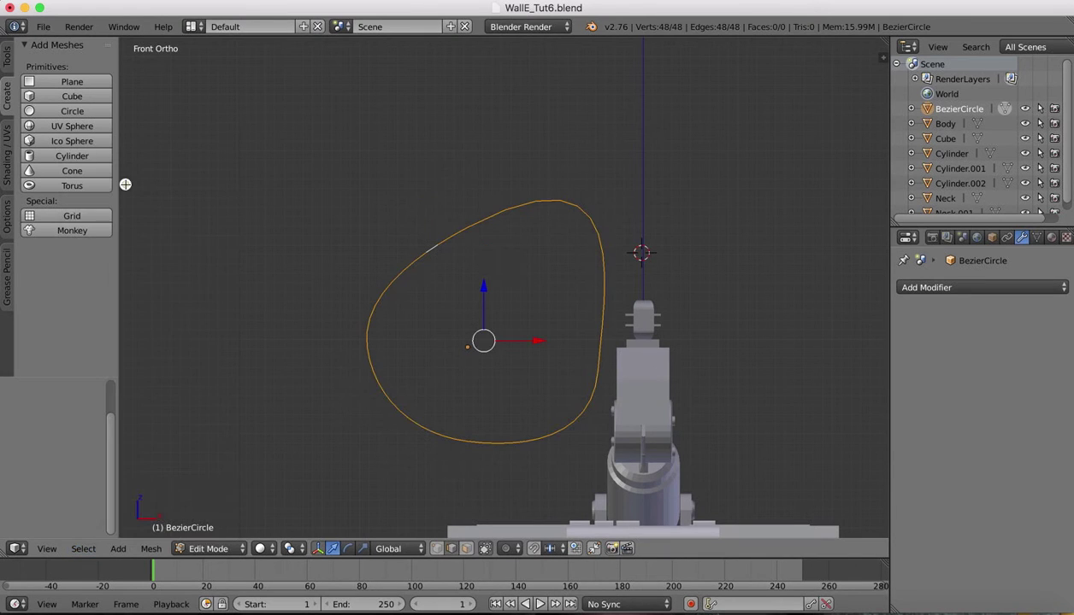
{"action": "scroll", "coordinate": [276, 190], "scroll_direction": "left", "scroll_amount": 10}
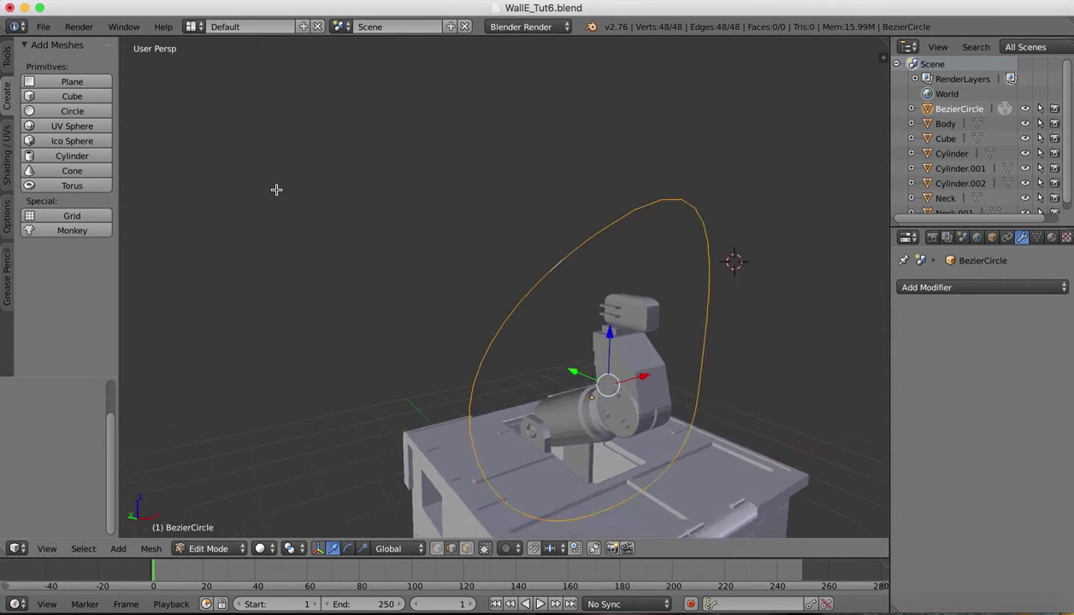
{"action": "scroll", "coordinate": [276, 190], "scroll_direction": "down", "scroll_amount": 5, "text": "ctrl"}
{"action": "scroll", "coordinate": [276, 189], "scroll_direction": "left", "scroll_amount": 5}
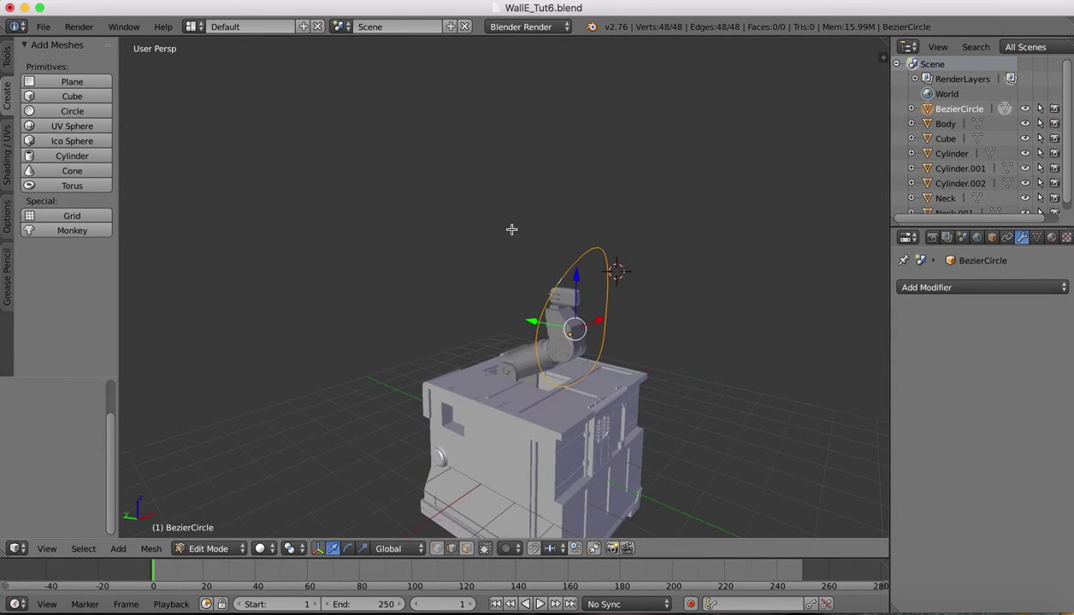
{"action": "key", "text": "e"}
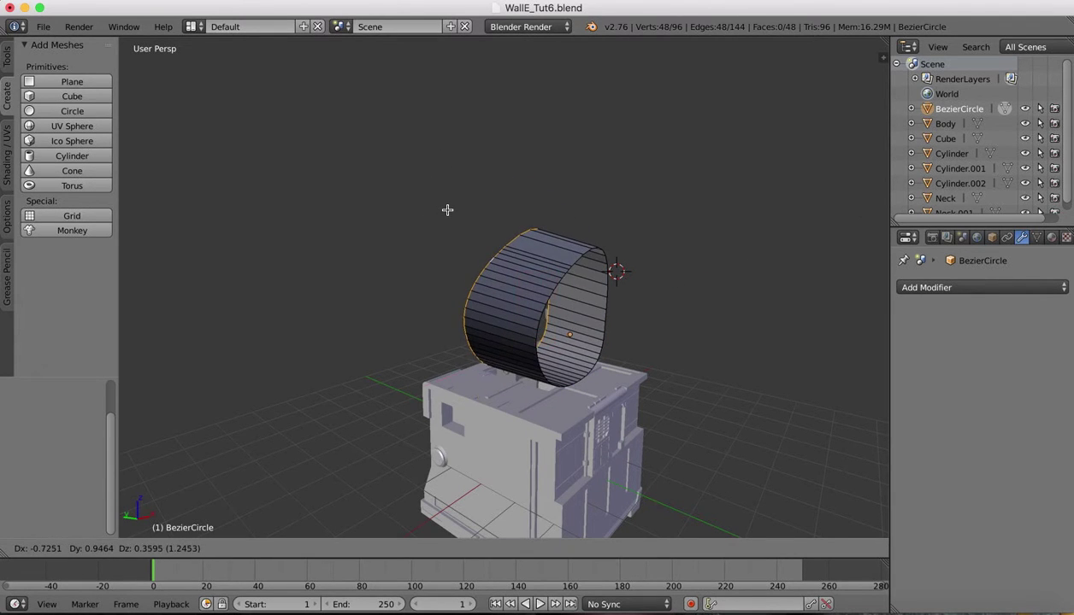
{"action": "key", "text": "x"}
{"action": "key", "text": "y"}
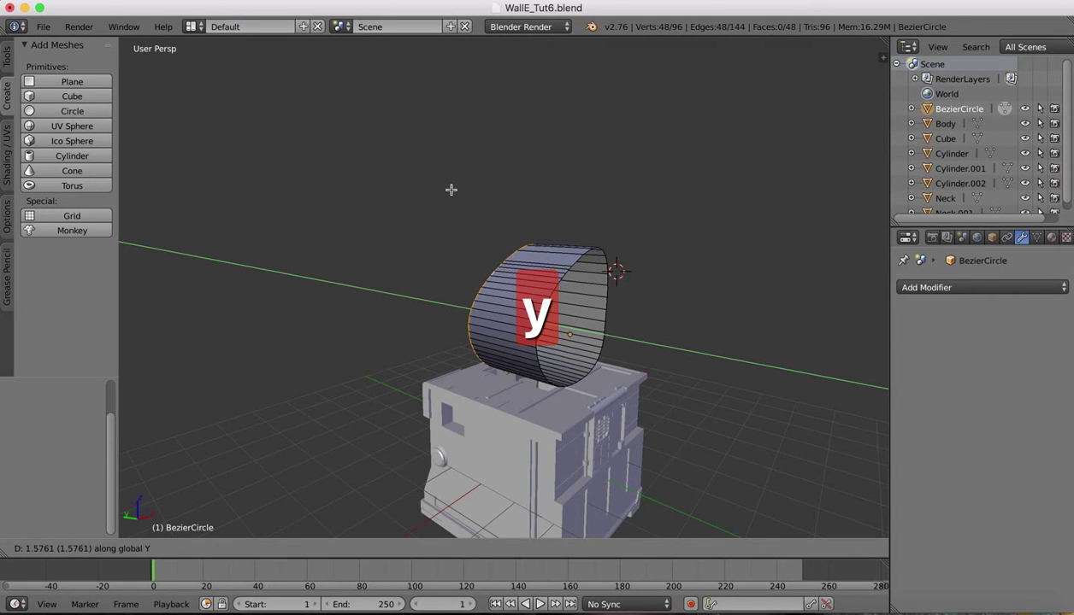
{"action": "left_click", "coordinate": [452, 189]}
{"action": "scroll", "coordinate": [604, 140], "scroll_direction": "right", "scroll_amount": 10}
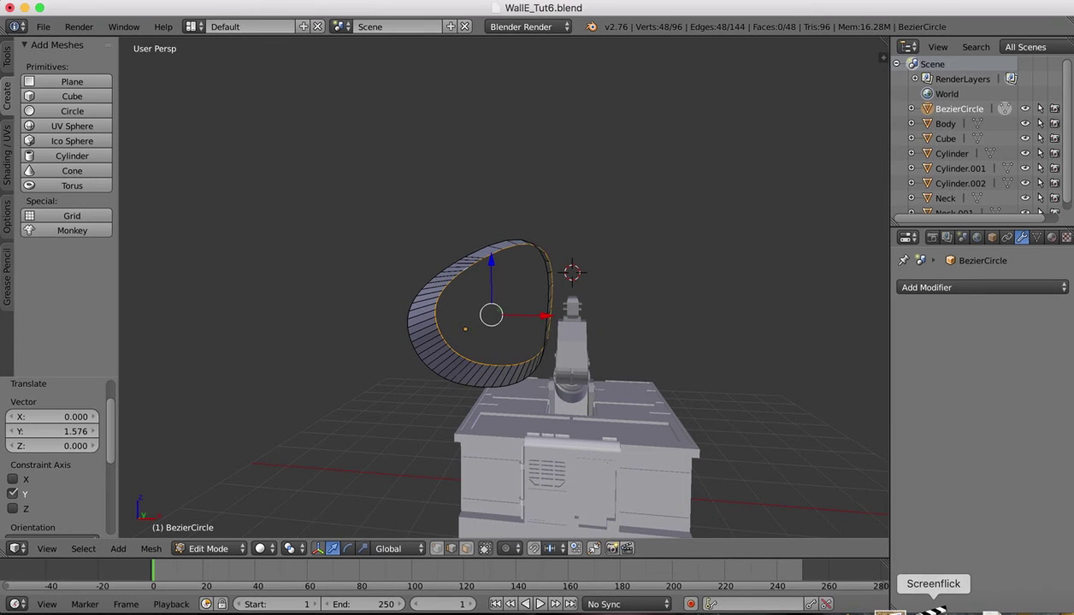
Check the eye's depth against walle basic.jpg in Preview, return to Blender, and move the extruded back edges -0.816 along Y in right view.
{"action": "left_click", "coordinate": [893, 609]}
{"action": "left_click", "coordinate": [812, 212]}
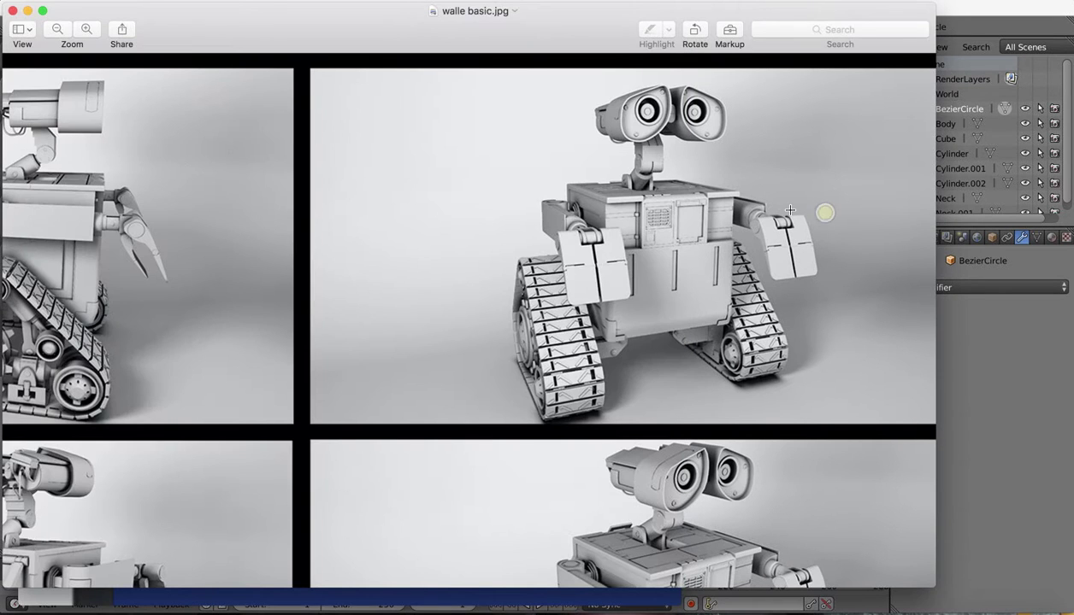
{"action": "scroll", "coordinate": [658, 161], "scroll_direction": "left", "scroll_amount": 5}
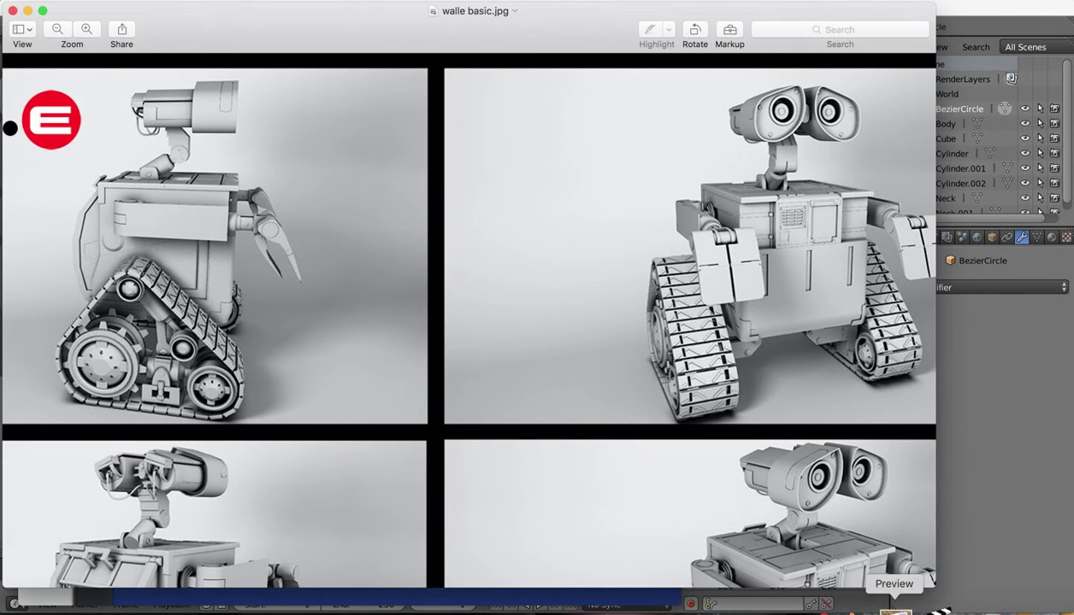
{"action": "left_click", "coordinate": [856, 608]}
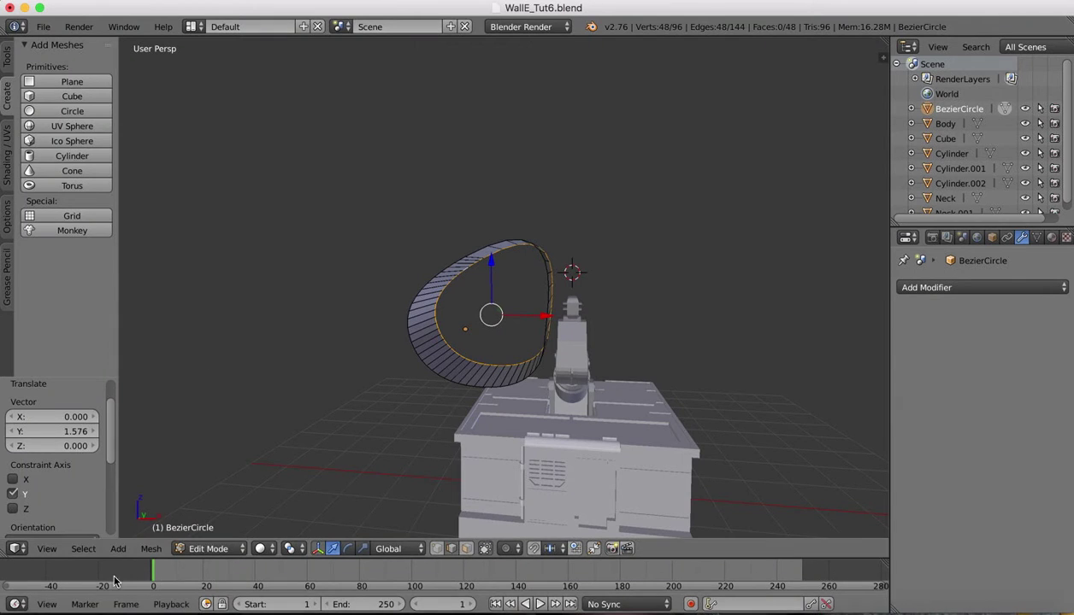
{"action": "left_click", "coordinate": [47, 549]}
{"action": "left_click", "coordinate": [64, 420]}
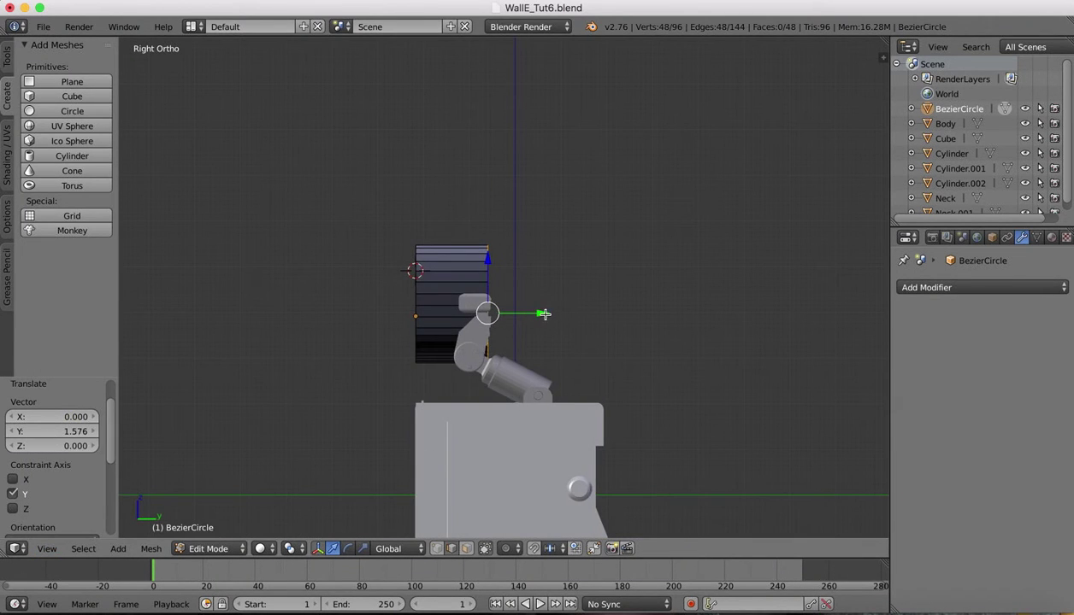
{"action": "left_click_drag", "start_coordinate": [544, 313], "coordinate": [505, 312]}
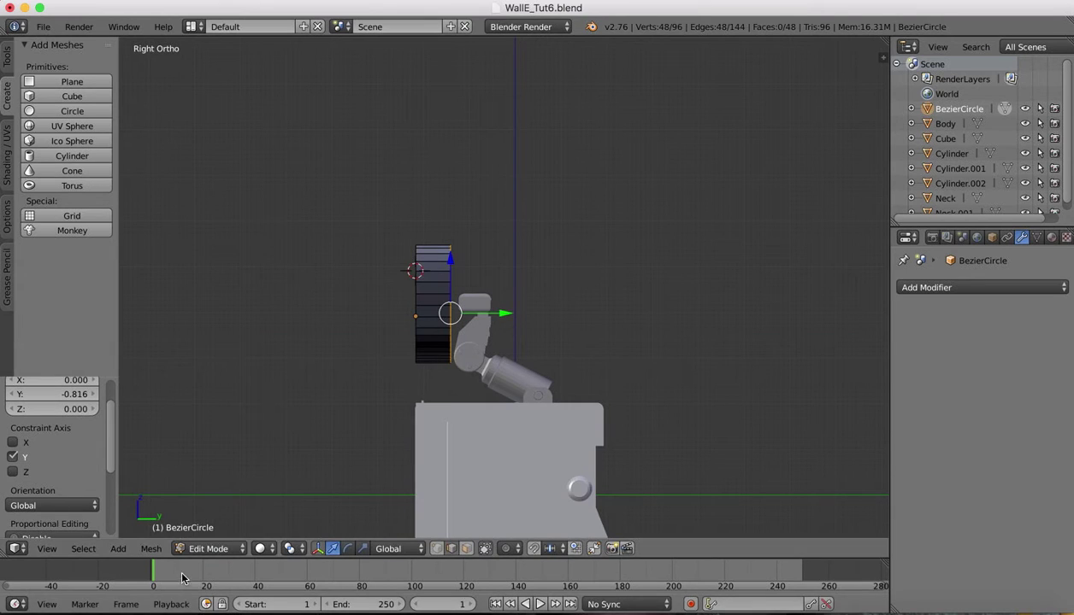
Return to Object Mode and move the whole eye -0.277 along the global Y axis.
{"action": "left_click", "coordinate": [209, 549]}
{"action": "left_click", "coordinate": [218, 530]}
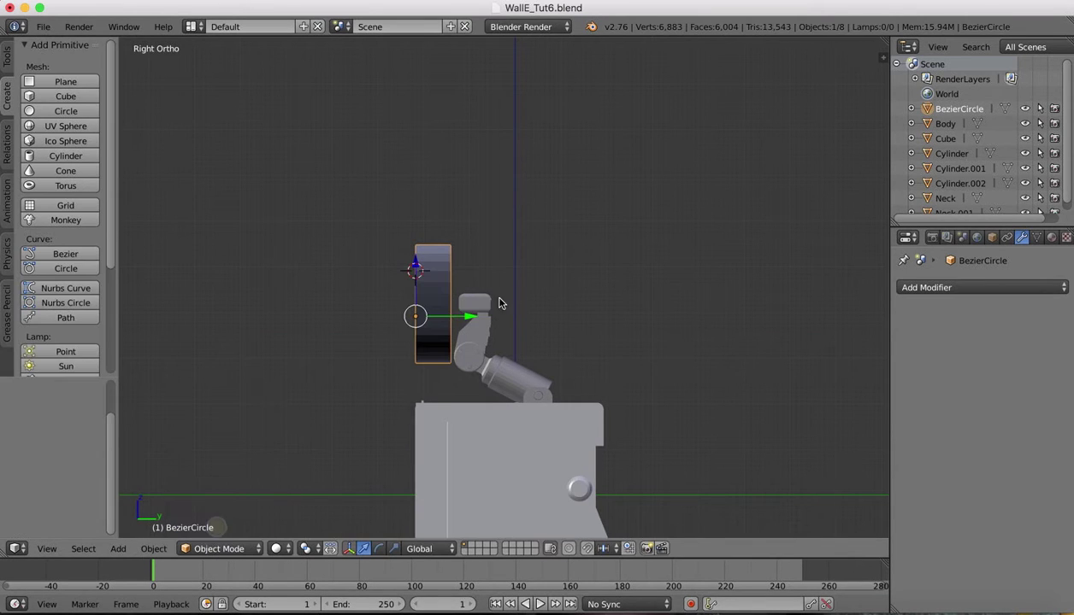
{"action": "left_click_drag", "start_coordinate": [456, 308], "coordinate": [455, 320]}
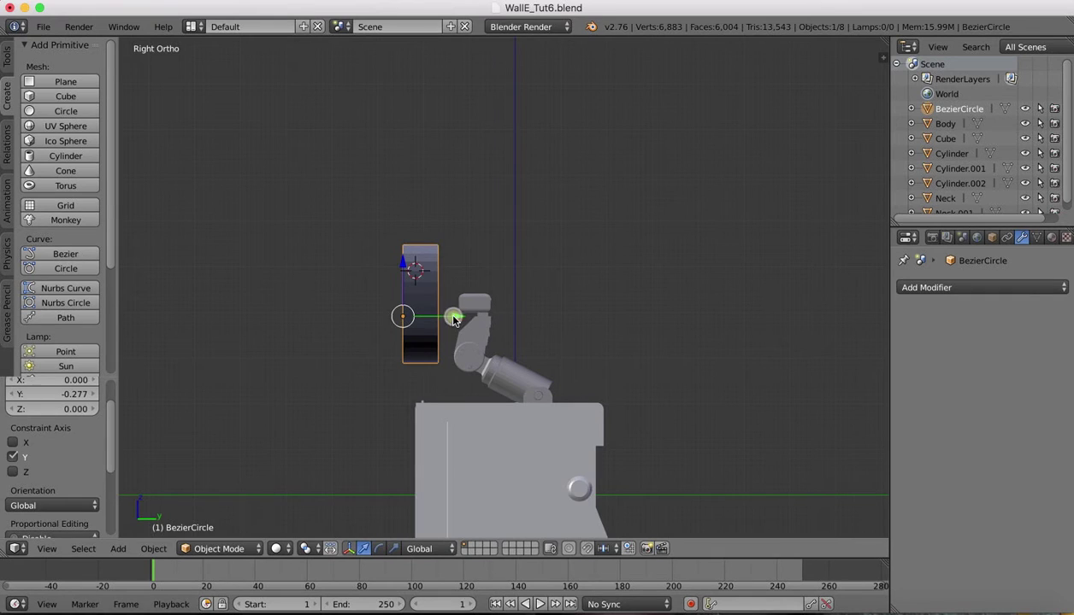
Enter Edit Mode and move the eye's selected back edges 0.294 along the global Y axis.
{"action": "left_click", "coordinate": [220, 551]}
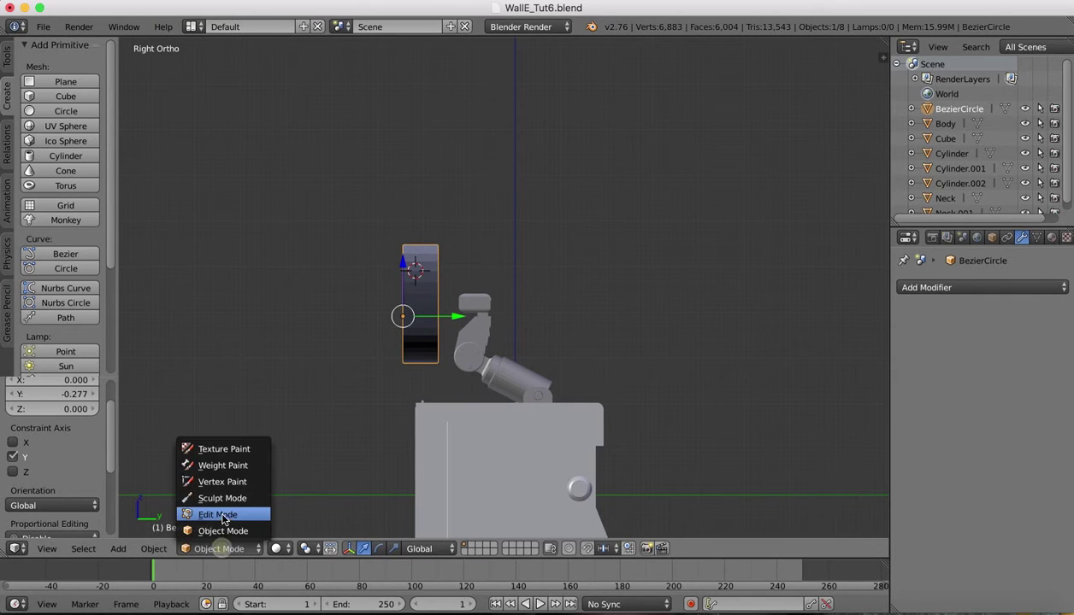
{"action": "left_click", "coordinate": [219, 515]}
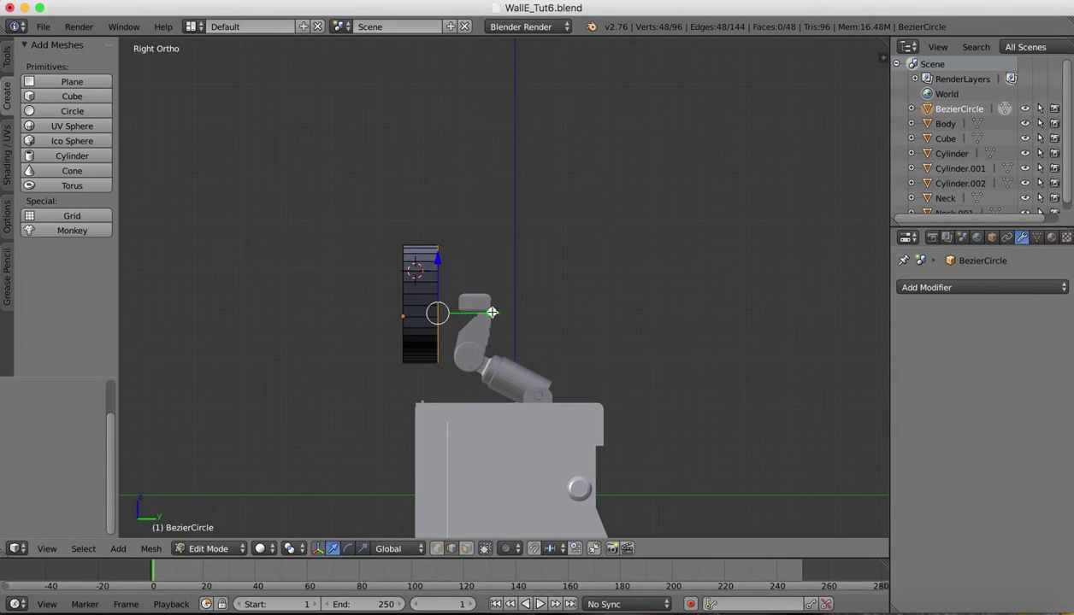
{"action": "left_click_drag", "start_coordinate": [492, 313], "coordinate": [504, 312]}
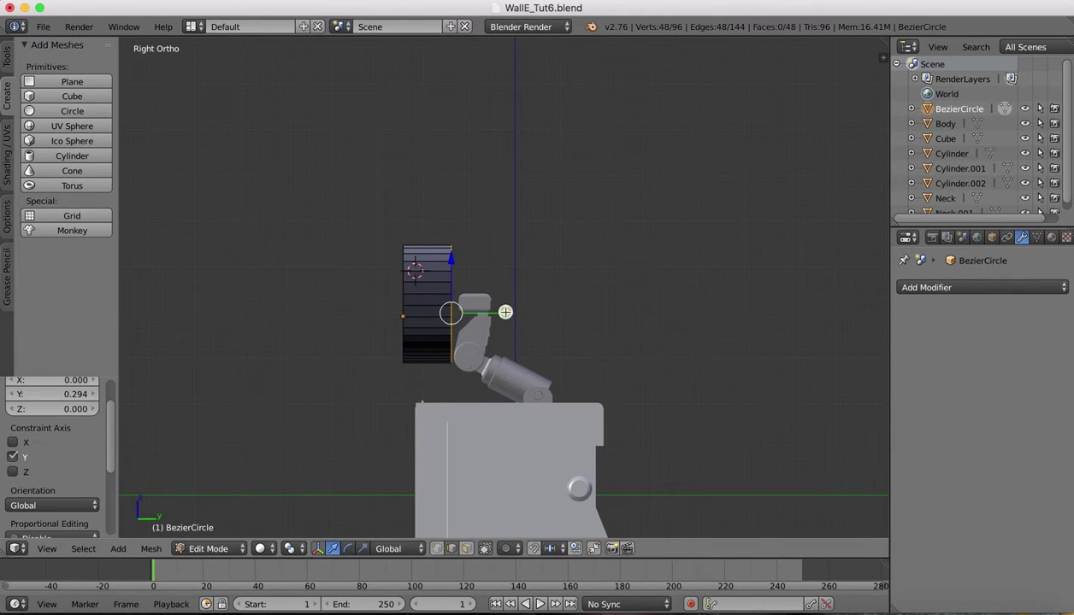
Select the eye's front edge loop using Edge Loops and fill it with Make Edge/Face.
{"action": "mouse_move", "coordinate": [863, 608]}
{"action": "scroll", "coordinate": [620, 237], "scroll_direction": "left", "scroll_amount": 10}
{"action": "scroll", "coordinate": [620, 238], "scroll_direction": "right", "scroll_amount": 5}
{"action": "middle_click_drag", "start_coordinate": [620, 238], "coordinate": [619, 238]}
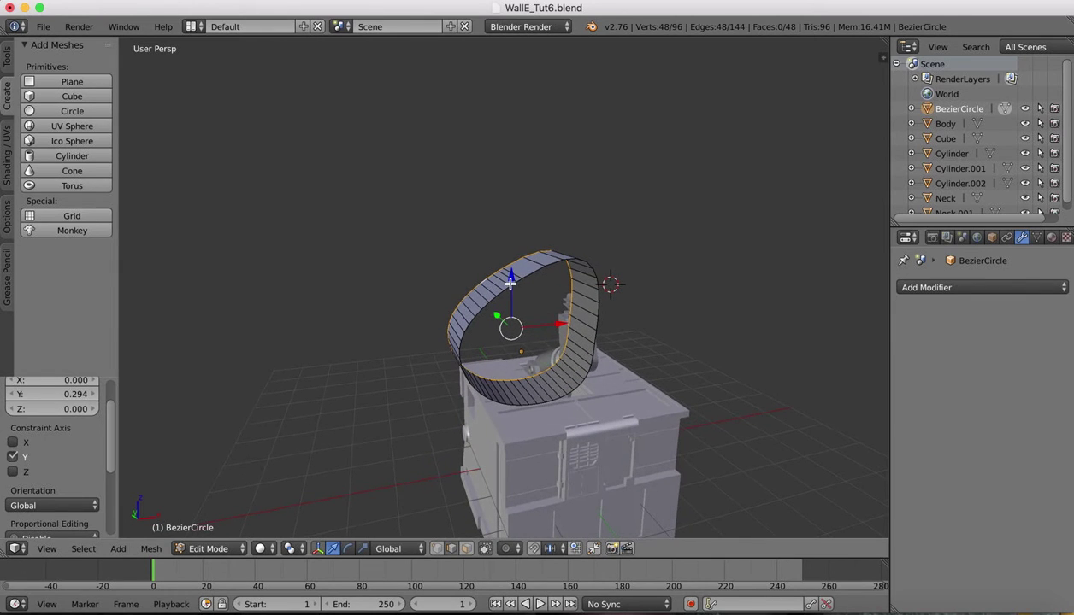
{"action": "right_click", "coordinate": [533, 271]}
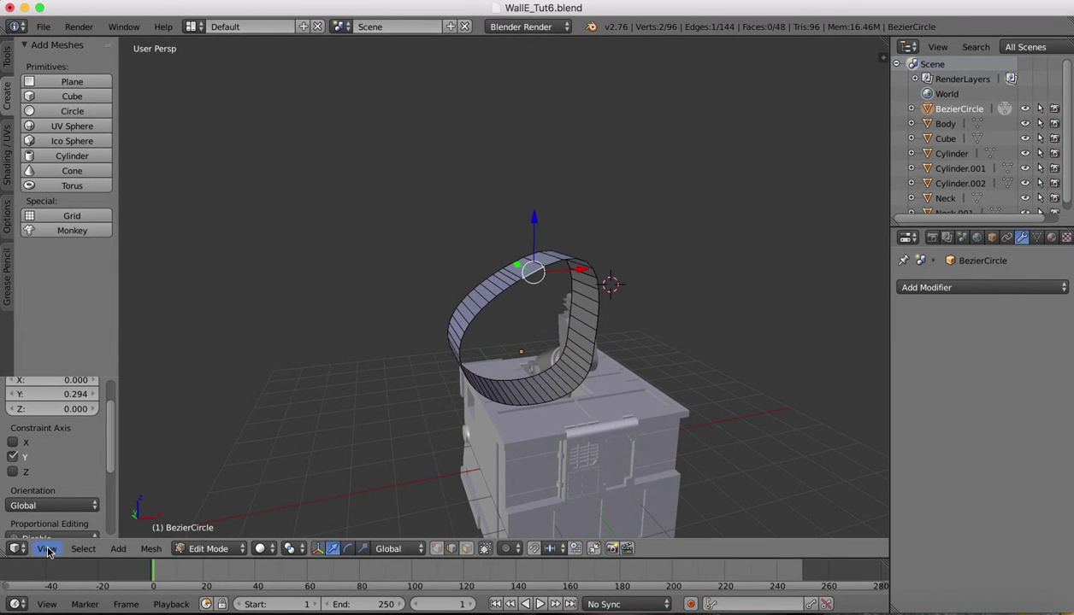
{"action": "left_click", "coordinate": [82, 549]}
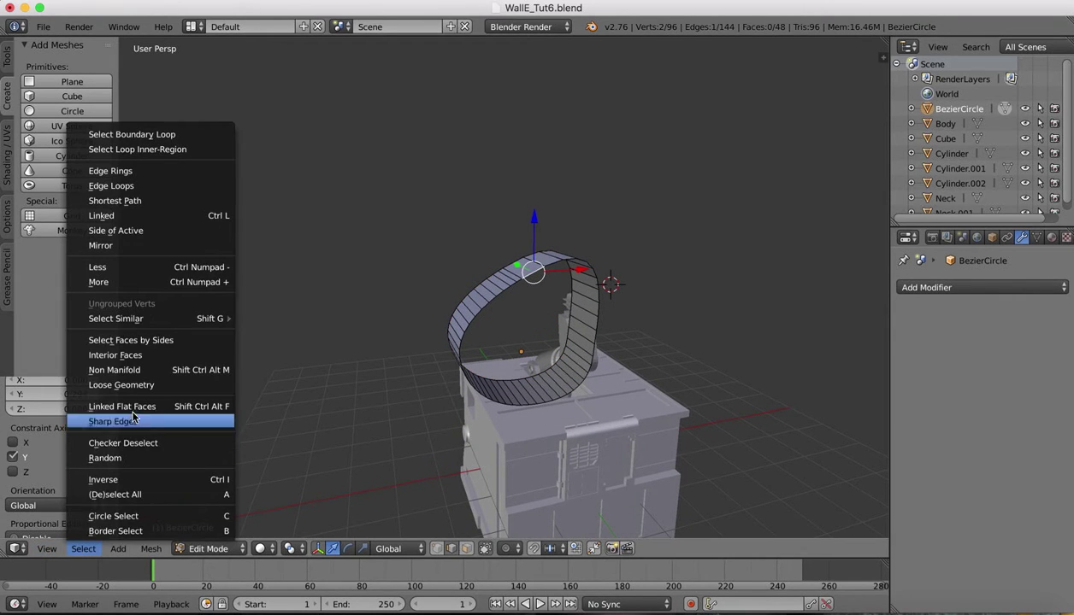
{"action": "left_click", "coordinate": [116, 186]}
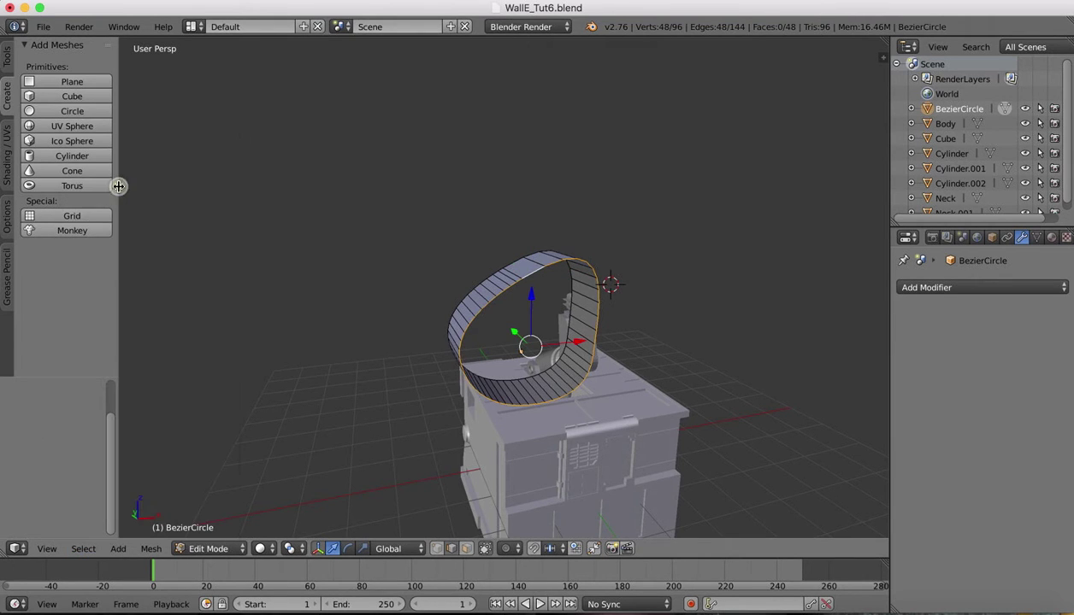
{"action": "left_click", "coordinate": [148, 552]}
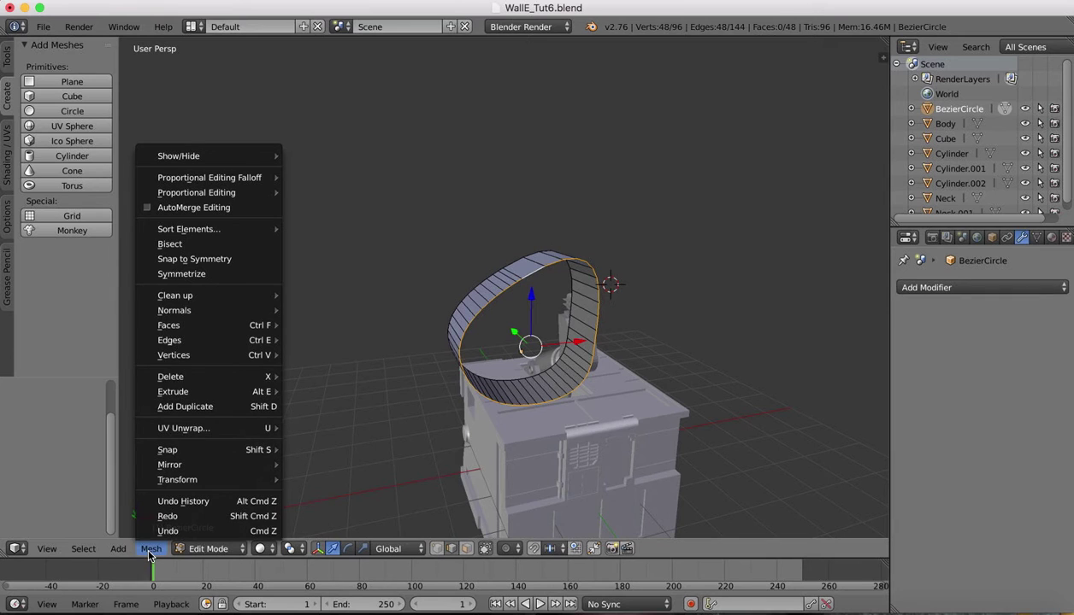
{"action": "left_click", "coordinate": [149, 551]}
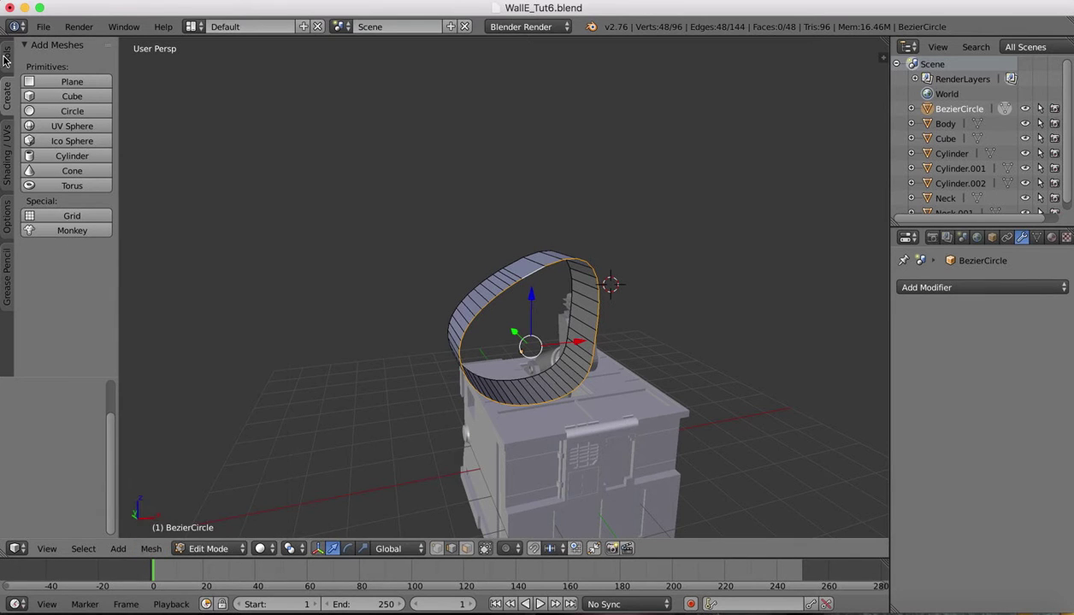
{"action": "left_click", "coordinate": [8, 55]}
{"action": "scroll", "coordinate": [83, 282], "scroll_direction": "down", "scroll_amount": 2}
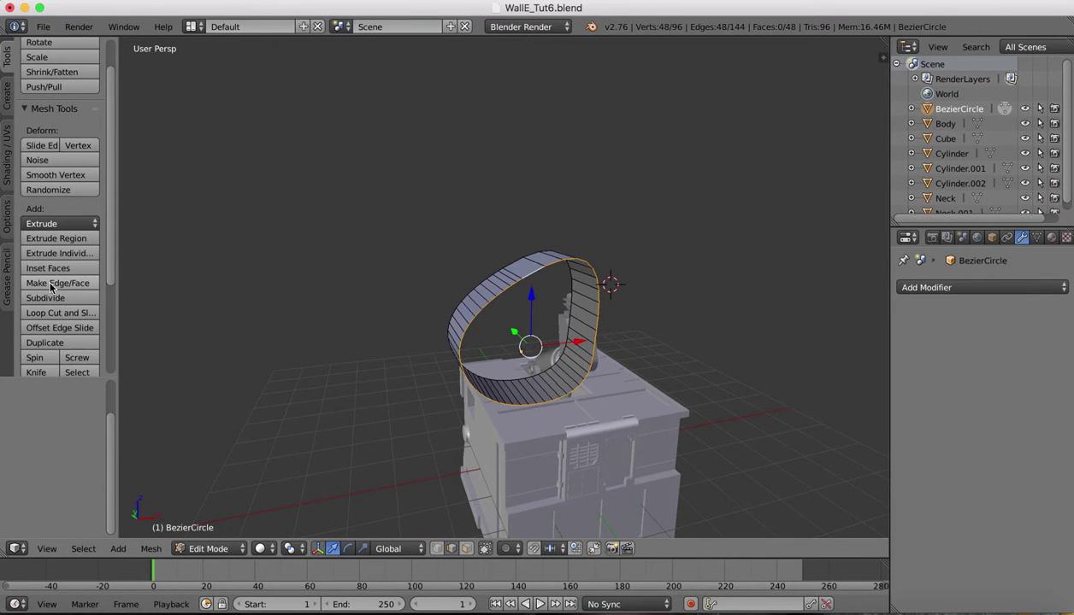
{"action": "left_click", "coordinate": [65, 282]}
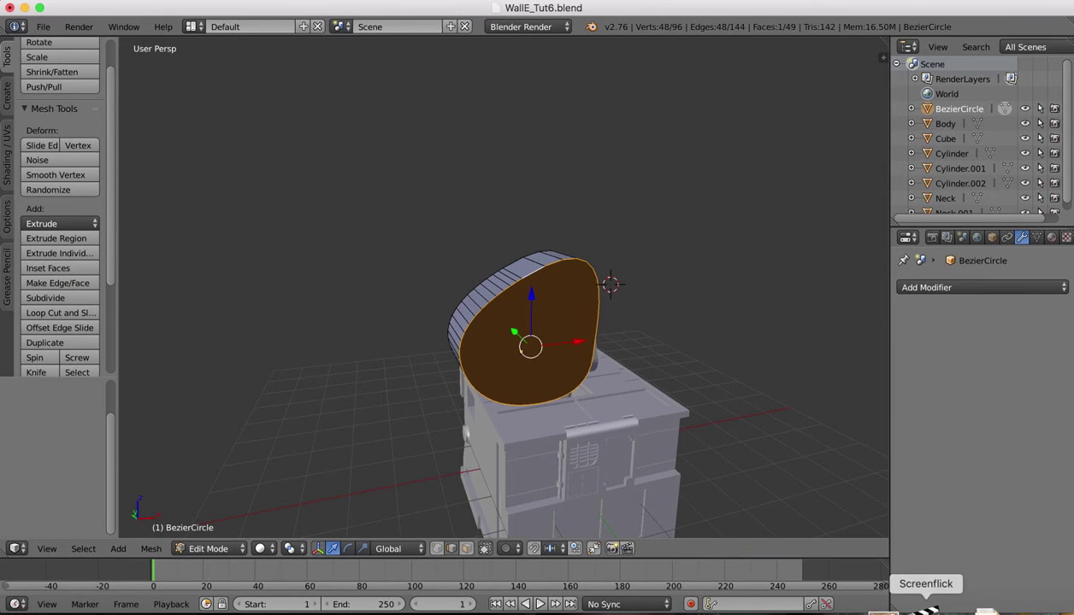
Check the reference image in Preview, return to Blender, extrude the front face in place and scale it to about 0.926.
{"action": "left_click", "coordinate": [892, 610]}
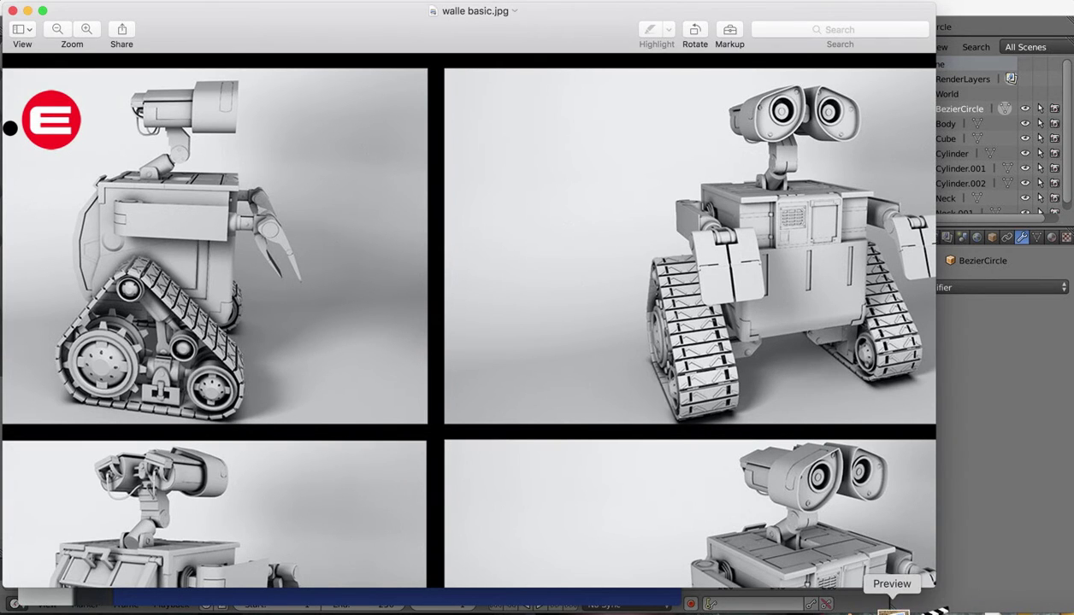
{"action": "left_click", "coordinate": [854, 611]}
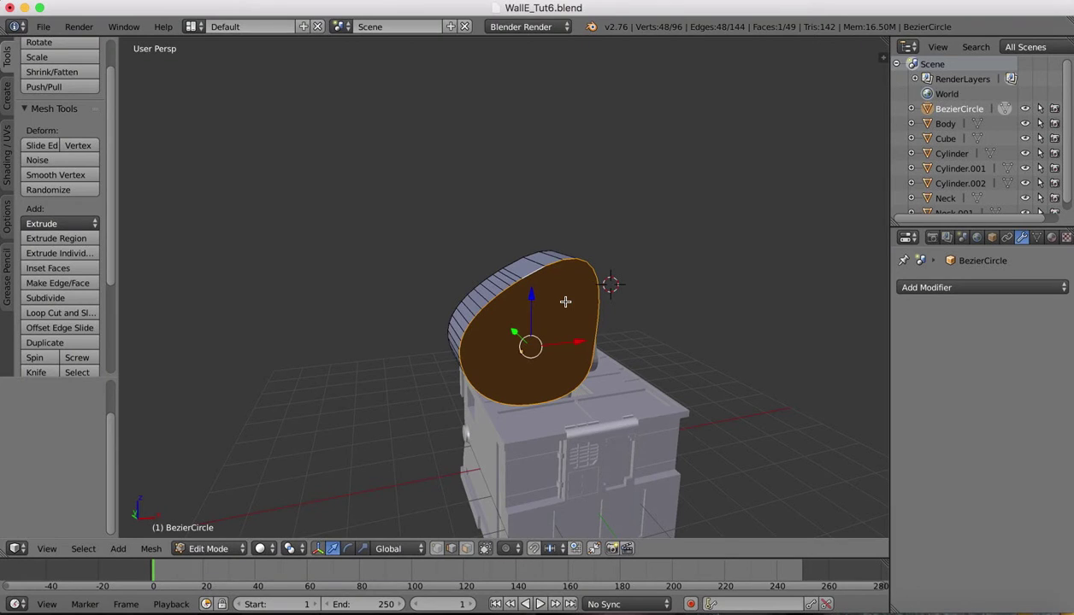
{"action": "key", "text": "e"}
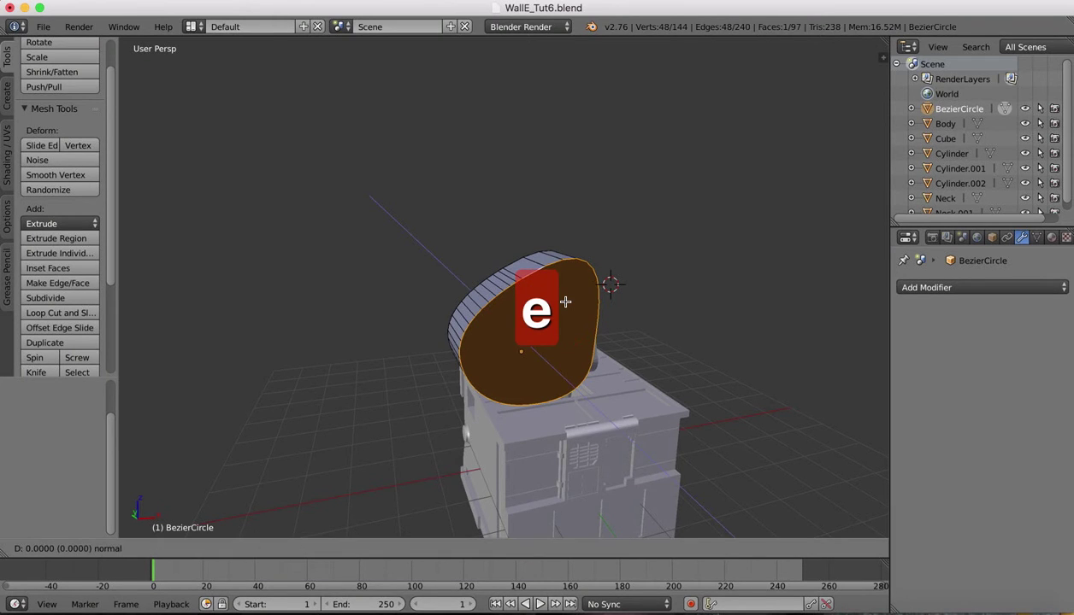
{"action": "left_click", "coordinate": [565, 301]}
{"action": "key", "text": "s"}
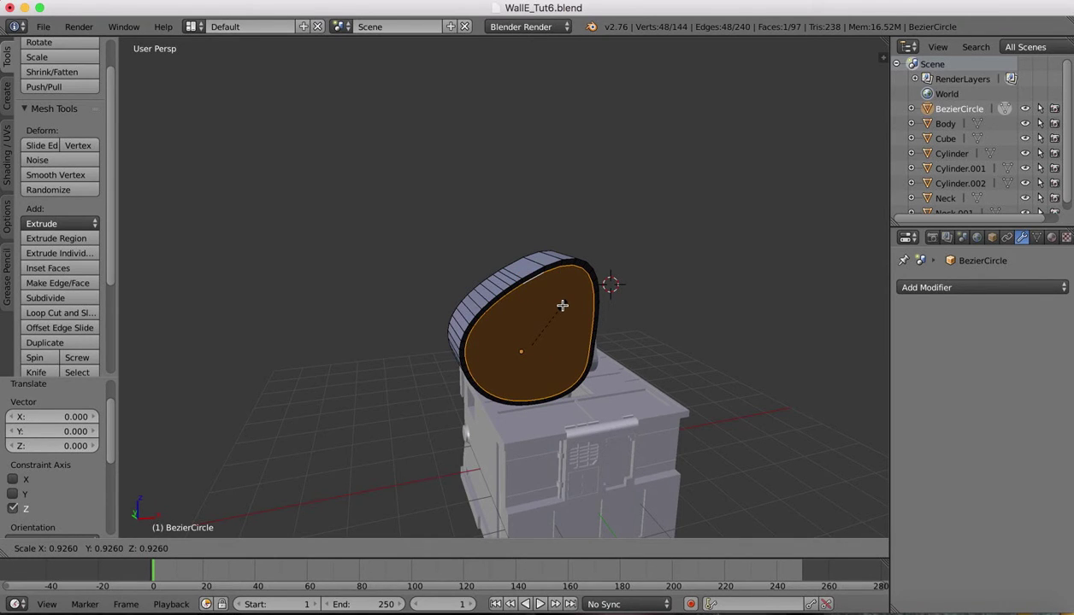
{"action": "left_click", "coordinate": [562, 305]}
Extrude the inner front face about 0.617 into the eye, compare with the reference image, and move the face -0.393 along Y.
{"action": "key", "text": "e"}
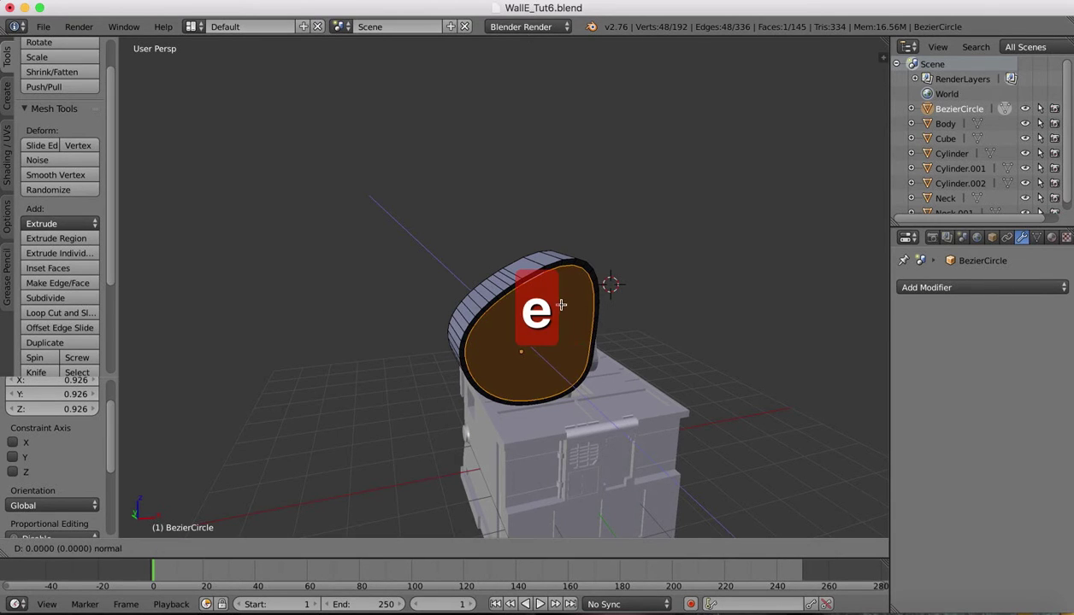
{"action": "left_click", "coordinate": [548, 296]}
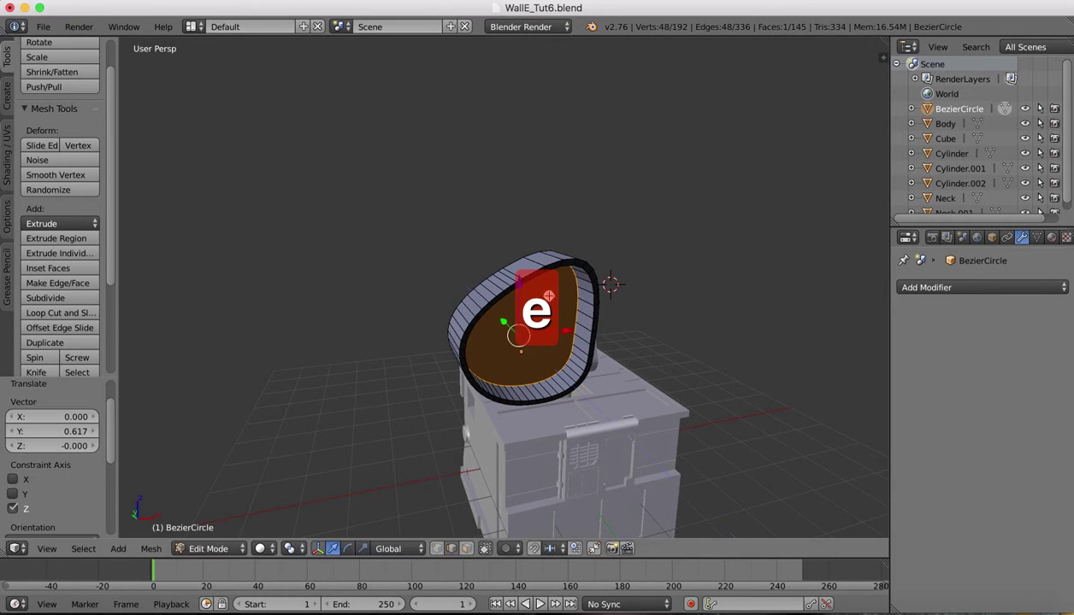
{"action": "left_click", "coordinate": [894, 609]}
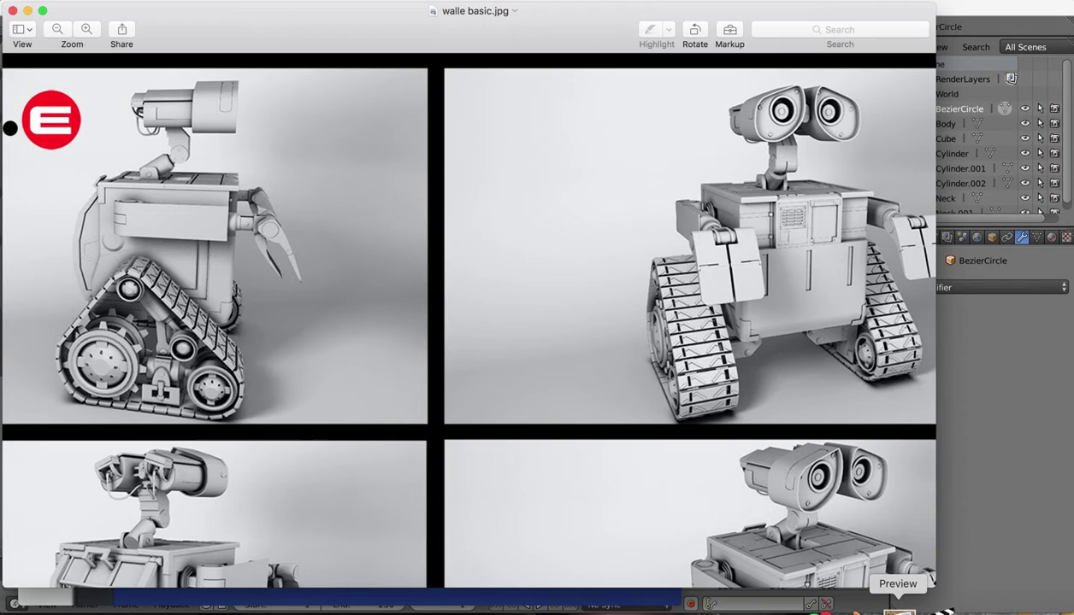
{"action": "left_click", "coordinate": [864, 609]}
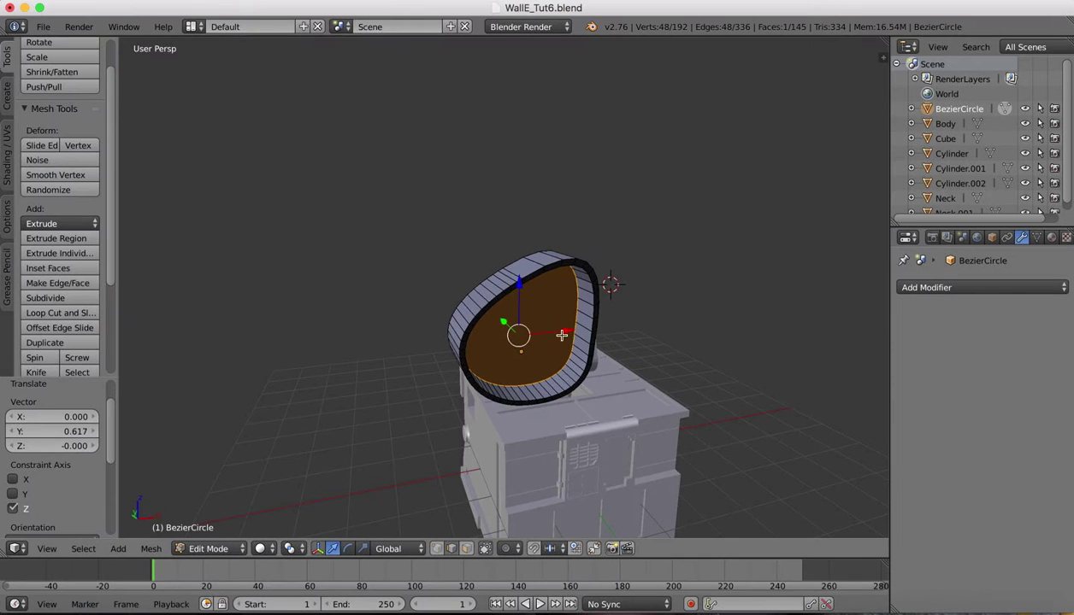
{"action": "scroll", "coordinate": [583, 361], "scroll_direction": "right", "scroll_amount": 10}
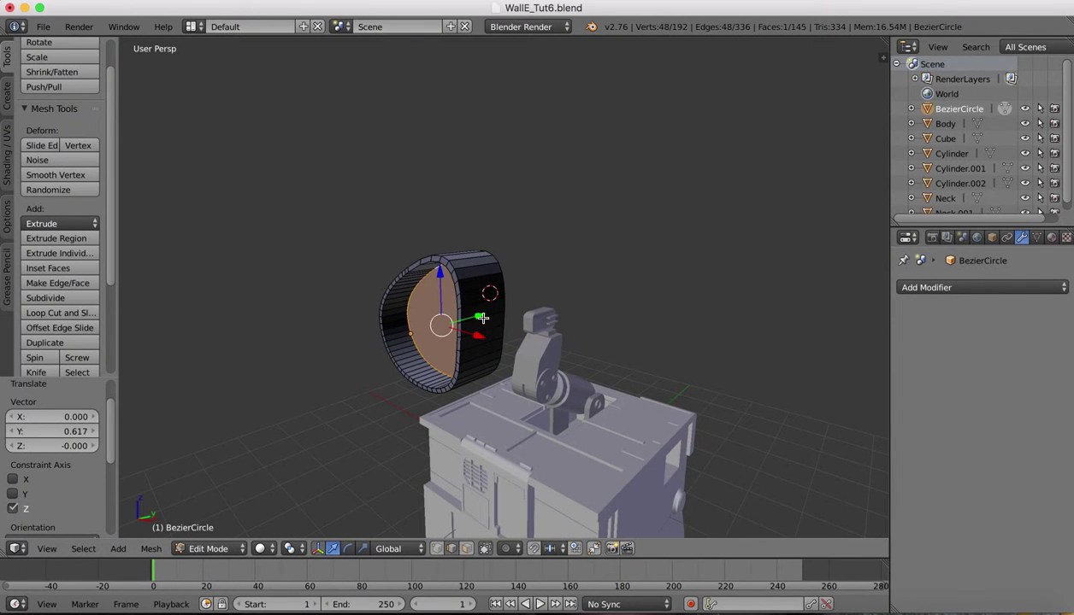
{"action": "key", "text": "g"}
{"action": "key", "text": "y"}
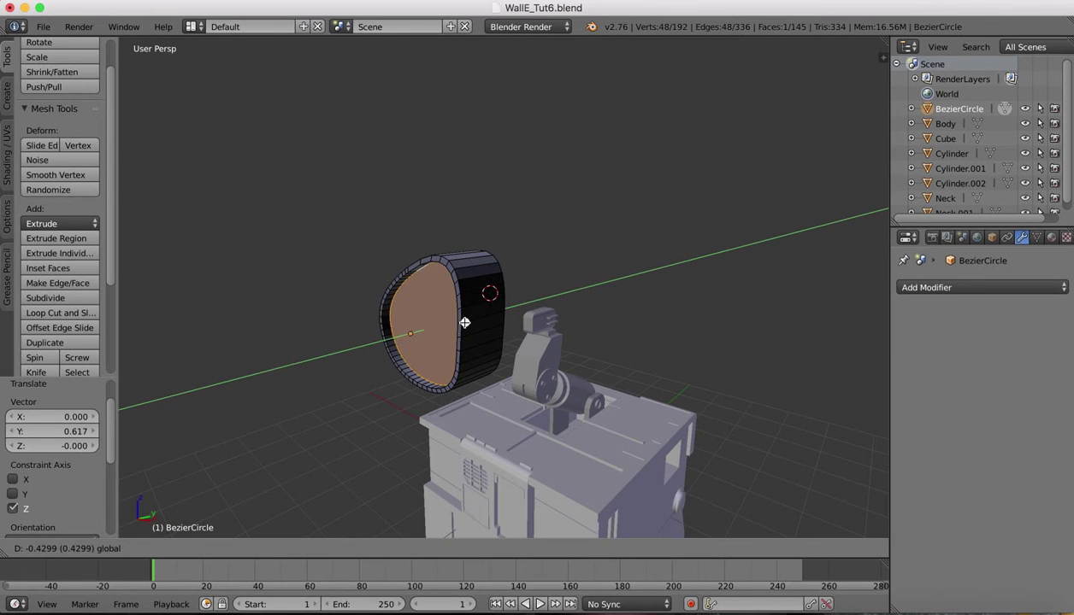
{"action": "left_click", "coordinate": [465, 322]}
Switch to face selection and select the ring of faces around the eye's front rim using Edge Loops.
{"action": "scroll", "coordinate": [385, 187], "scroll_direction": "left", "scroll_amount": 5}
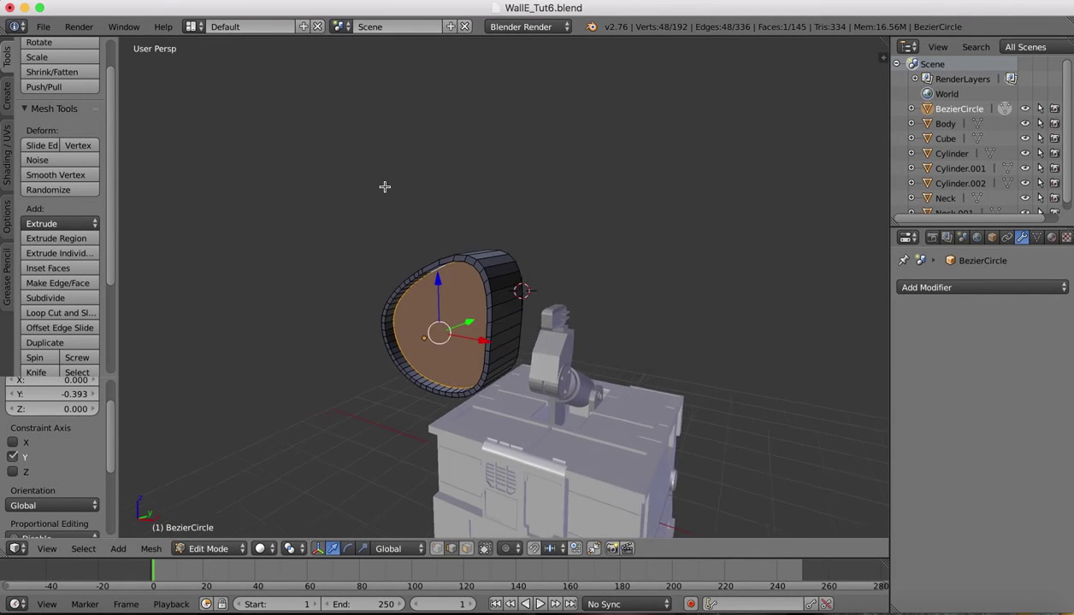
{"action": "right_click", "coordinate": [446, 258]}
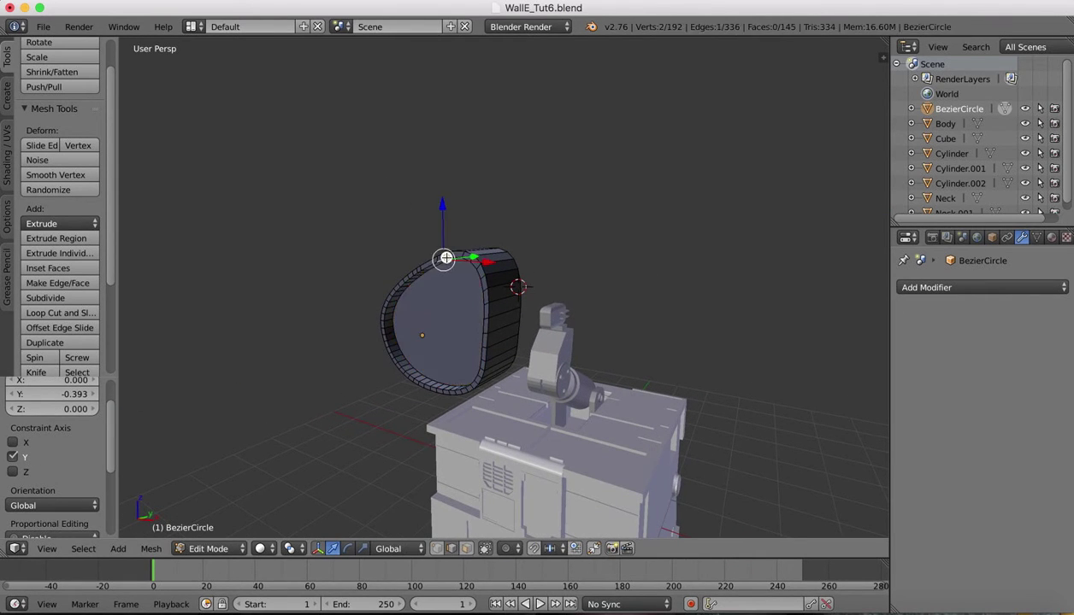
{"action": "key", "text": "a"}
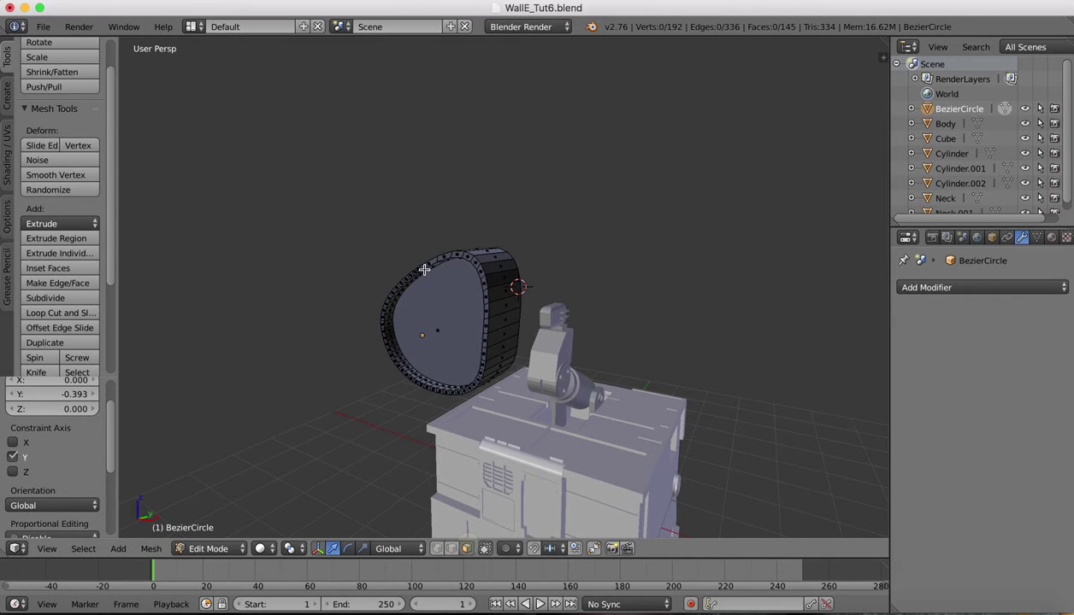
{"action": "right_click", "coordinate": [428, 265]}
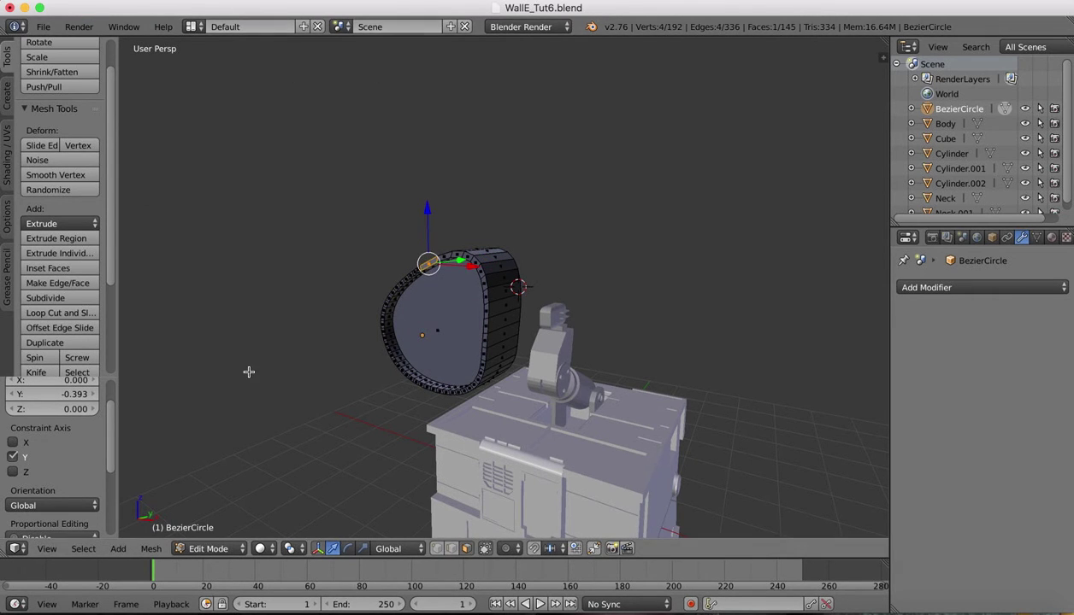
{"action": "left_click", "coordinate": [83, 549]}
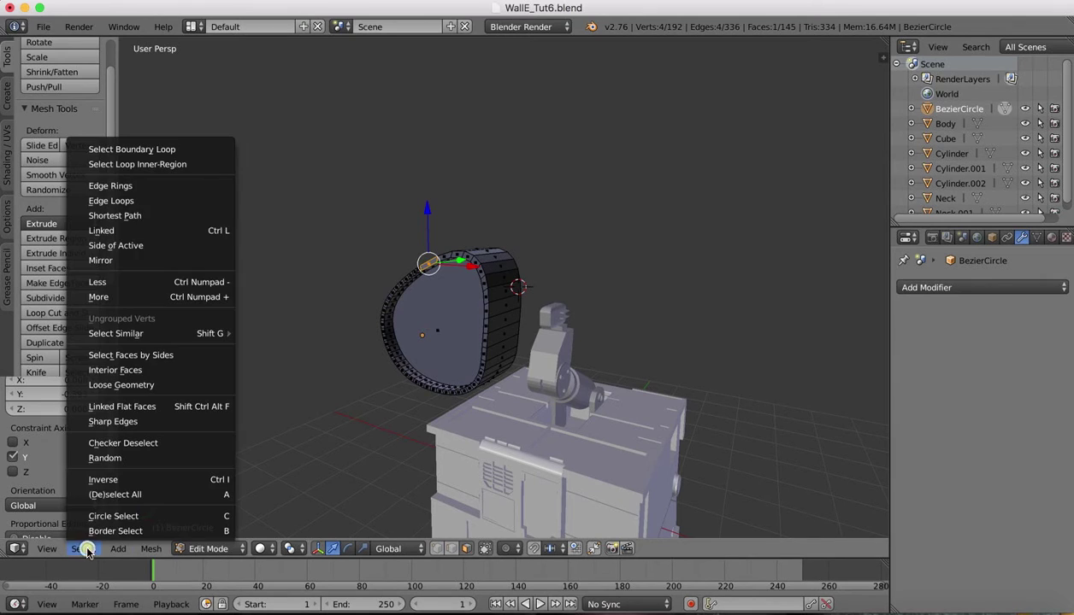
{"action": "left_click", "coordinate": [118, 201]}
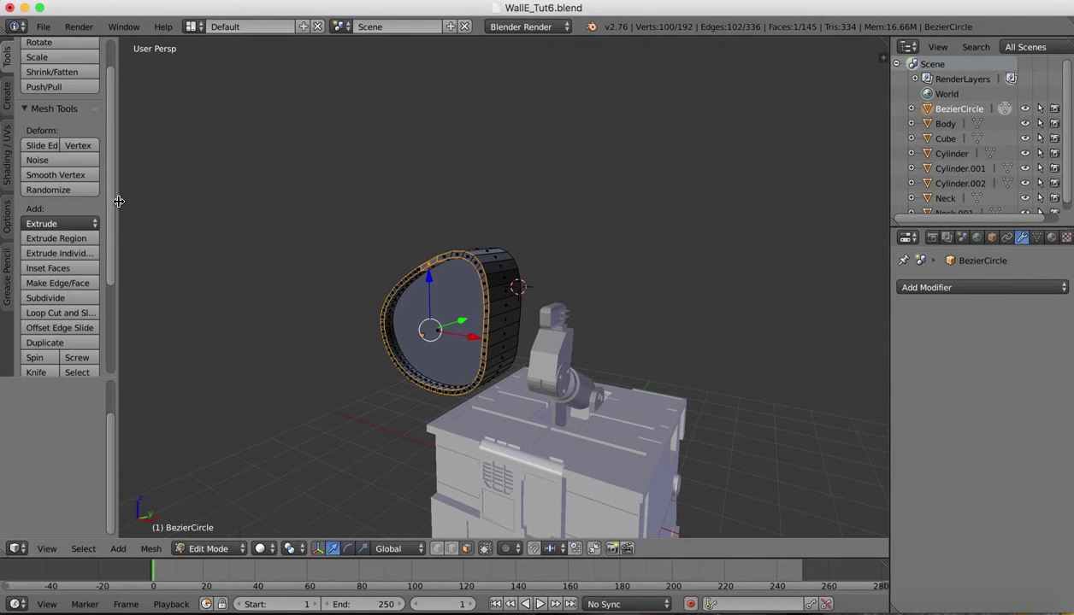
Bevel the selected front rim of the eye by about 0.069 with 5 segments.
{"action": "key", "text": "ctrl+b"}
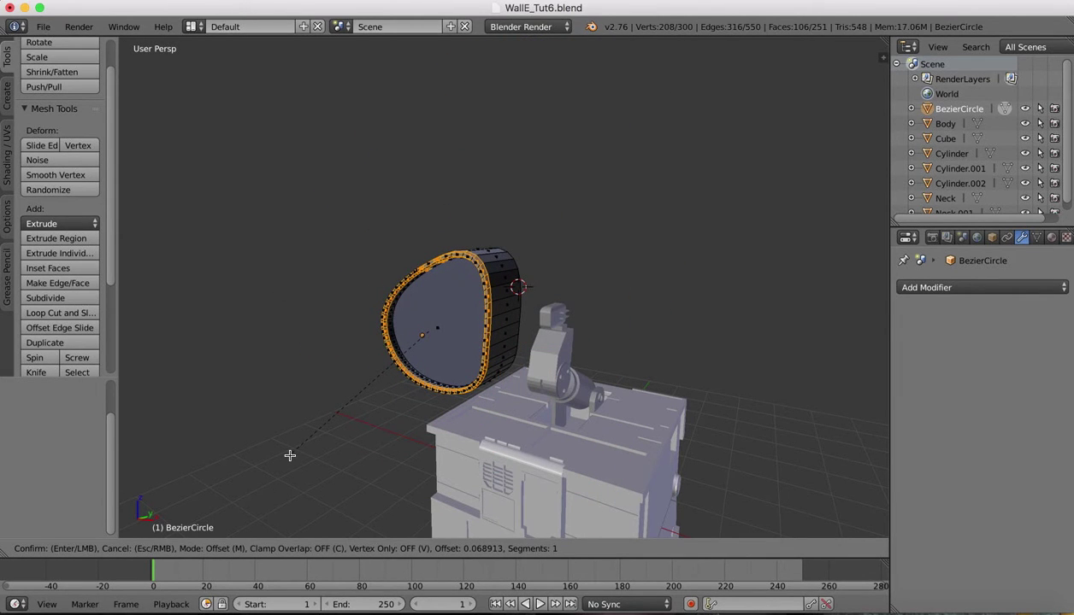
{"action": "left_click", "coordinate": [290, 456]}
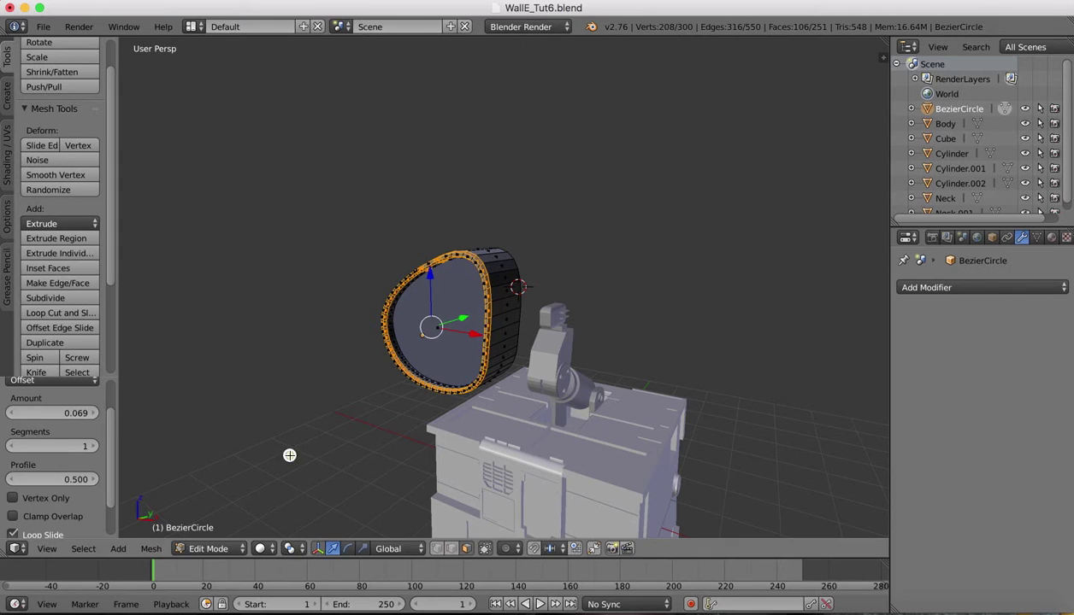
{"action": "left_click", "coordinate": [94, 447]}
{"action": "left_click", "coordinate": [93, 446]}
{"action": "left_click", "coordinate": [93, 446]}
{"action": "left_click", "coordinate": [94, 446]}
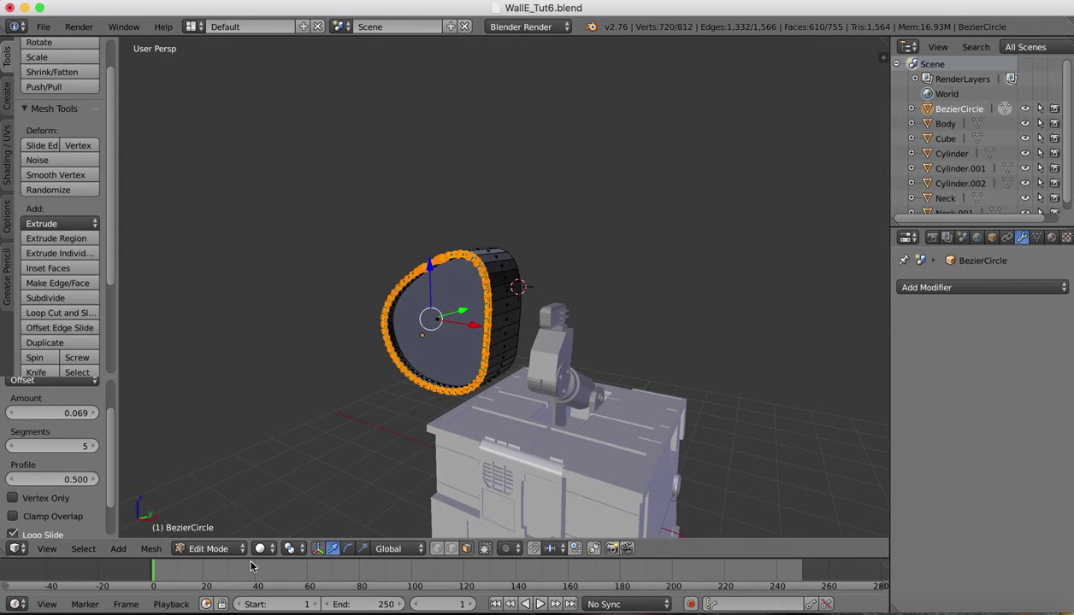
Return to Object Mode and inspect the eye's beveled rim from several angles.
{"action": "left_click", "coordinate": [208, 549]}
{"action": "left_click", "coordinate": [218, 533]}
{"action": "scroll", "coordinate": [557, 208], "scroll_direction": "left", "scroll_amount": 10}
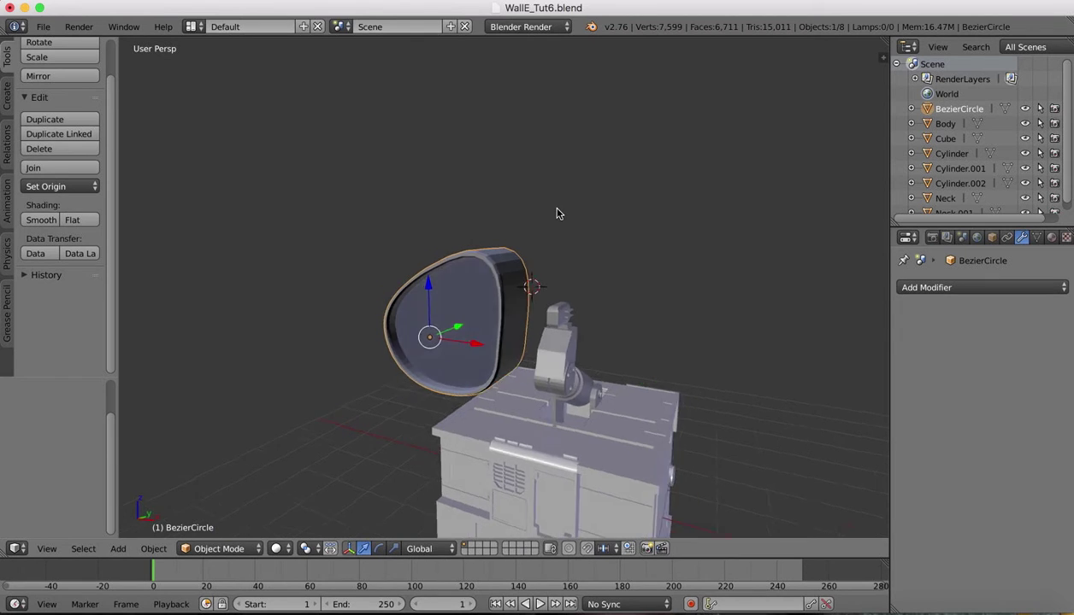
{"action": "scroll", "coordinate": [551, 316], "scroll_direction": "right", "scroll_amount": 10}
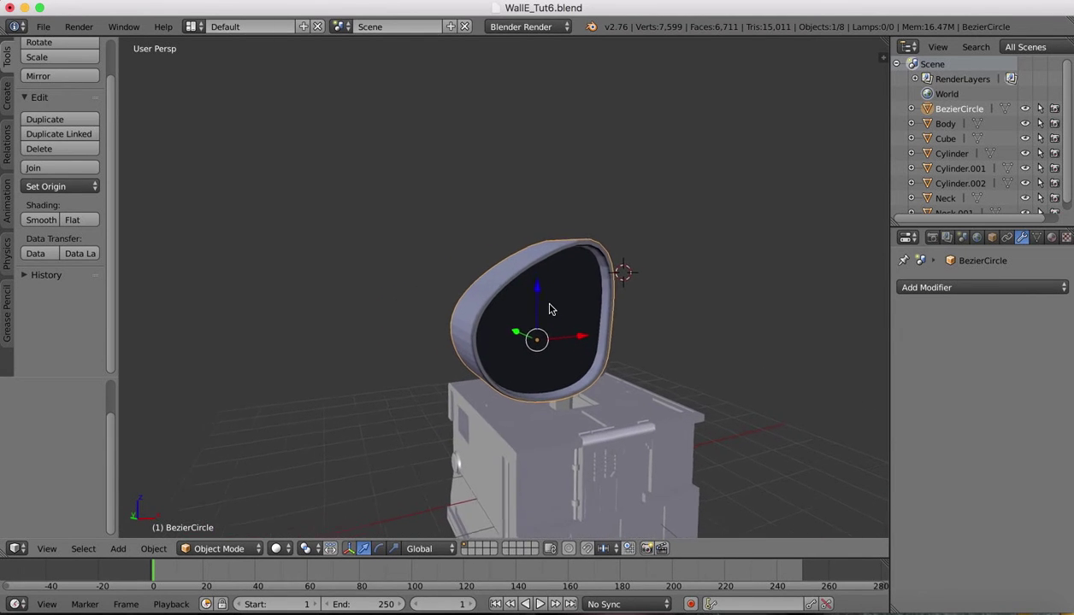
{"action": "scroll", "coordinate": [550, 309], "scroll_direction": "right", "scroll_amount": 10}
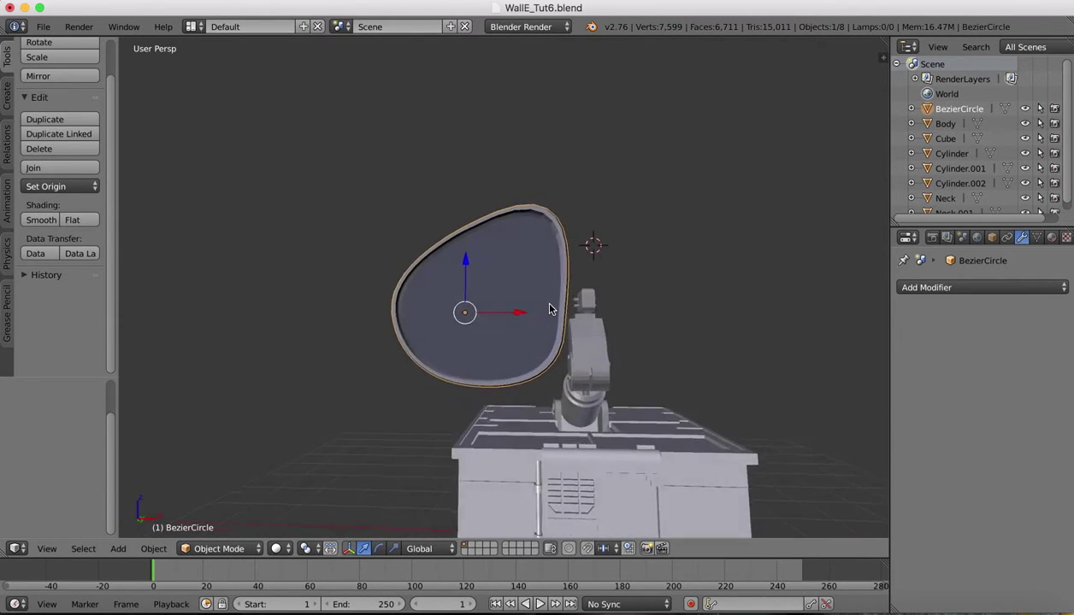
{"action": "scroll", "coordinate": [550, 310], "scroll_direction": "right", "scroll_amount": 10}
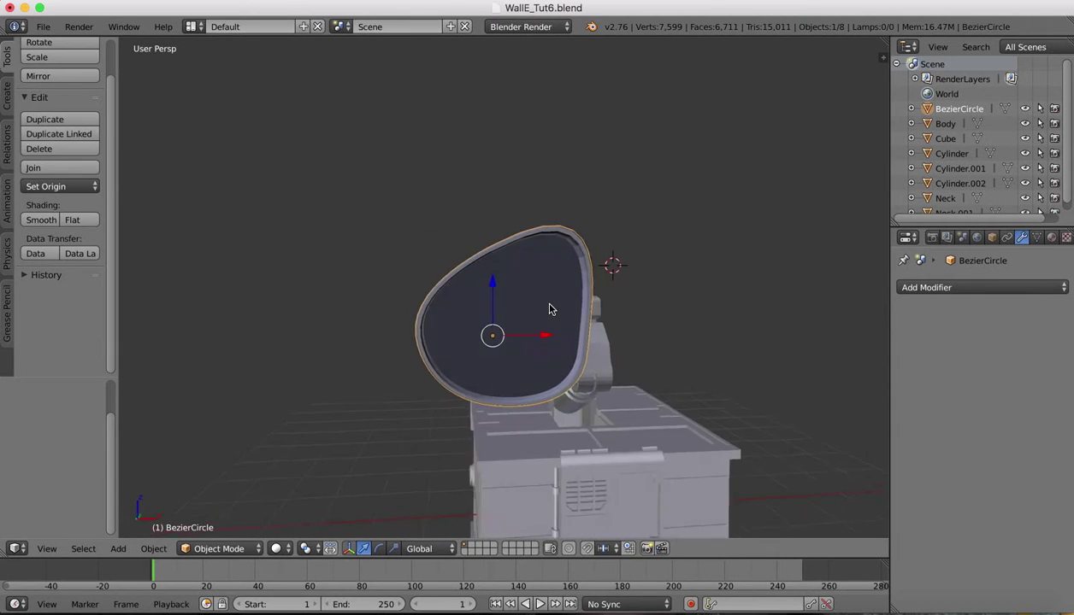
{"action": "scroll", "coordinate": [550, 321], "scroll_direction": "right", "scroll_amount": 3}
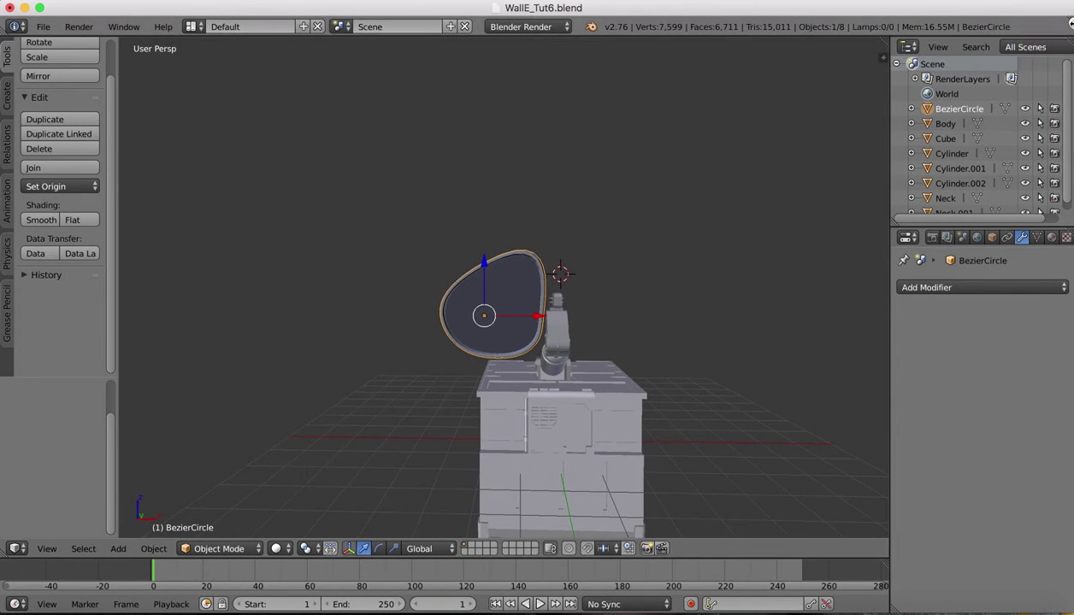
{"action": "right_click", "coordinate": [434, 607]}
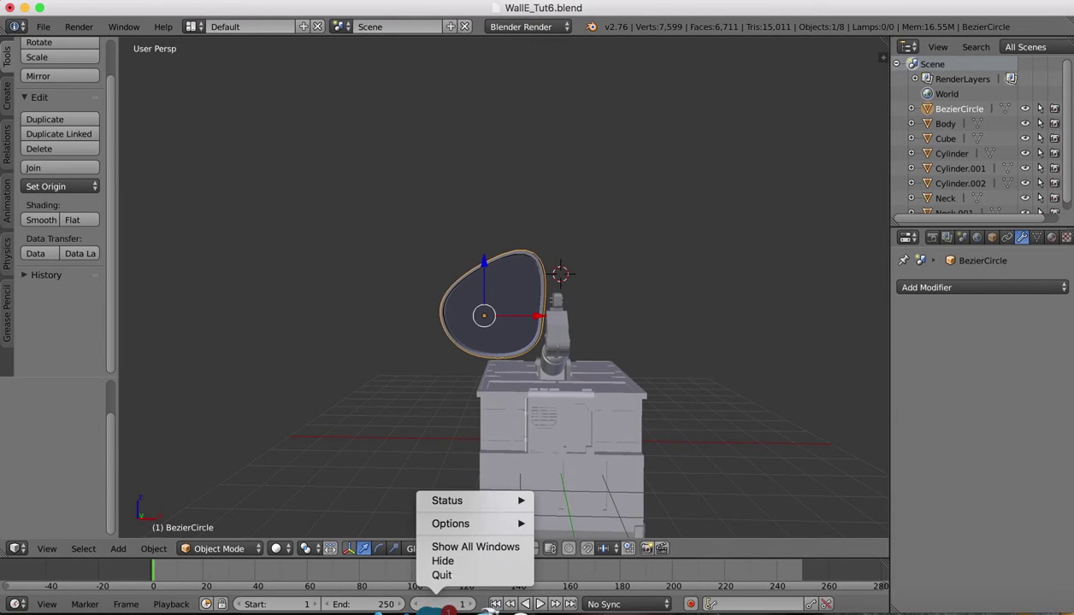
{"action": "left_click", "coordinate": [442, 575]}
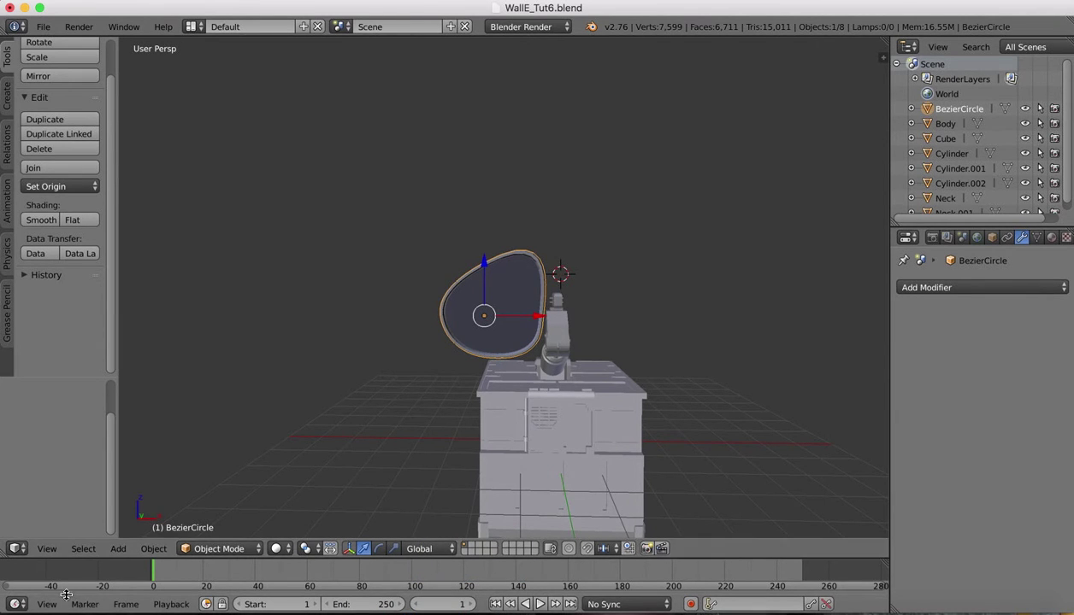
Set the front view, check the eye size and position against the blueprint in Preview, and return to Blender.
{"action": "left_click", "coordinate": [47, 548]}
{"action": "left_click", "coordinate": [65, 450]}
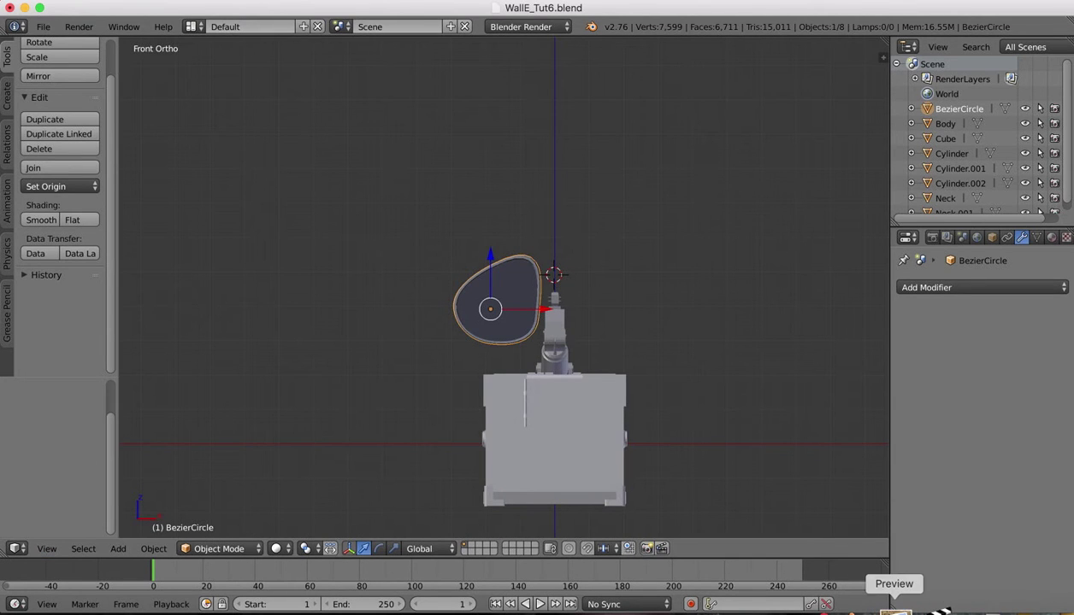
{"action": "left_click", "coordinate": [896, 612]}
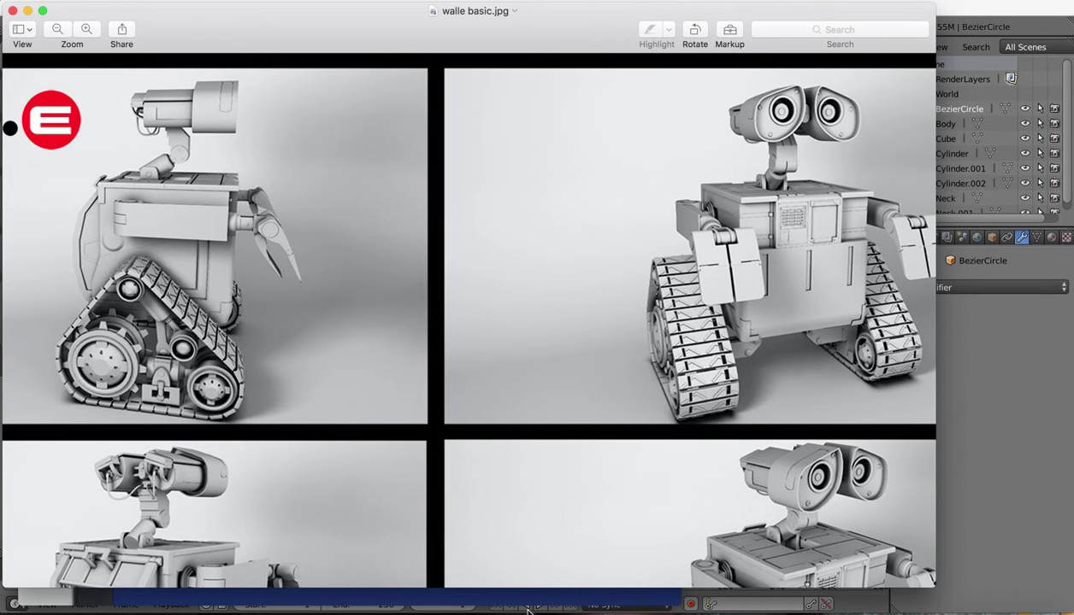
{"action": "left_click", "coordinate": [553, 598]}
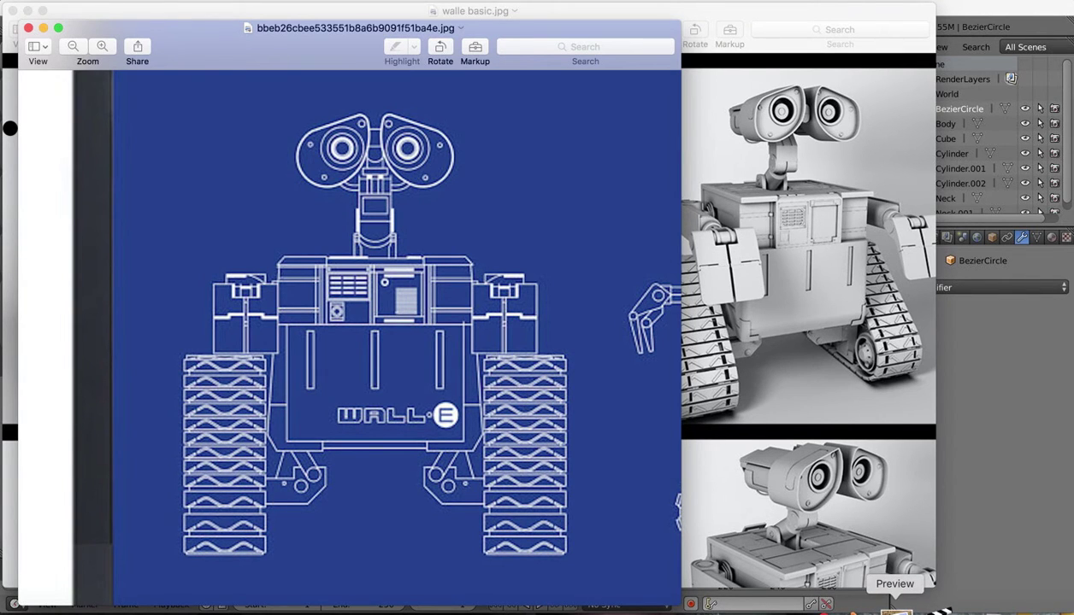
{"action": "left_click", "coordinate": [852, 608]}
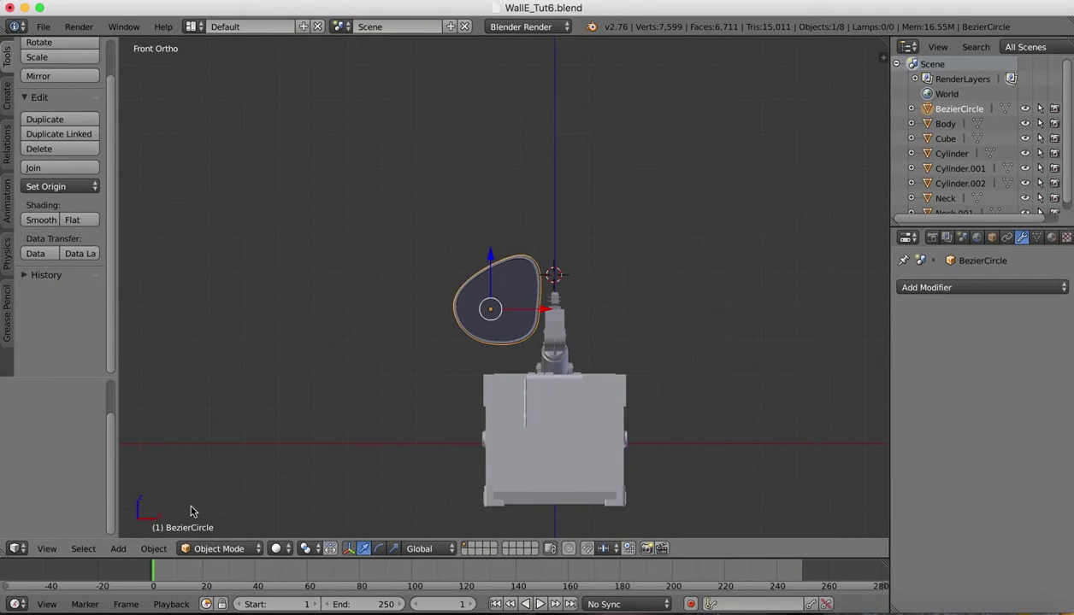
Scale the eye to about 0.822 and raise it about 0.606 along the Z axis.
{"action": "key", "text": "s"}
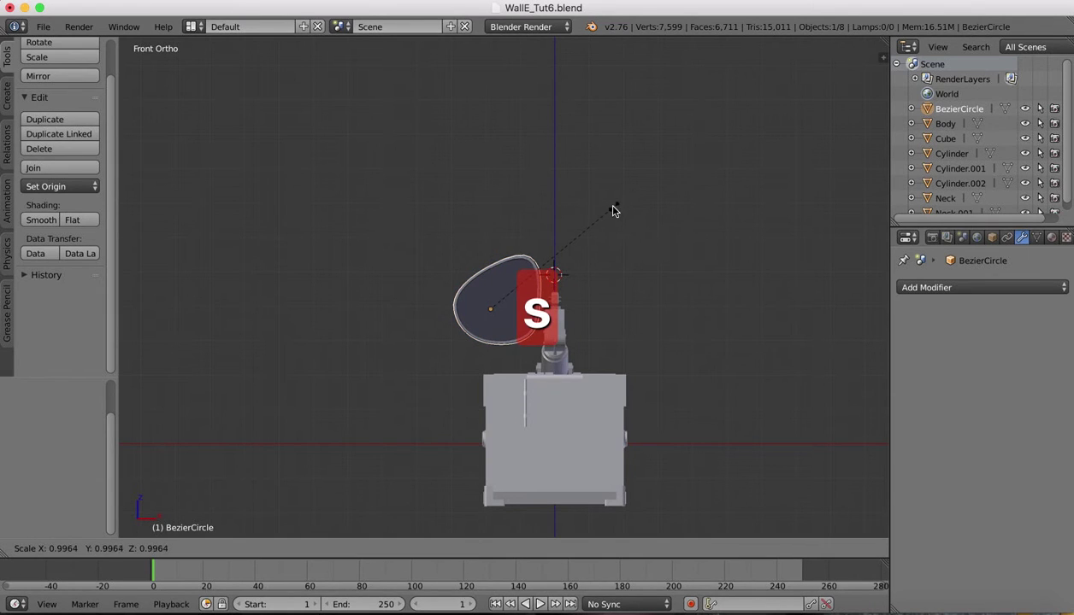
{"action": "left_click", "coordinate": [586, 225]}
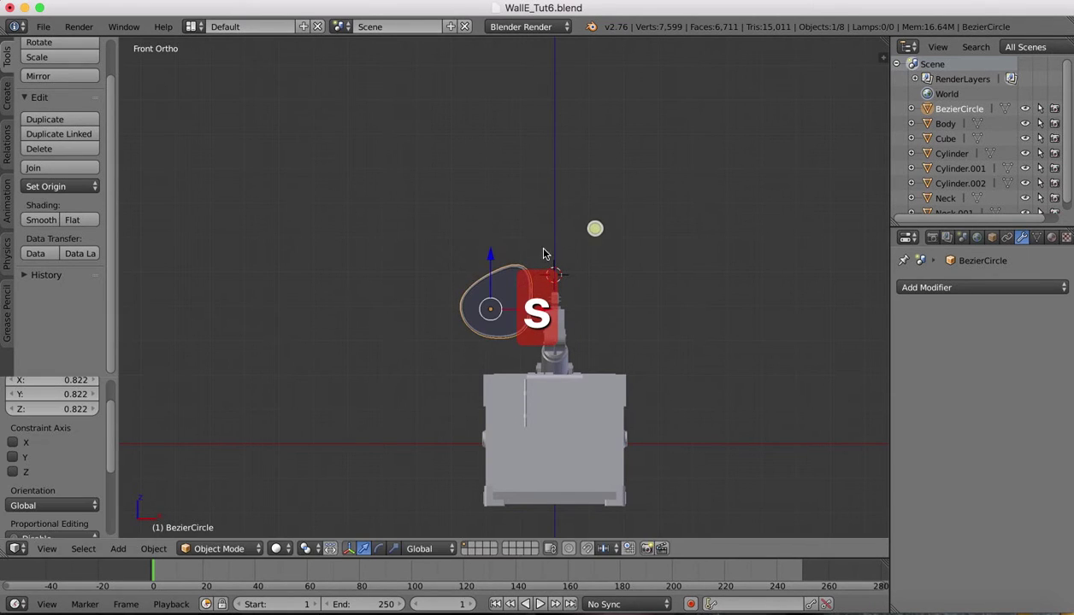
{"action": "key", "text": "g"}
{"action": "key", "text": "z"}
{"action": "left_click", "coordinate": [488, 240]}
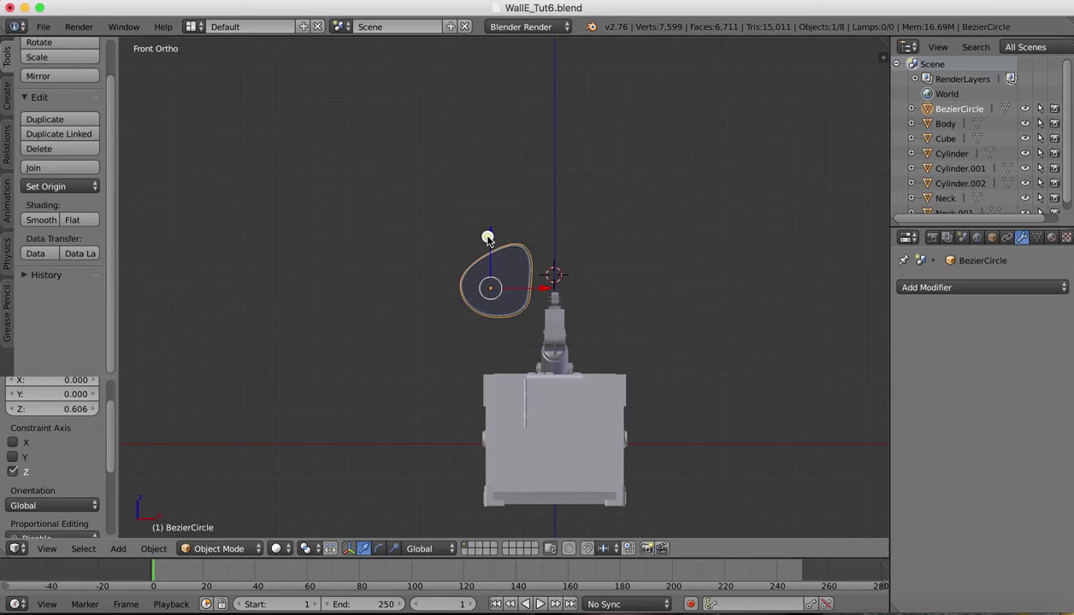
Move the eye about 0.498 along X toward the neck's centre line and about -0.130 along Z.
{"action": "key", "text": "g"}
{"action": "key", "text": "x"}
{"action": "left_click", "coordinate": [565, 292]}
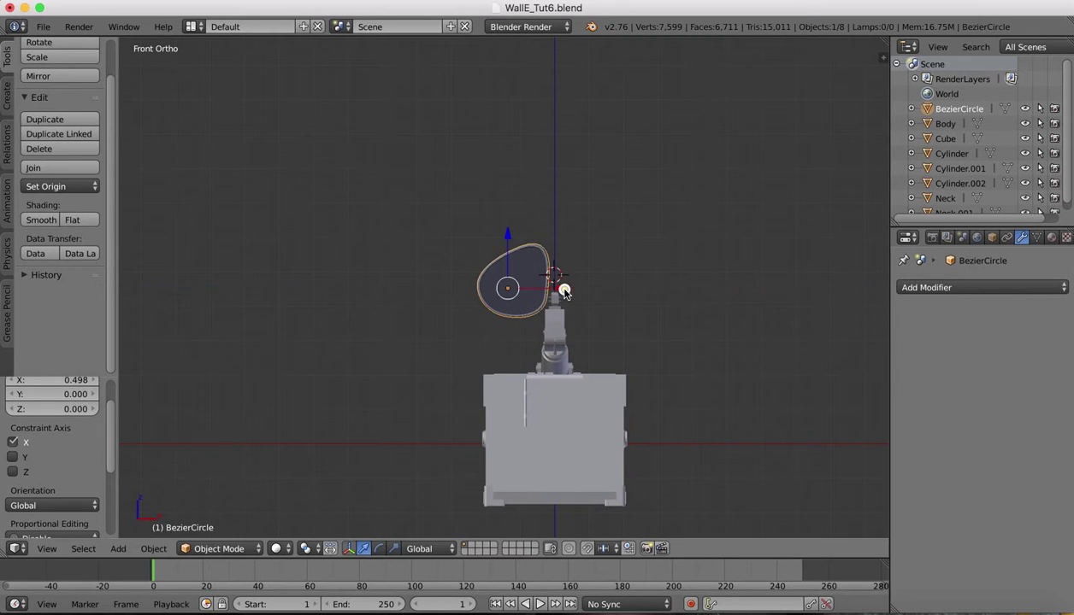
{"action": "key", "text": "g"}
{"action": "key", "text": "z"}
{"action": "left_click", "coordinate": [508, 241]}
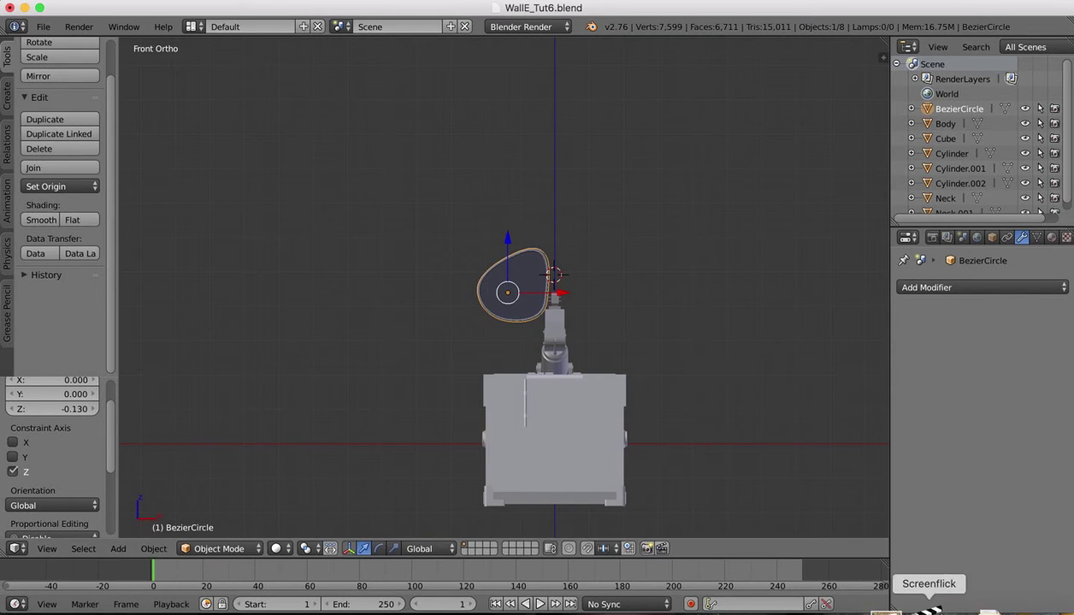
Recheck the blueprint in Preview, return to Blender, scale the eye to about 0.968 and move it -0.065 along Z.
{"action": "left_click", "coordinate": [899, 612]}
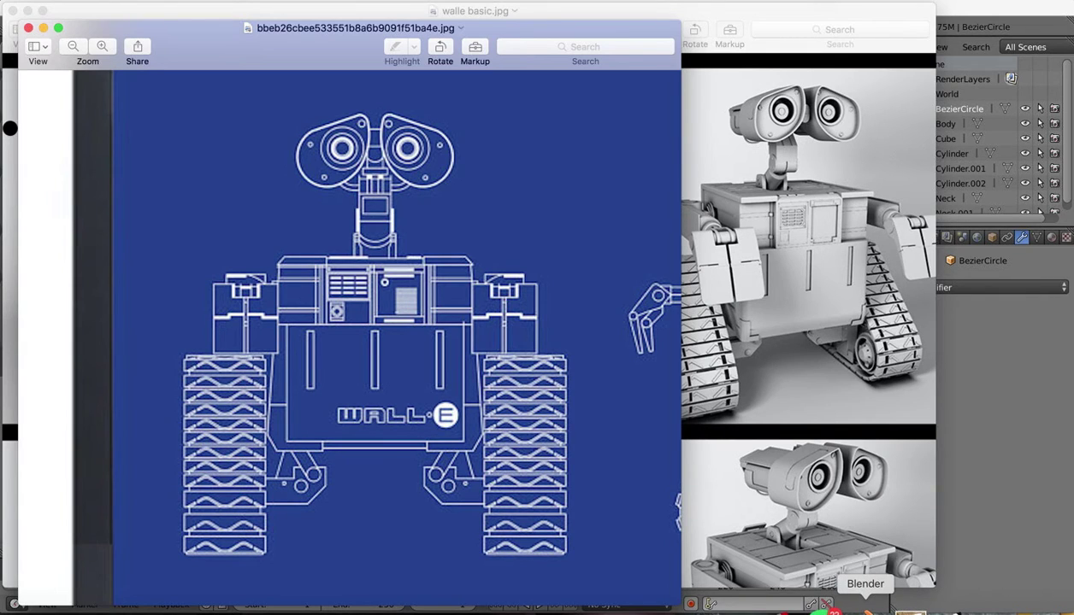
{"action": "left_click", "coordinate": [867, 610]}
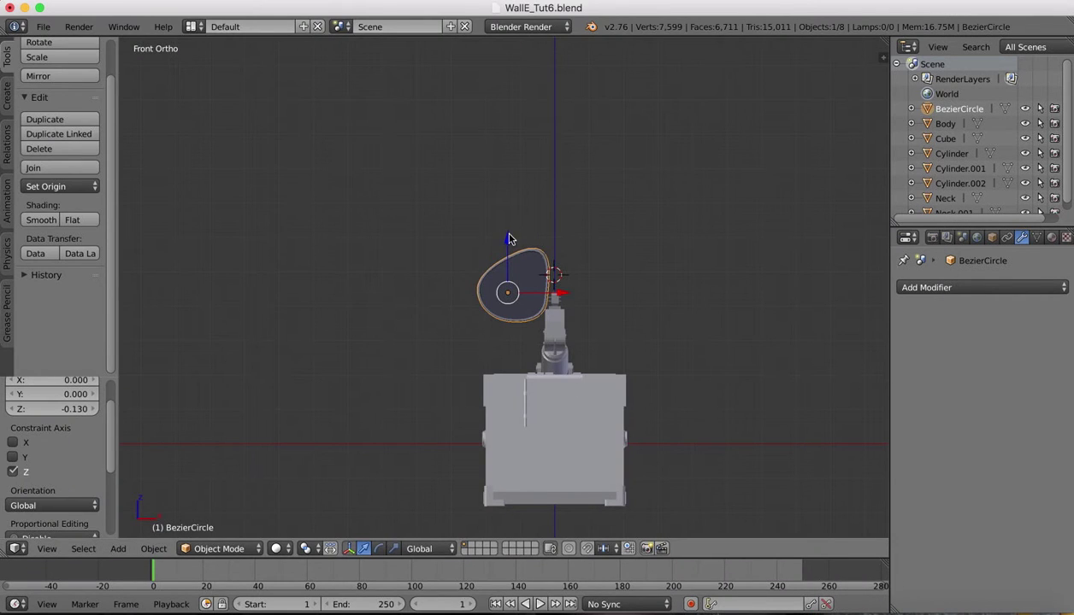
{"action": "key", "text": "s"}
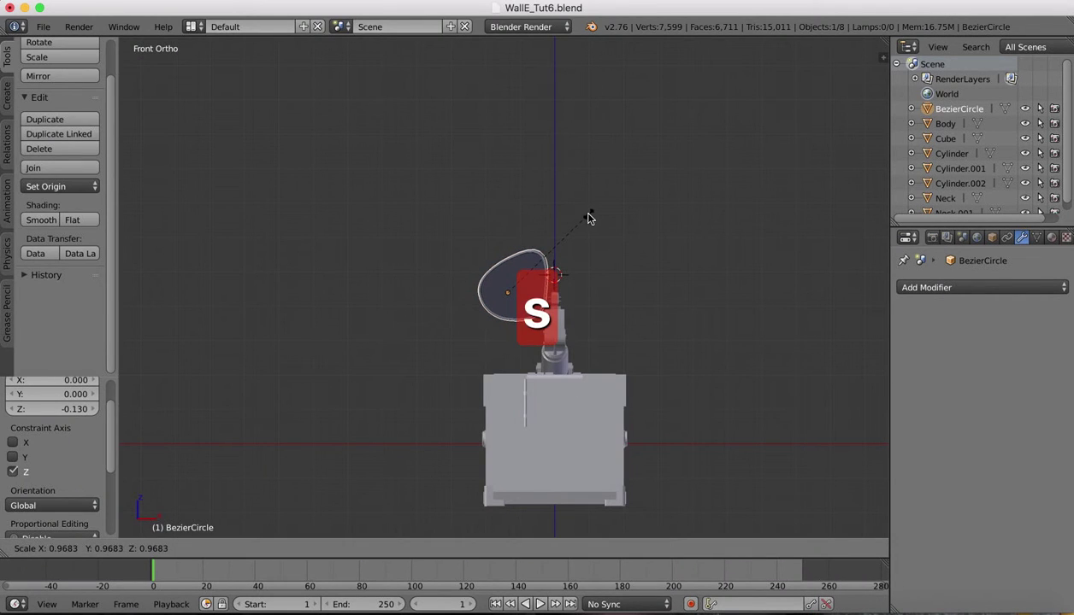
{"action": "left_click", "coordinate": [588, 218]}
{"action": "key", "text": "g"}
{"action": "key", "text": "z"}
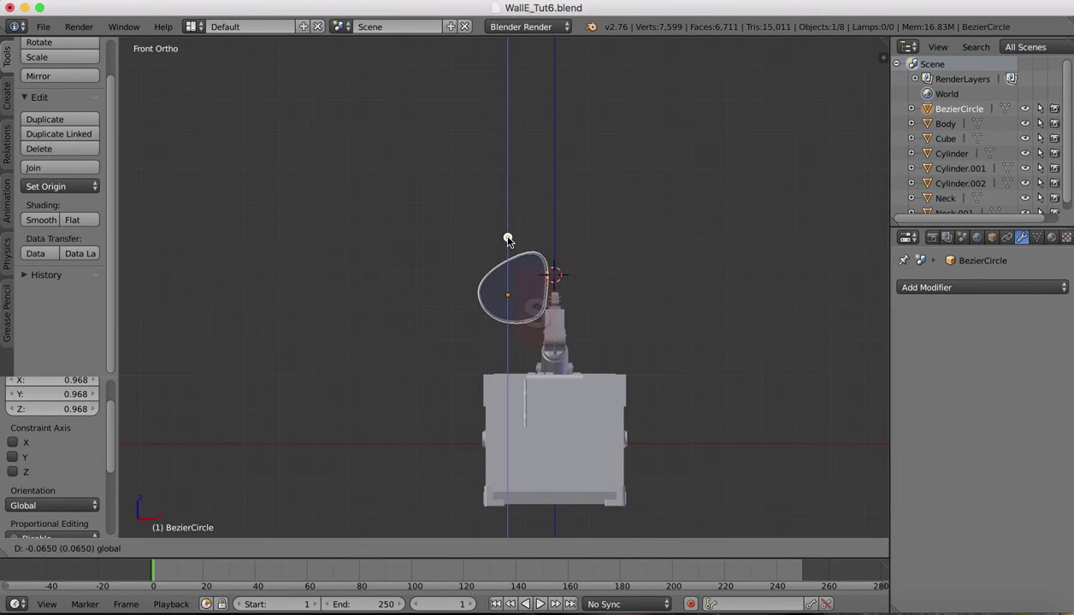
{"action": "left_click", "coordinate": [543, 248]}
Examine the eye's placement relative to the neck in the right orthographic view and from behind.
{"action": "scroll", "coordinate": [584, 224], "scroll_direction": "right", "scroll_amount": 10}
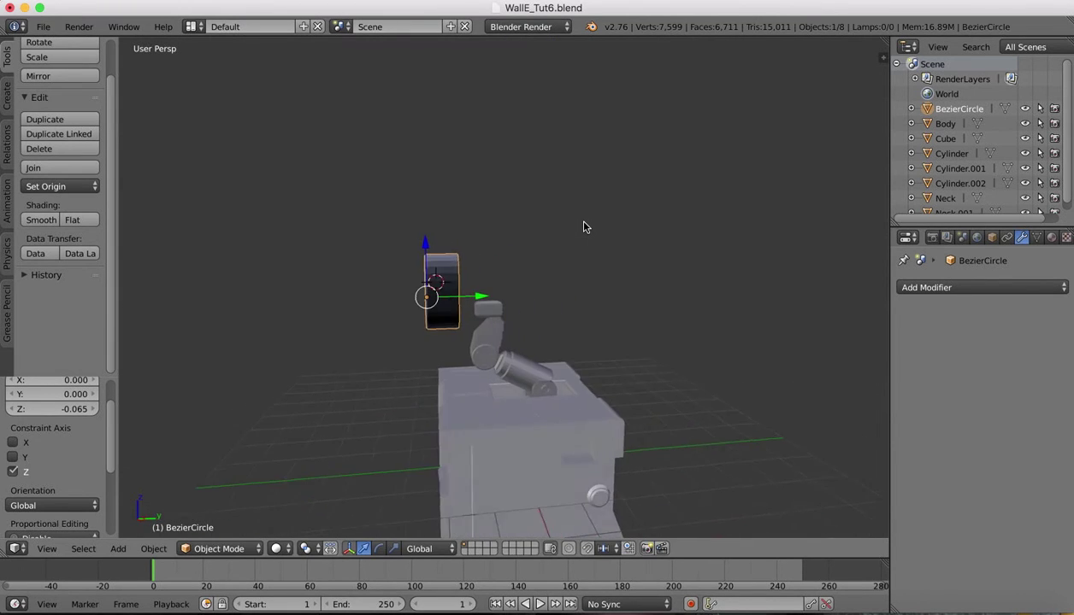
{"action": "left_click", "coordinate": [51, 549]}
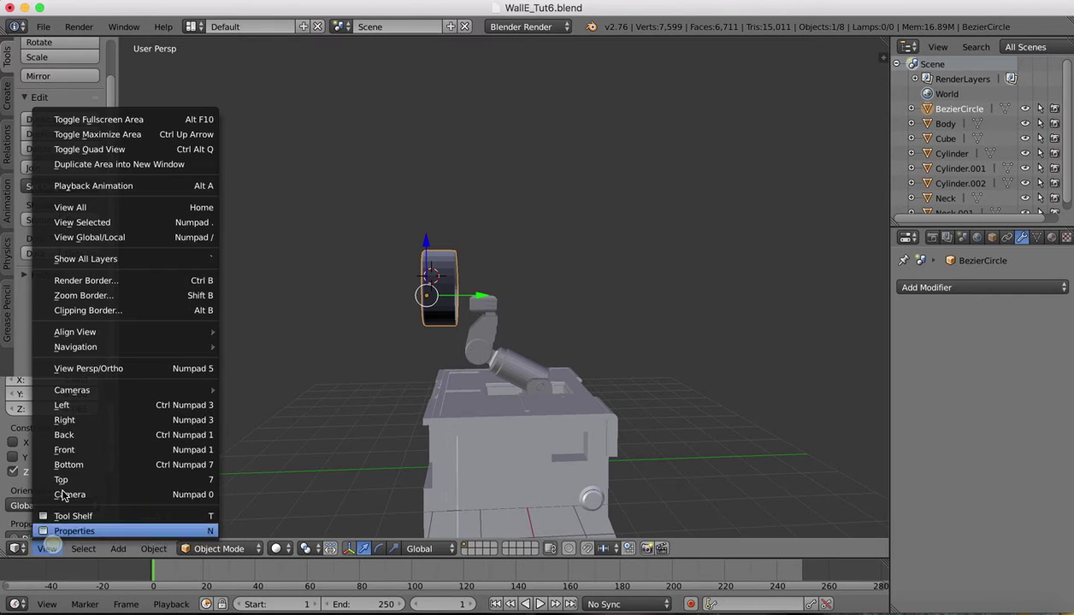
{"action": "left_click", "coordinate": [81, 421]}
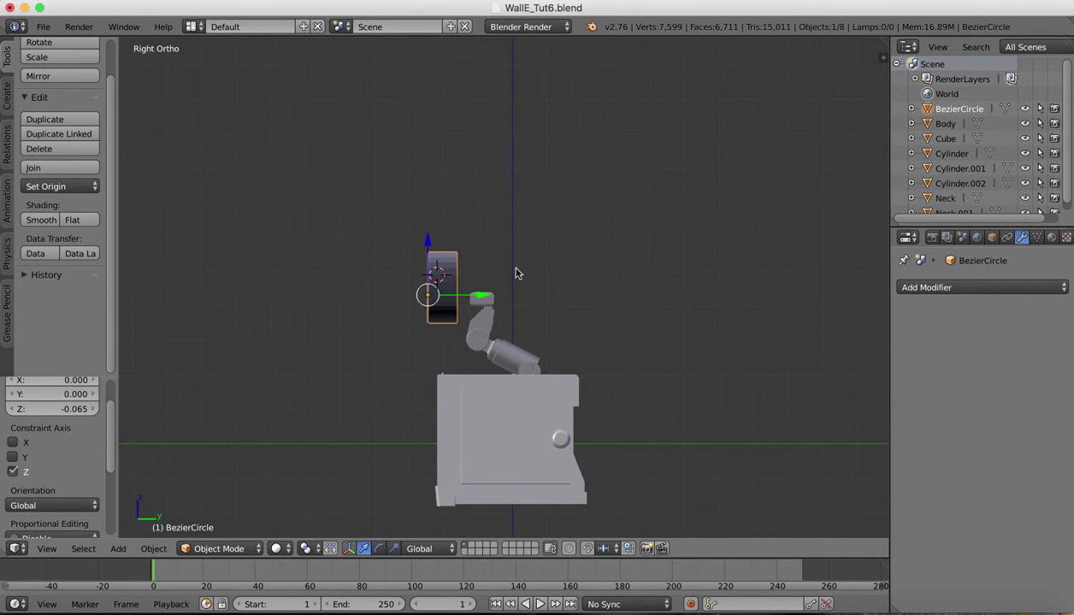
{"action": "scroll", "coordinate": [517, 274], "scroll_direction": "right", "scroll_amount": 10}
{"action": "scroll", "coordinate": [486, 274], "scroll_direction": "left", "scroll_amount": 2}
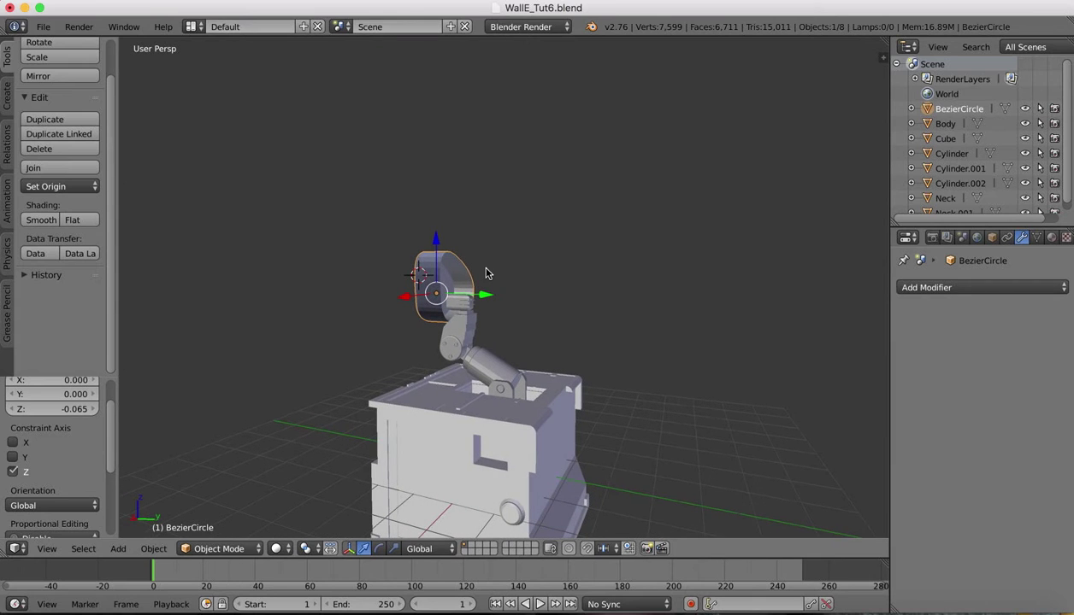
Enter Edit Mode on the eye and select the edge loop around its open rear rim.
{"action": "left_click", "coordinate": [207, 549]}
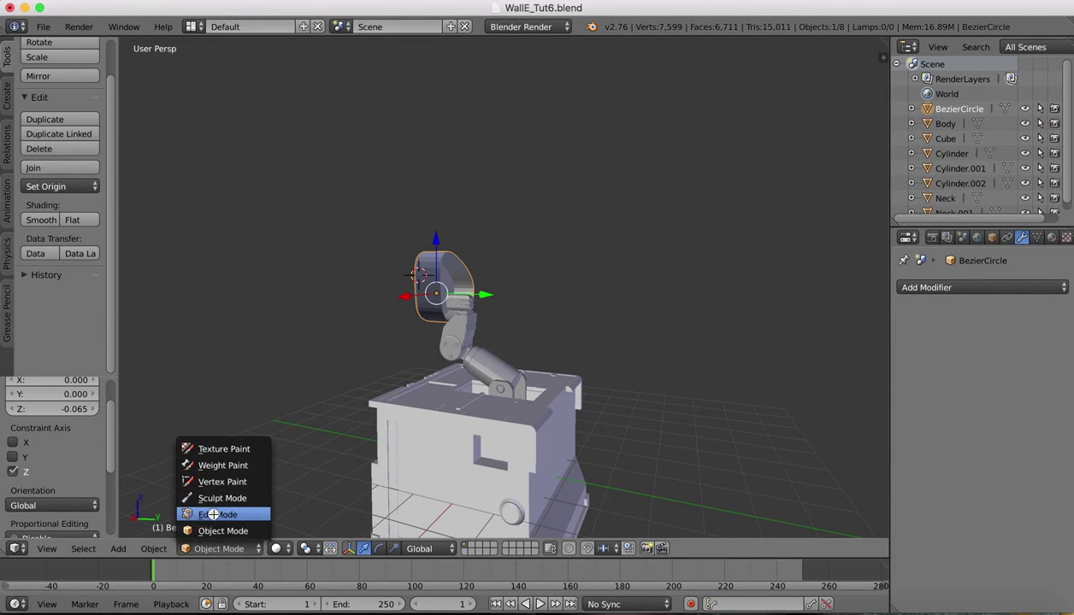
{"action": "left_click", "coordinate": [212, 514]}
{"action": "left_click", "coordinate": [465, 549]}
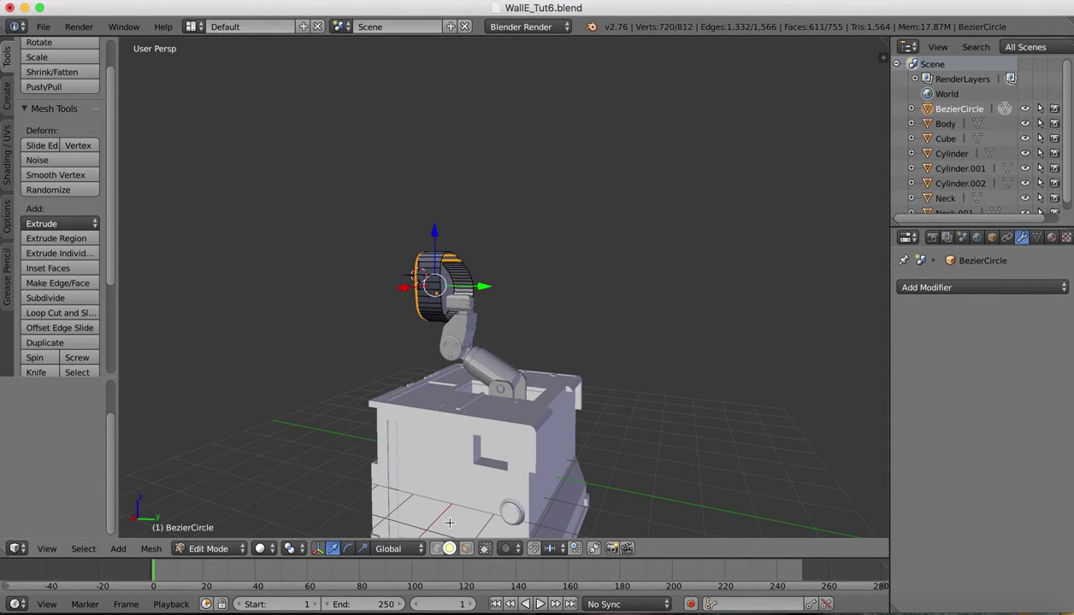
{"action": "right_click", "coordinate": [441, 266]}
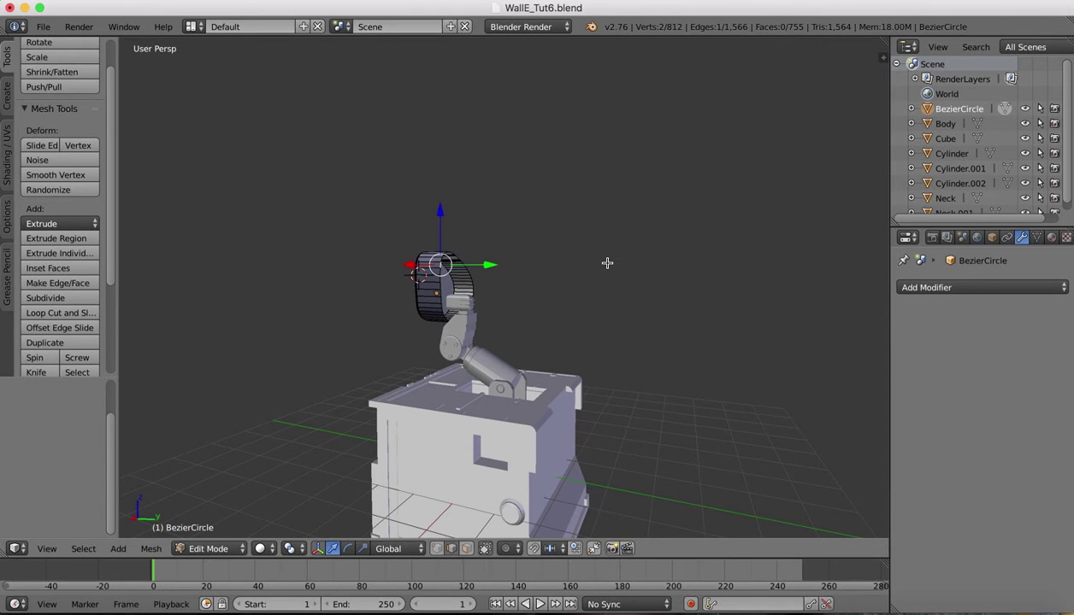
{"action": "scroll", "coordinate": [541, 189], "scroll_direction": "left", "scroll_amount": 10}
{"action": "scroll", "coordinate": [540, 189], "scroll_direction": "right", "scroll_amount": 15}
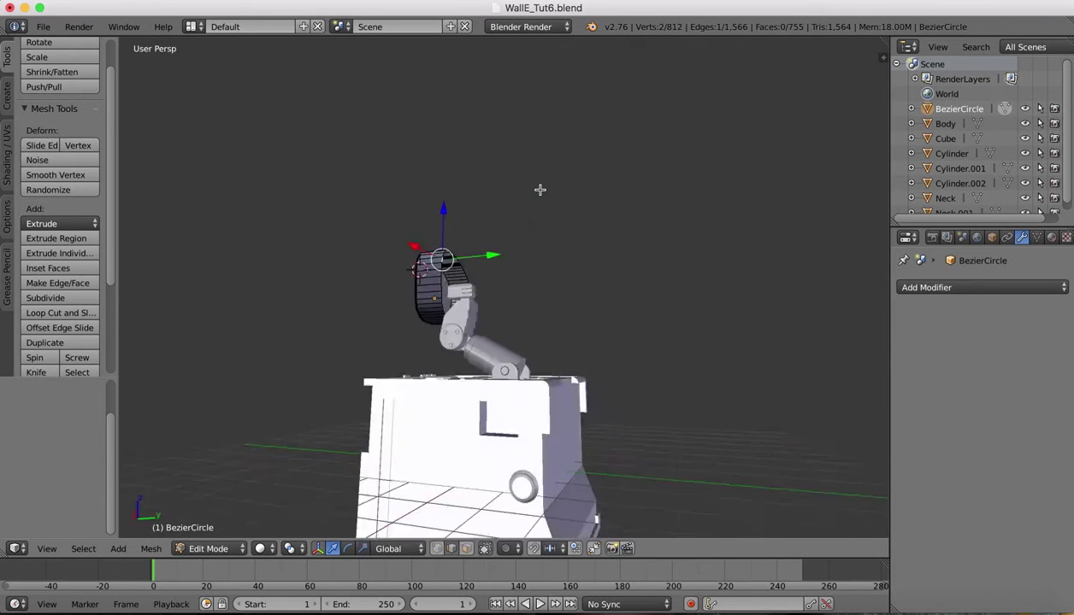
{"action": "scroll", "coordinate": [540, 190], "scroll_direction": "right", "scroll_amount": 6}
{"action": "scroll", "coordinate": [540, 190], "scroll_direction": "left", "scroll_amount": 8}
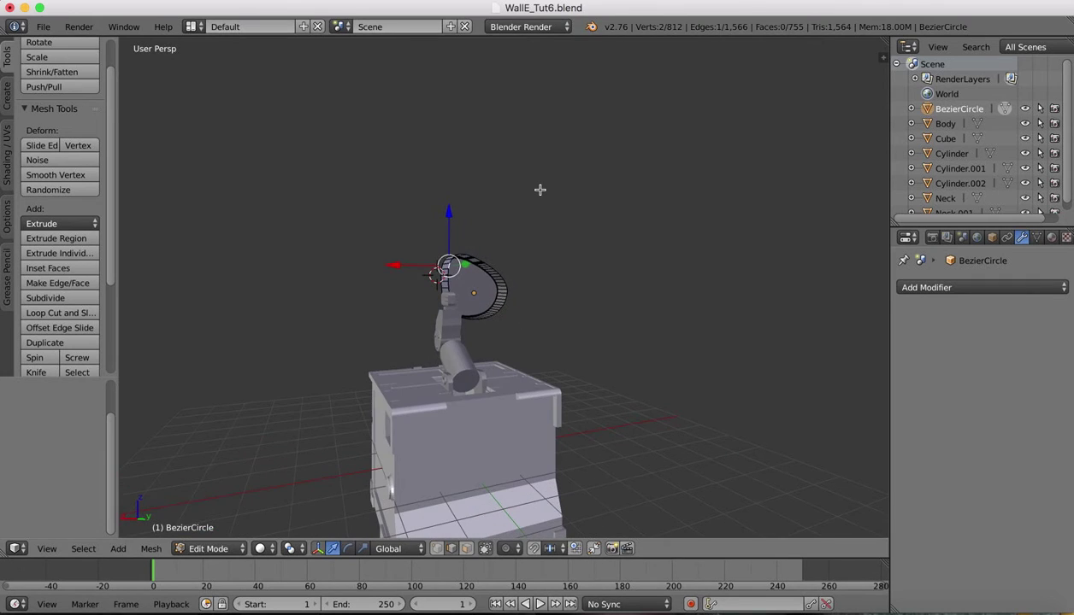
{"action": "left_click", "coordinate": [70, 551]}
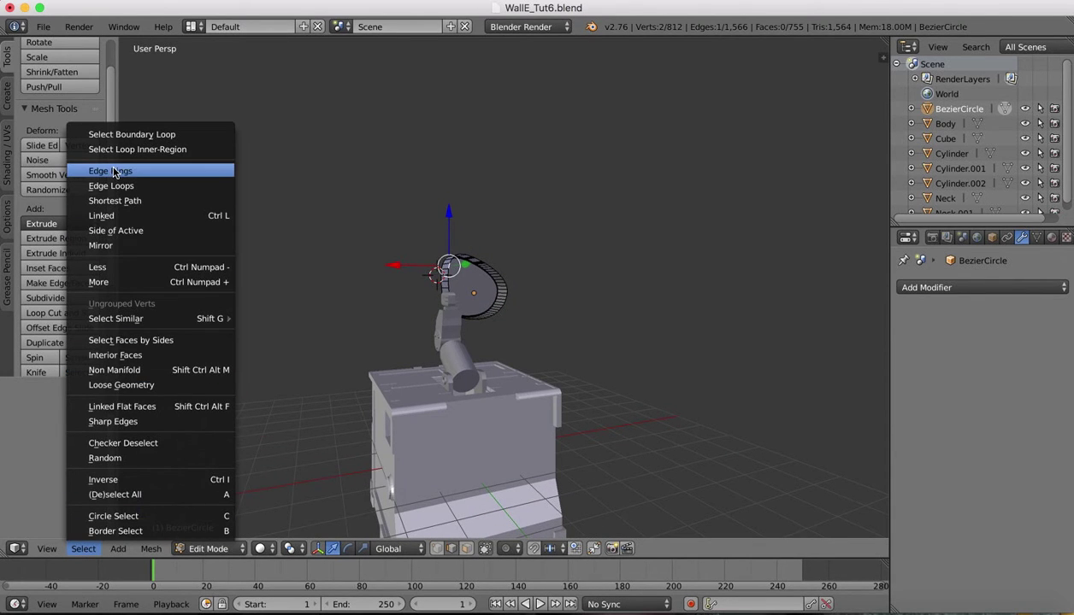
{"action": "left_click", "coordinate": [112, 183]}
In the right orthographic view, move the eye's rear edge loop about 0.195 along Y to deepen the casing.
{"action": "left_click", "coordinate": [47, 548]}
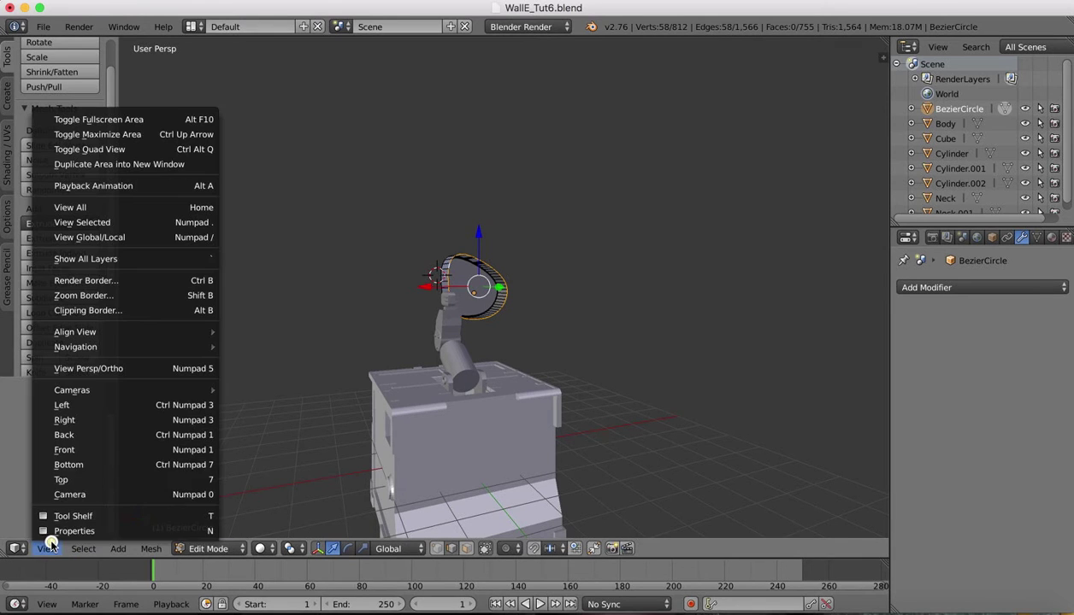
{"action": "left_click", "coordinate": [68, 414]}
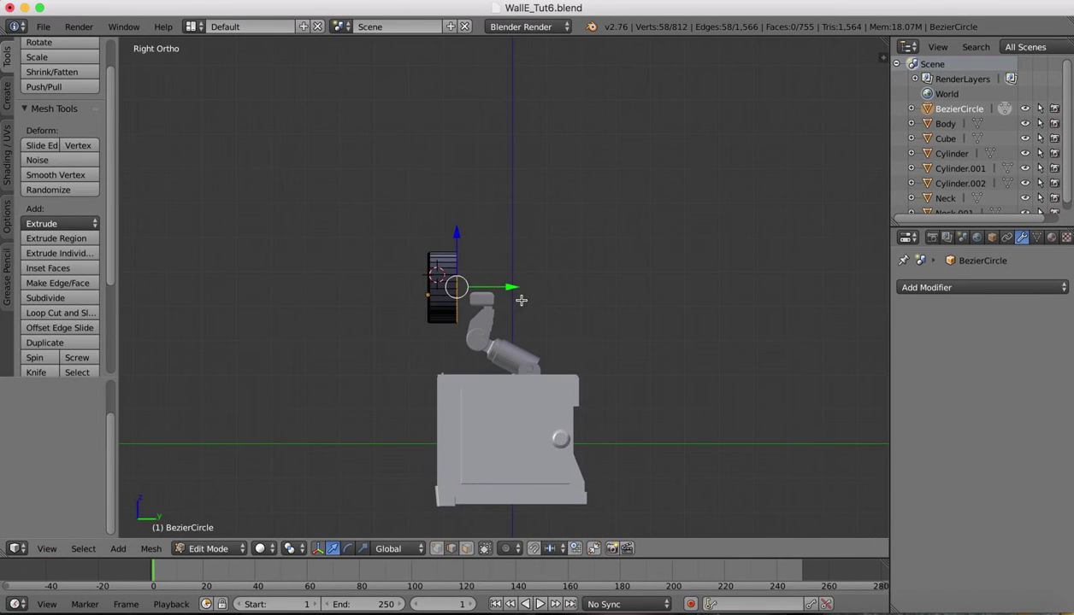
{"action": "left_click_drag", "start_coordinate": [512, 288], "coordinate": [519, 285]}
{"action": "scroll", "coordinate": [570, 212], "scroll_direction": "left", "scroll_amount": 10}
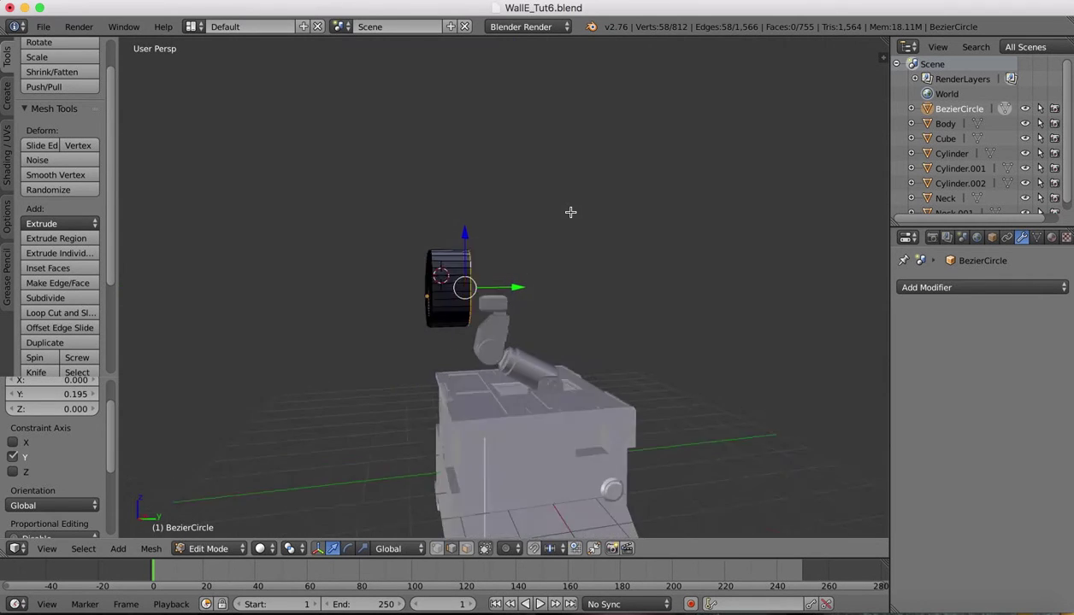
{"action": "scroll", "coordinate": [570, 212], "scroll_direction": "right", "scroll_amount": 8}
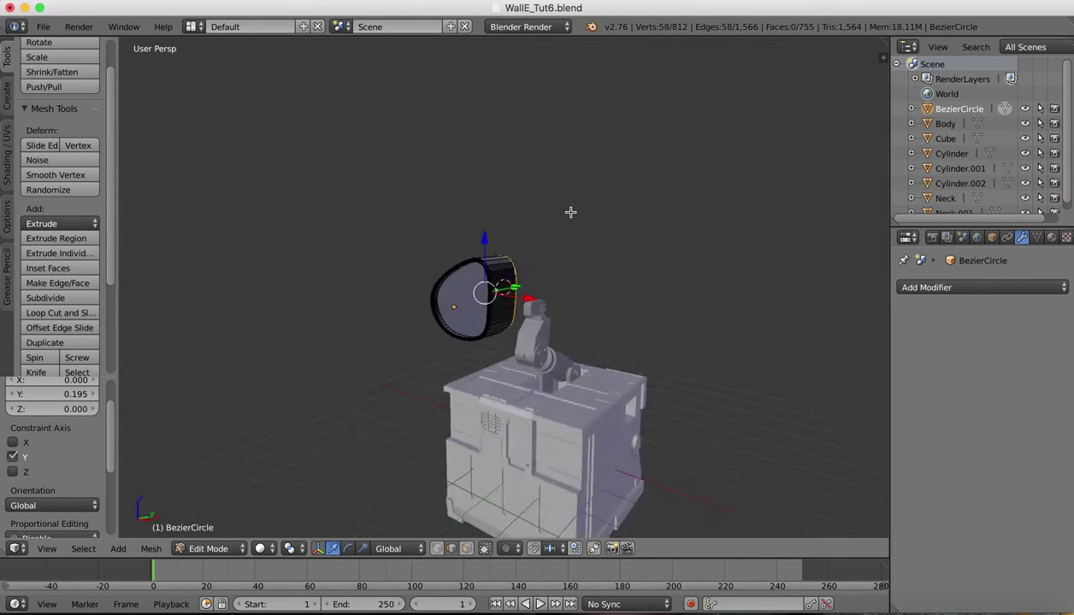
{"action": "scroll", "coordinate": [570, 212], "scroll_direction": "left", "scroll_amount": 10}
{"action": "scroll", "coordinate": [570, 212], "scroll_direction": "left", "scroll_amount": 3}
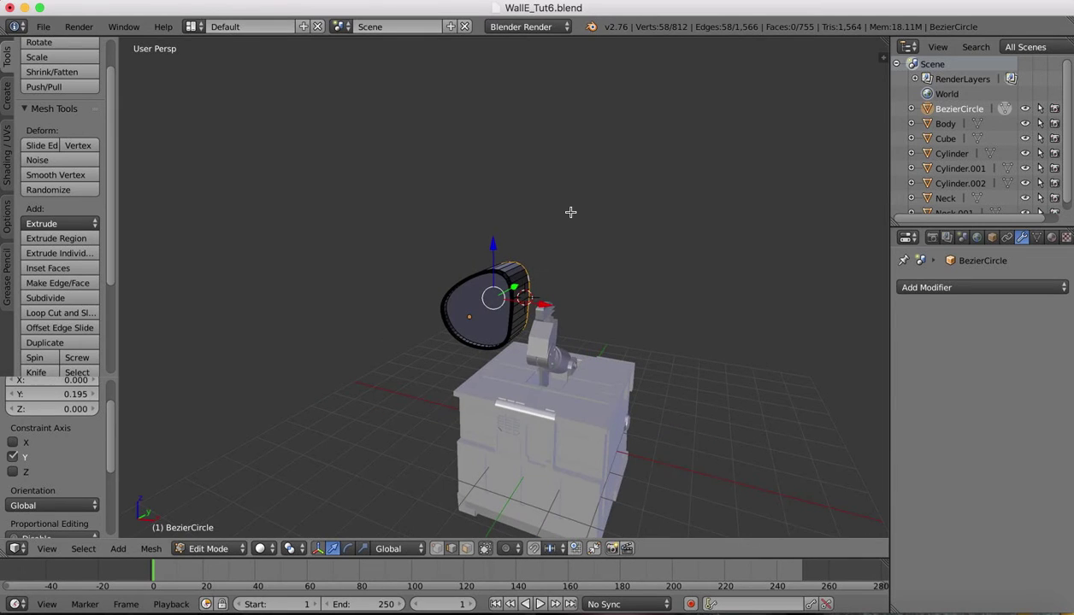
Return to Object Mode and add a Mirror modifier to the eye.
{"action": "left_click", "coordinate": [207, 549]}
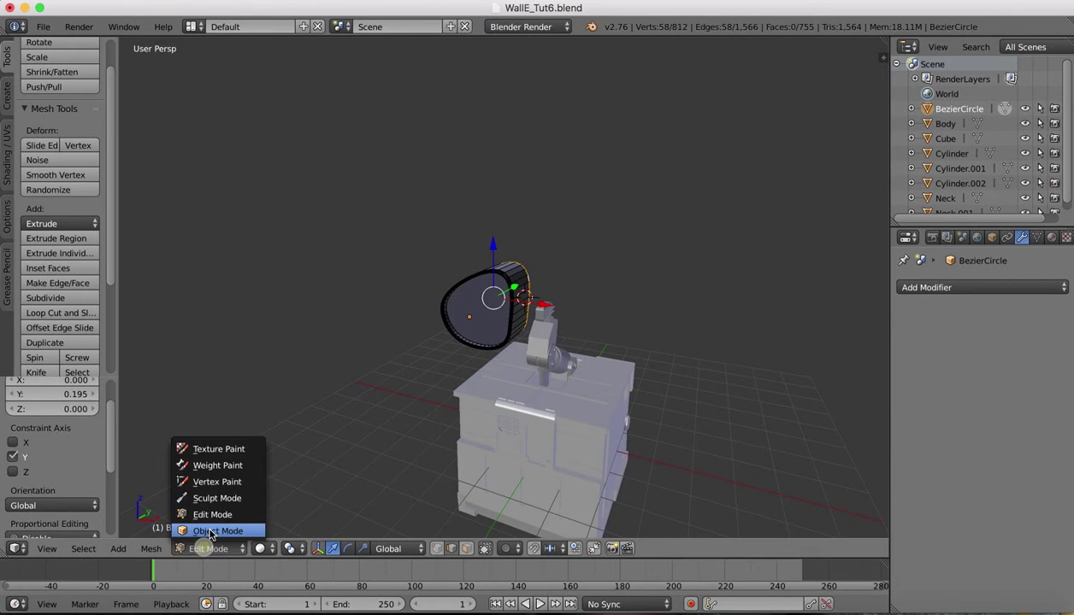
{"action": "left_click", "coordinate": [210, 530]}
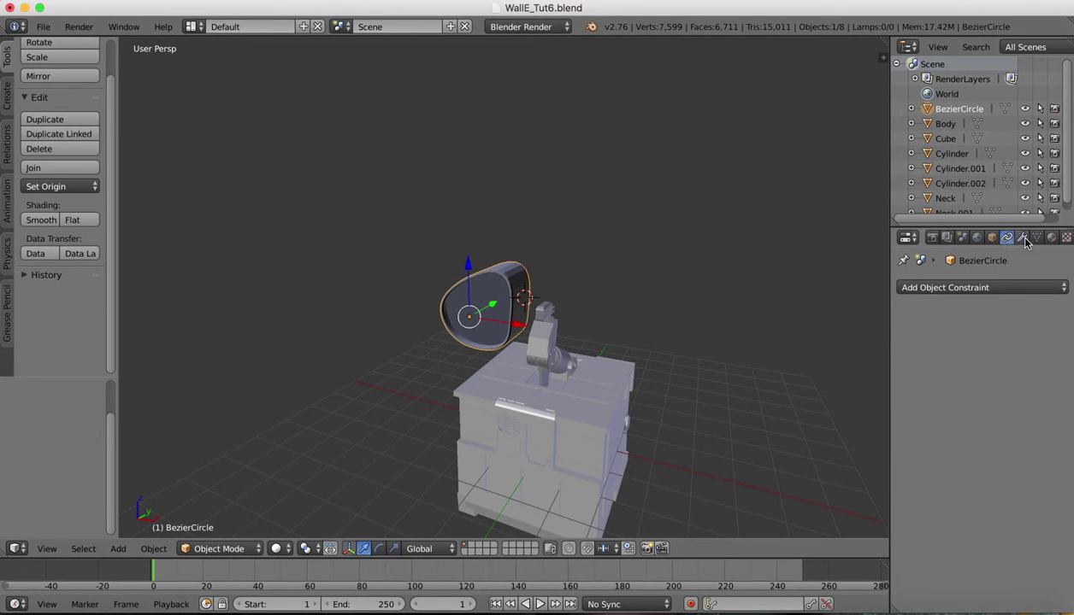
{"action": "left_click", "coordinate": [957, 288]}
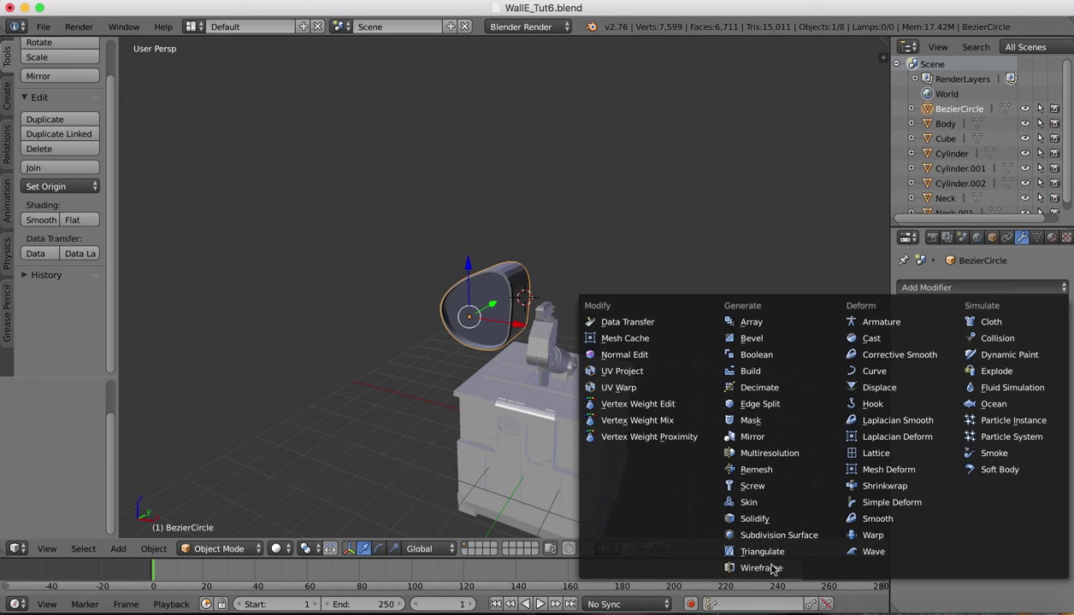
{"action": "left_click", "coordinate": [752, 437]}
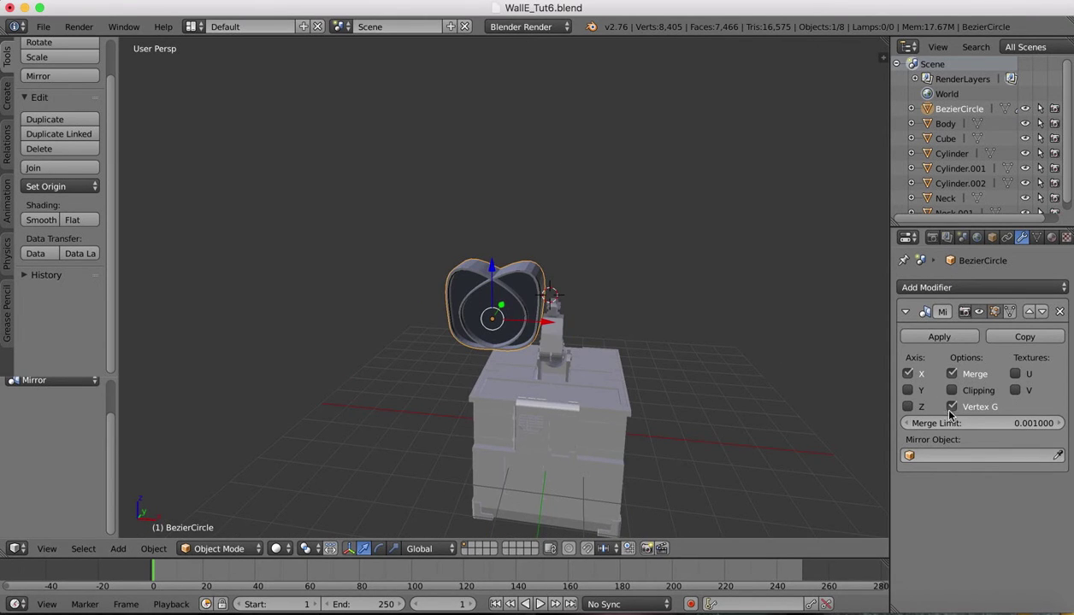
Turn off Merge in the Mirror modifier, keep the X axis enabled, and set Body as the mirror object.
{"action": "left_click", "coordinate": [952, 375]}
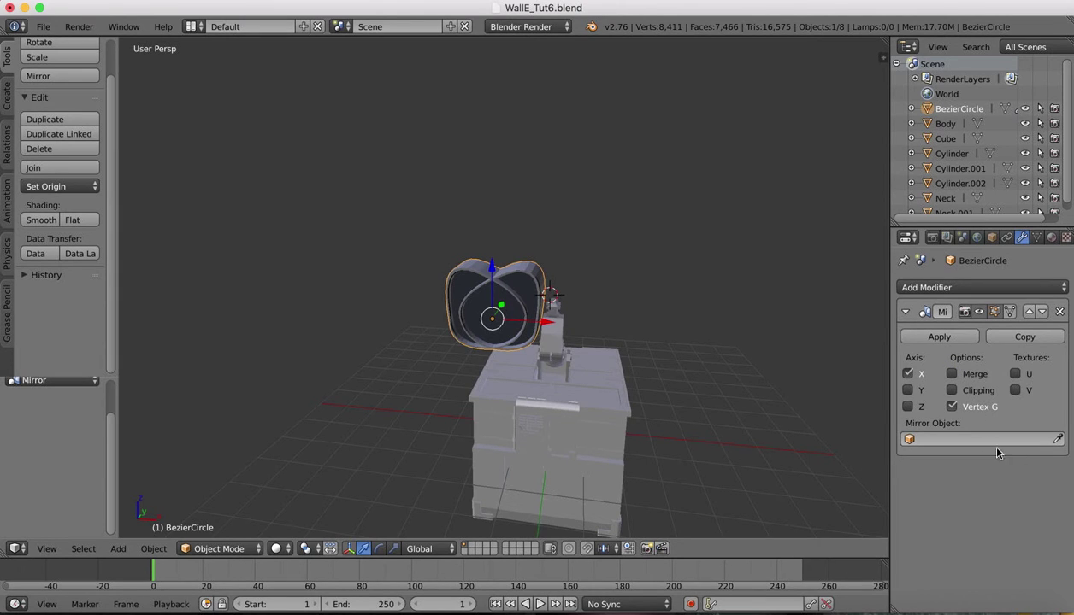
{"action": "left_click", "coordinate": [909, 375]}
{"action": "left_click", "coordinate": [910, 375]}
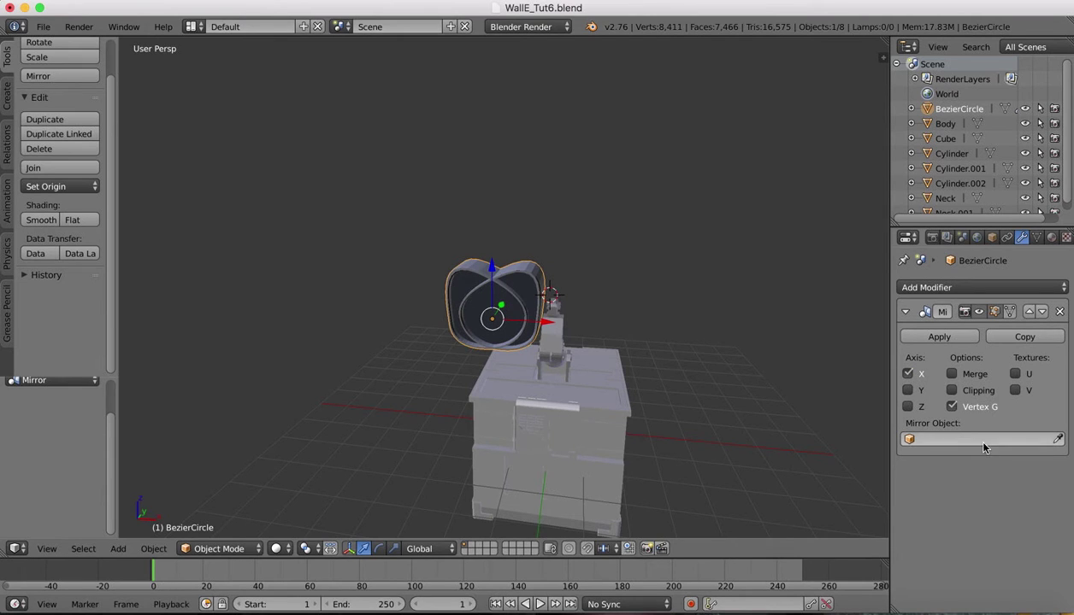
{"action": "left_click", "coordinate": [907, 439]}
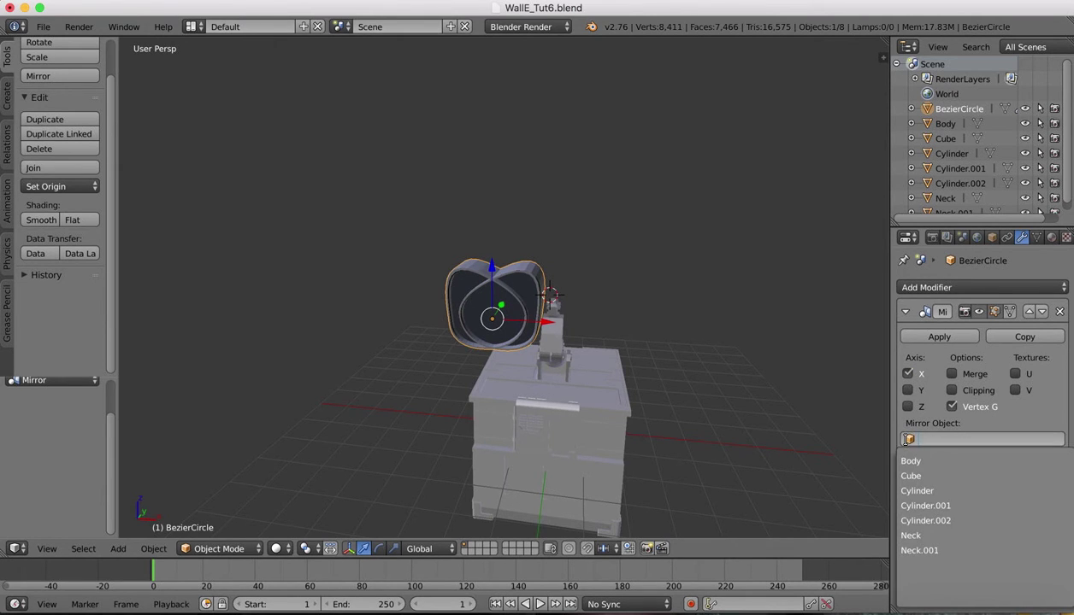
{"action": "left_click", "coordinate": [947, 461]}
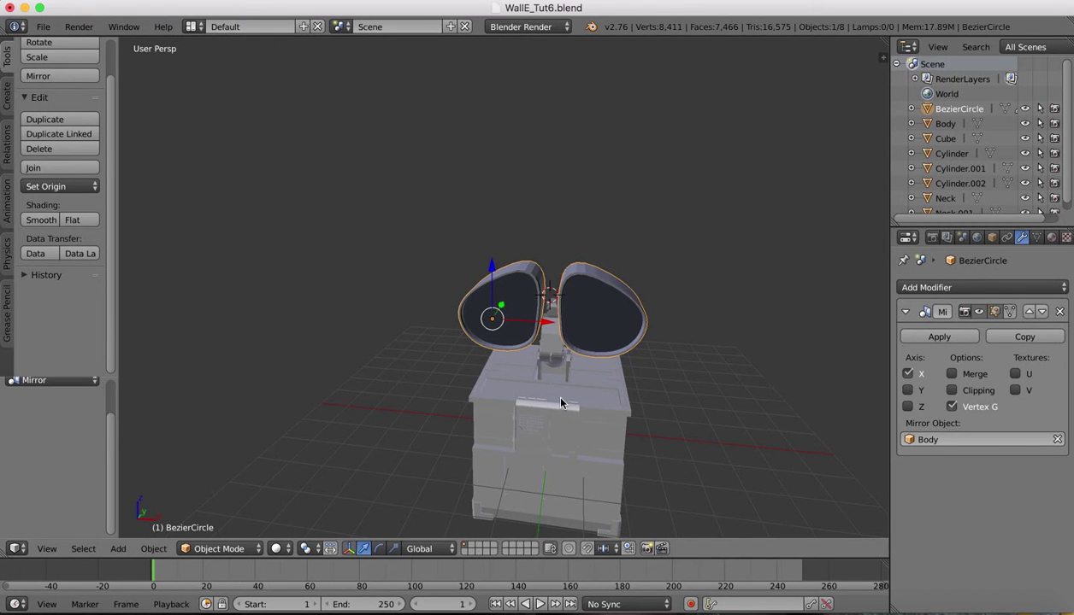
Inspect the mirrored eyes, compare them with the blueprint and walle basic.jpg in Preview, and return to Blender.
{"action": "scroll", "coordinate": [715, 313], "scroll_direction": "down", "scroll_amount": 10}
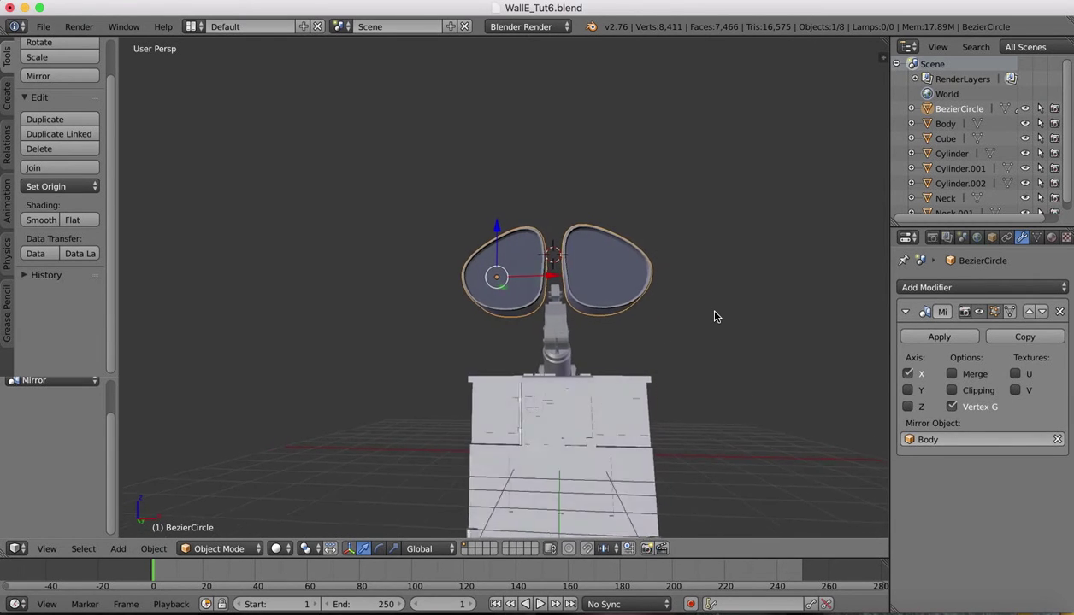
{"action": "scroll", "coordinate": [704, 348], "scroll_direction": "right", "scroll_amount": 15}
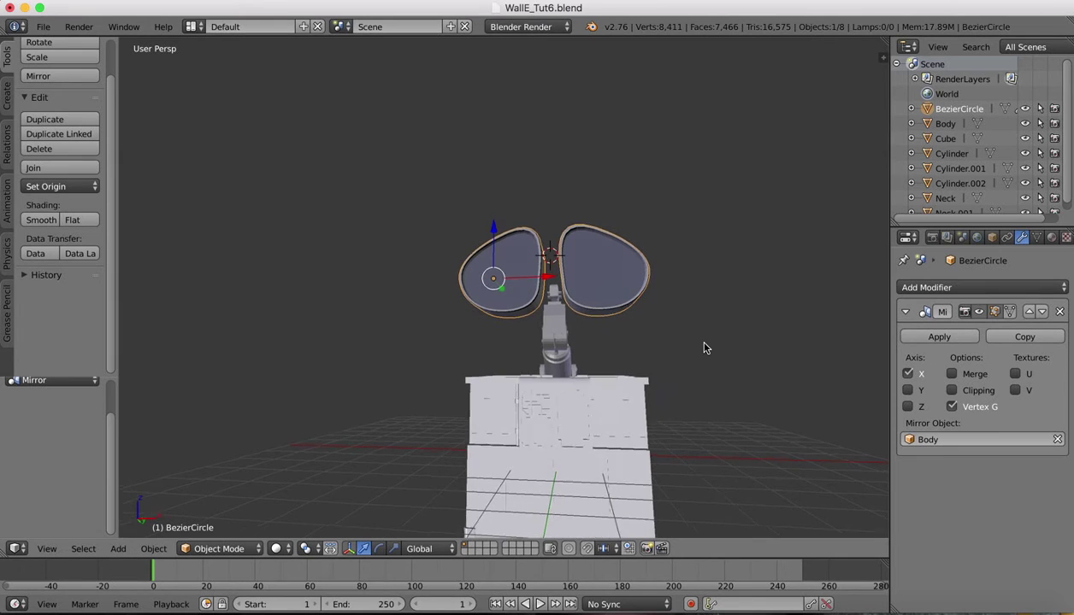
{"action": "scroll", "coordinate": [702, 347], "scroll_direction": "right", "scroll_amount": 8}
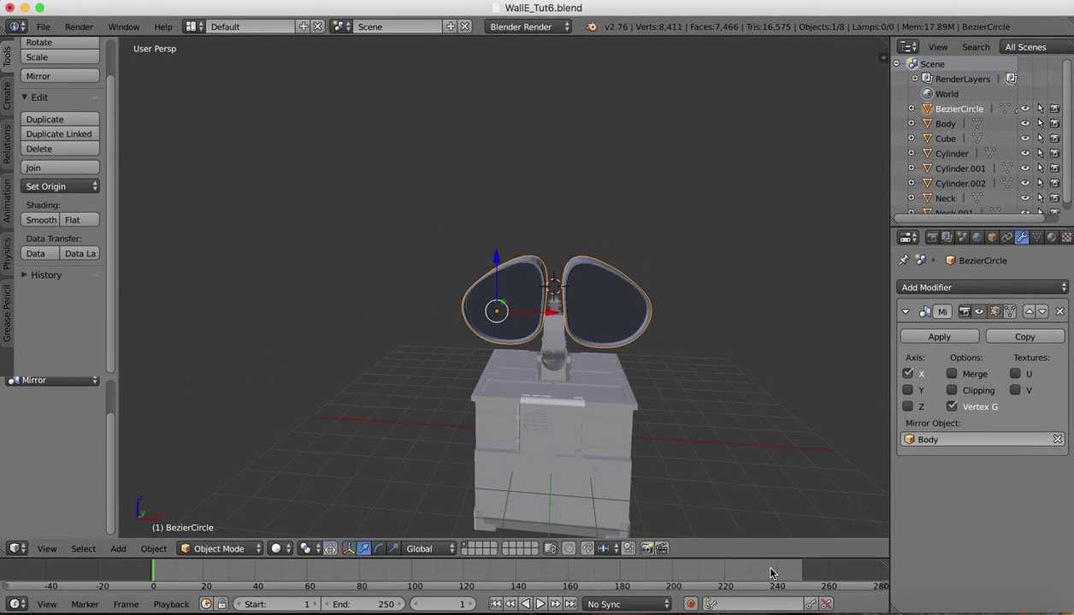
{"action": "left_click", "coordinate": [893, 601]}
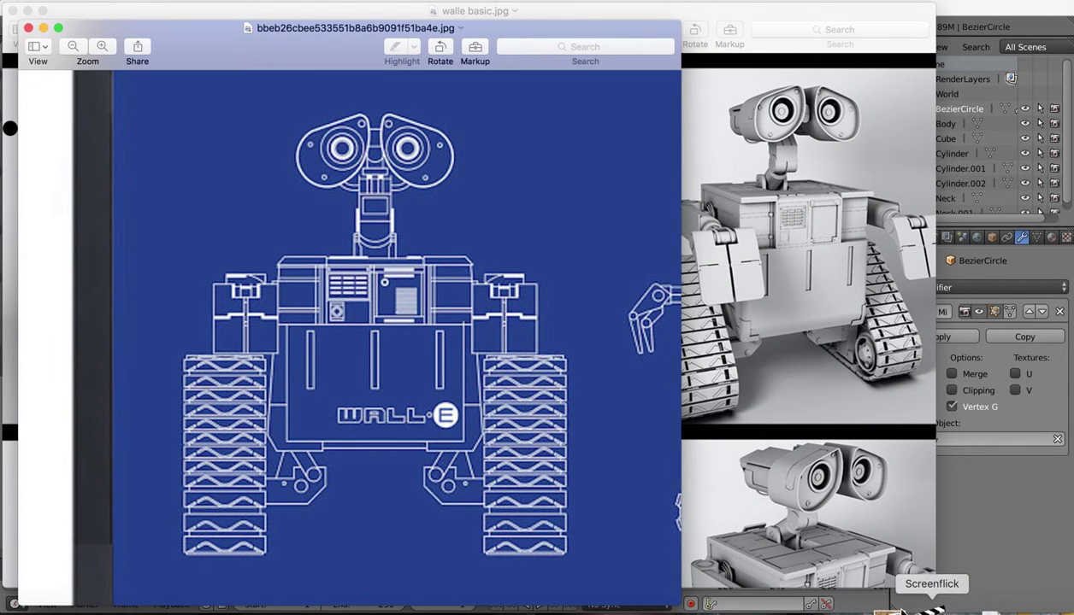
{"action": "left_click", "coordinate": [806, 334]}
{"action": "scroll", "coordinate": [324, 242], "scroll_direction": "down", "scroll_amount": 3}
{"action": "scroll", "coordinate": [324, 242], "scroll_direction": "left", "scroll_amount": 2}
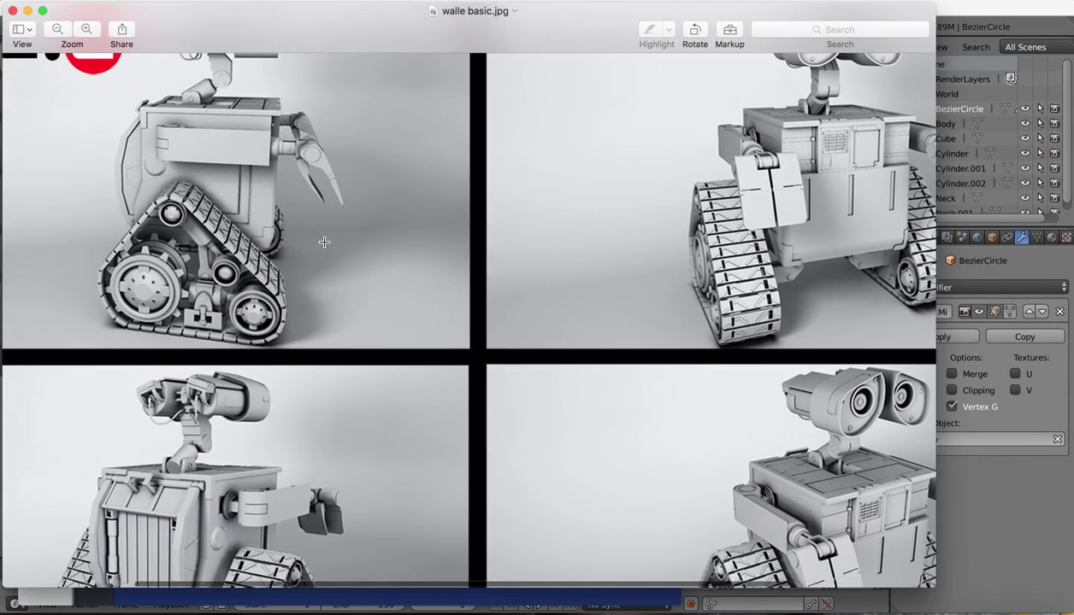
{"action": "scroll", "coordinate": [324, 242], "scroll_direction": "down", "scroll_amount": 1, "text": "ctrl"}
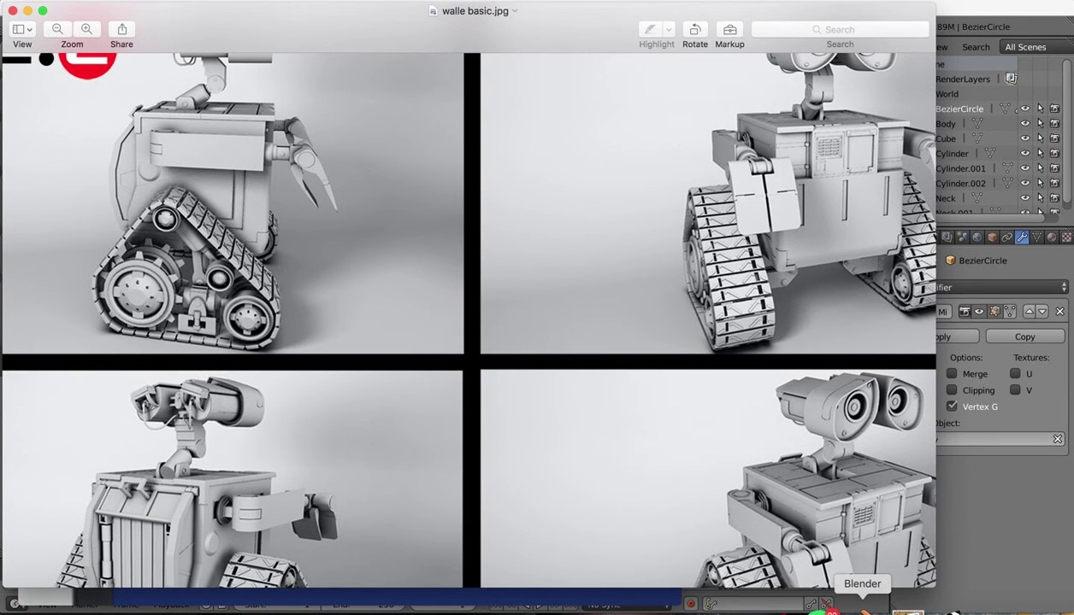
{"action": "left_click", "coordinate": [864, 612]}
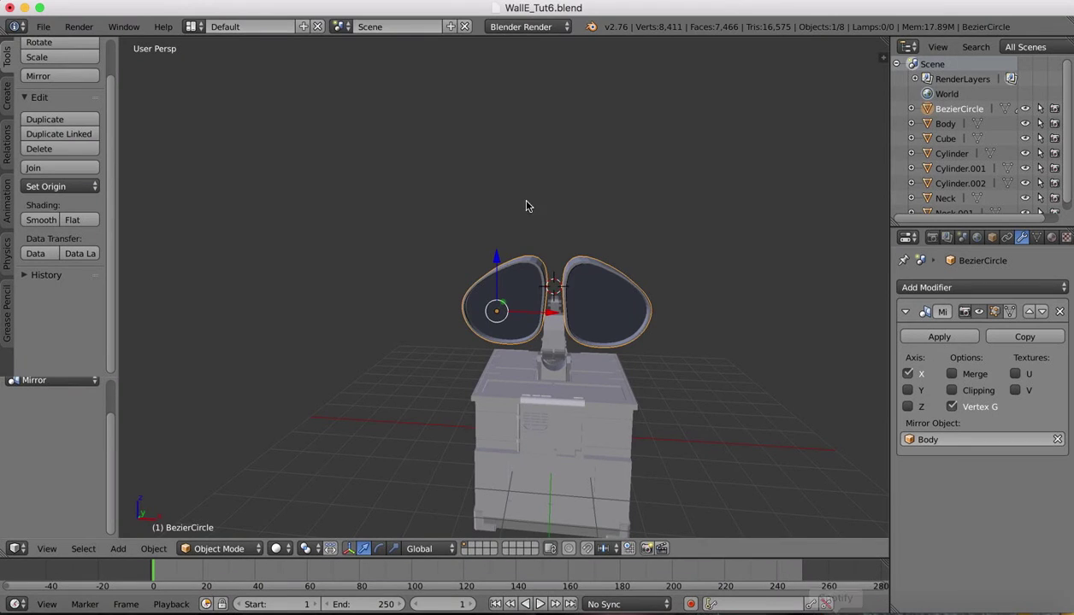
In Edit Mode, close the back of the eye by filling its selected rear edge loop with a face.
{"action": "scroll", "coordinate": [554, 228], "scroll_direction": "right", "scroll_amount": 5}
{"action": "scroll", "coordinate": [553, 232], "scroll_direction": "right", "scroll_amount": 5}
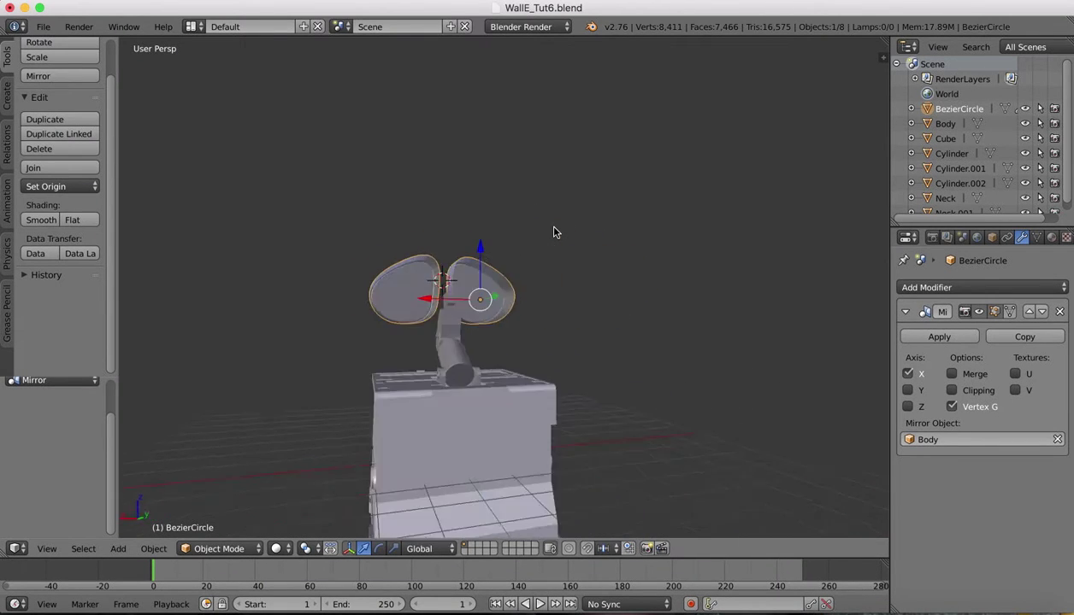
{"action": "scroll", "coordinate": [553, 233], "scroll_direction": "right", "scroll_amount": 5}
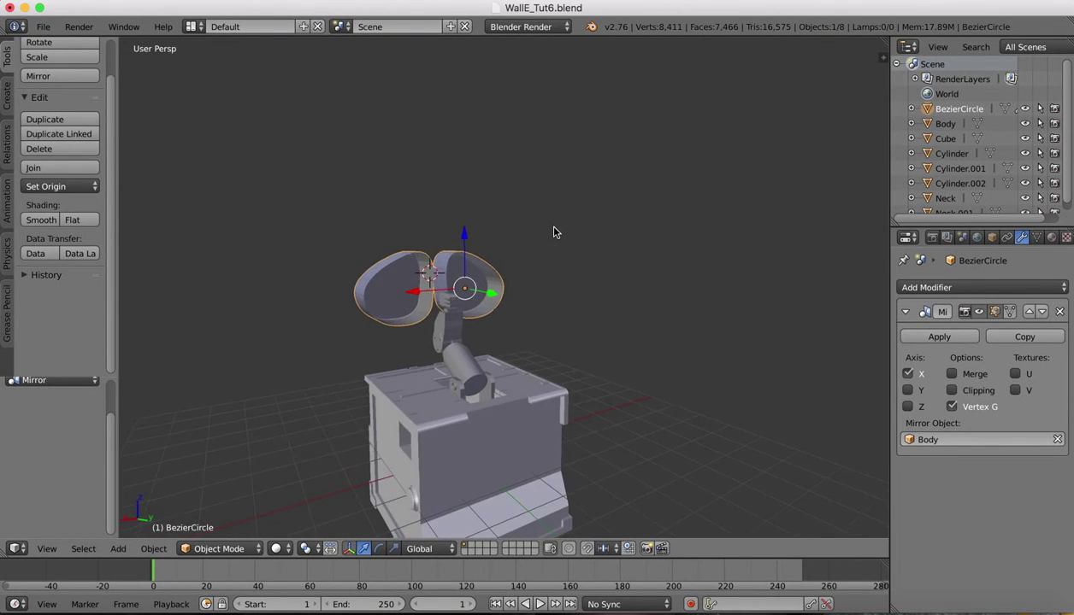
{"action": "left_click", "coordinate": [230, 548]}
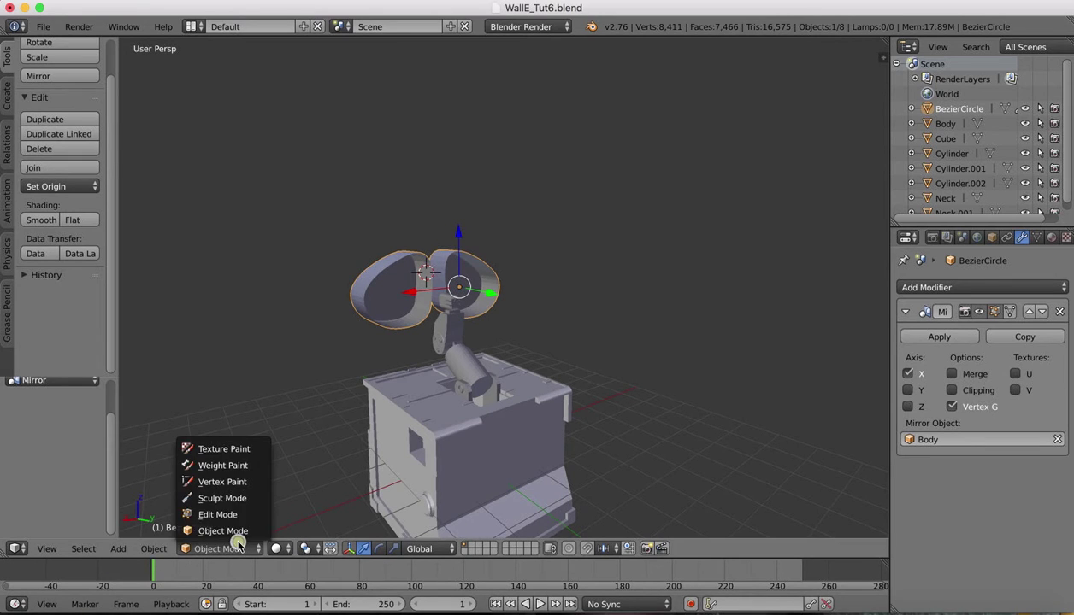
{"action": "left_click", "coordinate": [238, 516]}
{"action": "scroll", "coordinate": [545, 234], "scroll_direction": "right", "scroll_amount": 5}
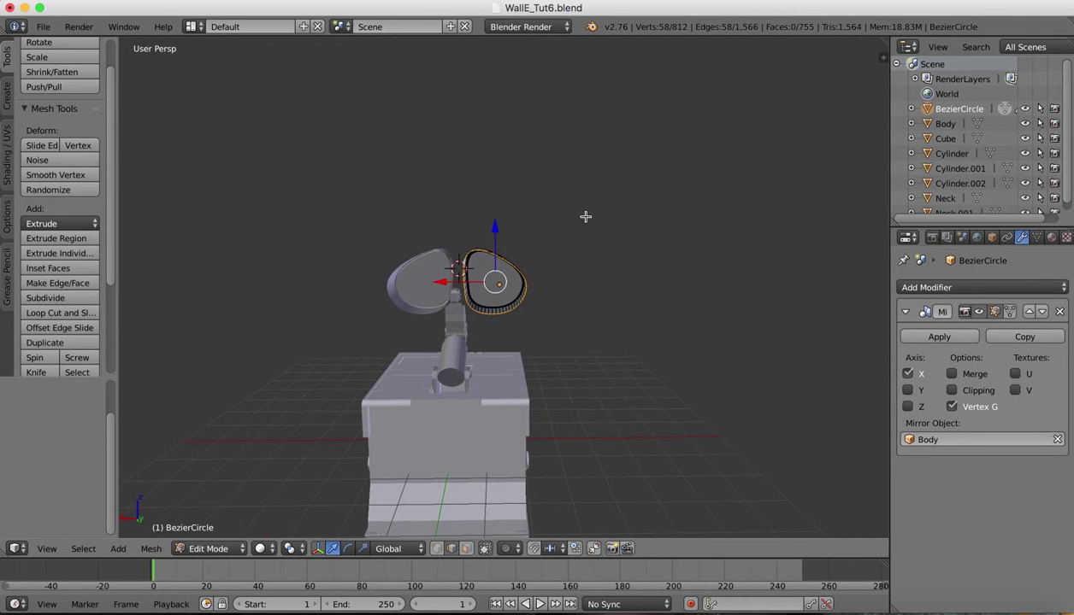
{"action": "left_click", "coordinate": [83, 551]}
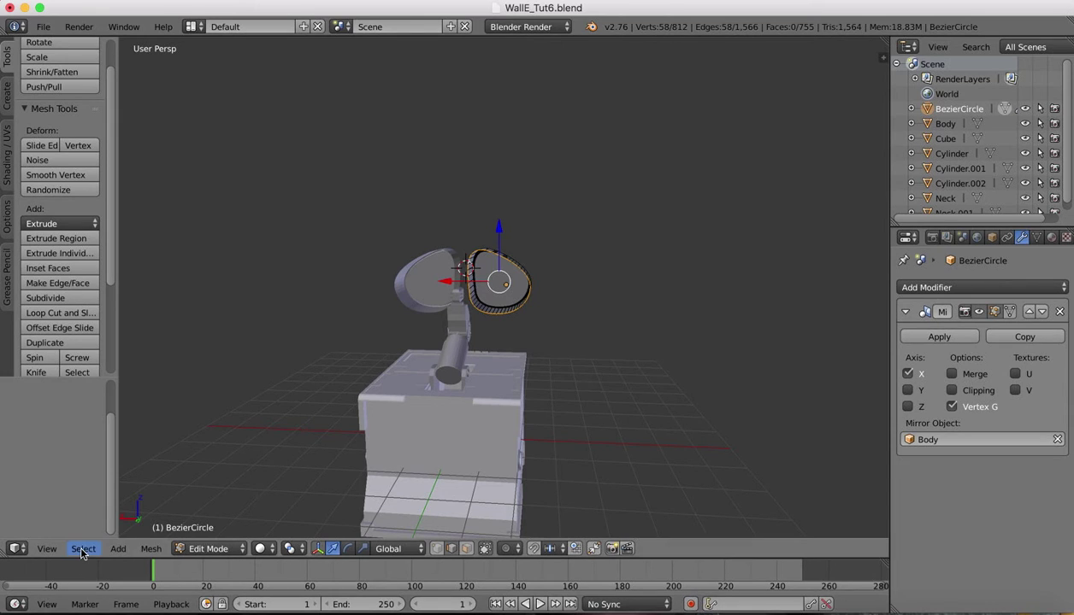
{"action": "left_click", "coordinate": [57, 283]}
{"action": "scroll", "coordinate": [539, 236], "scroll_direction": "up", "scroll_amount": 5}
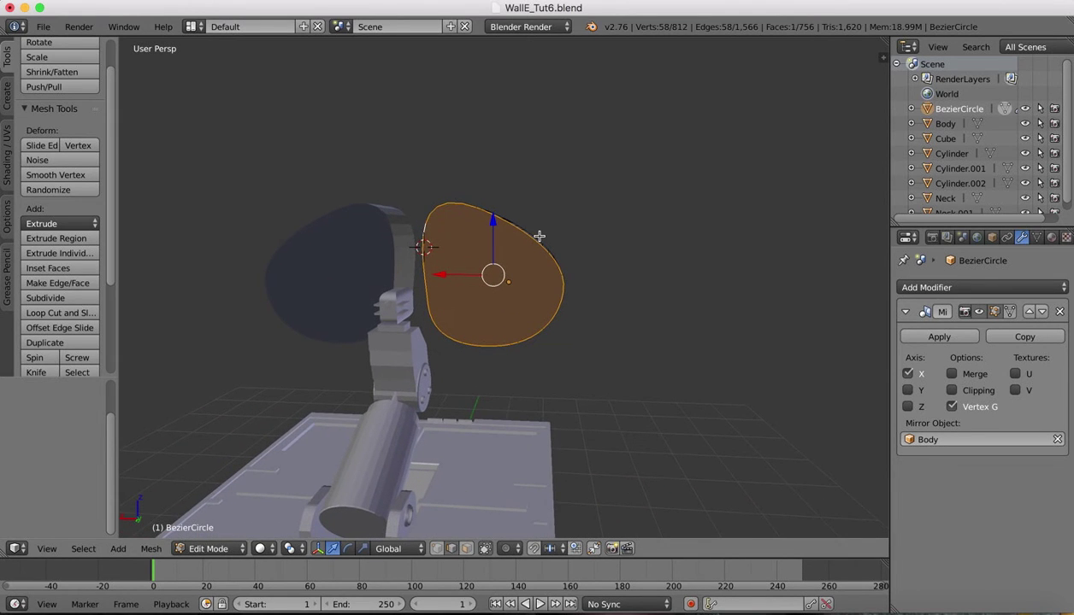
Extrude the eye's rear face in place and scale it to about 0.944 to form an inset border.
{"action": "key", "text": "e"}
{"action": "right_click", "coordinate": [562, 211]}
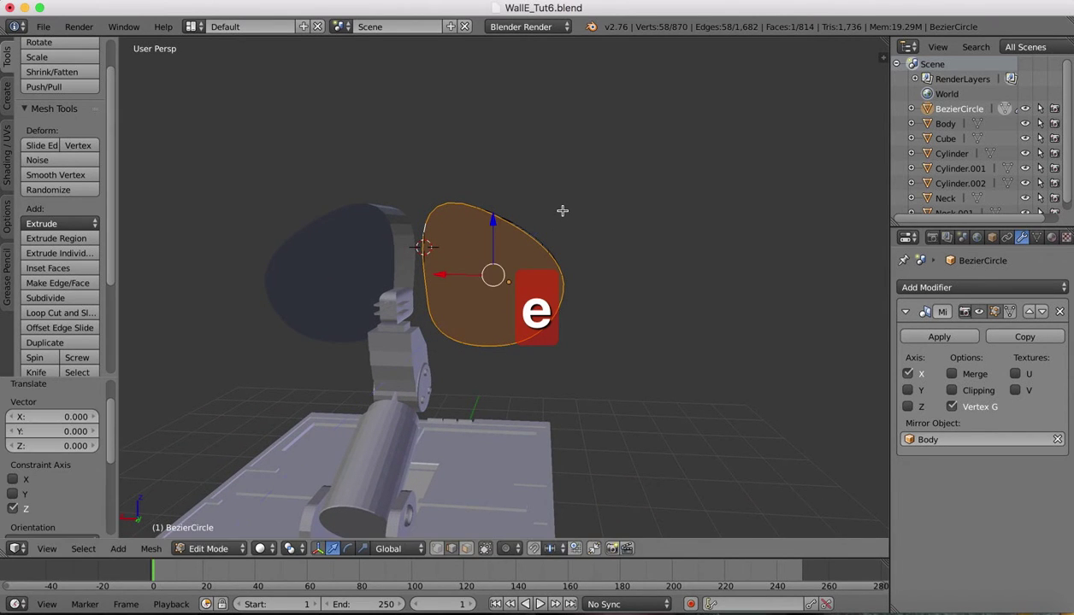
{"action": "key", "text": "s"}
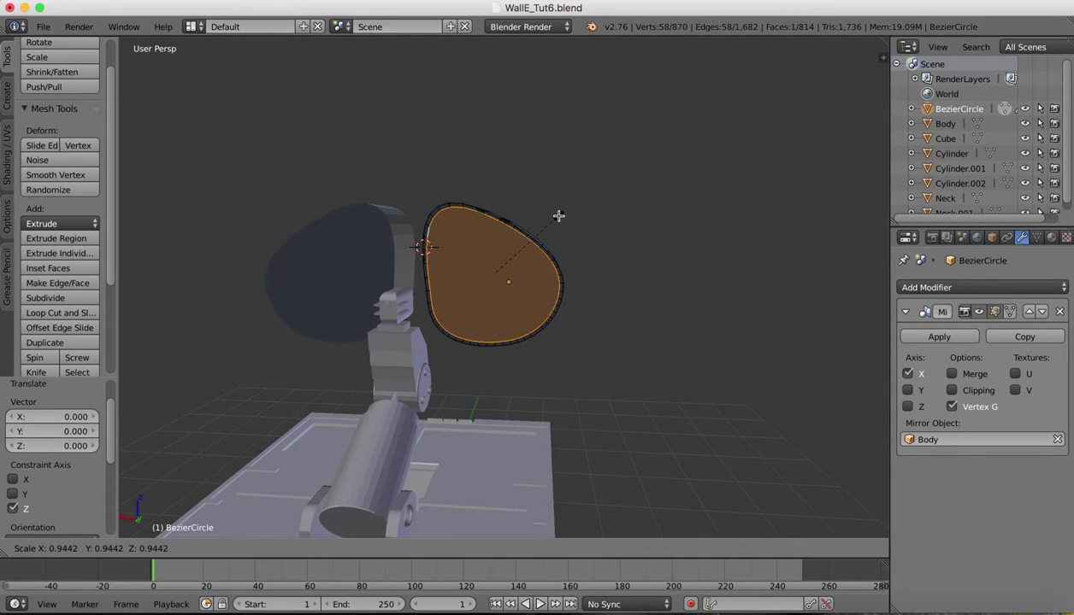
{"action": "left_click", "coordinate": [558, 217]}
{"action": "scroll", "coordinate": [623, 197], "scroll_direction": "right", "scroll_amount": 10}
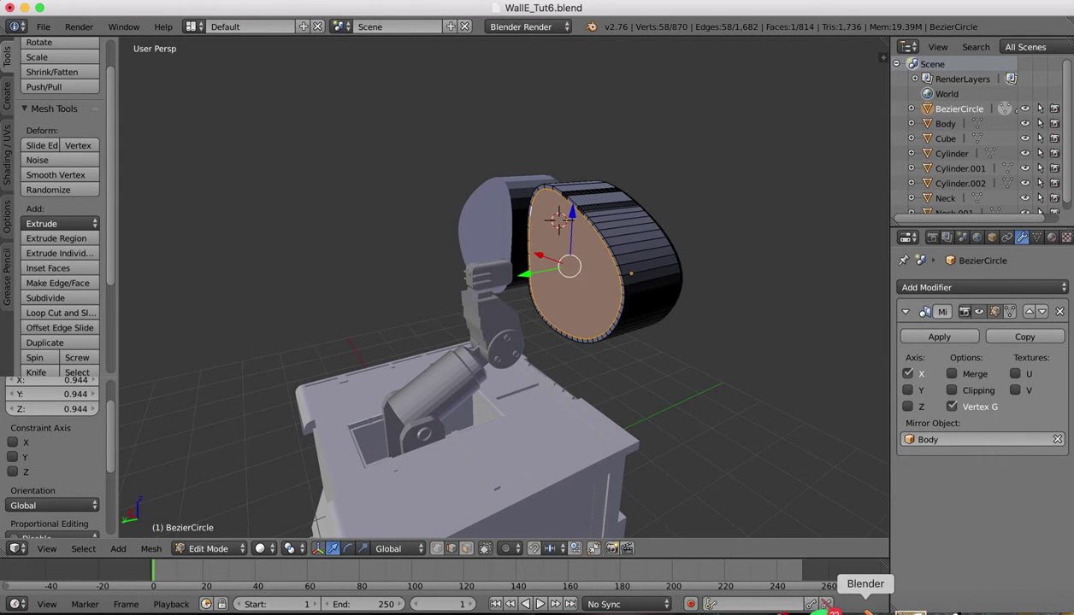
Check walle basic.jpg in Preview, return to Blender, and extrude the eye's inset rear face about 0.26 into the casing.
{"action": "left_click", "coordinate": [896, 611]}
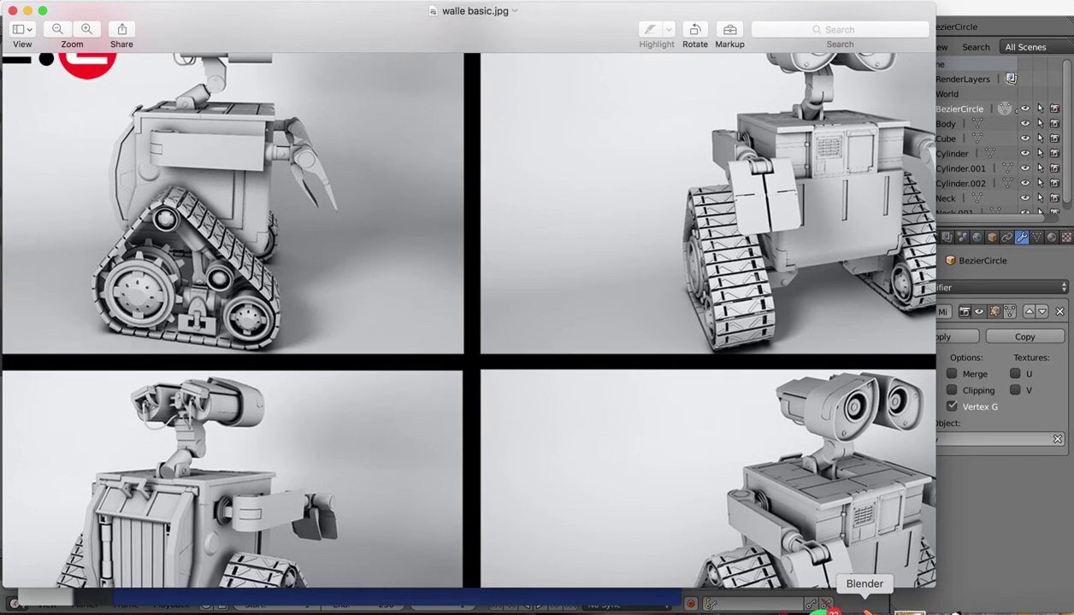
{"action": "left_click", "coordinate": [864, 609]}
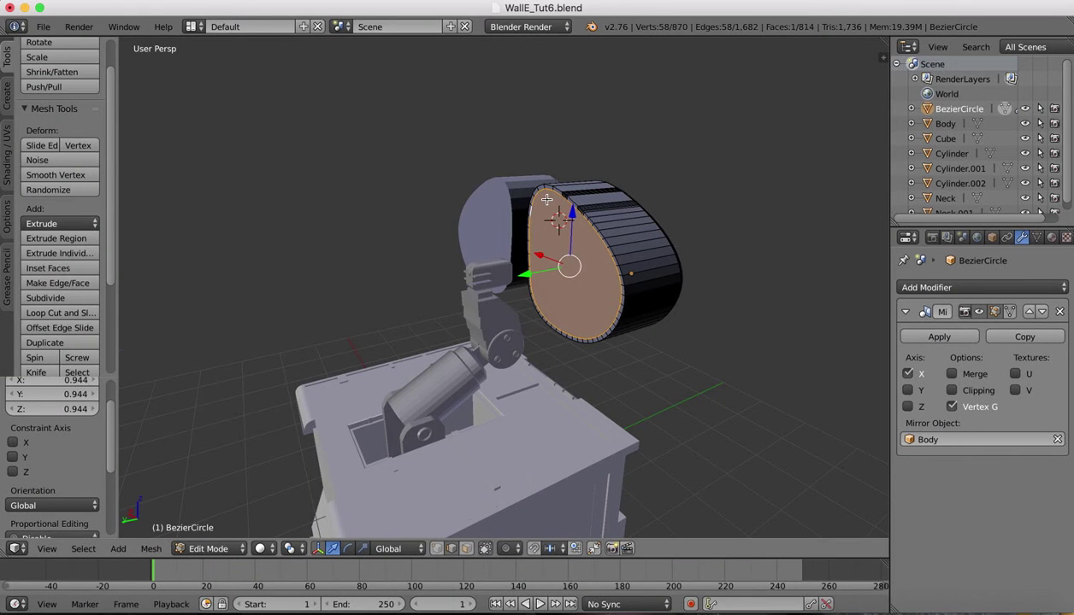
{"action": "key", "text": "e"}
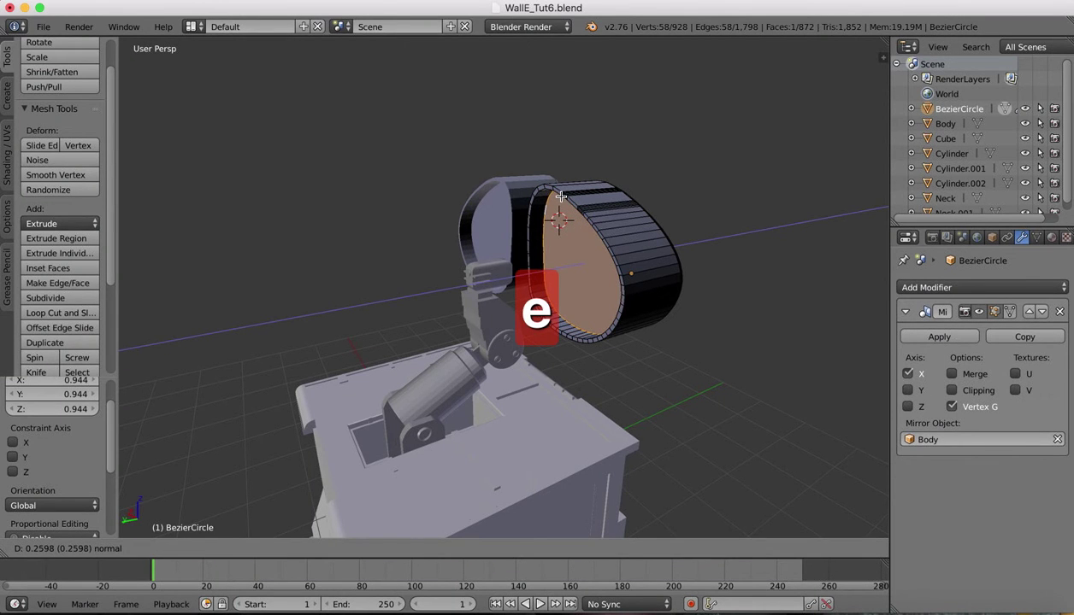
{"action": "left_click", "coordinate": [560, 197]}
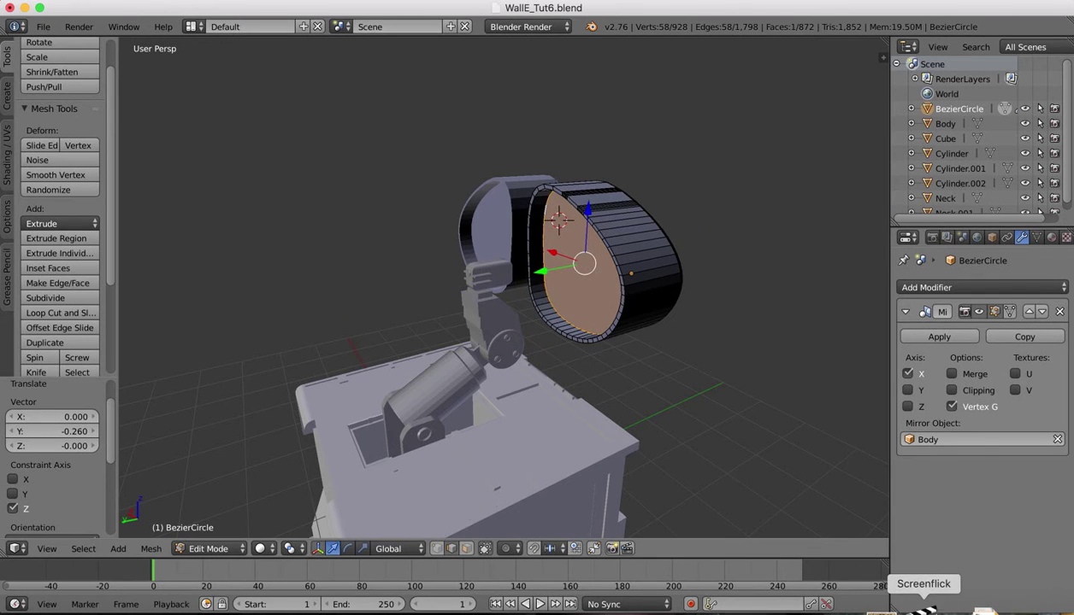
Check the reference in Preview again, return to Blender, extrude the recessed face in place and scale it to about 0.692.
{"action": "left_click", "coordinate": [894, 610]}
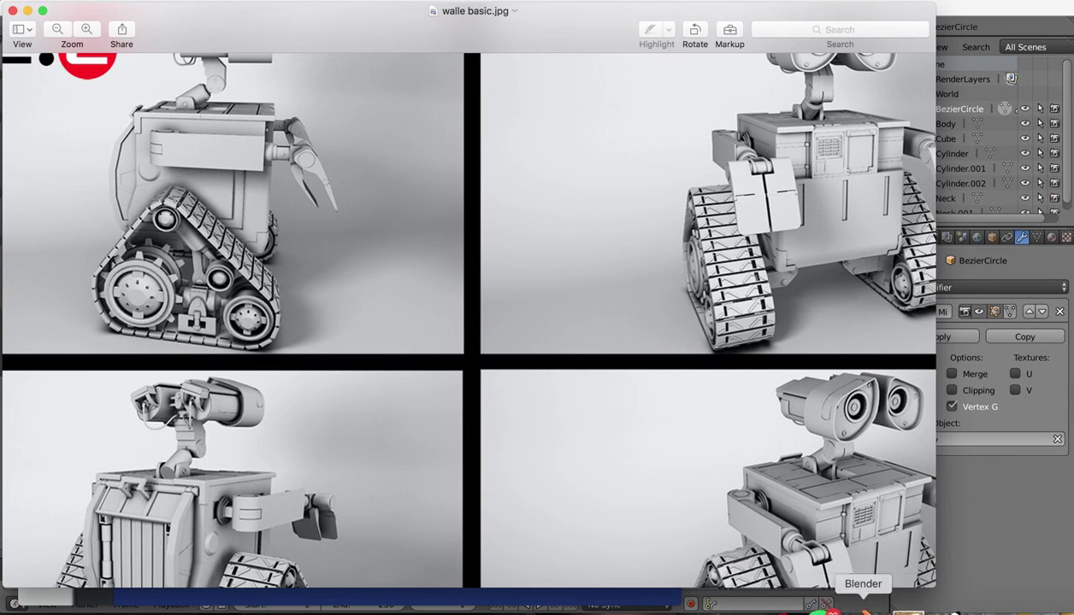
{"action": "left_click", "coordinate": [865, 611]}
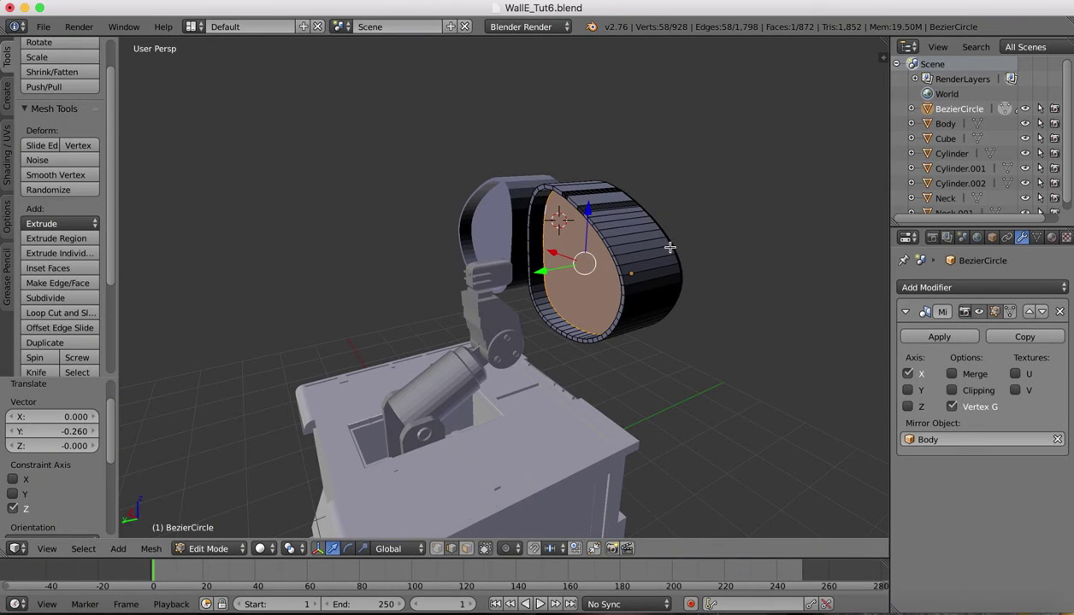
{"action": "key", "text": "e"}
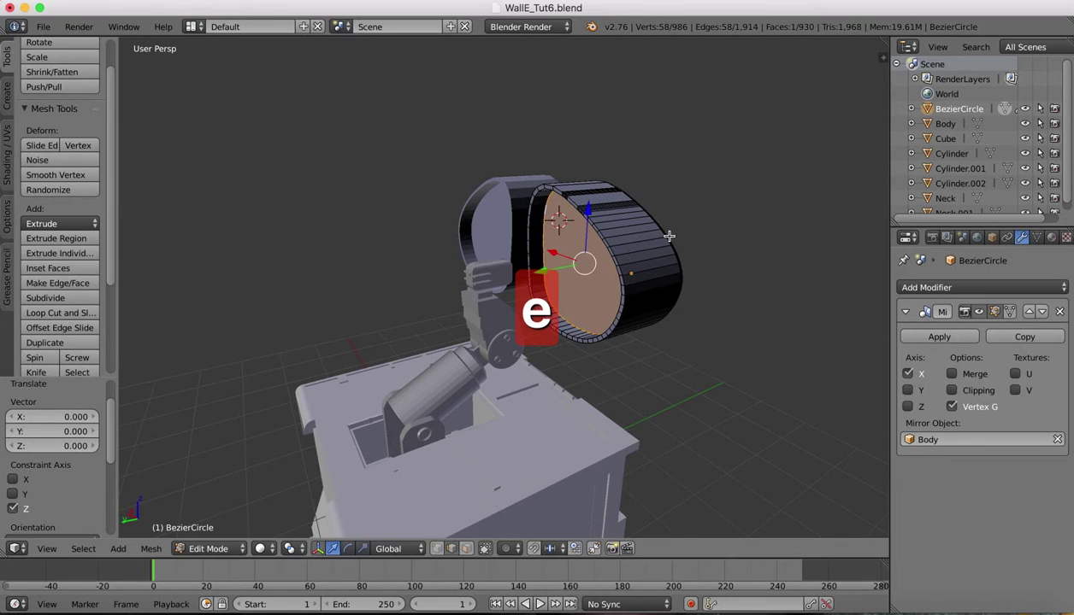
{"action": "key", "text": "s"}
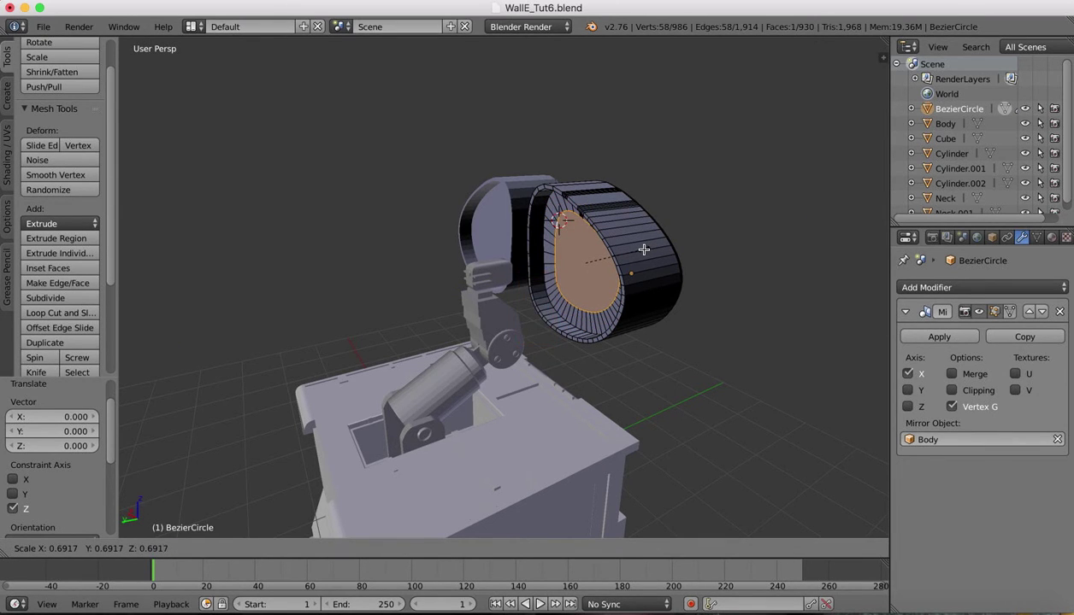
{"action": "left_click", "coordinate": [643, 249]}
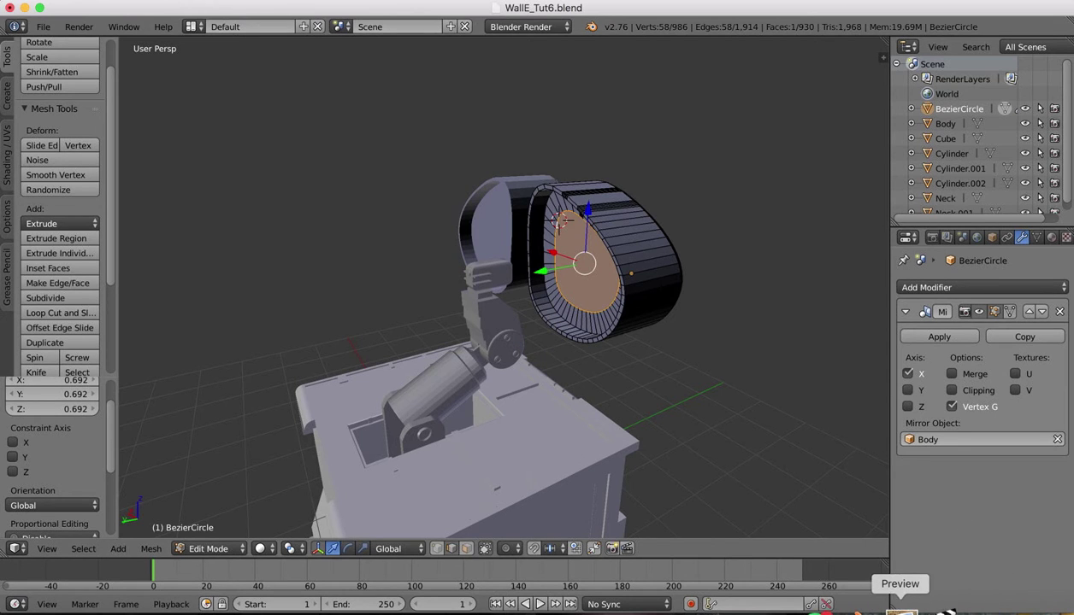
Study the eye barrels in Preview's walle basic.jpg, return to Blender, and extrude the inner rear face backward about 1.608.
{"action": "left_click", "coordinate": [898, 608]}
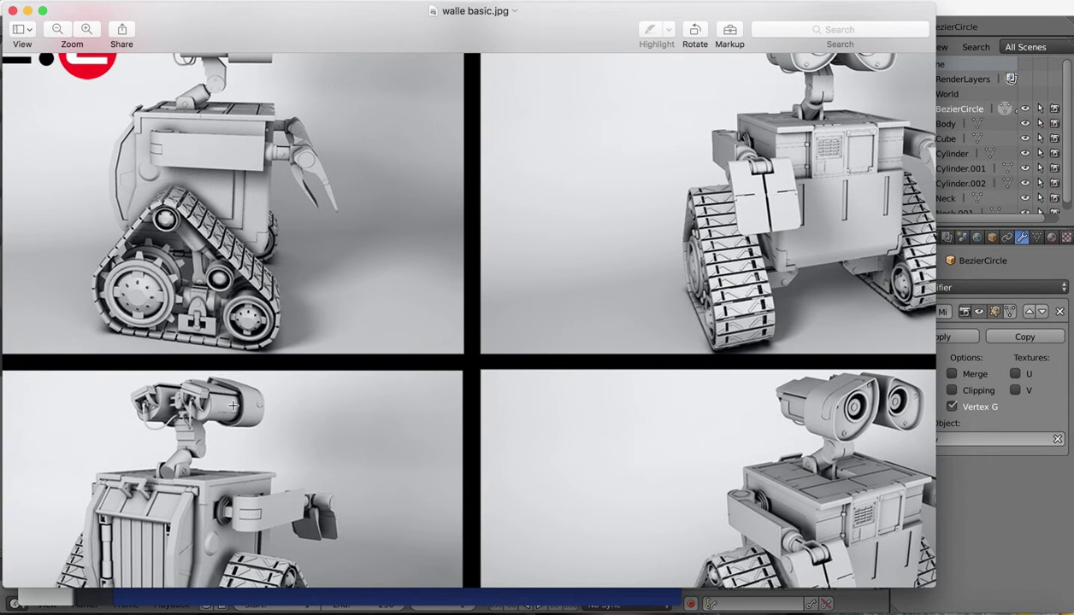
{"action": "scroll", "coordinate": [552, 199], "scroll_direction": "up", "scroll_amount": 3}
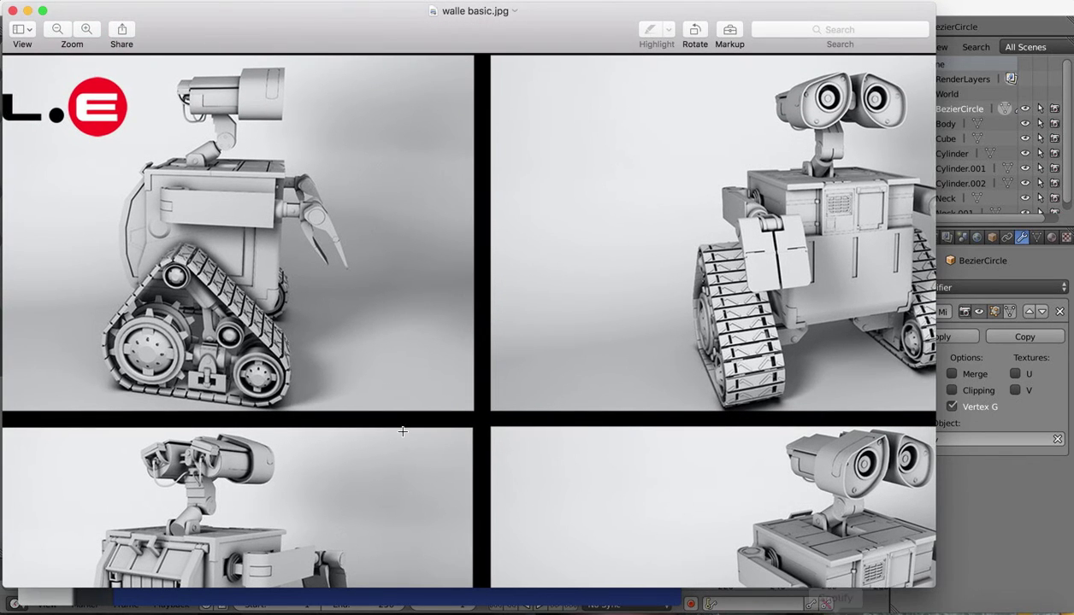
{"action": "scroll", "coordinate": [322, 419], "scroll_direction": "down", "scroll_amount": 2}
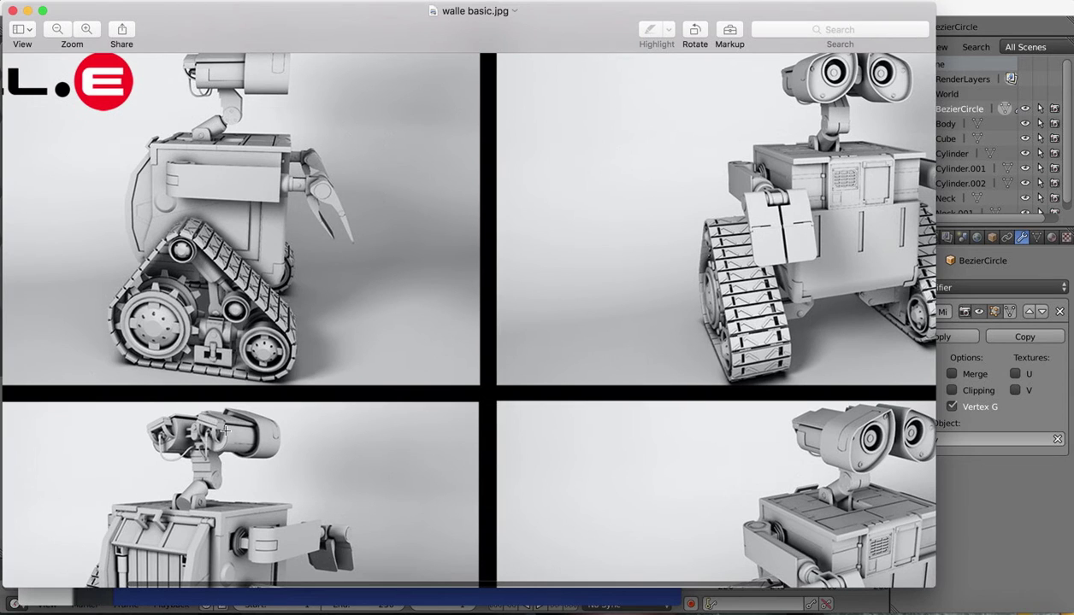
{"action": "scroll", "coordinate": [209, 430], "scroll_direction": "up", "scroll_amount": 8}
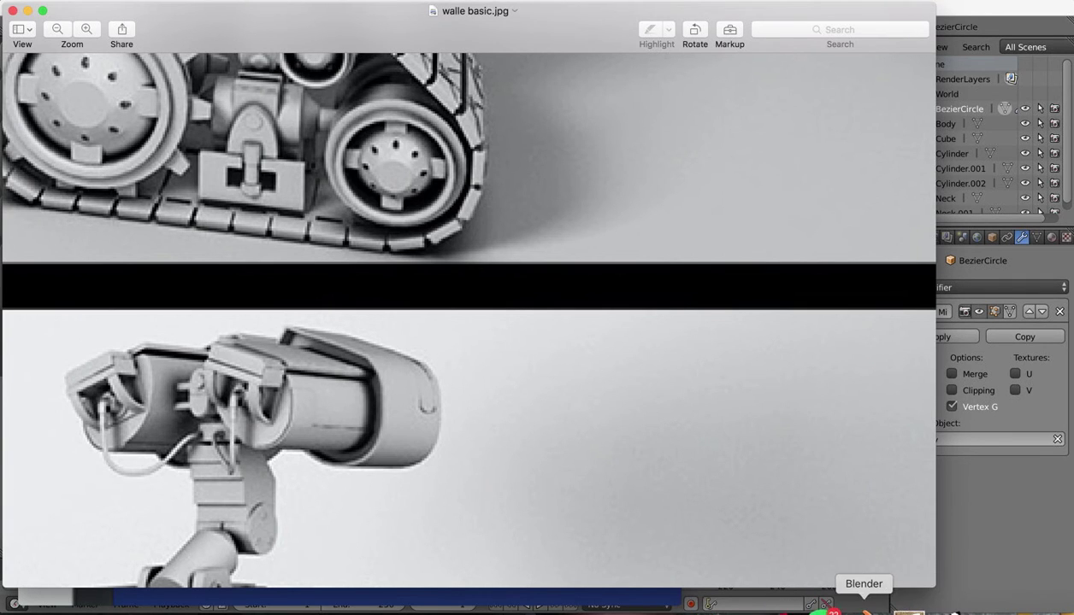
{"action": "left_click", "coordinate": [862, 611]}
{"action": "key", "text": "e"}
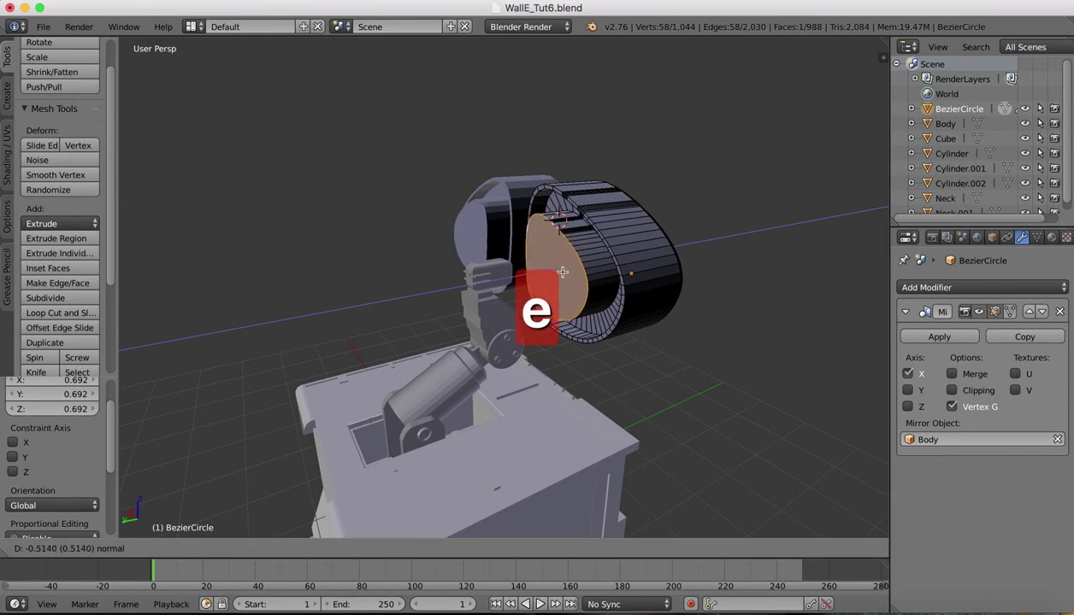
{"action": "left_click", "coordinate": [489, 293]}
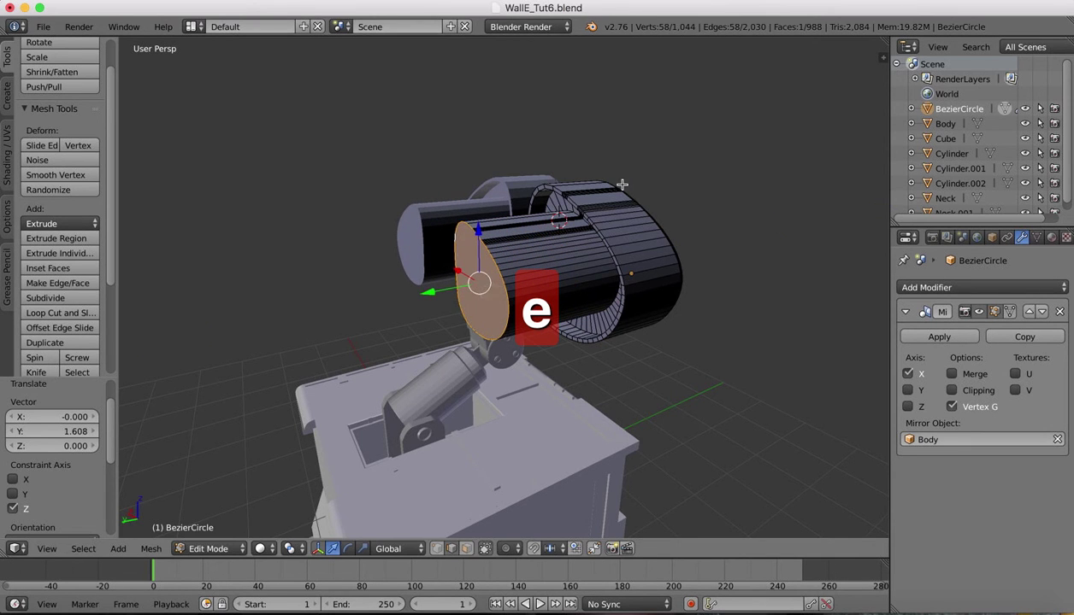
Inspect the extruded eye barrels from front and back, compare them with the side and front references in Preview, and return to Blender.
{"action": "scroll", "coordinate": [623, 184], "scroll_direction": "right", "scroll_amount": 10}
{"action": "scroll", "coordinate": [623, 185], "scroll_direction": "right", "scroll_amount": 10}
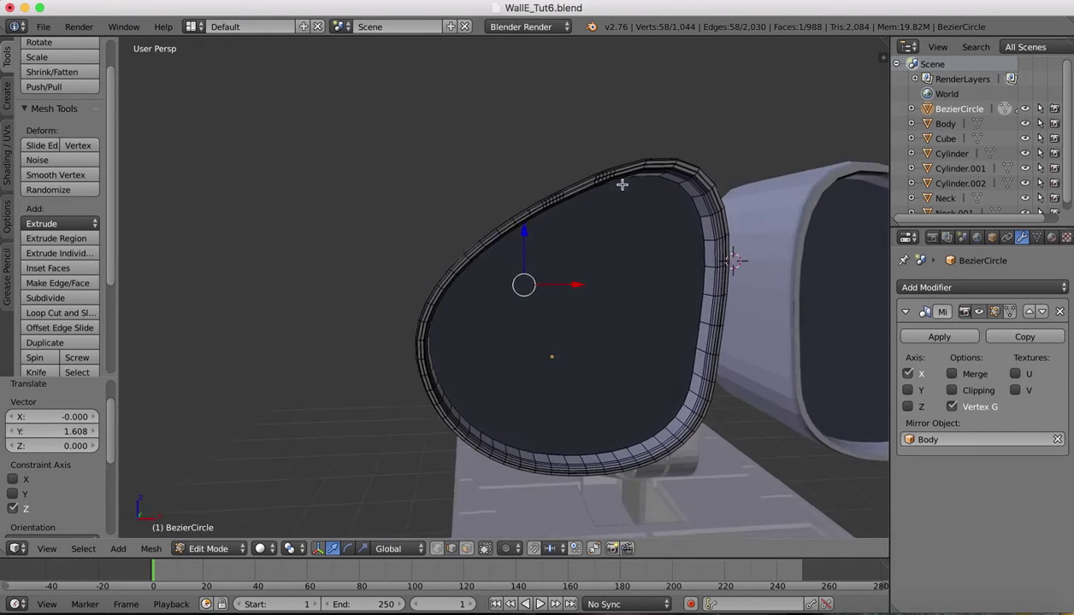
{"action": "scroll", "coordinate": [623, 185], "scroll_direction": "down", "scroll_amount": 9}
{"action": "scroll", "coordinate": [622, 184], "scroll_direction": "right", "scroll_amount": 3}
{"action": "scroll", "coordinate": [623, 184], "scroll_direction": "left", "scroll_amount": 10}
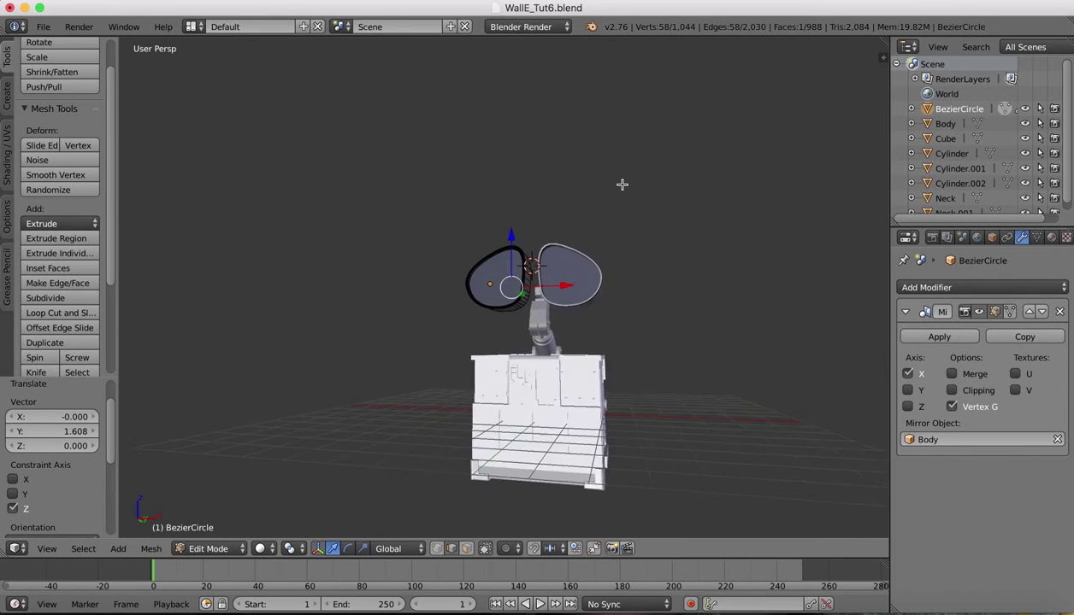
{"action": "scroll", "coordinate": [621, 185], "scroll_direction": "left", "scroll_amount": 5}
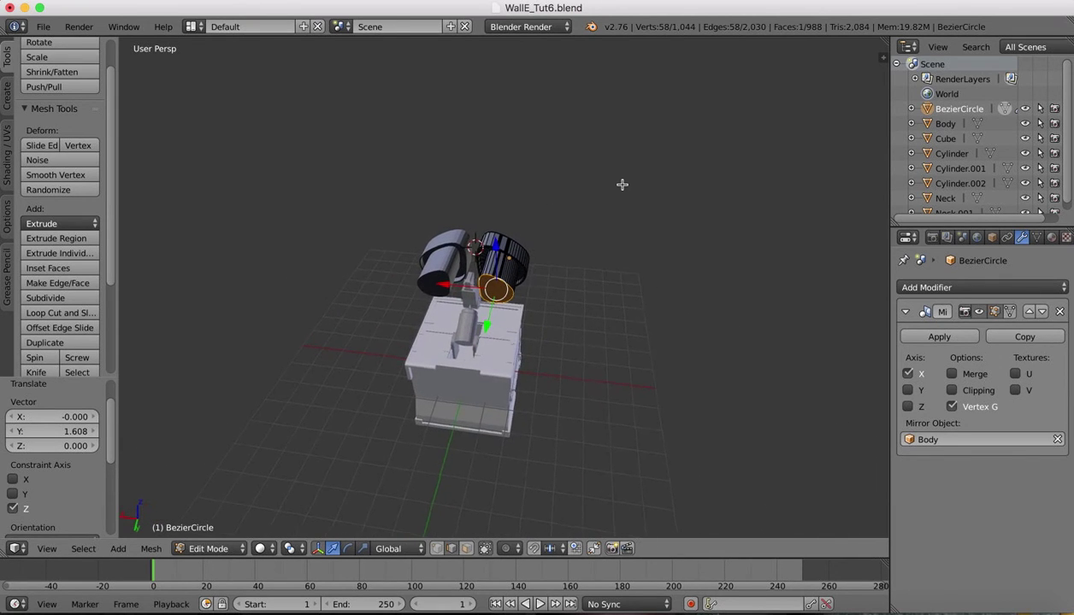
{"action": "left_click", "coordinate": [892, 609]}
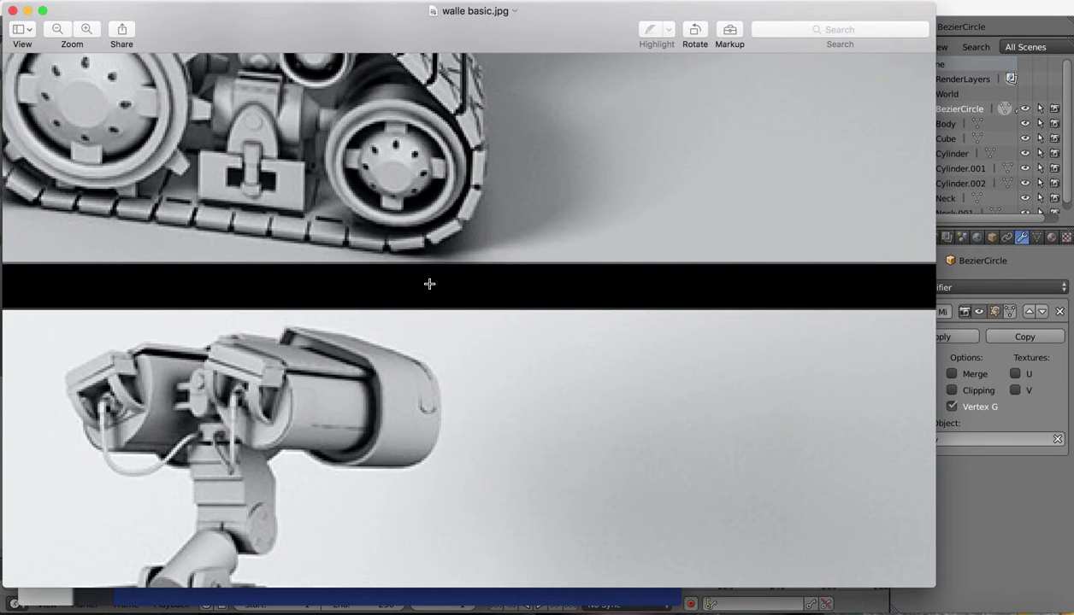
{"action": "scroll", "coordinate": [454, 302], "scroll_direction": "up", "scroll_amount": 5}
{"action": "scroll", "coordinate": [456, 303], "scroll_direction": "up", "scroll_amount": 8}
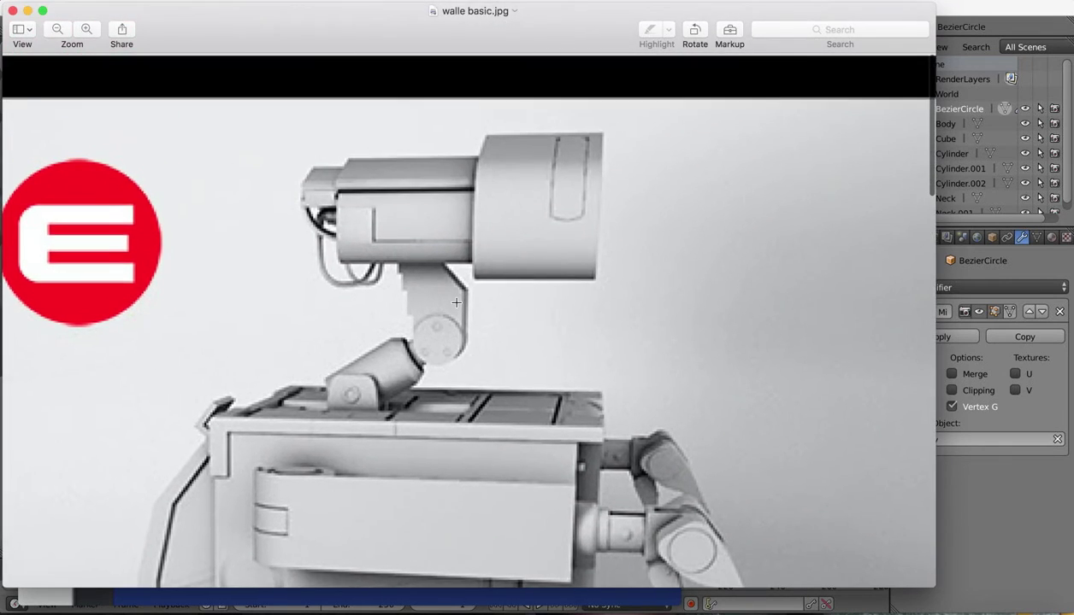
{"action": "scroll", "coordinate": [457, 302], "scroll_direction": "right", "scroll_amount": 15}
{"action": "scroll", "coordinate": [457, 302], "scroll_direction": "up", "scroll_amount": 4}
{"action": "scroll", "coordinate": [457, 303], "scroll_direction": "right", "scroll_amount": 4}
{"action": "scroll", "coordinate": [456, 302], "scroll_direction": "down", "scroll_amount": 1}
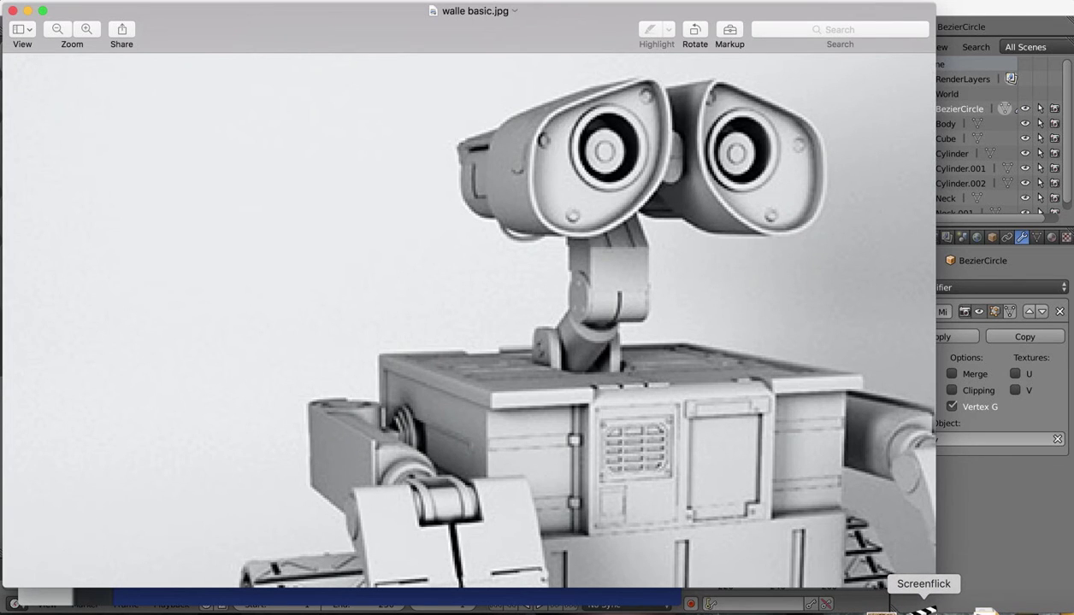
{"action": "left_click", "coordinate": [865, 609]}
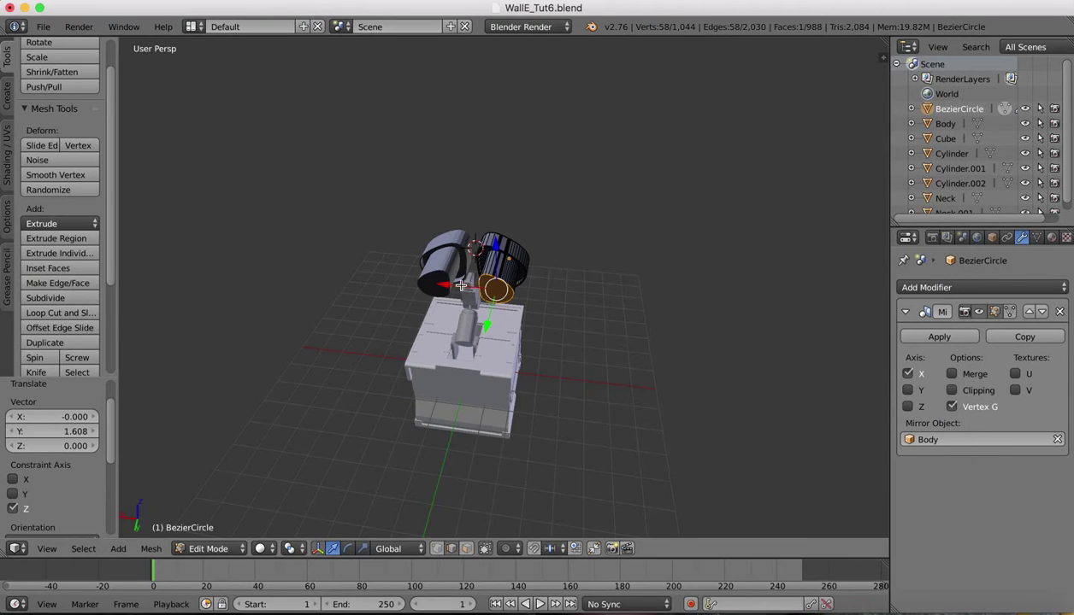
Switch to Object Mode and move the mirrored eyes about 0.093 along the X axis to bring them closer together.
{"action": "left_click", "coordinate": [208, 549]}
{"action": "left_click", "coordinate": [214, 527]}
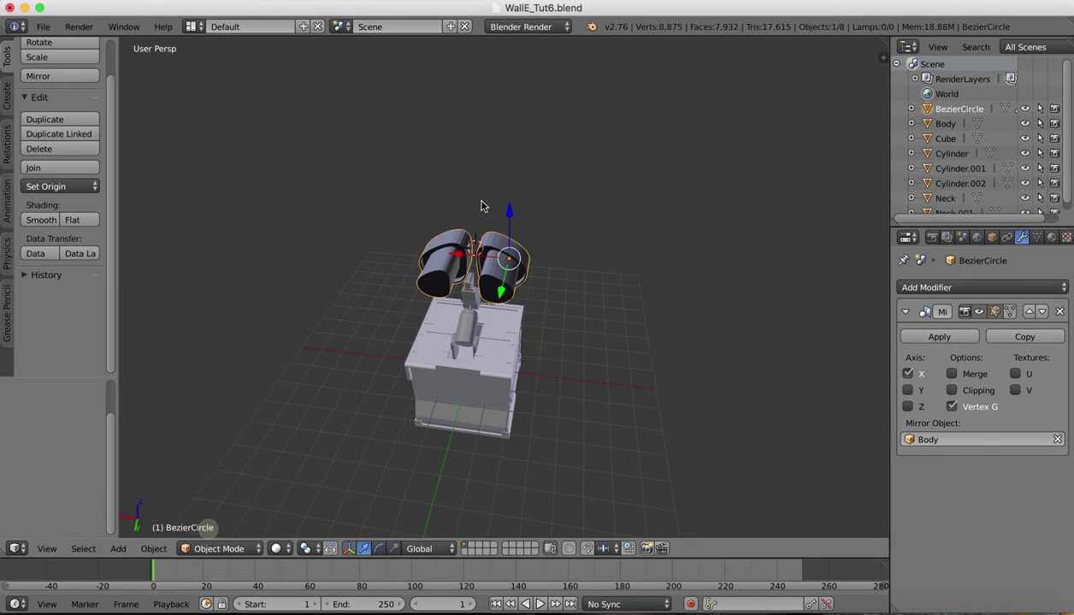
{"action": "scroll", "coordinate": [490, 221], "scroll_direction": "up", "scroll_amount": 6}
{"action": "scroll", "coordinate": [491, 221], "scroll_direction": "right", "scroll_amount": 5}
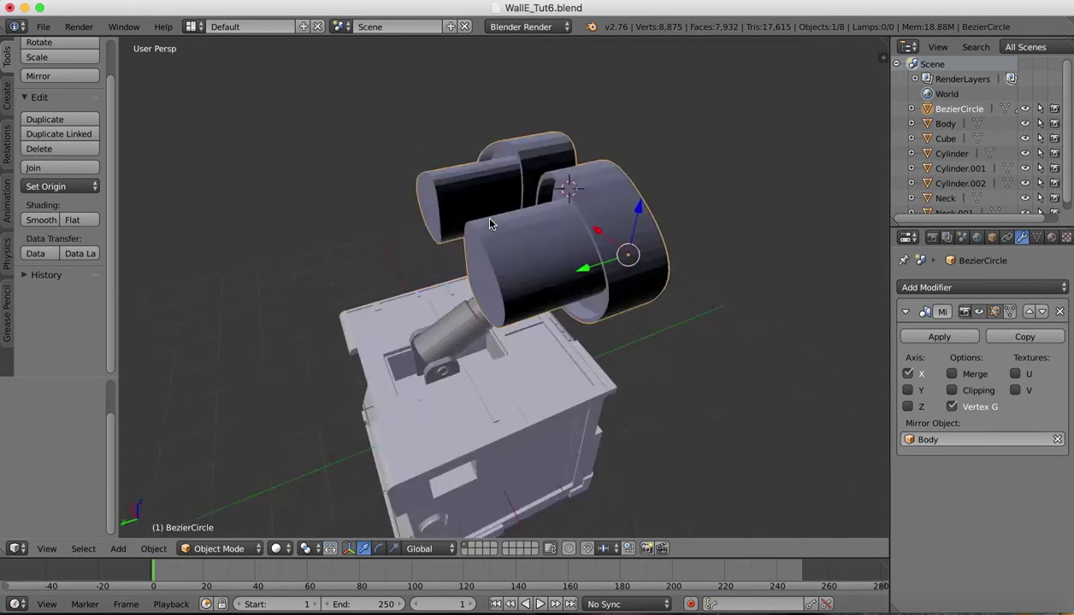
{"action": "scroll", "coordinate": [490, 222], "scroll_direction": "left", "scroll_amount": 5}
{"action": "scroll", "coordinate": [491, 222], "scroll_direction": "down", "scroll_amount": 5}
{"action": "scroll", "coordinate": [491, 222], "scroll_direction": "left", "scroll_amount": 5}
{"action": "scroll", "coordinate": [491, 222], "scroll_direction": "right", "scroll_amount": 8}
{"action": "scroll", "coordinate": [491, 222], "scroll_direction": "left", "scroll_amount": 3}
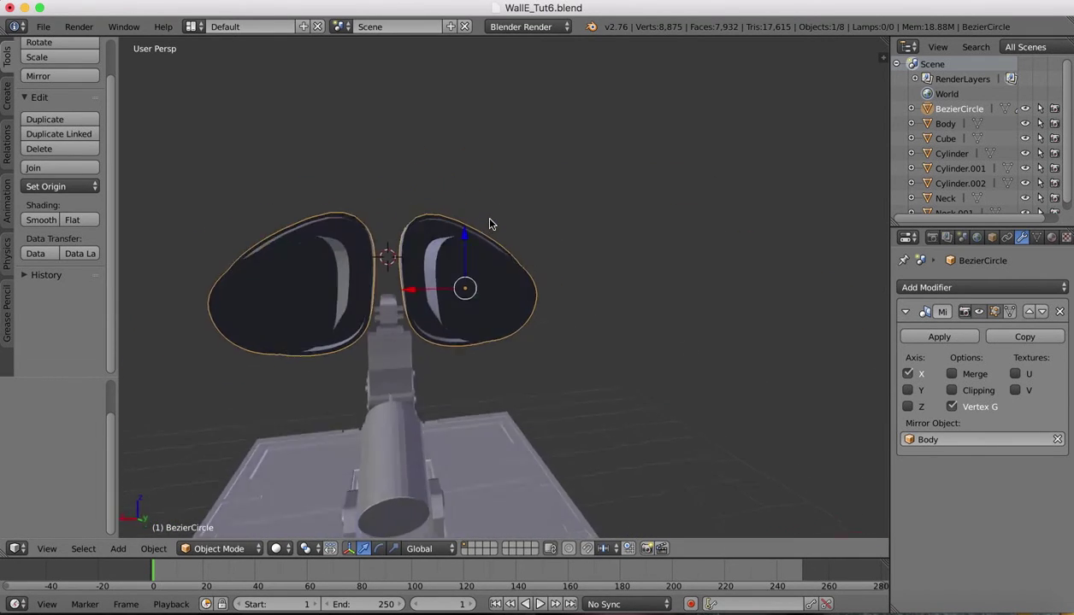
{"action": "scroll", "coordinate": [491, 220], "scroll_direction": "up", "scroll_amount": 6}
{"action": "scroll", "coordinate": [490, 219], "scroll_direction": "up", "scroll_amount": 3}
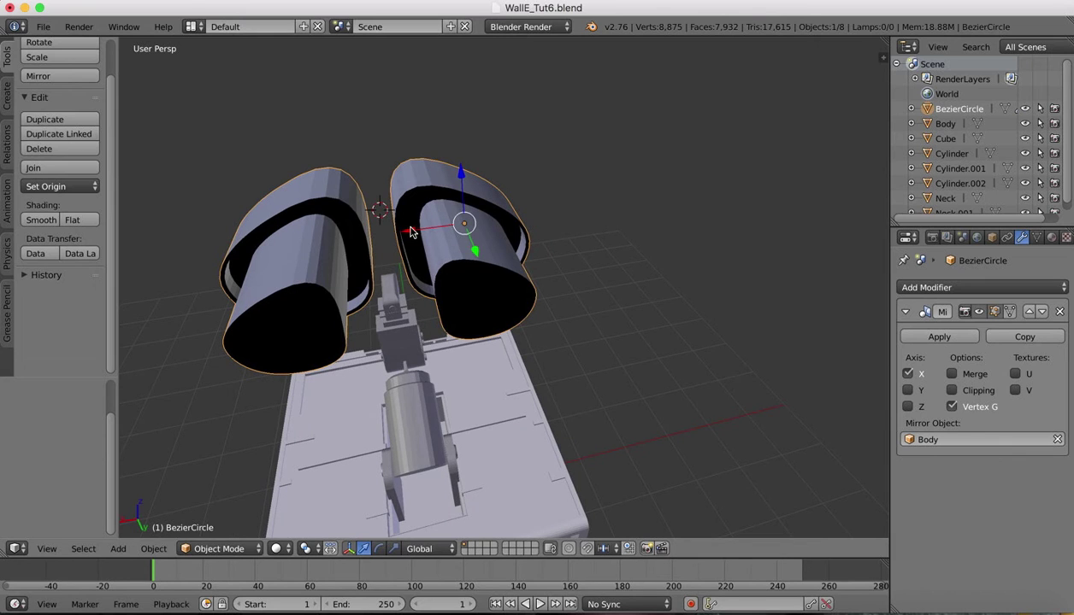
{"action": "key", "text": "g"}
{"action": "key", "text": "x"}
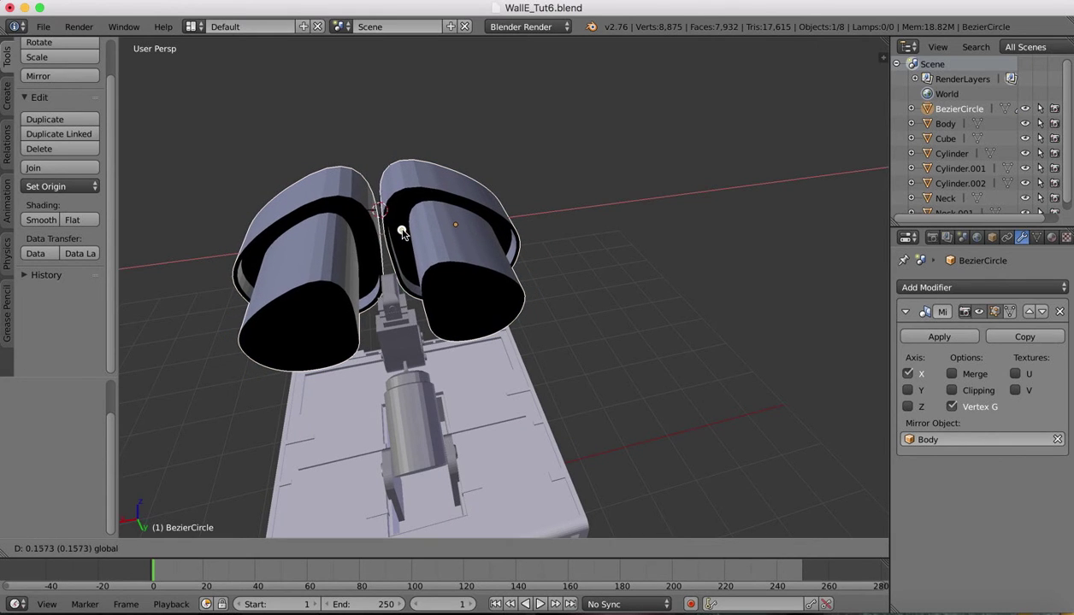
{"action": "left_click", "coordinate": [405, 234]}
Select the neck's upper bracket object (Cube) between the eyes and switch it to Edit Mode.
{"action": "scroll", "coordinate": [405, 233], "scroll_direction": "right", "scroll_amount": 15}
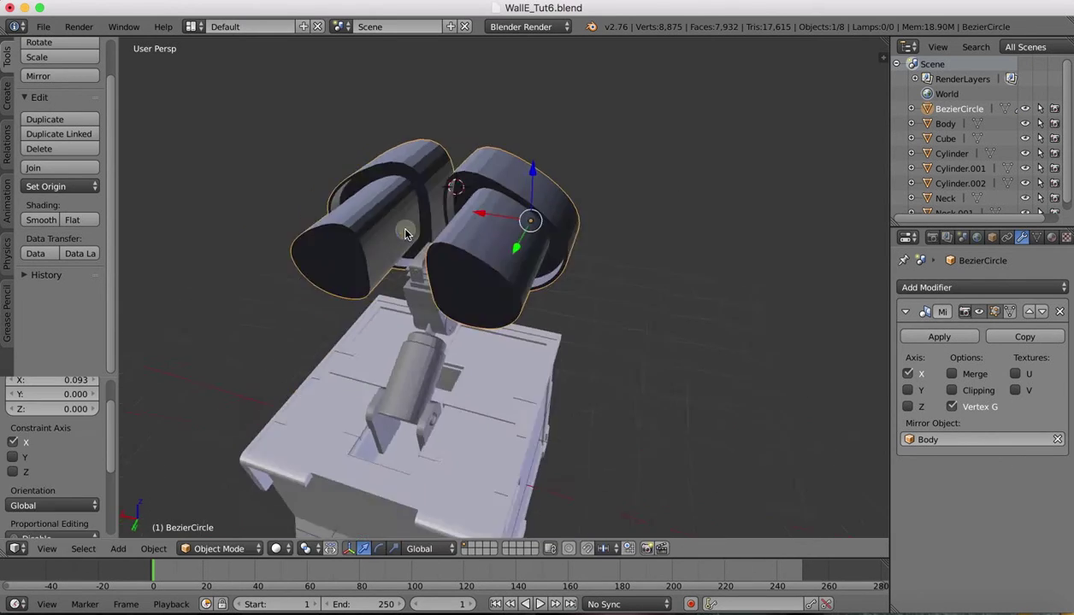
{"action": "scroll", "coordinate": [406, 234], "scroll_direction": "down", "scroll_amount": 4}
{"action": "scroll", "coordinate": [405, 234], "scroll_direction": "left", "scroll_amount": 3}
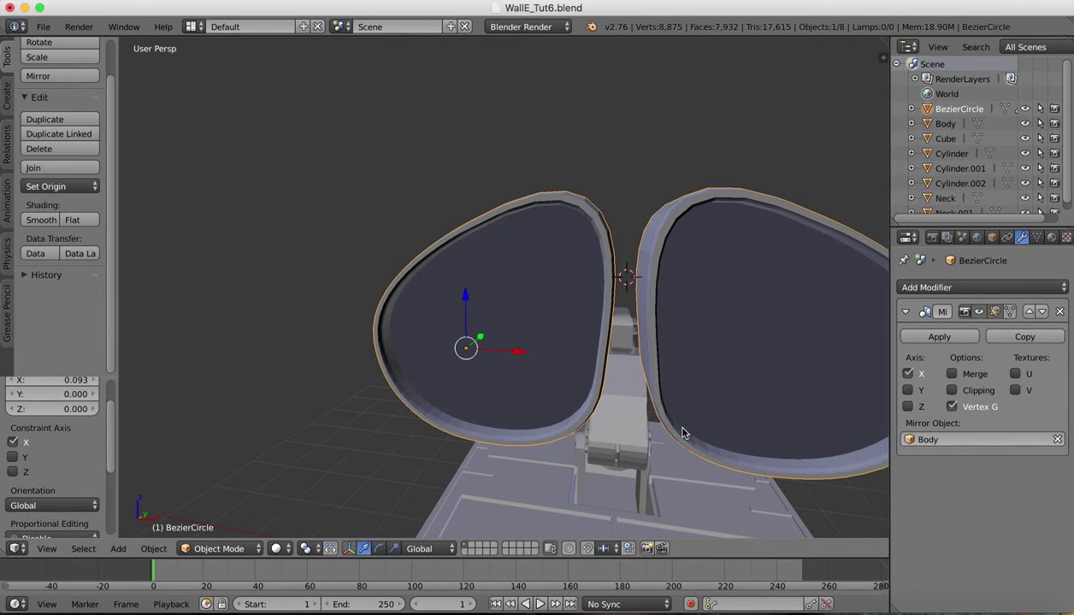
{"action": "right_click", "coordinate": [628, 433]}
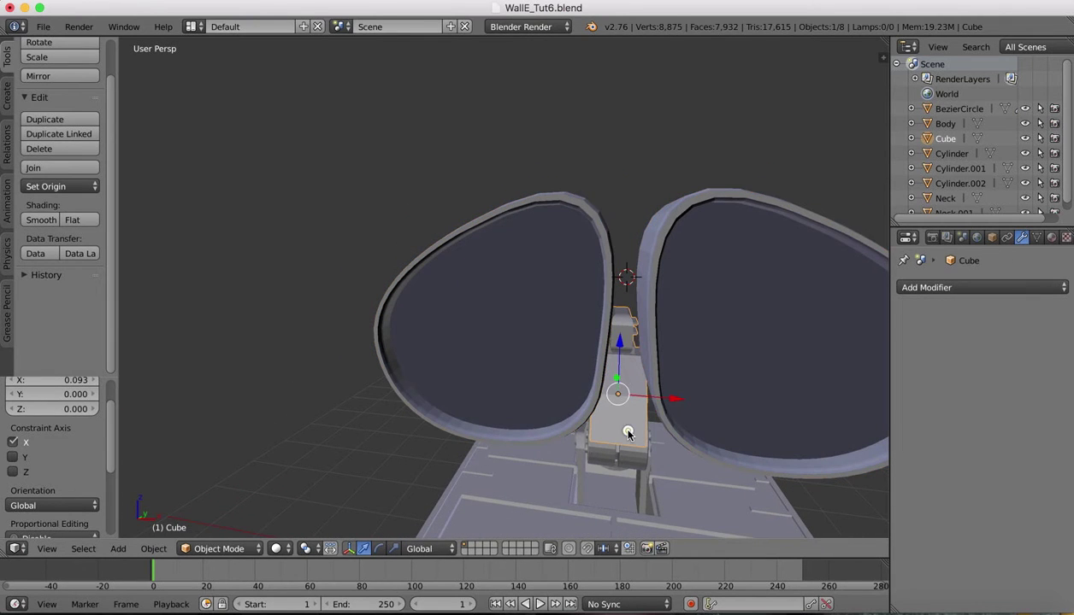
{"action": "left_click", "coordinate": [219, 548]}
{"action": "left_click", "coordinate": [215, 517]}
Examine the neck bracket from front, side and back to see how it sits between the two eye barrels.
{"action": "scroll", "coordinate": [661, 348], "scroll_direction": "right", "scroll_amount": 3}
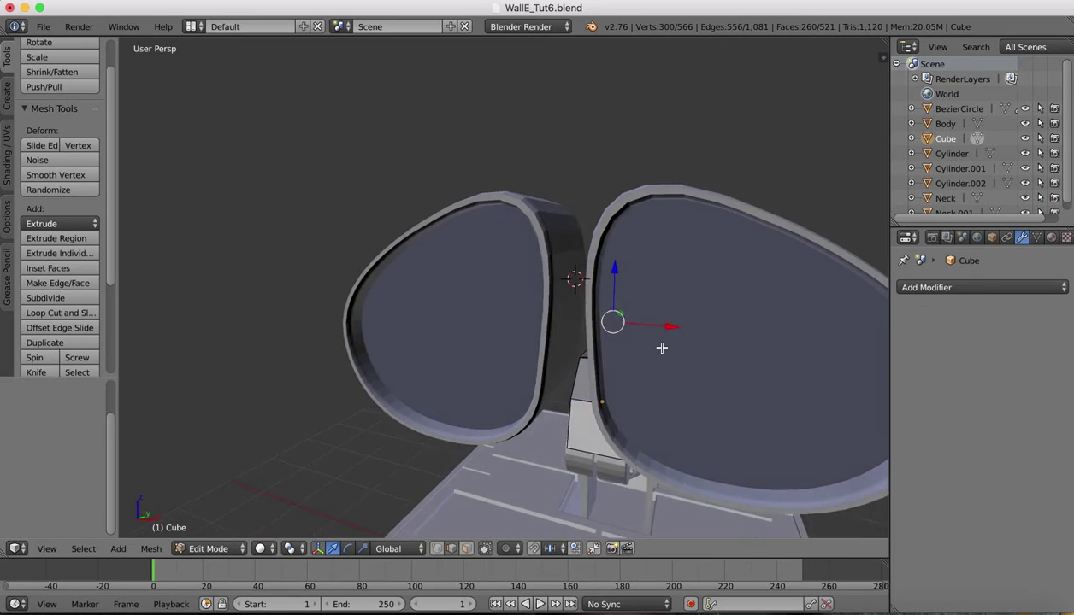
{"action": "scroll", "coordinate": [662, 347], "scroll_direction": "left", "scroll_amount": 3}
{"action": "scroll", "coordinate": [662, 348], "scroll_direction": "down", "scroll_amount": 3}
{"action": "scroll", "coordinate": [661, 348], "scroll_direction": "right", "scroll_amount": 12}
{"action": "scroll", "coordinate": [662, 348], "scroll_direction": "left", "scroll_amount": 10}
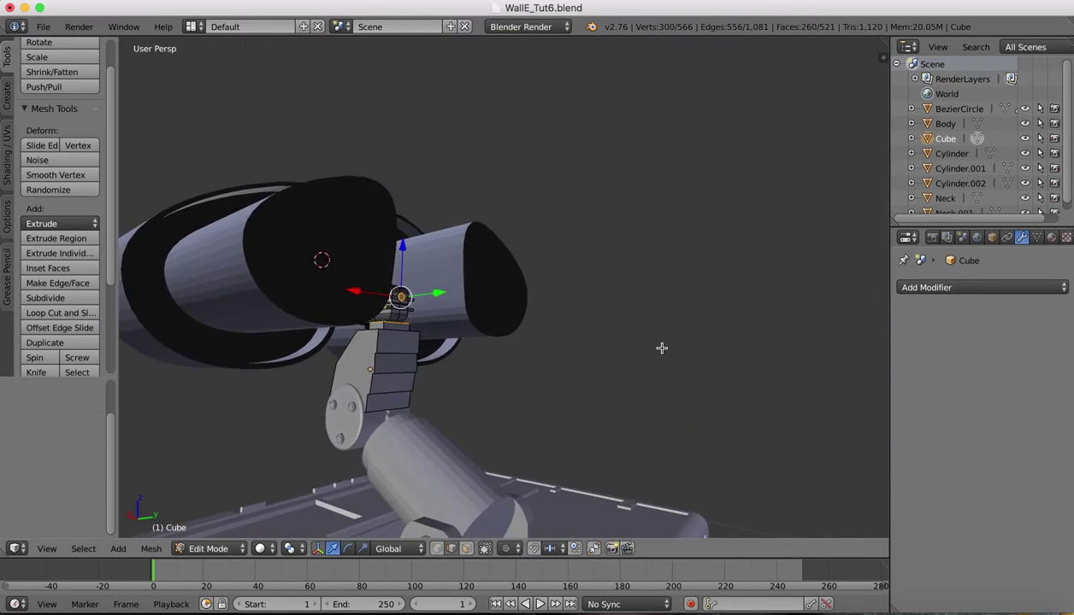
{"action": "scroll", "coordinate": [662, 348], "scroll_direction": "left", "scroll_amount": 10}
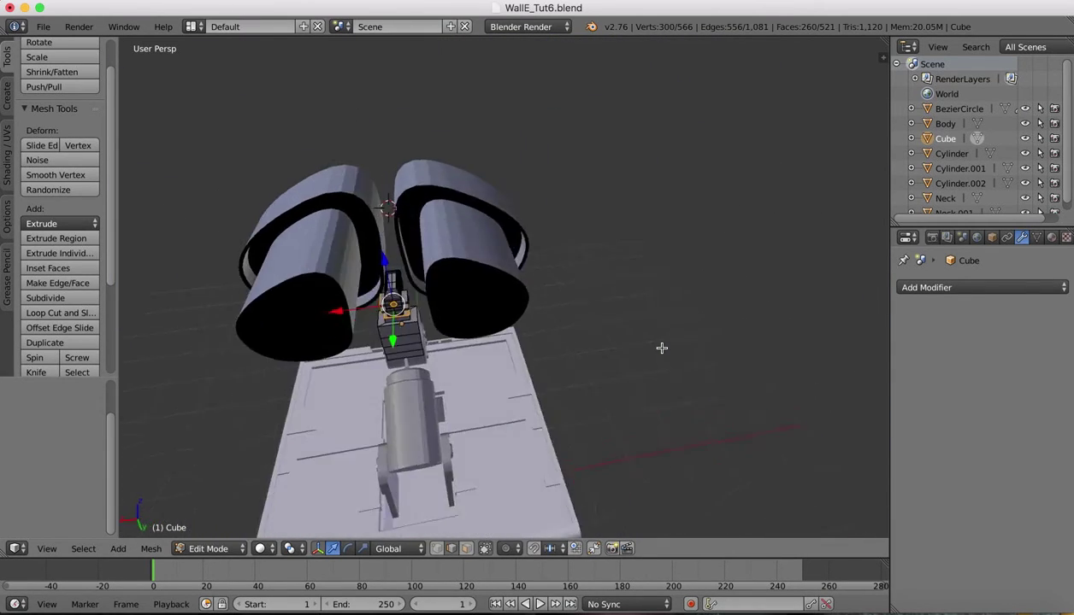
{"action": "scroll", "coordinate": [662, 348], "scroll_direction": "left", "scroll_amount": 10}
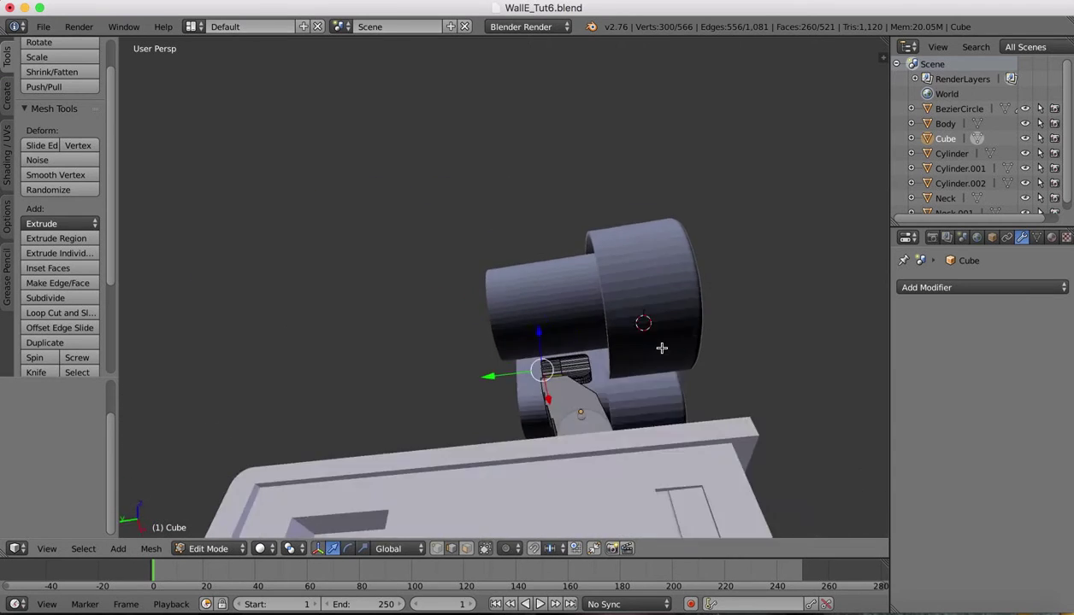
{"action": "scroll", "coordinate": [662, 348], "scroll_direction": "left", "scroll_amount": 2}
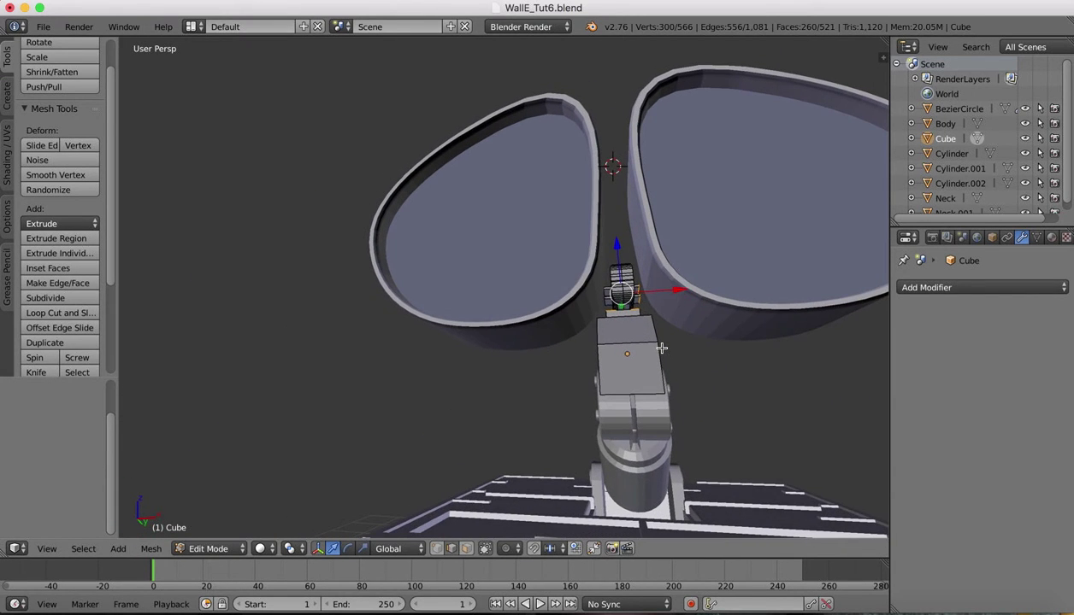
{"action": "key", "text": "s"}
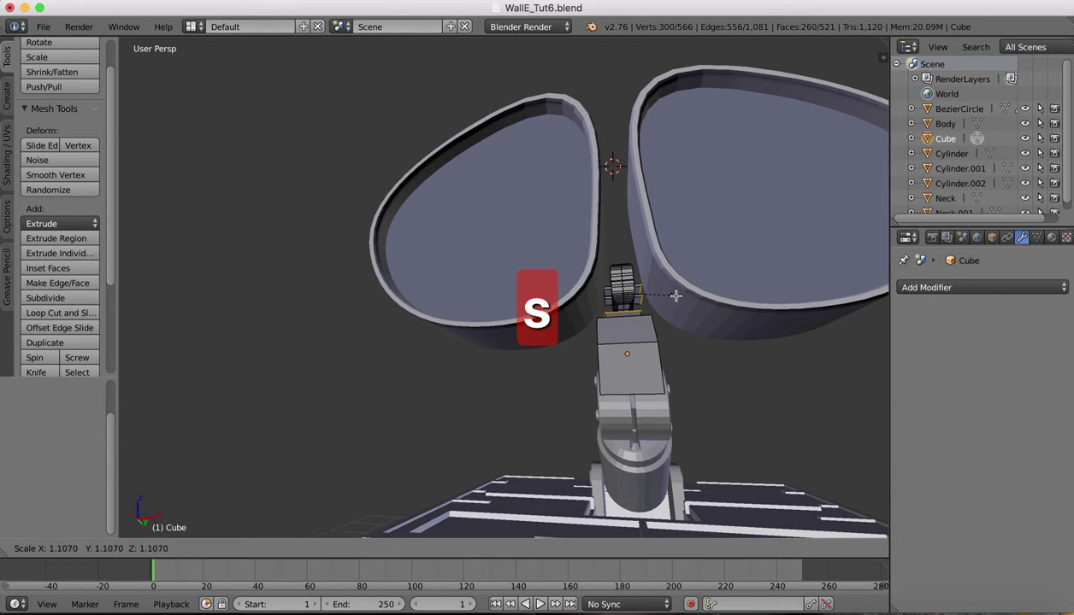
{"action": "left_click", "coordinate": [675, 295]}
{"action": "left_click", "coordinate": [211, 548]}
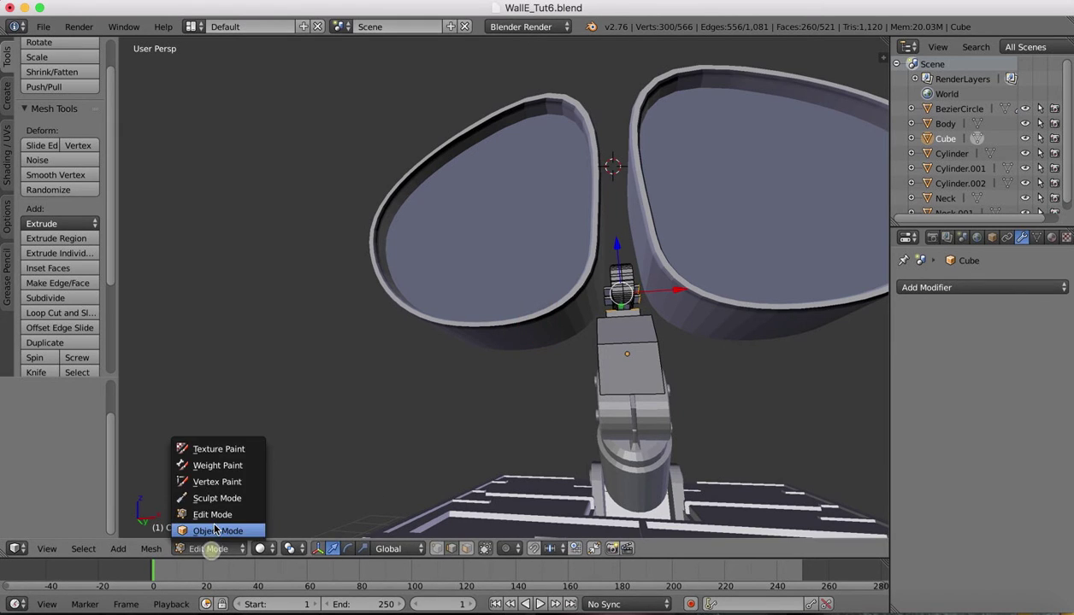
{"action": "left_click", "coordinate": [216, 531]}
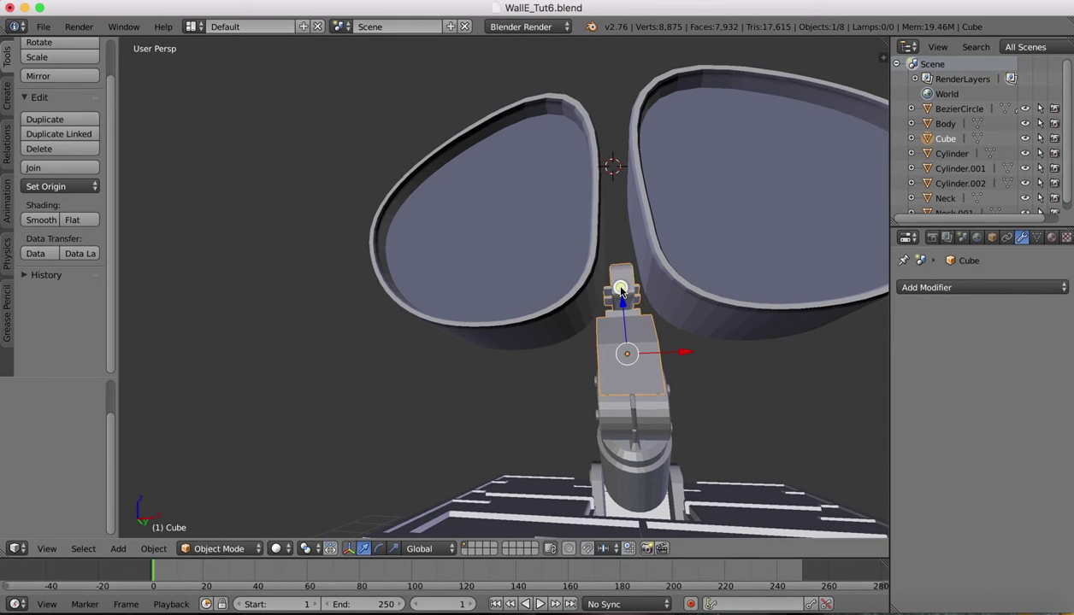
{"action": "key", "text": "s"}
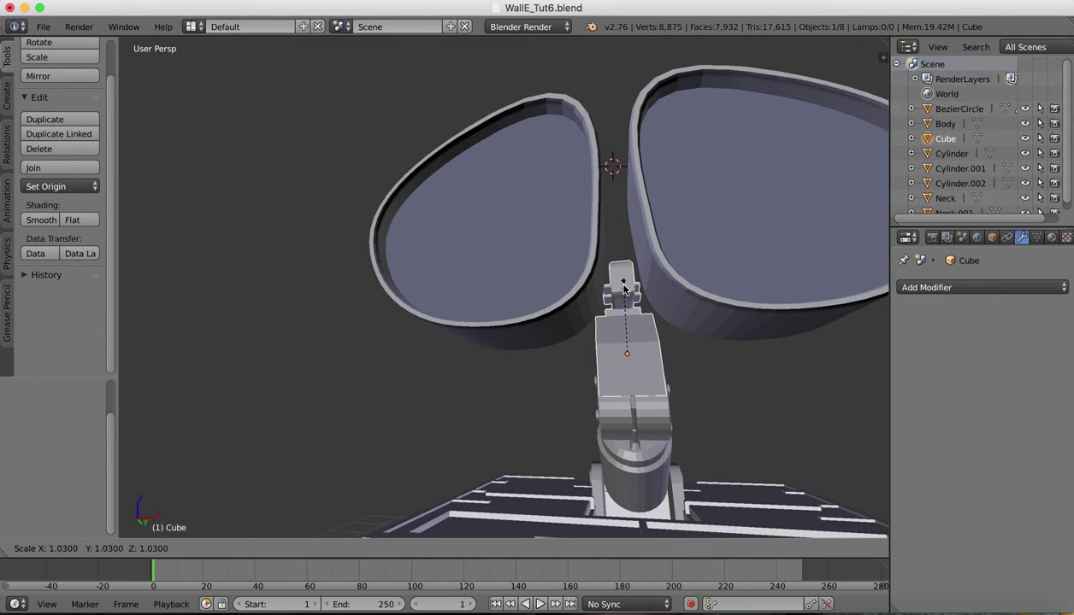
{"action": "left_click", "coordinate": [623, 289]}
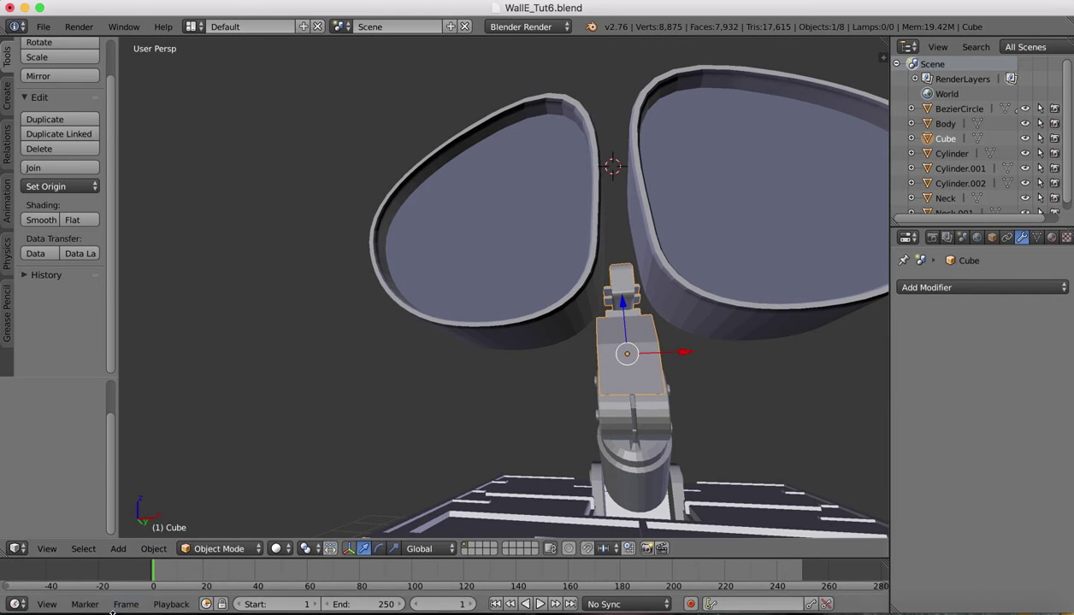
{"action": "left_click", "coordinate": [200, 549]}
{"action": "left_click", "coordinate": [210, 516]}
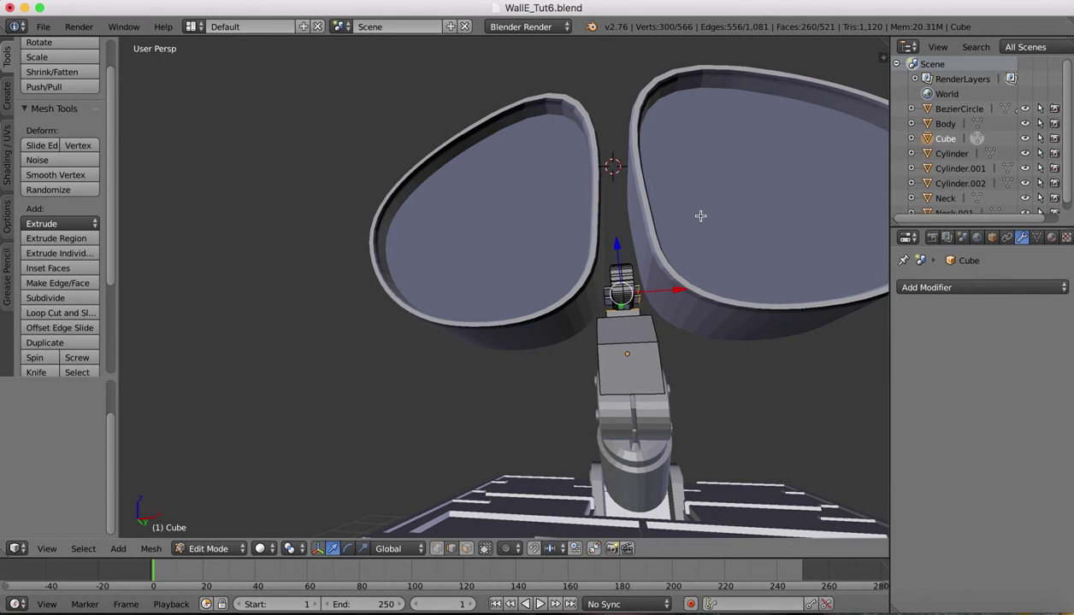
Examine the gap between the eye barrels and the neck's rounded top block from above, behind and front.
{"action": "scroll", "coordinate": [700, 217], "scroll_direction": "up", "scroll_amount": 10}
{"action": "scroll", "coordinate": [701, 217], "scroll_direction": "left", "scroll_amount": 10}
{"action": "scroll", "coordinate": [701, 216], "scroll_direction": "right", "scroll_amount": 10}
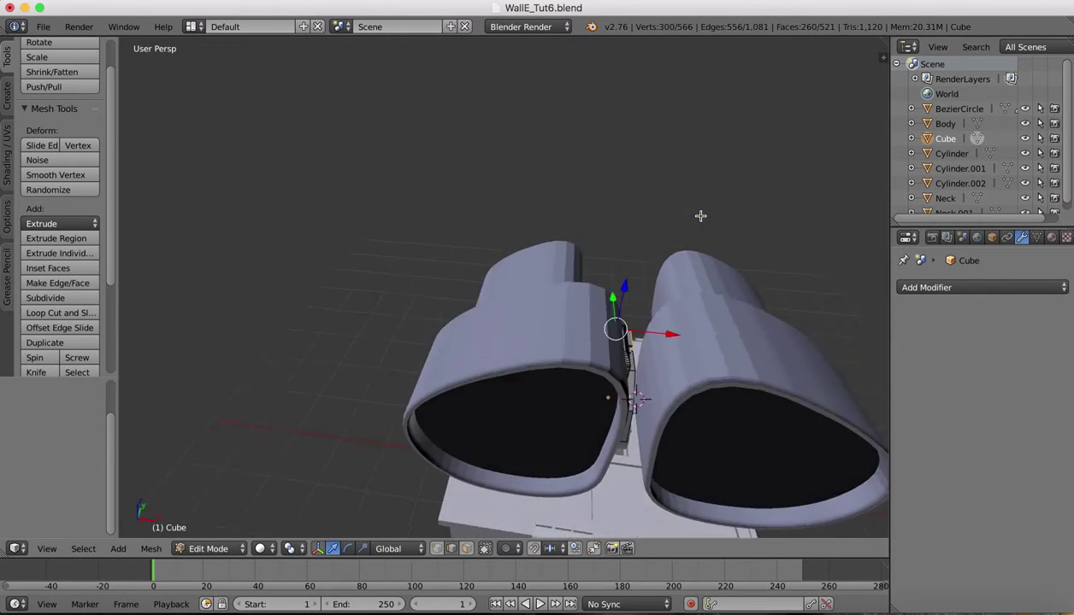
{"action": "scroll", "coordinate": [700, 216], "scroll_direction": "down", "scroll_amount": 10}
{"action": "scroll", "coordinate": [627, 306], "scroll_direction": "up", "scroll_amount": 3}
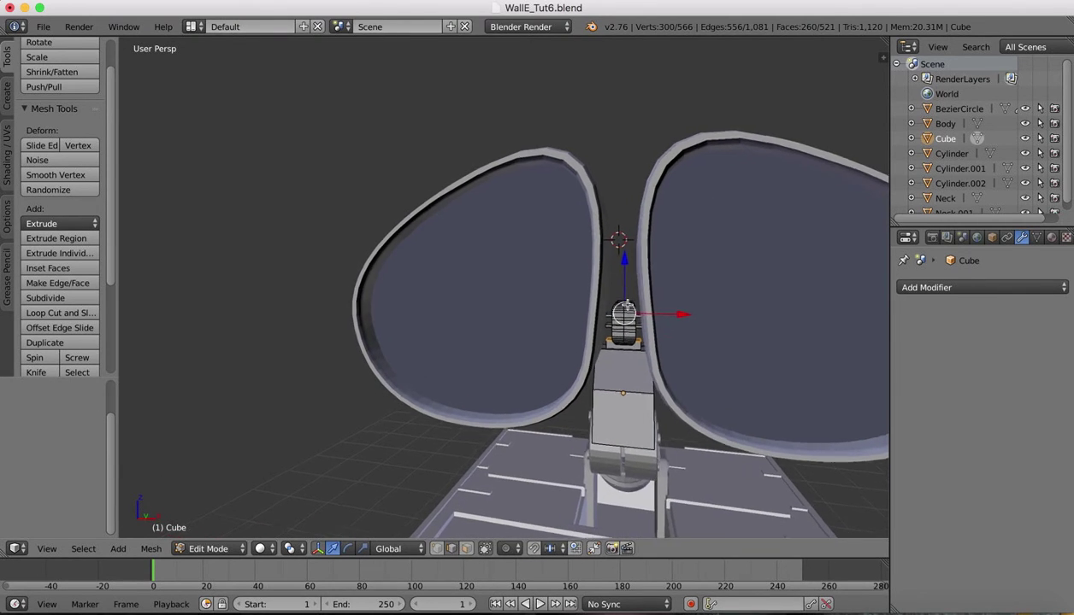
{"action": "scroll", "coordinate": [628, 305], "scroll_direction": "up", "scroll_amount": 10}
{"action": "scroll", "coordinate": [627, 305], "scroll_direction": "right", "scroll_amount": 8}
{"action": "scroll", "coordinate": [627, 305], "scroll_direction": "up", "scroll_amount": 5}
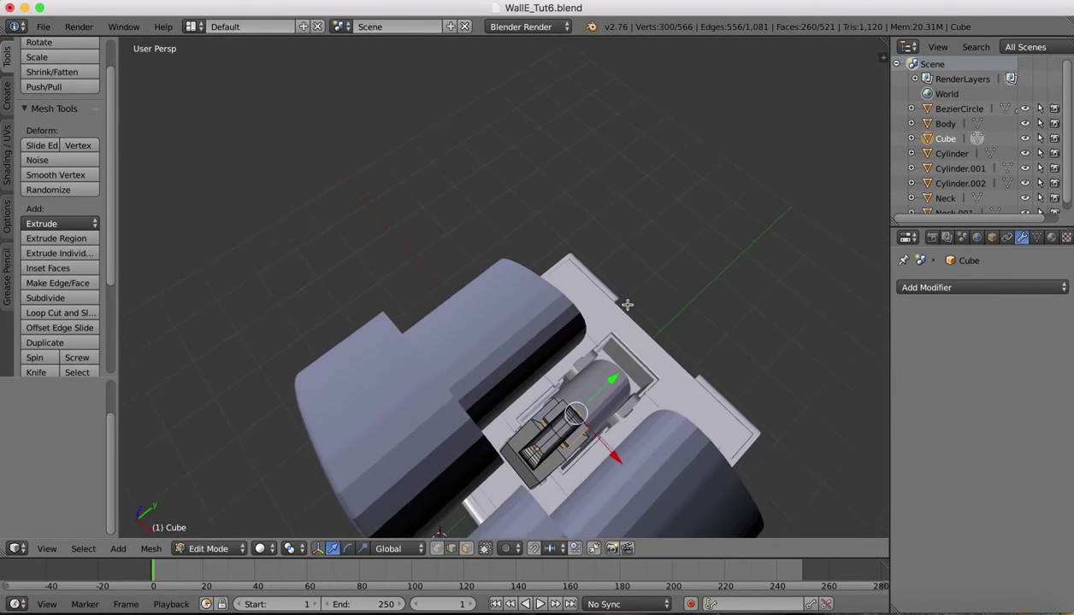
{"action": "scroll", "coordinate": [627, 305], "scroll_direction": "down", "scroll_amount": 10}
{"action": "scroll", "coordinate": [627, 305], "scroll_direction": "down", "scroll_amount": 8}
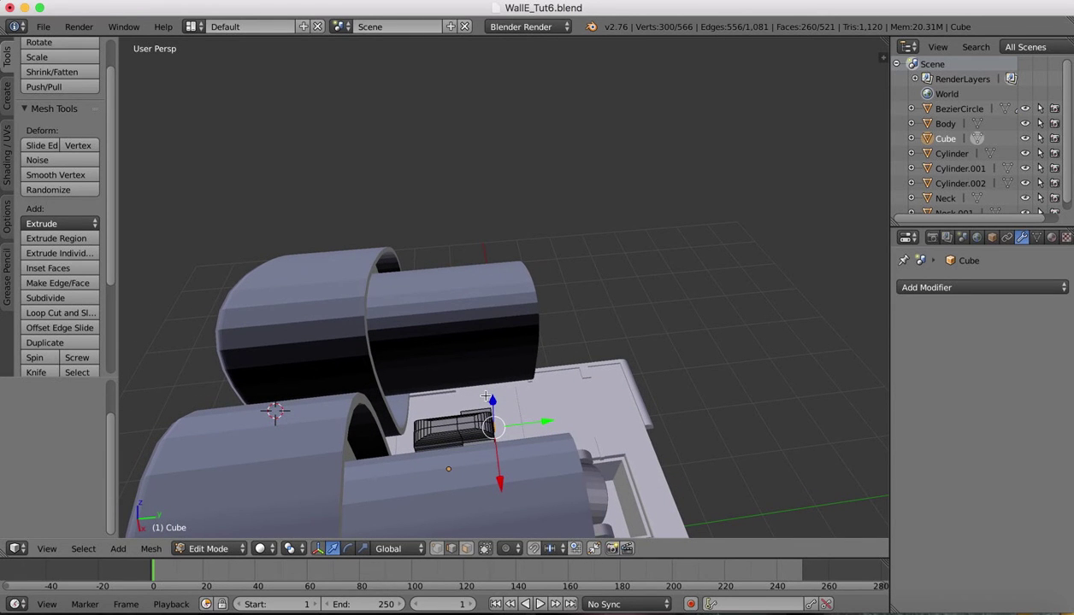
{"action": "scroll", "coordinate": [486, 398], "scroll_direction": "down", "scroll_amount": 10}
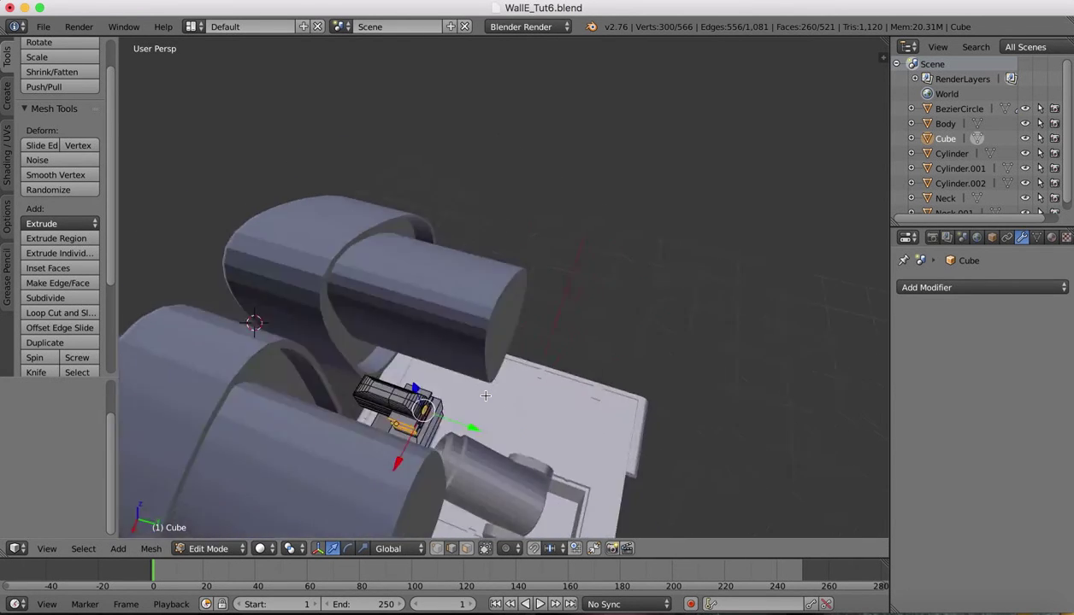
{"action": "scroll", "coordinate": [486, 396], "scroll_direction": "left", "scroll_amount": 10}
{"action": "scroll", "coordinate": [485, 396], "scroll_direction": "right", "scroll_amount": 6}
{"action": "scroll", "coordinate": [486, 396], "scroll_direction": "left", "scroll_amount": 4}
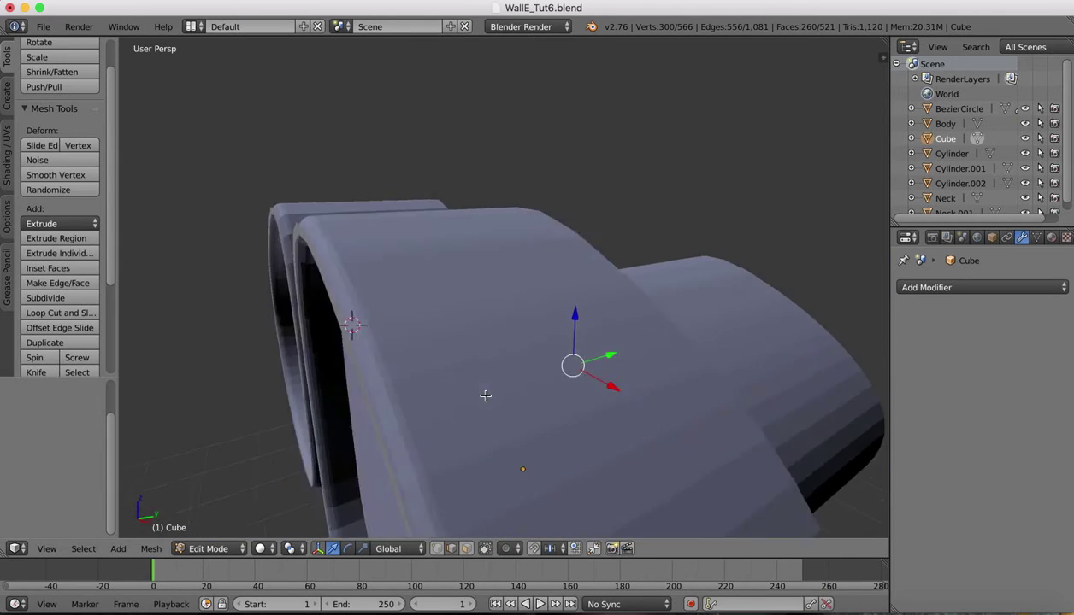
{"action": "scroll", "coordinate": [486, 396], "scroll_direction": "left", "scroll_amount": 10}
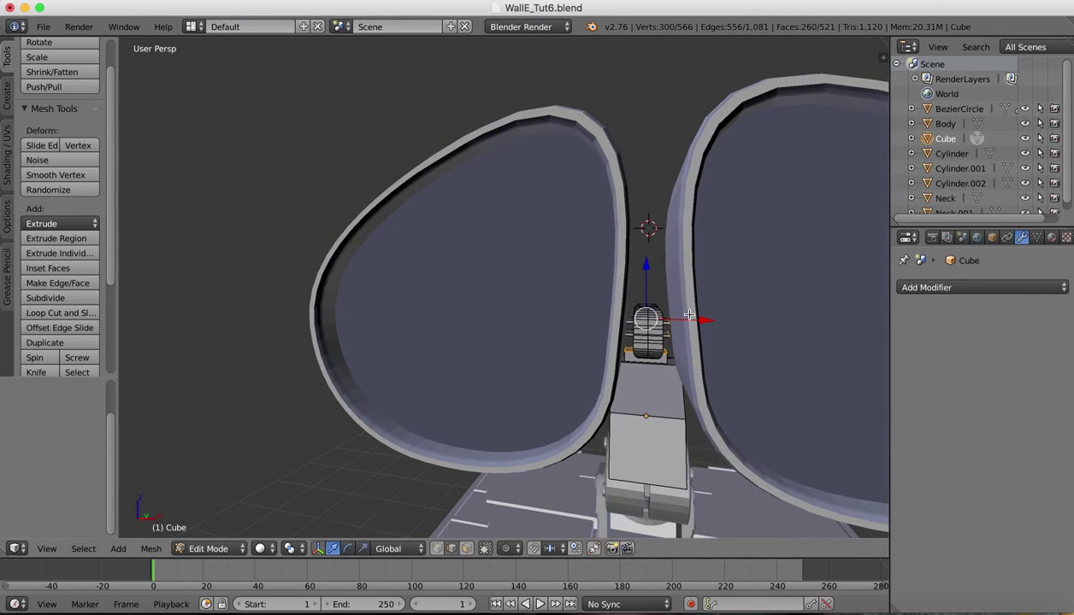
Clear the selection, switch to face selection, and select the central front faces of the neck's rounded top block.
{"action": "key", "text": "a"}
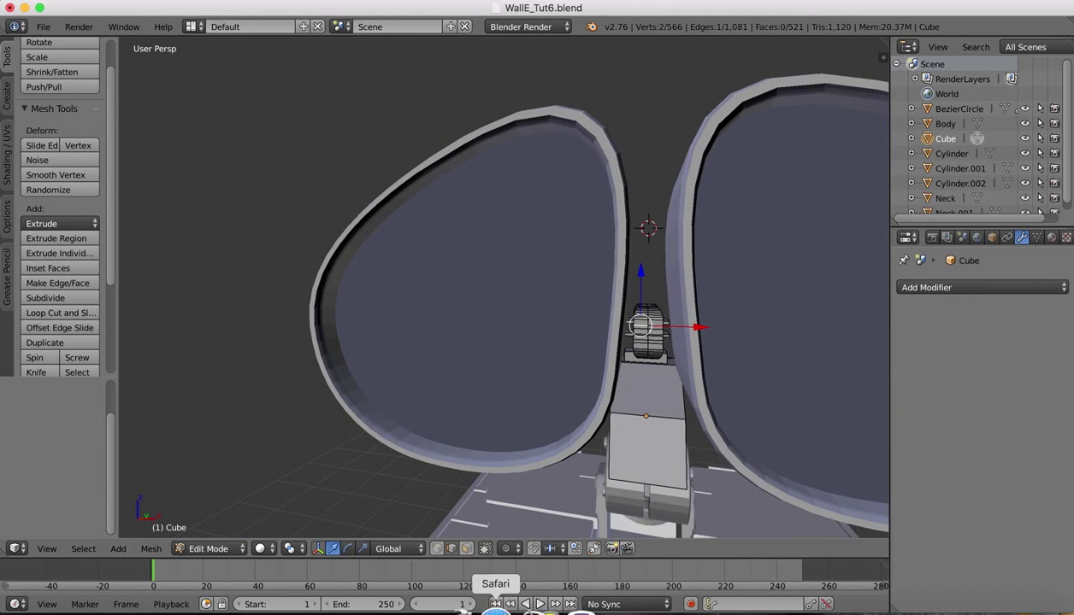
{"action": "left_click", "coordinate": [466, 549]}
{"action": "scroll", "coordinate": [674, 316], "scroll_direction": "down", "scroll_amount": 4}
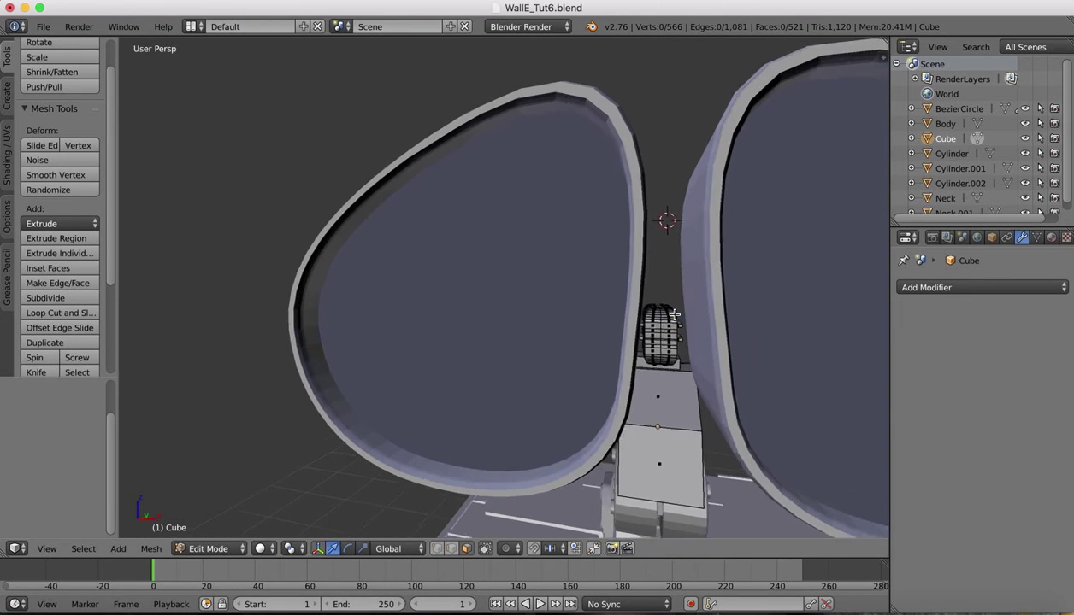
{"action": "scroll", "coordinate": [691, 312], "scroll_direction": "left", "scroll_amount": 2}
{"action": "scroll", "coordinate": [691, 311], "scroll_direction": "right", "scroll_amount": 5}
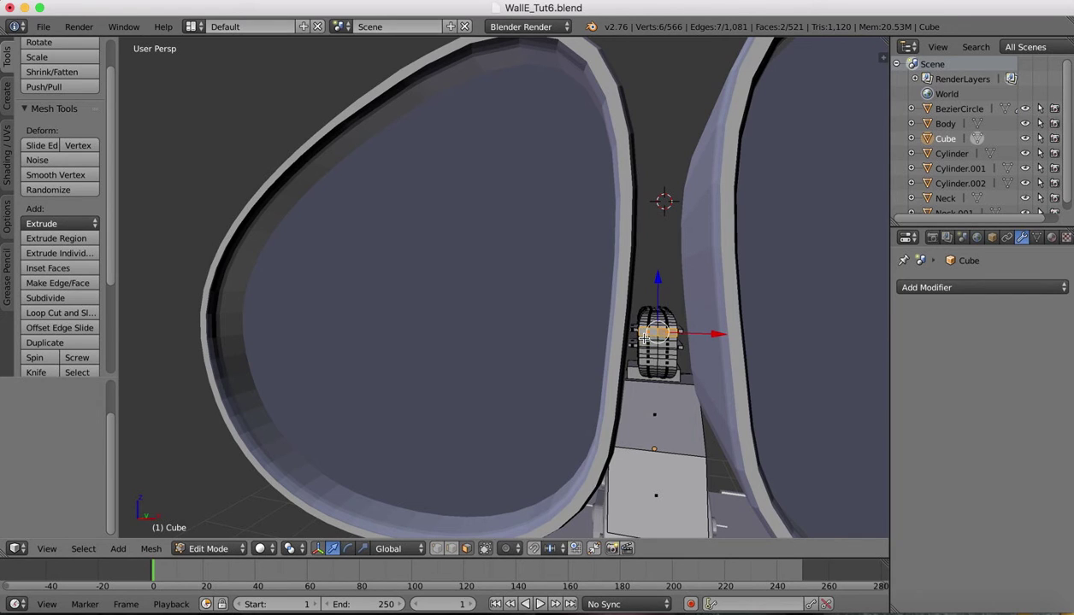
{"action": "right_click", "coordinate": [672, 339], "text": "shift"}
{"action": "right_click", "coordinate": [647, 340], "text": "shift"}
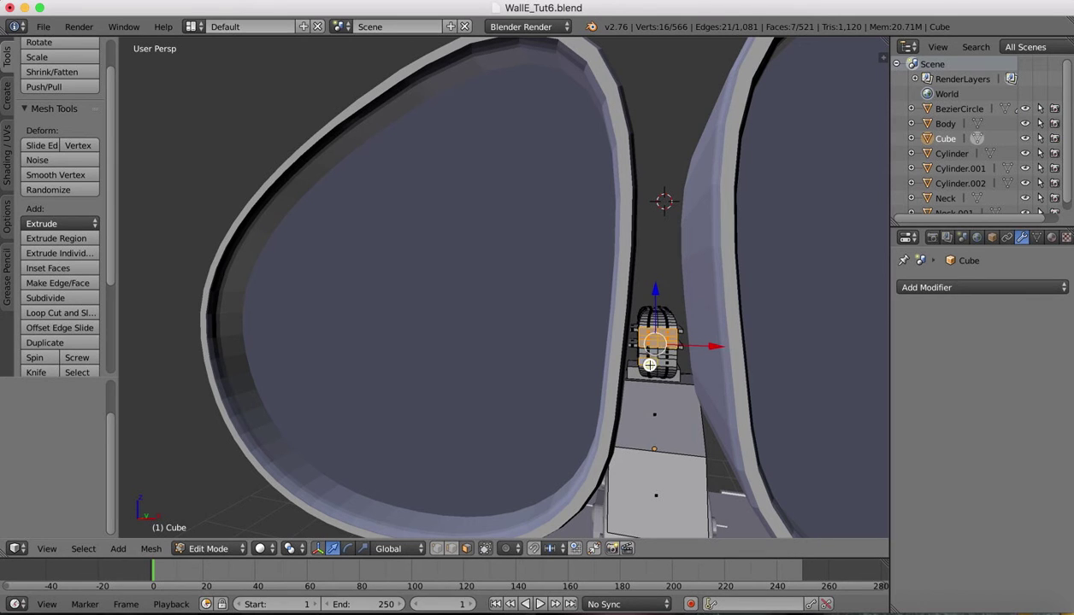
{"action": "scroll", "coordinate": [677, 352], "scroll_direction": "up", "scroll_amount": 3}
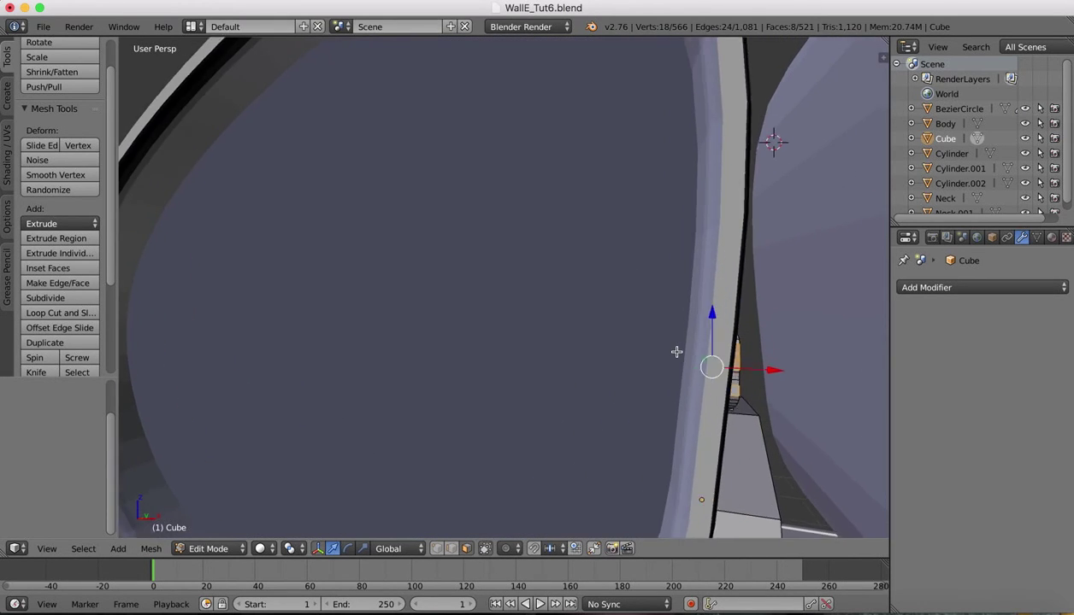
{"action": "scroll", "coordinate": [676, 352], "scroll_direction": "right", "scroll_amount": 5}
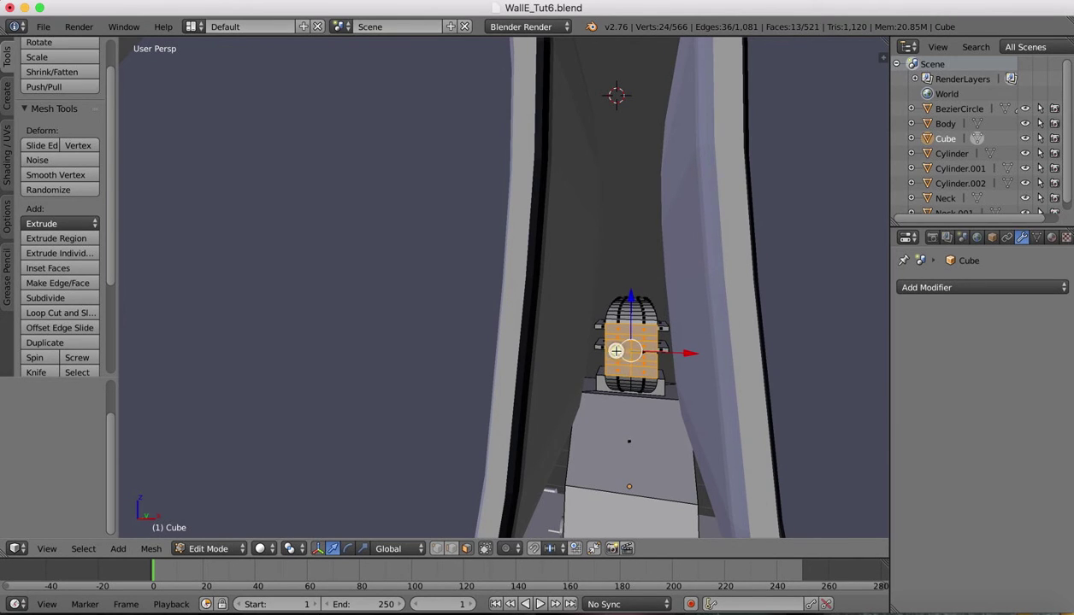
{"action": "left_click", "coordinate": [651, 352], "text": "shift"}
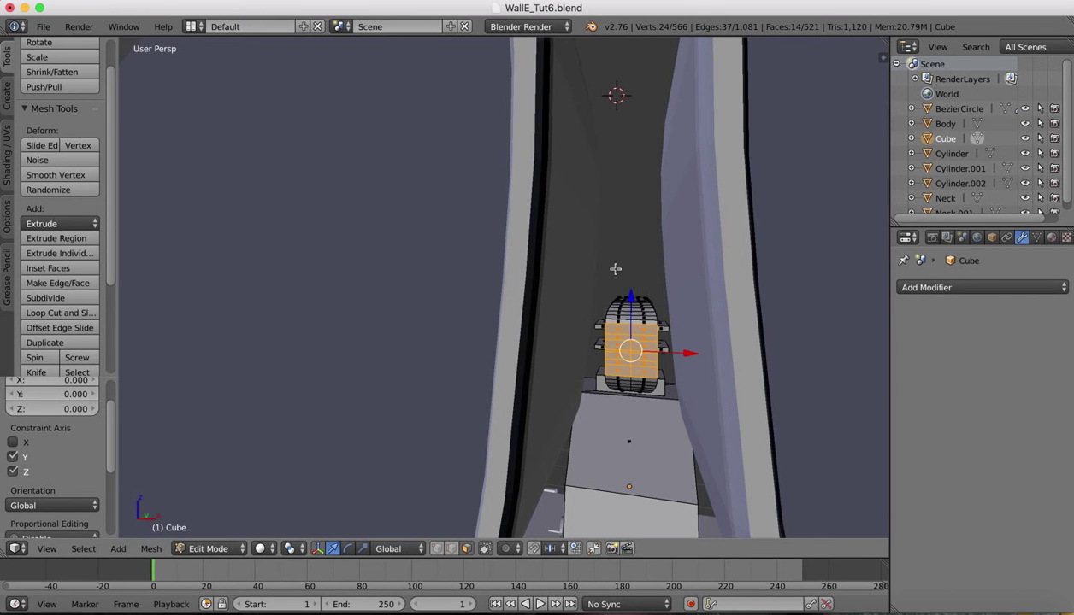
Move the selected front faces of the neck's top block about -0.637 along the Y axis.
{"action": "scroll", "coordinate": [616, 269], "scroll_direction": "right", "scroll_amount": 10}
{"action": "scroll", "coordinate": [615, 269], "scroll_direction": "up", "scroll_amount": 10}
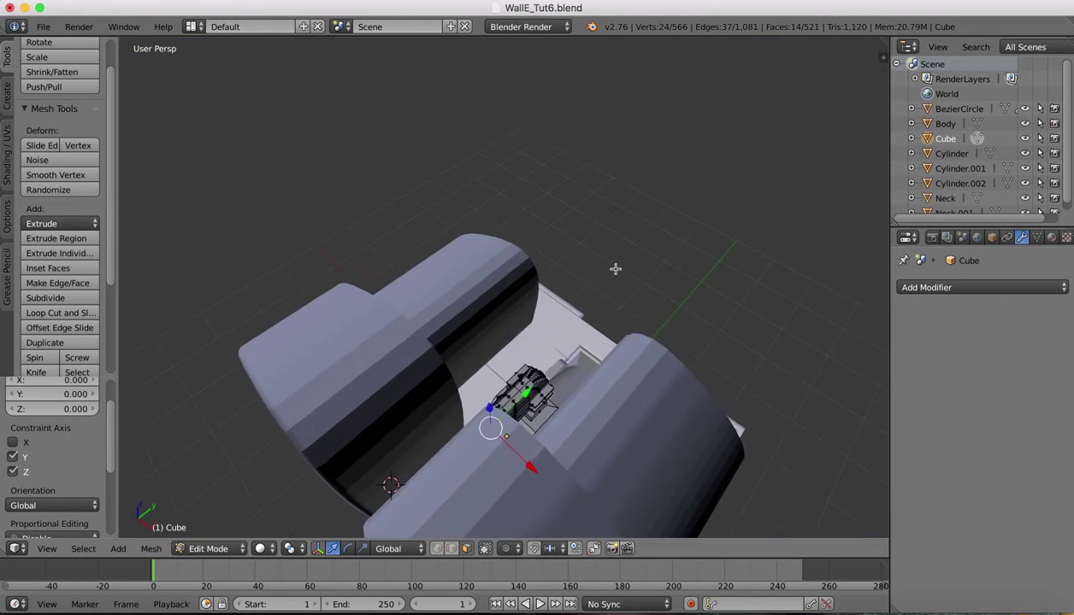
{"action": "scroll", "coordinate": [616, 269], "scroll_direction": "right", "scroll_amount": 10}
{"action": "scroll", "coordinate": [615, 270], "scroll_direction": "down", "scroll_amount": 5}
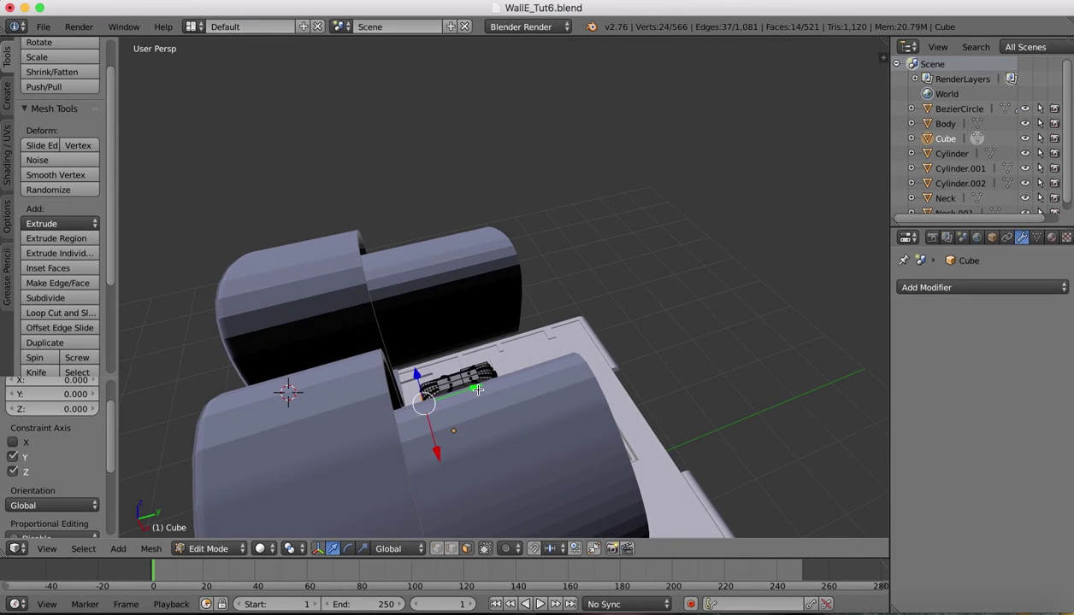
{"action": "left_click_drag", "start_coordinate": [478, 390], "coordinate": [409, 402]}
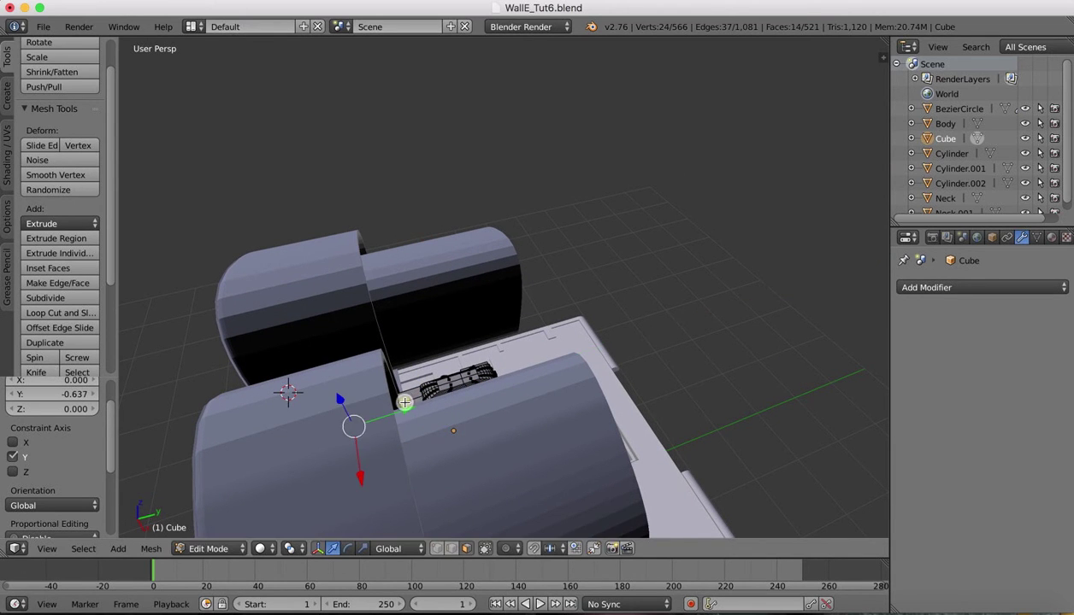
Scale the selected front faces of the neck's top block uniformly to about 1.273.
{"action": "scroll", "coordinate": [407, 402], "scroll_direction": "down", "scroll_amount": 8}
{"action": "middle_click_drag", "start_coordinate": [405, 402], "coordinate": [536, 440]}
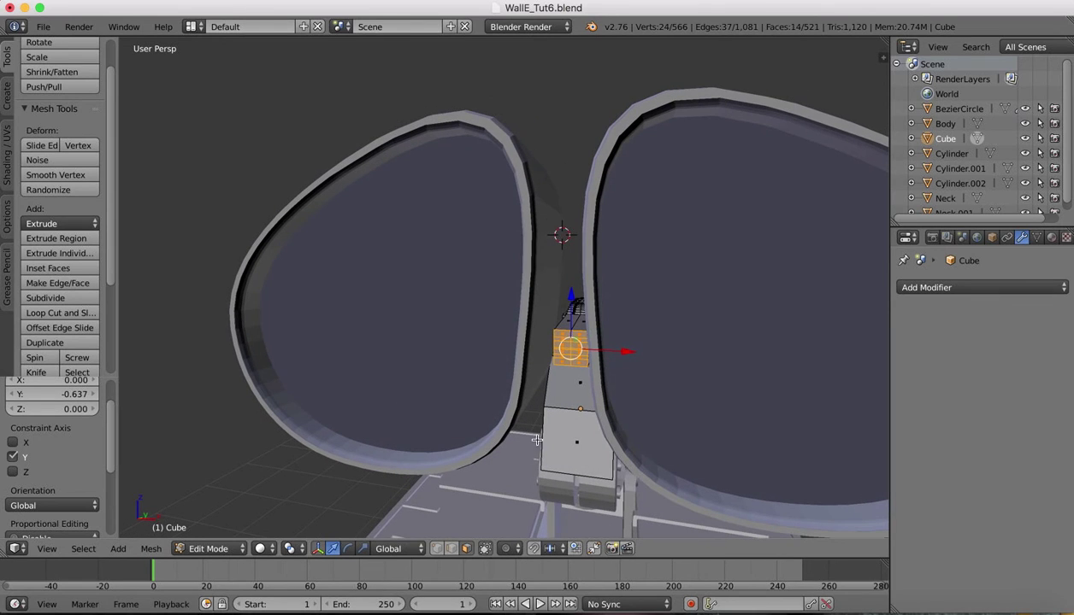
{"action": "key", "text": "s"}
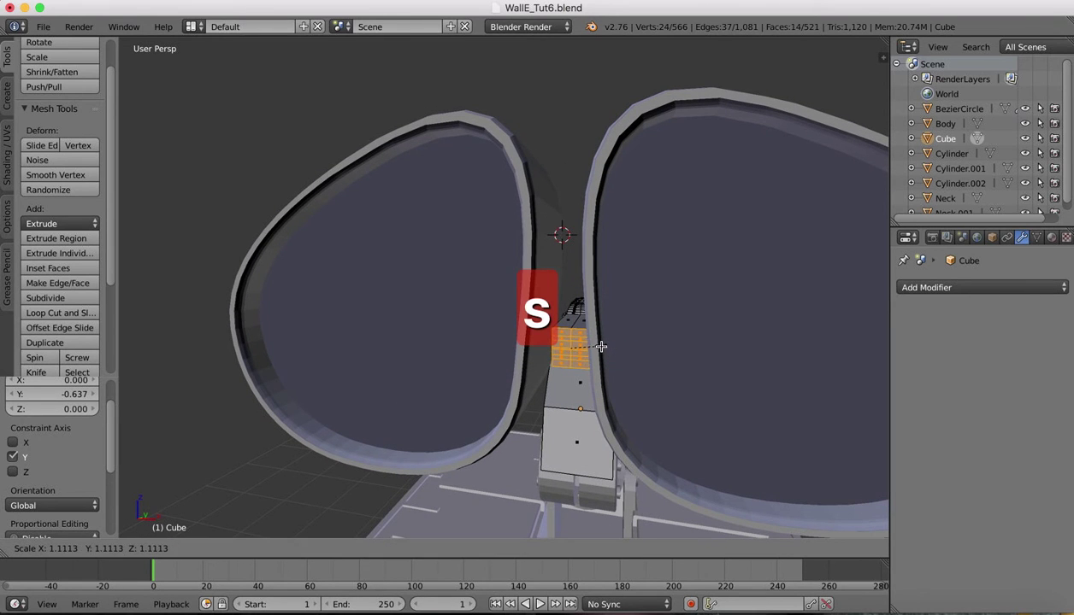
{"action": "left_click", "coordinate": [604, 342]}
{"action": "scroll", "coordinate": [621, 315], "scroll_direction": "right", "scroll_amount": 10}
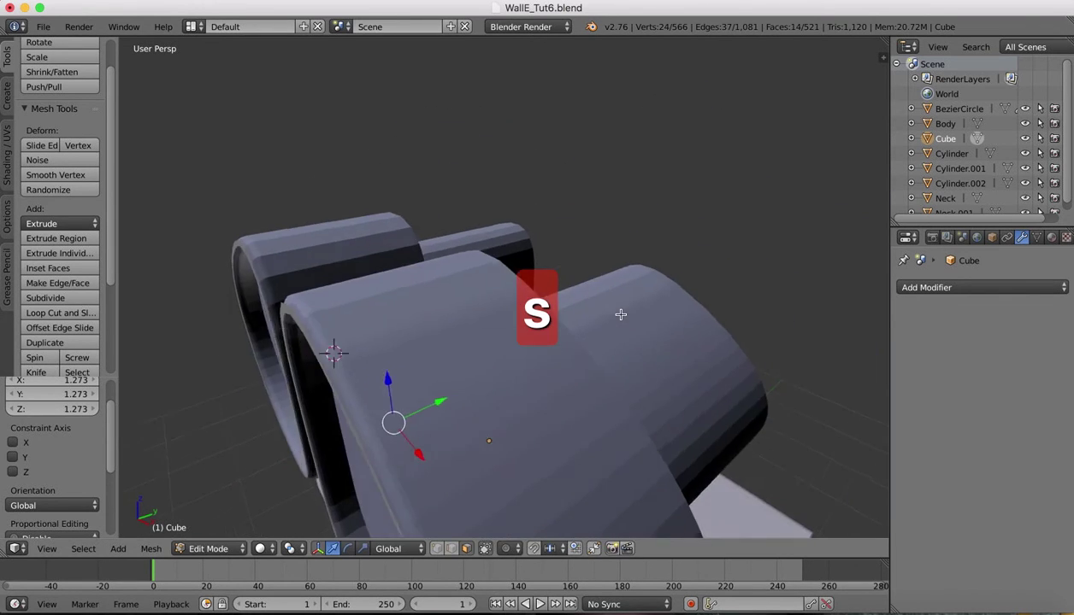
{"action": "scroll", "coordinate": [620, 314], "scroll_direction": "up", "scroll_amount": 10}
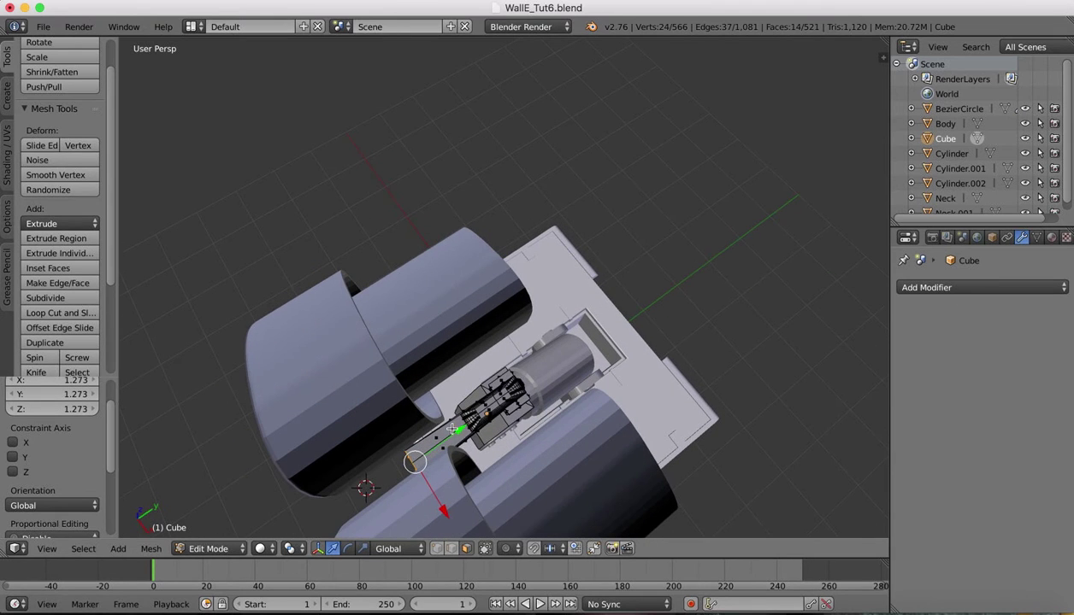
Move the selected front faces of the neck's top block about -0.069 along the Y axis and return to Object Mode.
{"action": "left_click_drag", "start_coordinate": [459, 435], "coordinate": [451, 436]}
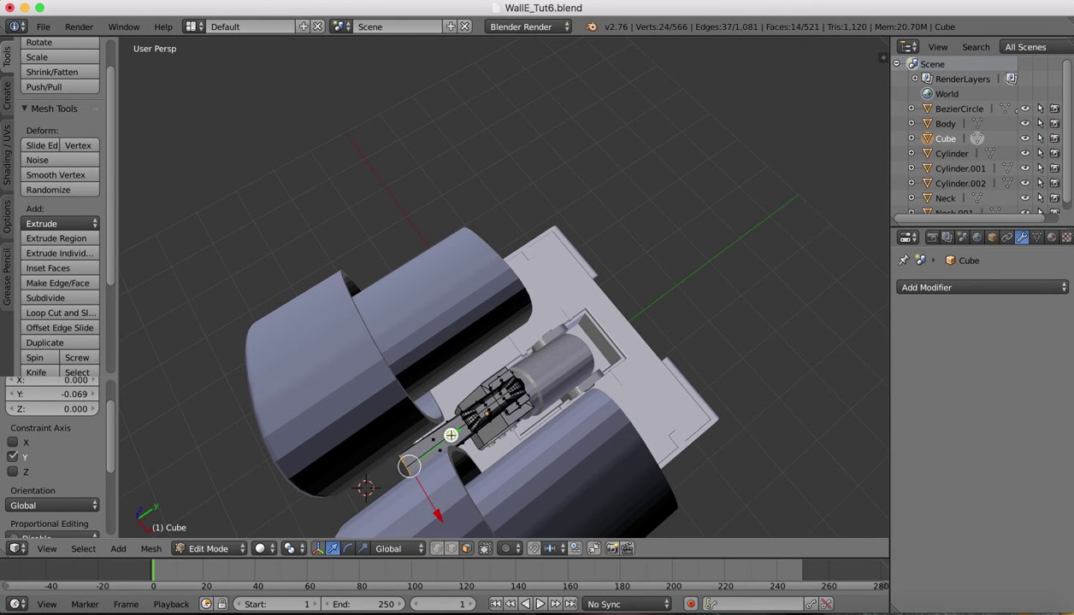
{"action": "scroll", "coordinate": [444, 417], "scroll_direction": "left", "scroll_amount": 10}
{"action": "scroll", "coordinate": [445, 417], "scroll_direction": "down", "scroll_amount": 10}
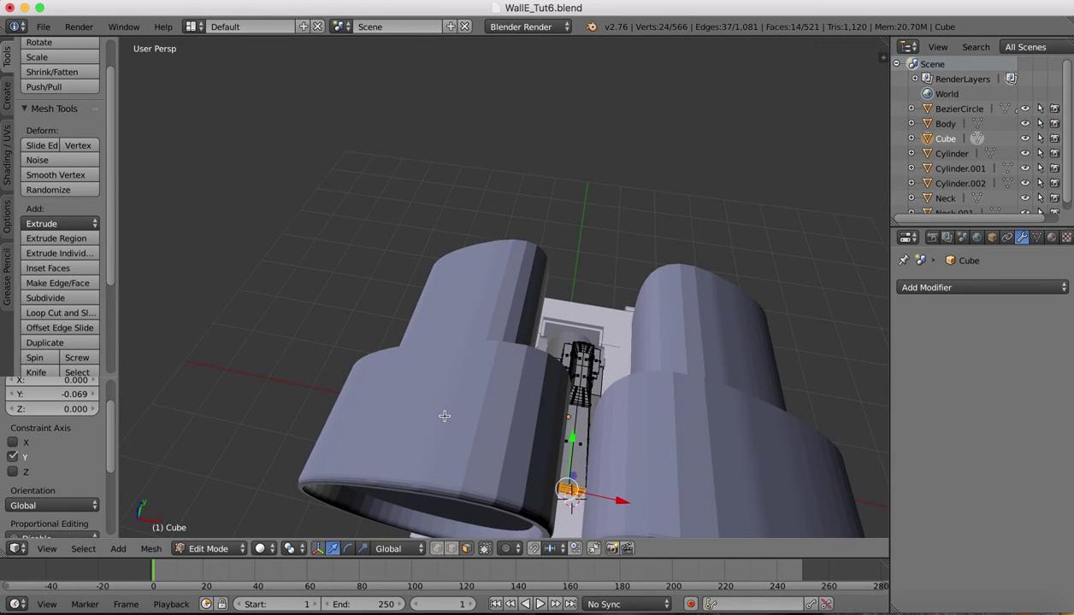
{"action": "left_click", "coordinate": [47, 551]}
{"action": "left_click", "coordinate": [58, 478]}
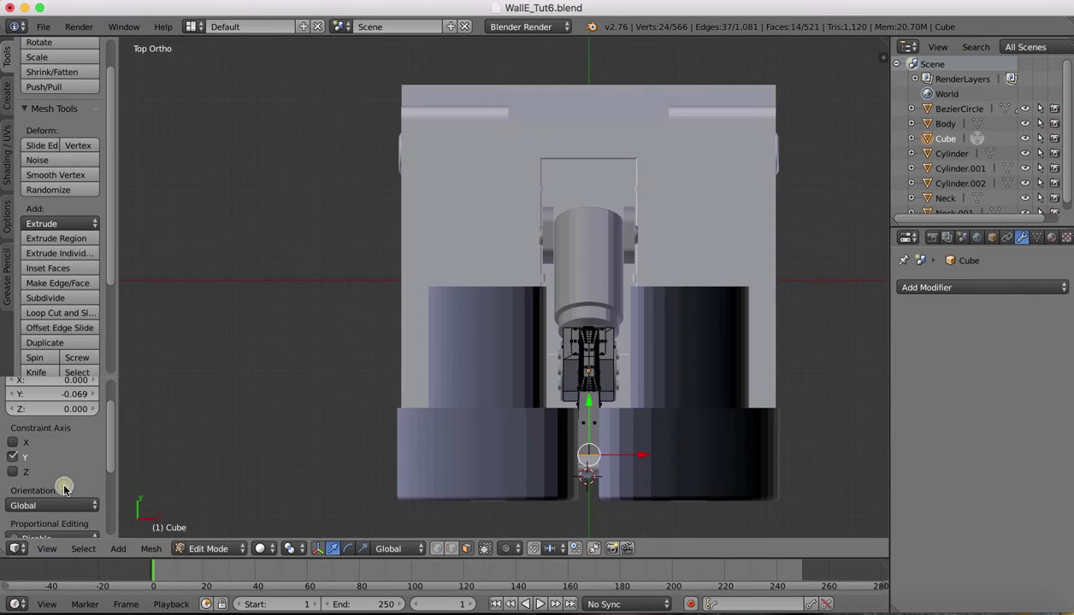
{"action": "left_click", "coordinate": [207, 549]}
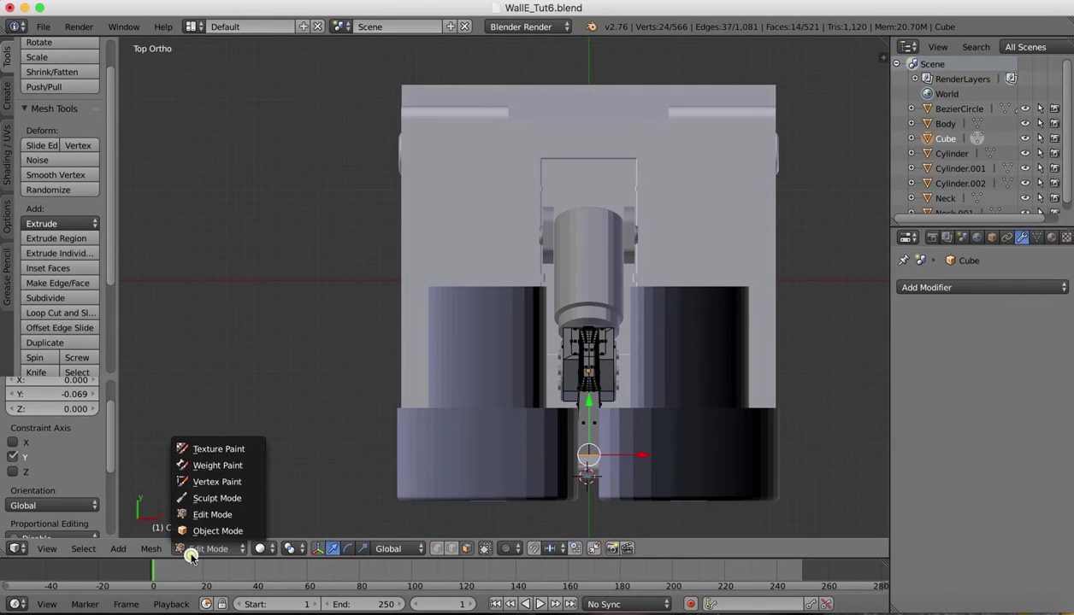
{"action": "left_click", "coordinate": [204, 535]}
Select the mirrored eye barrels and adjust their spacing along X by about -0.017 in top view and 0.033 in front view.
{"action": "right_click", "coordinate": [701, 455]}
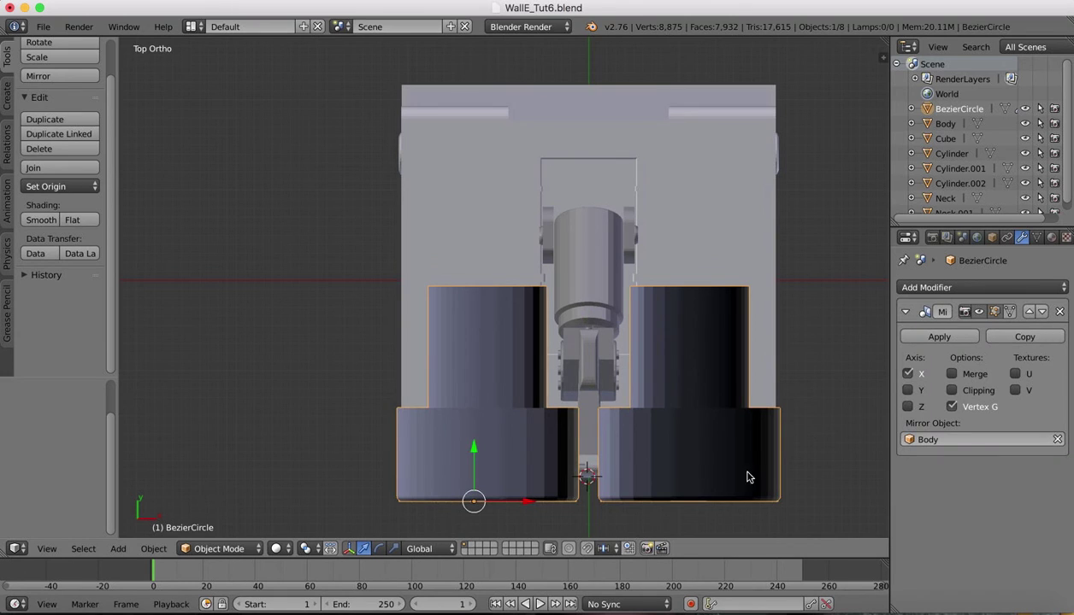
{"action": "left_click_drag", "start_coordinate": [528, 504], "coordinate": [526, 503]}
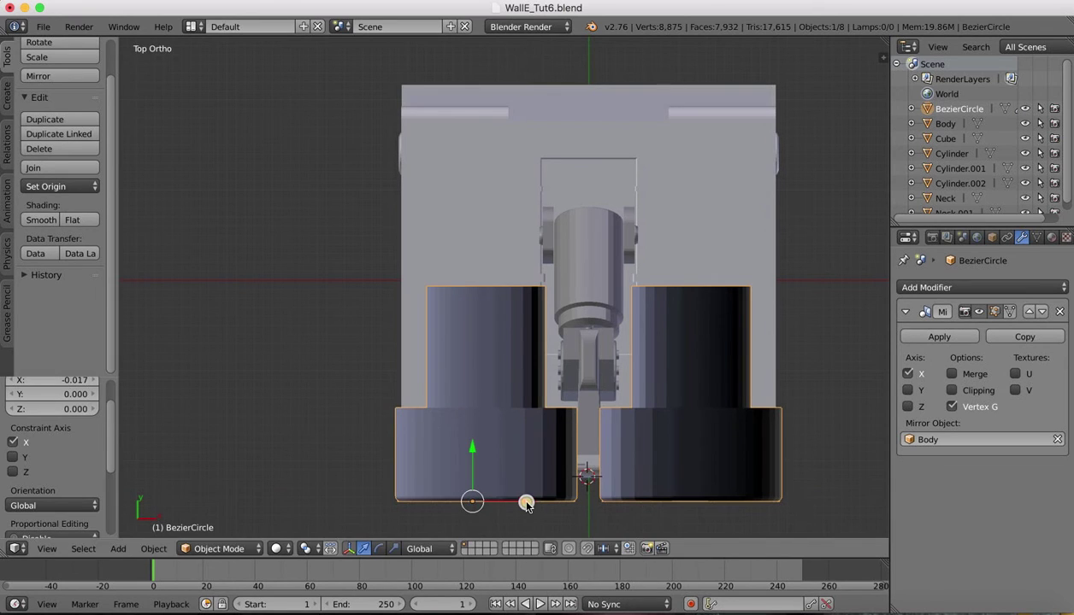
{"action": "left_click", "coordinate": [53, 553]}
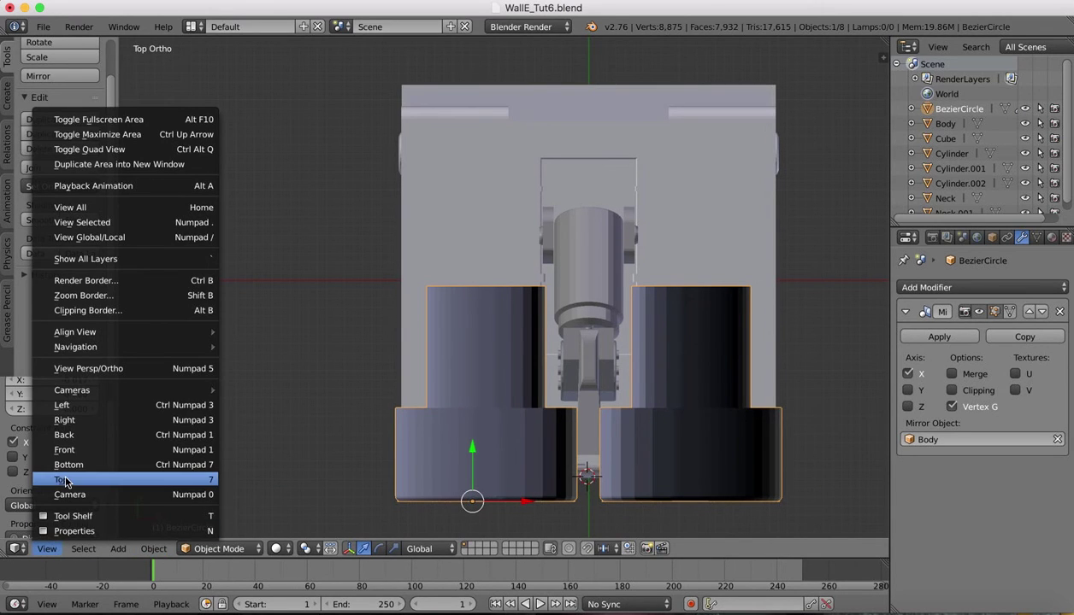
{"action": "left_click", "coordinate": [66, 450]}
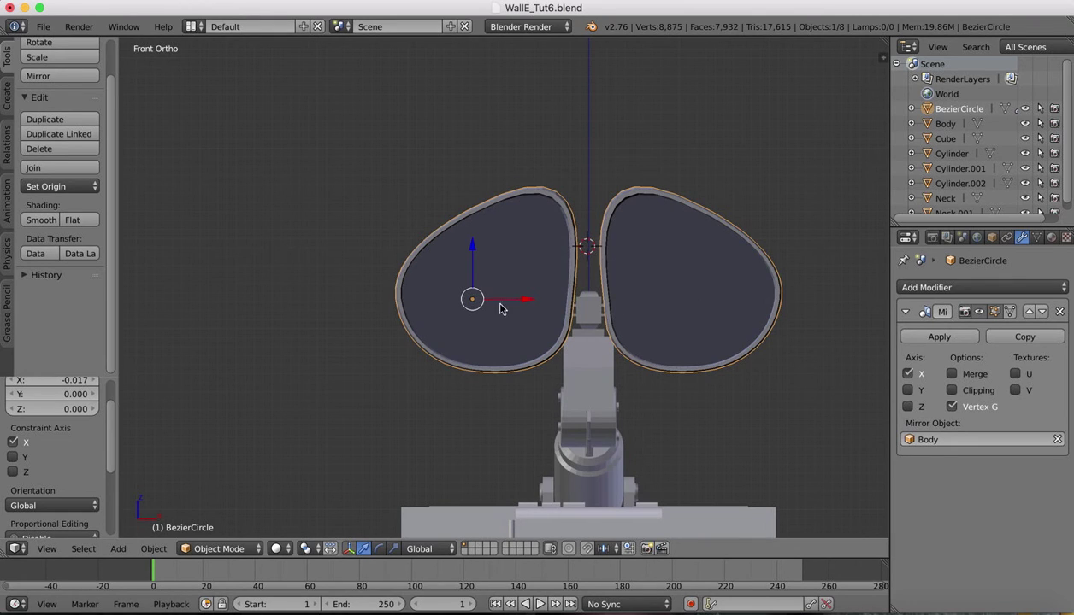
{"action": "left_click_drag", "start_coordinate": [521, 298], "coordinate": [523, 298]}
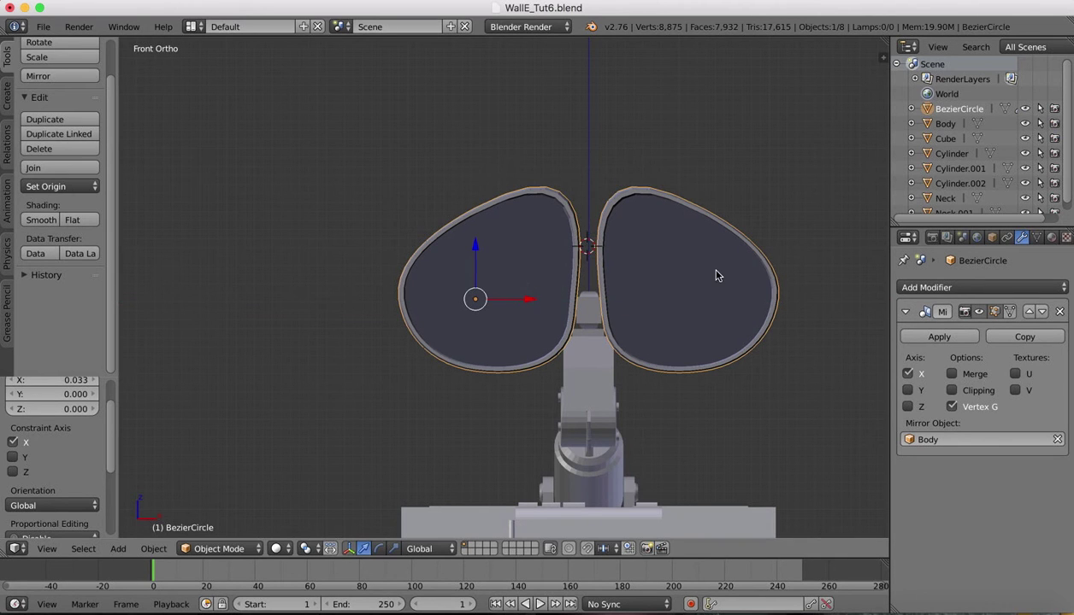
Inspect the barrels from behind and the side, examine the eyes in Preview's walle basic.jpg reference, and return to Blender.
{"action": "scroll", "coordinate": [717, 275], "scroll_direction": "right", "scroll_amount": 15}
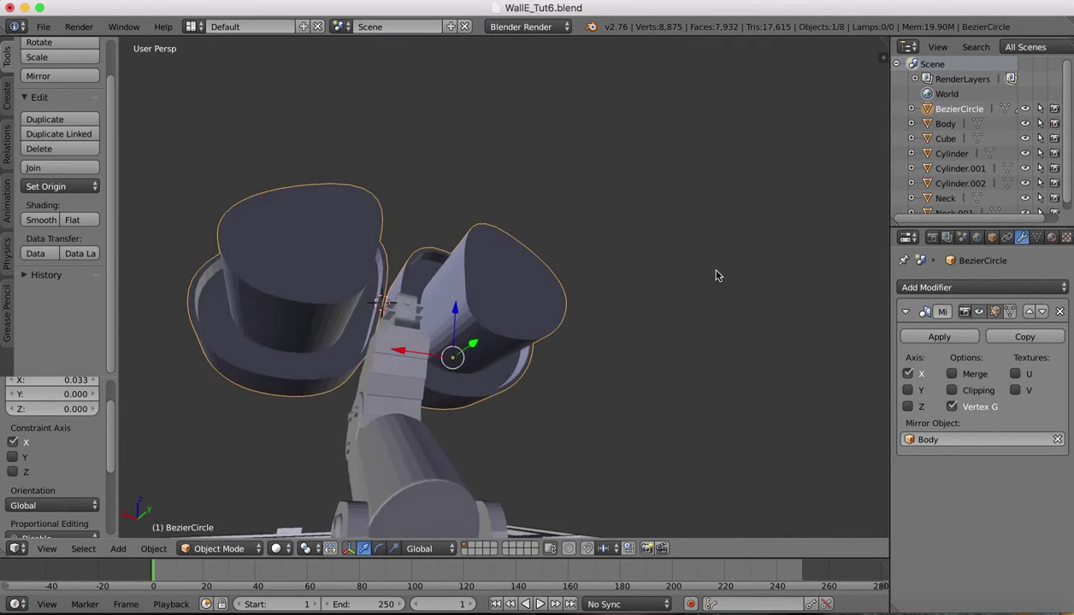
{"action": "middle_click_drag", "start_coordinate": [717, 275], "coordinate": [716, 272]}
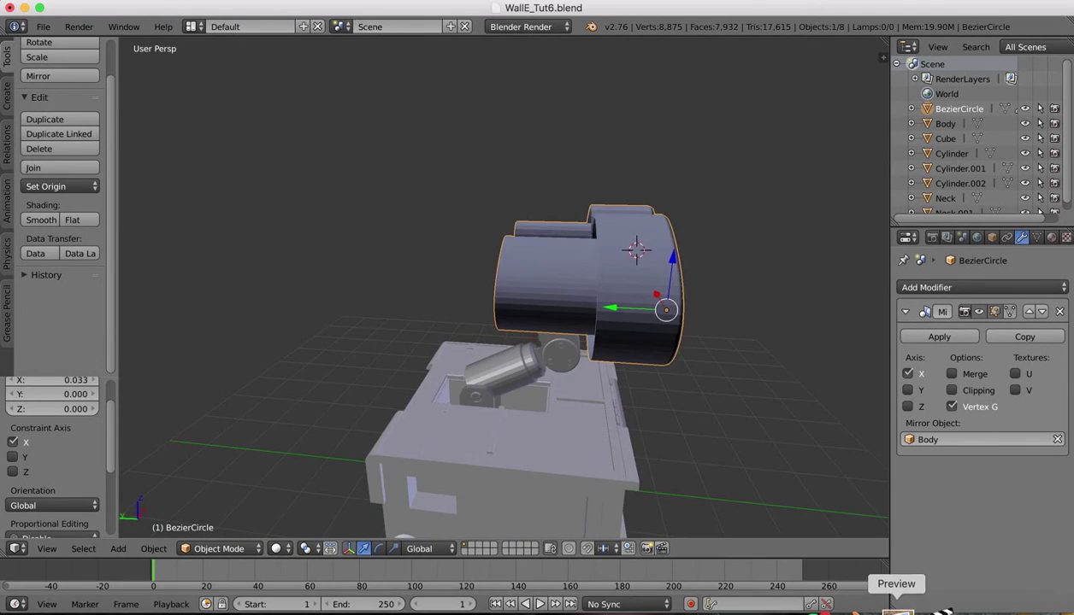
{"action": "left_click", "coordinate": [896, 612]}
{"action": "scroll", "coordinate": [432, 296], "scroll_direction": "up", "scroll_amount": 5}
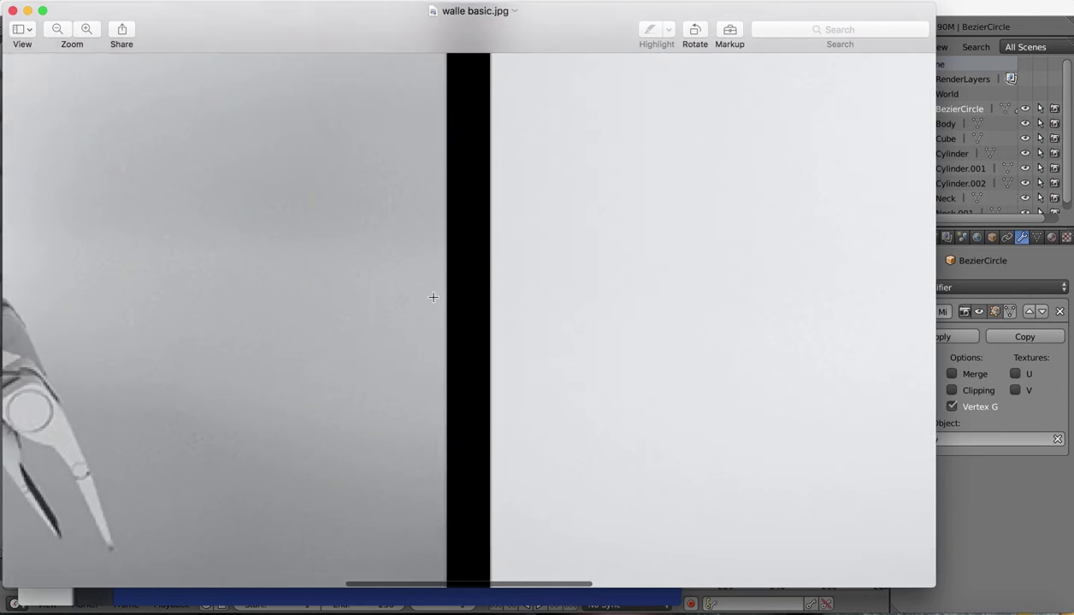
{"action": "scroll", "coordinate": [432, 297], "scroll_direction": "down", "scroll_amount": 5}
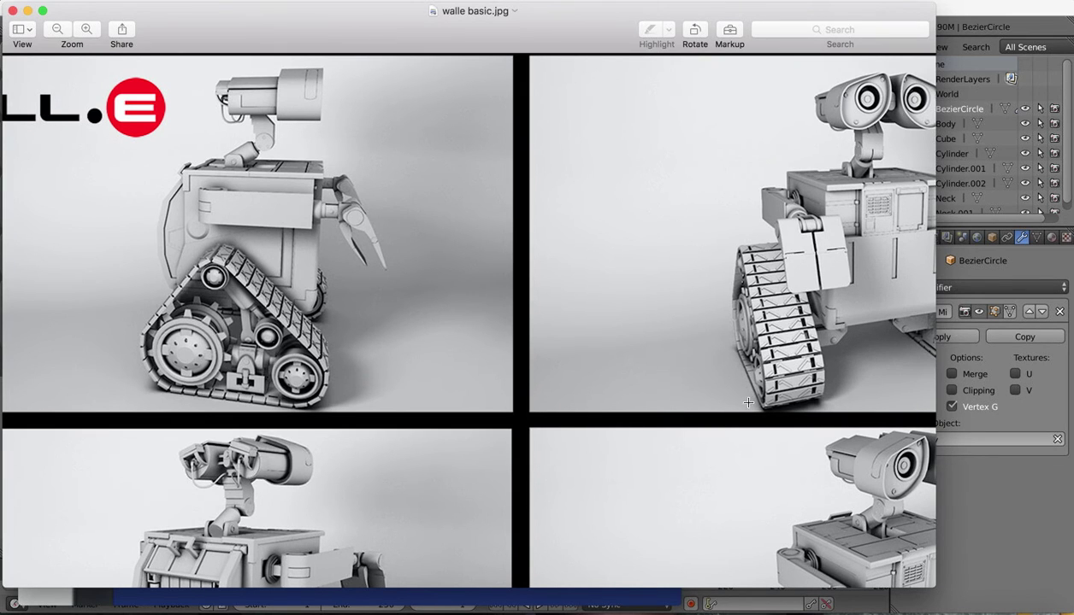
{"action": "scroll", "coordinate": [748, 403], "scroll_direction": "right", "scroll_amount": 5}
{"action": "scroll", "coordinate": [748, 403], "scroll_direction": "down", "scroll_amount": 1}
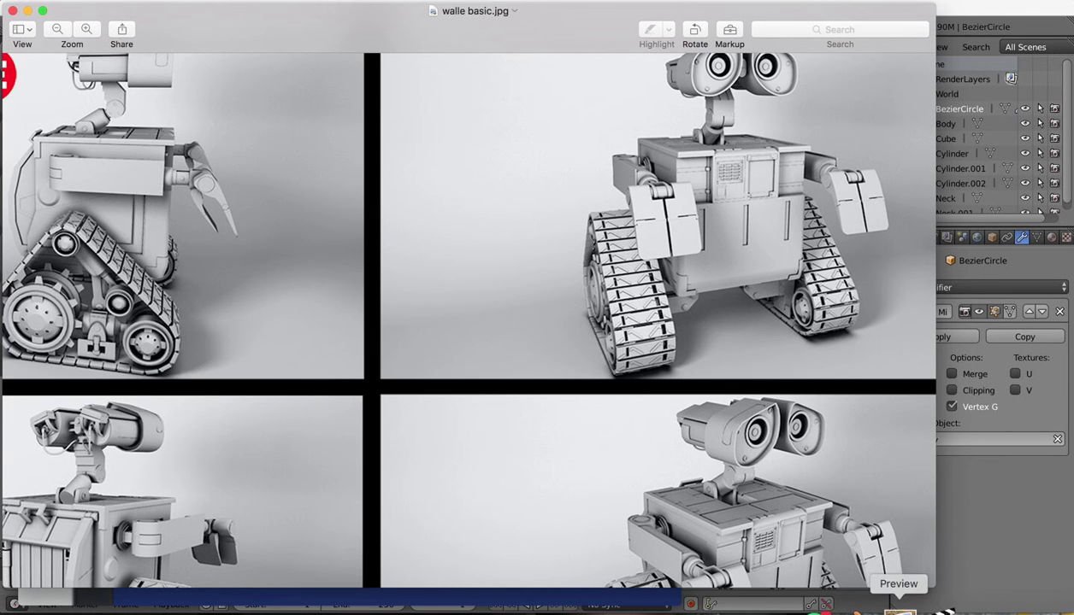
{"action": "left_click", "coordinate": [857, 609]}
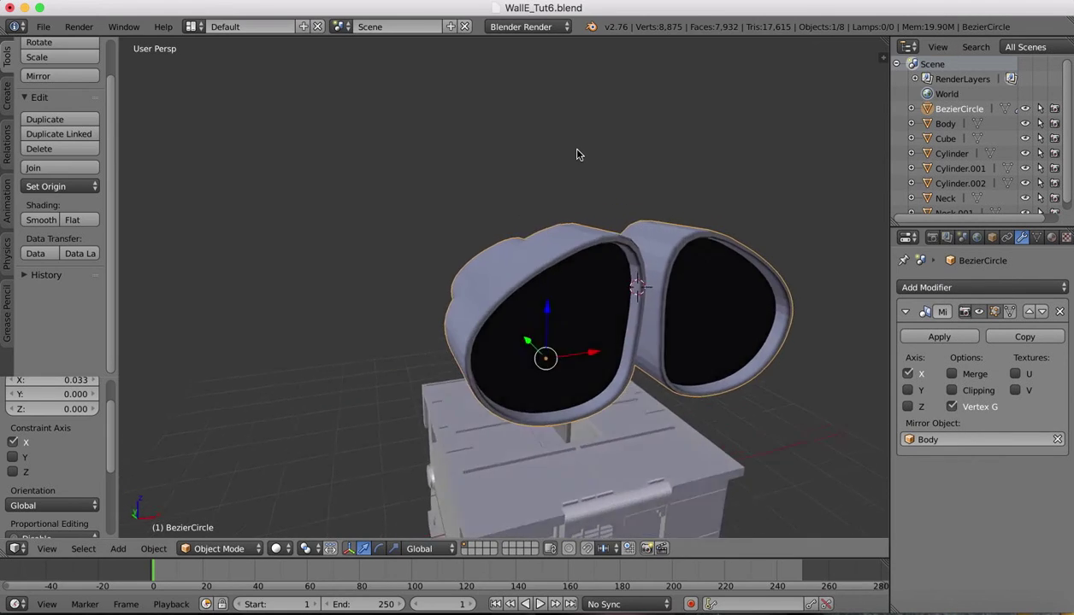
Add a cylinder mesh at the 3D cursor between the eyes and rotate it 90° about the X axis.
{"action": "scroll", "coordinate": [580, 154], "scroll_direction": "right", "scroll_amount": 5}
{"action": "scroll", "coordinate": [579, 154], "scroll_direction": "down", "scroll_amount": 5}
{"action": "scroll", "coordinate": [580, 154], "scroll_direction": "right", "scroll_amount": 6}
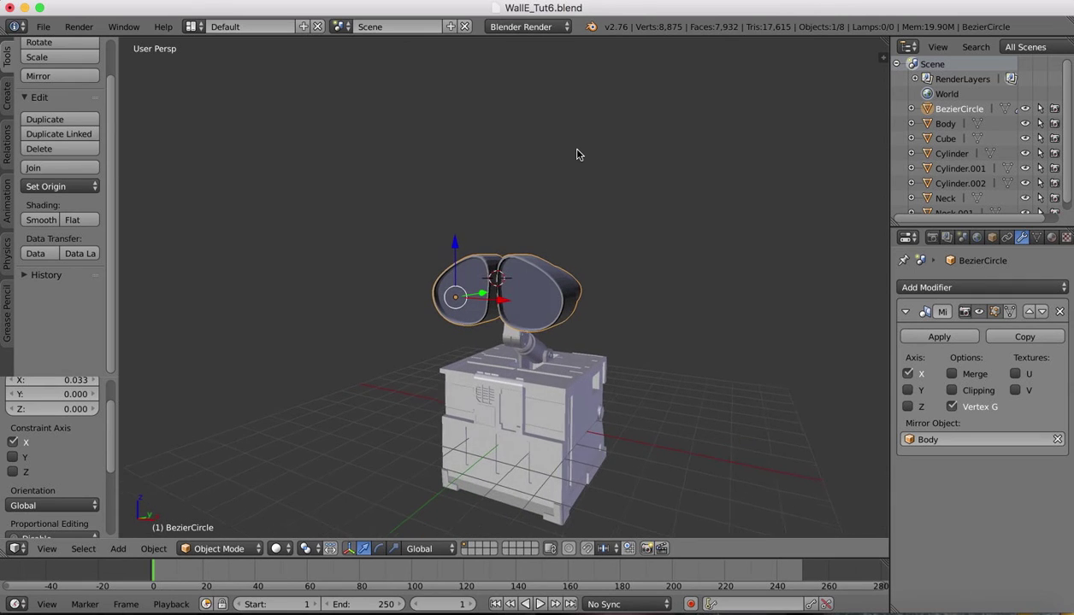
{"action": "scroll", "coordinate": [467, 219], "scroll_direction": "left", "scroll_amount": 10}
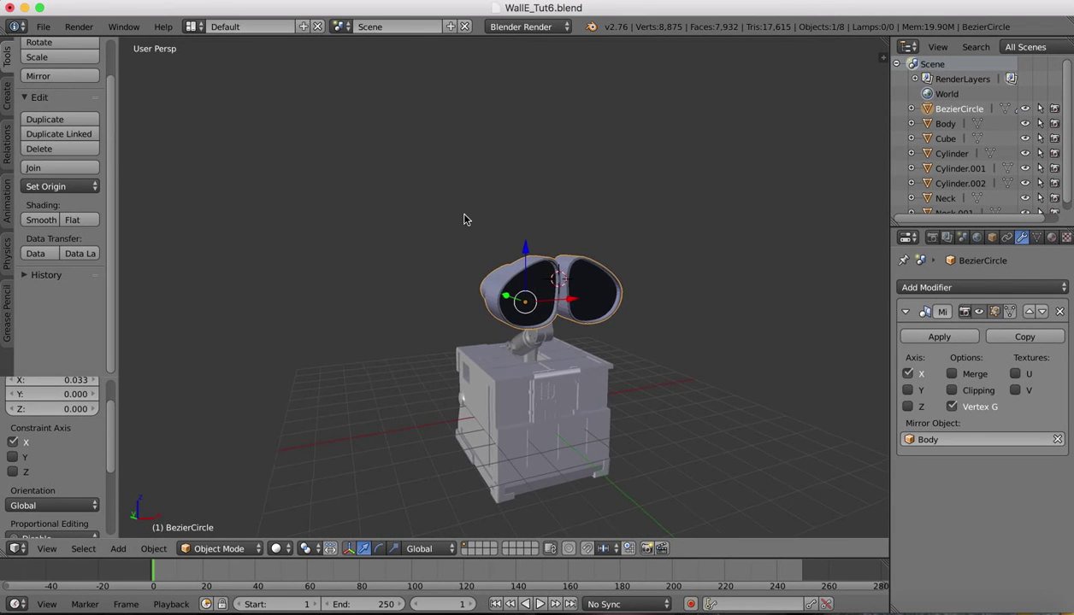
{"action": "scroll", "coordinate": [464, 220], "scroll_direction": "left", "scroll_amount": 2}
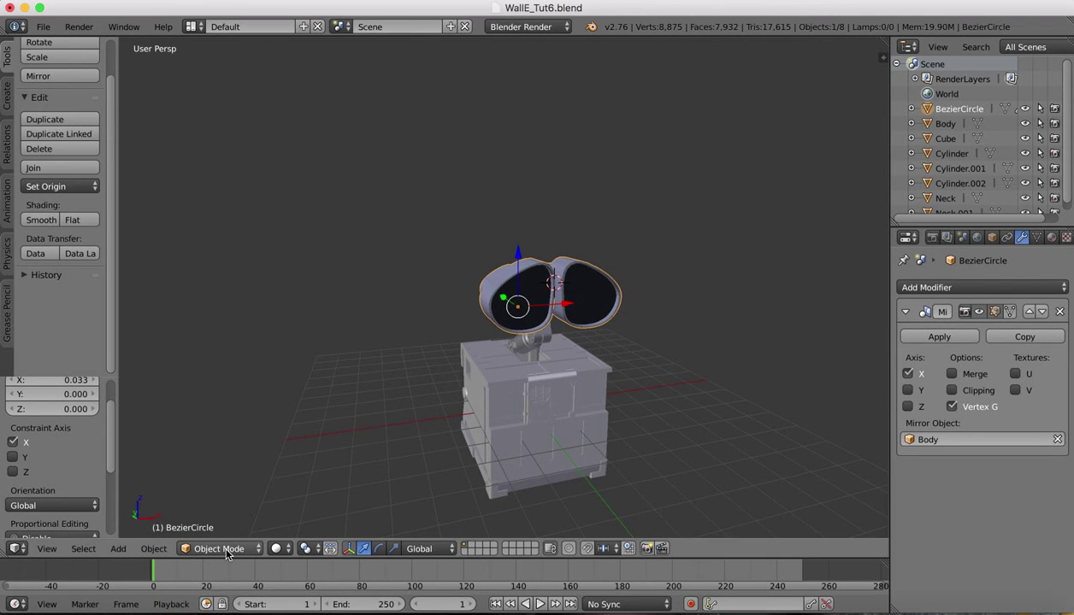
{"action": "left_click", "coordinate": [7, 96]}
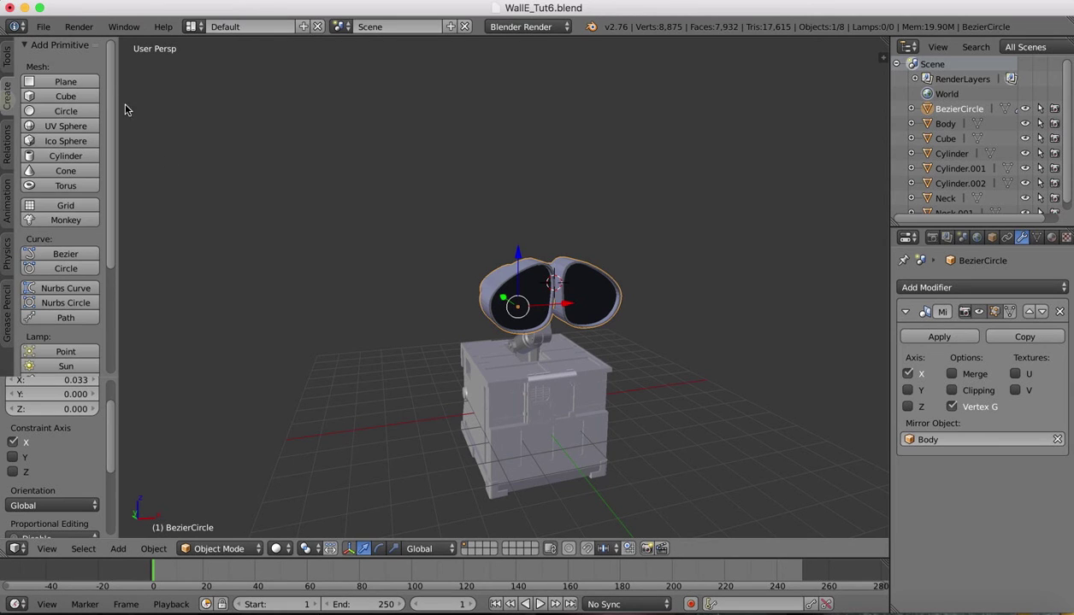
{"action": "left_click", "coordinate": [56, 155]}
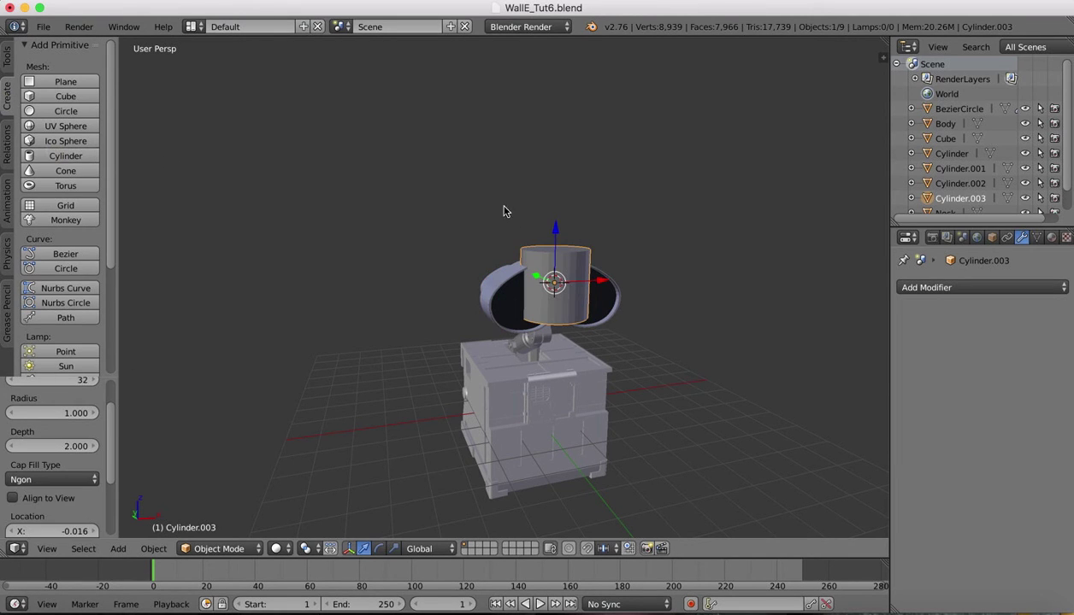
{"action": "type", "text": "rx"}
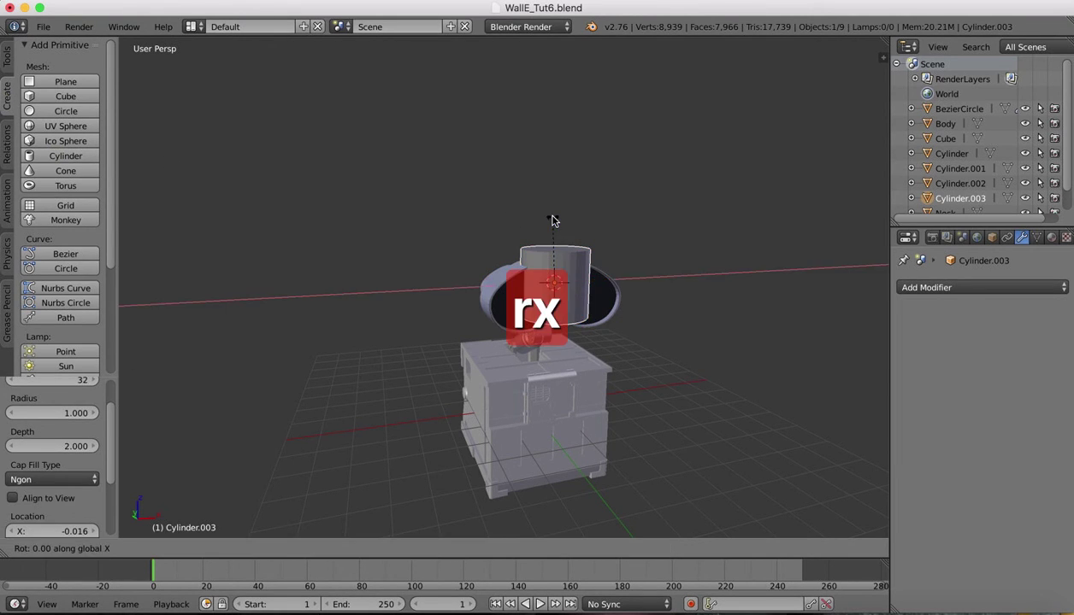
{"action": "type", "text": "90"}
{"action": "key", "text": "Return"}
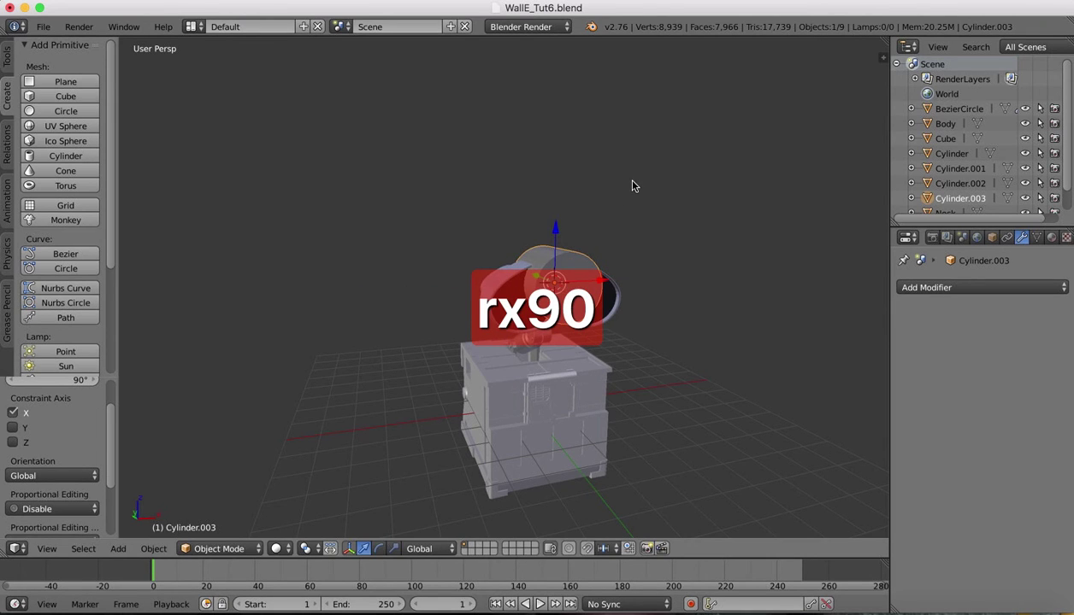
Scale the new cylinder to about 0.615 and move it into one eye opening, about -0.938 along X and -0.413 along Z.
{"action": "key", "text": "s"}
{"action": "left_click", "coordinate": [596, 221]}
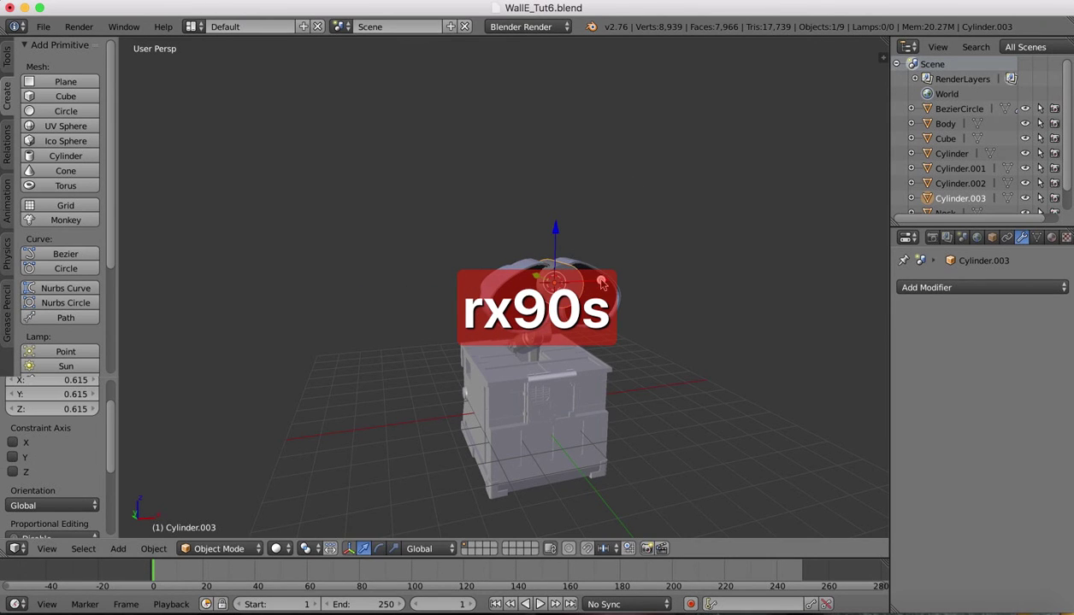
{"action": "left_click_drag", "start_coordinate": [601, 282], "coordinate": [570, 284]}
{"action": "right_click", "coordinate": [488, 323]}
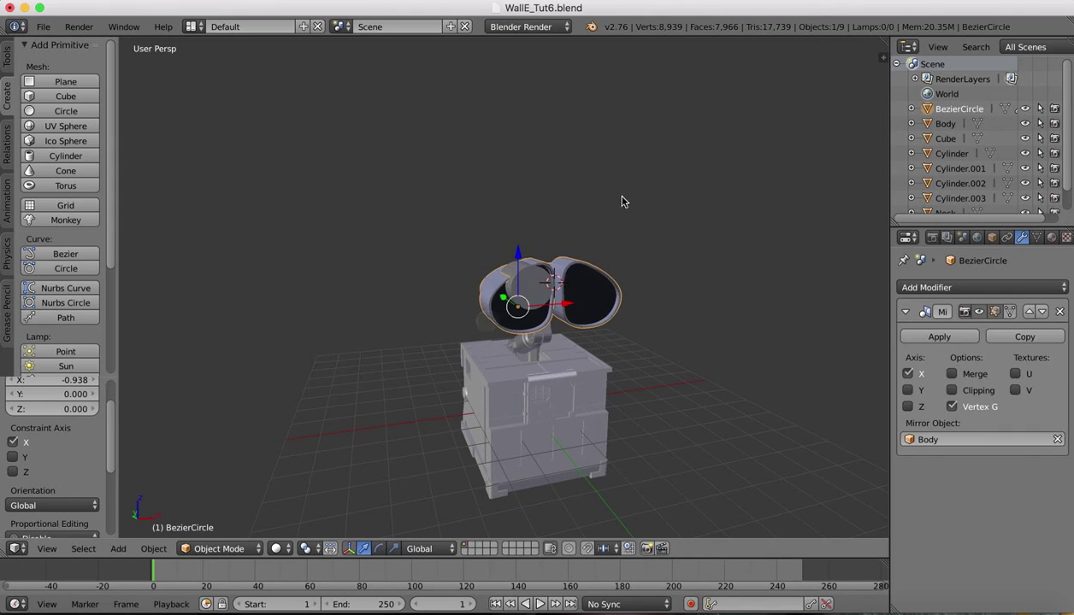
{"action": "scroll", "coordinate": [623, 193], "scroll_direction": "right", "scroll_amount": 3}
{"action": "right_click", "coordinate": [519, 274]}
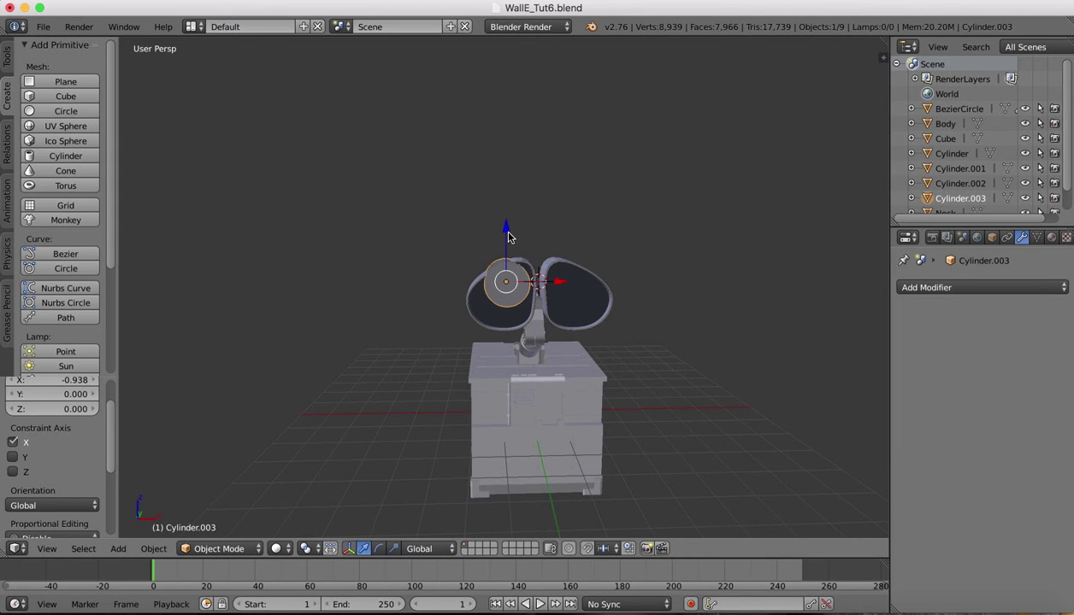
{"action": "left_click_drag", "start_coordinate": [508, 237], "coordinate": [506, 248]}
Scale the eye cylinder uniformly to about 0.664 and raise it about 0.044 along Z.
{"action": "key", "text": "s"}
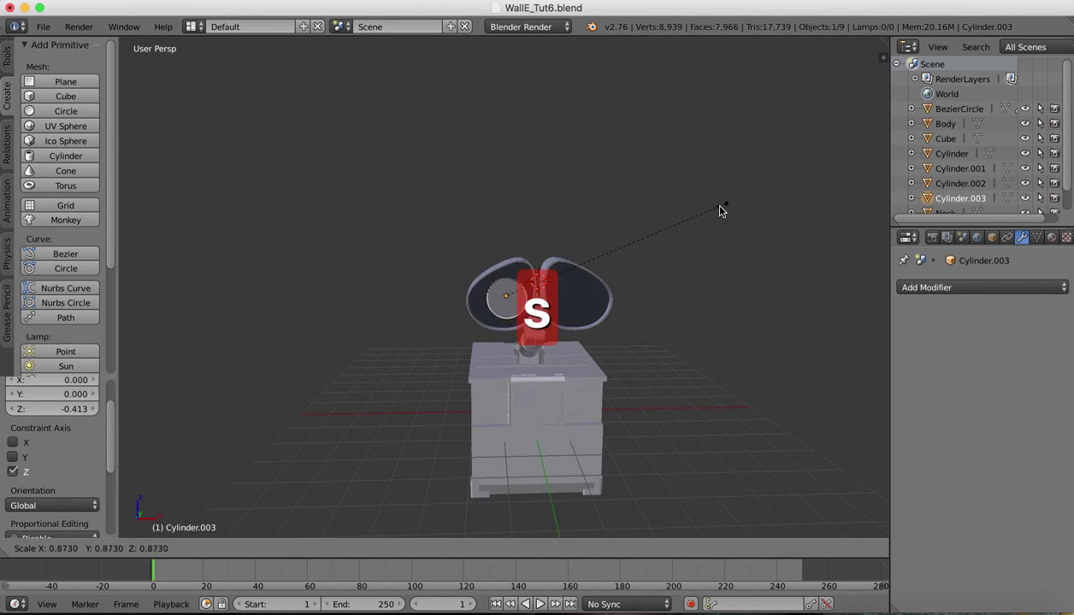
{"action": "left_click", "coordinate": [668, 230]}
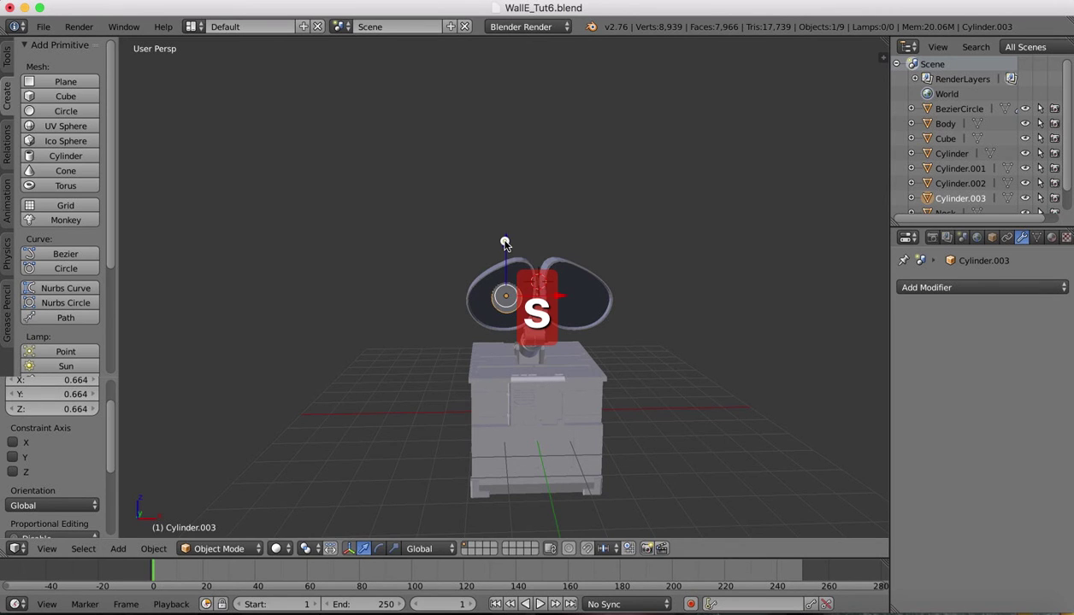
{"action": "left_click_drag", "start_coordinate": [504, 242], "coordinate": [504, 240]}
Check the eyes in Preview's walle basic.jpg, return to Blender's front view, scale the cylinder to about 1.049, and shift it about 0.151 in Z and 0.076 in X.
{"action": "left_click", "coordinate": [900, 612]}
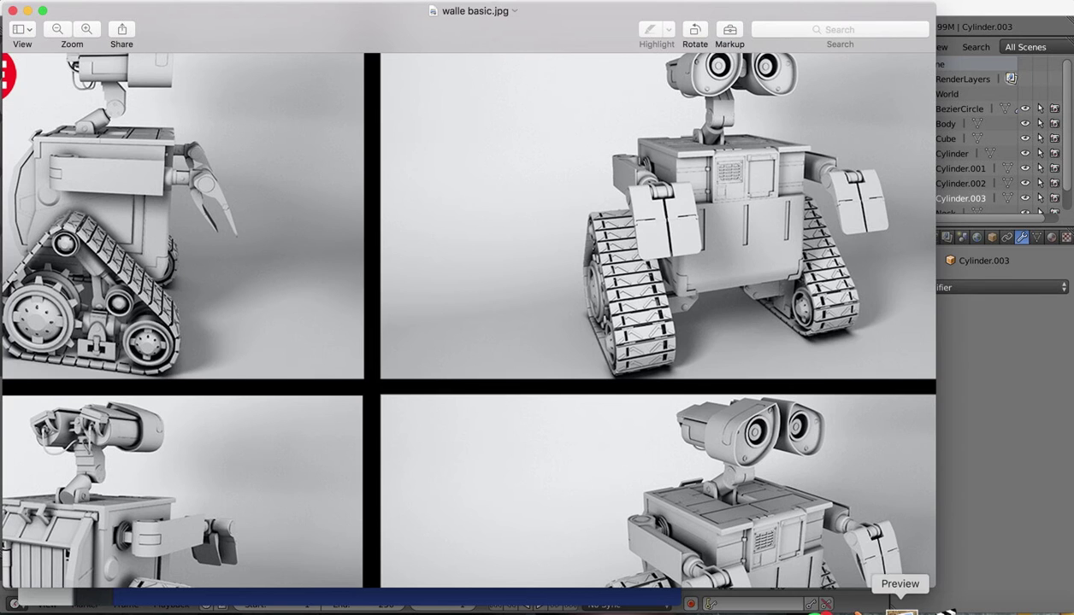
{"action": "scroll", "coordinate": [716, 101], "scroll_direction": "up", "scroll_amount": 2}
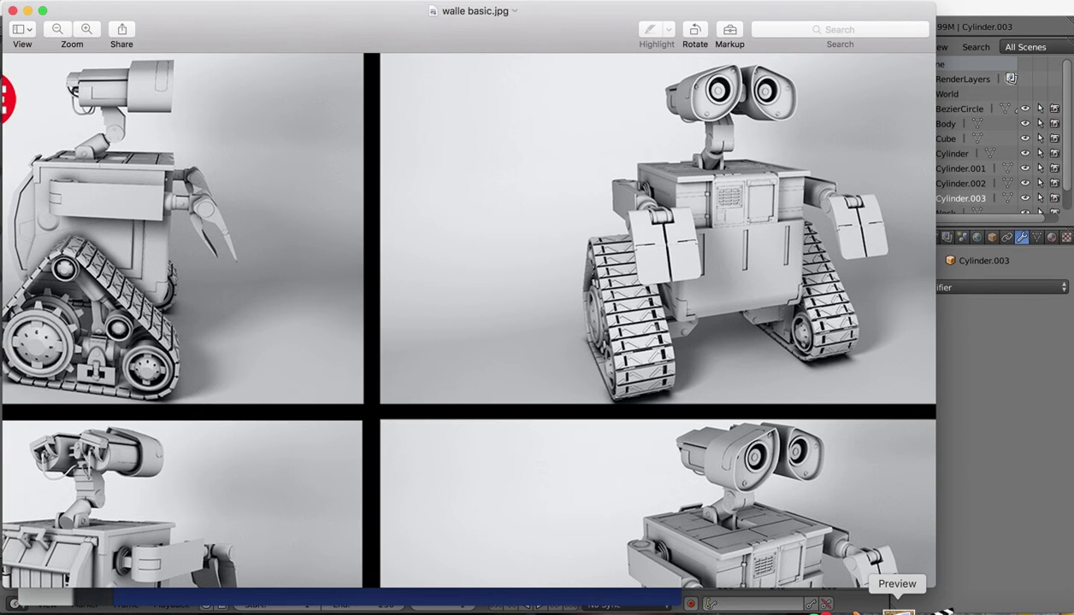
{"action": "left_click", "coordinate": [857, 608]}
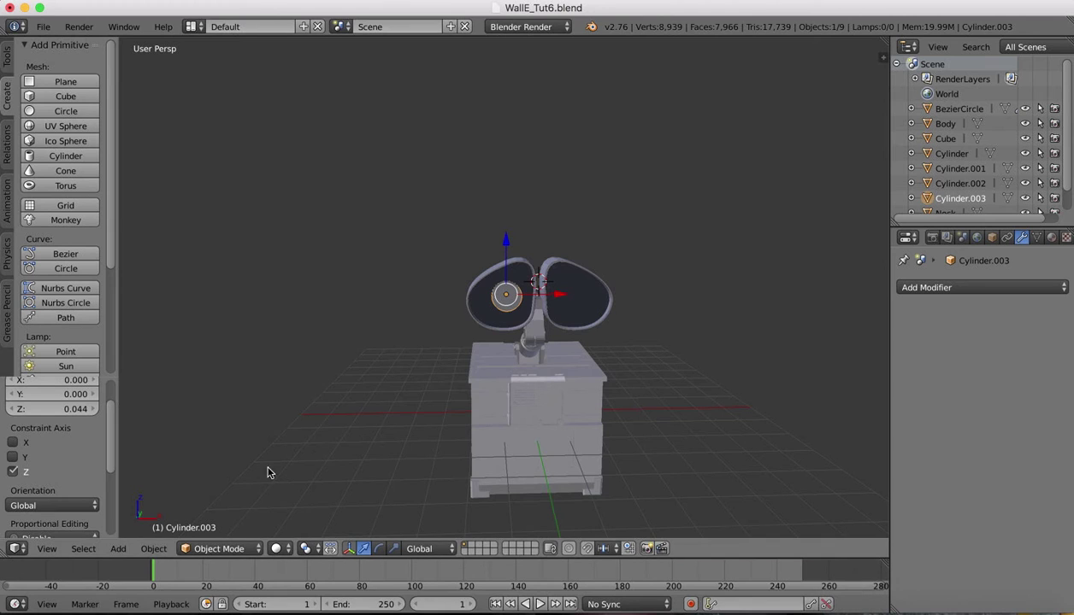
{"action": "left_click", "coordinate": [47, 549]}
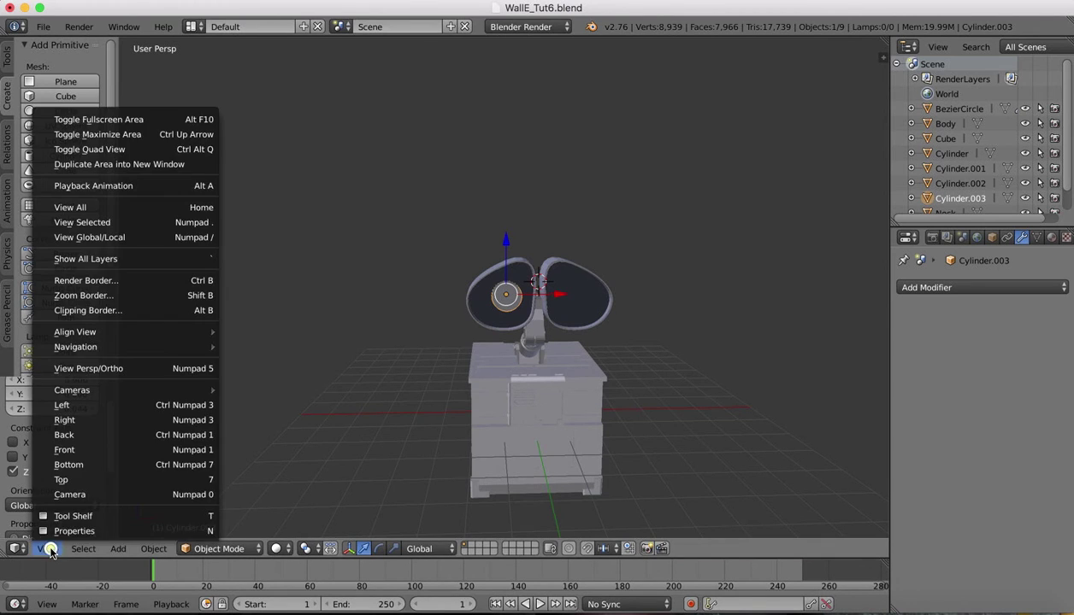
{"action": "left_click", "coordinate": [62, 450]}
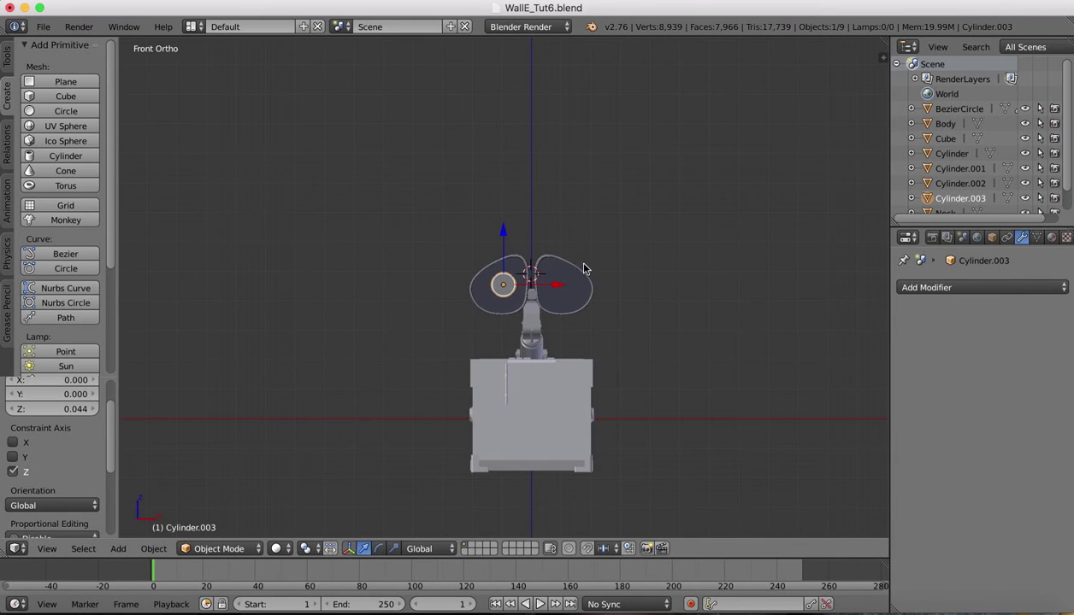
{"action": "key", "text": "s"}
{"action": "left_click", "coordinate": [521, 234]}
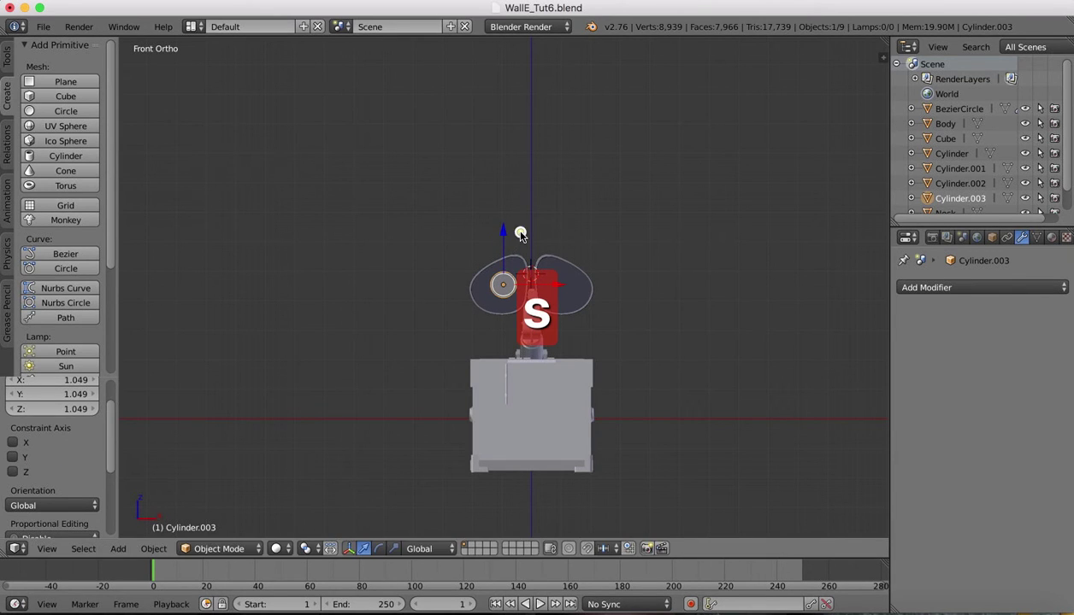
{"action": "left_click_drag", "start_coordinate": [502, 240], "coordinate": [503, 230]}
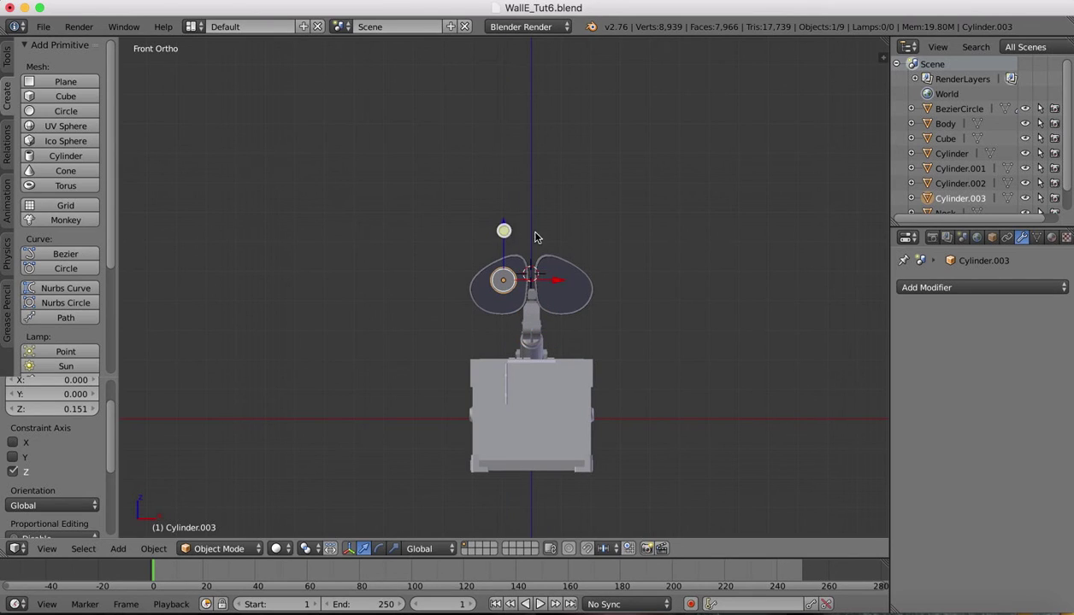
{"action": "left_click_drag", "start_coordinate": [559, 285], "coordinate": [561, 283]}
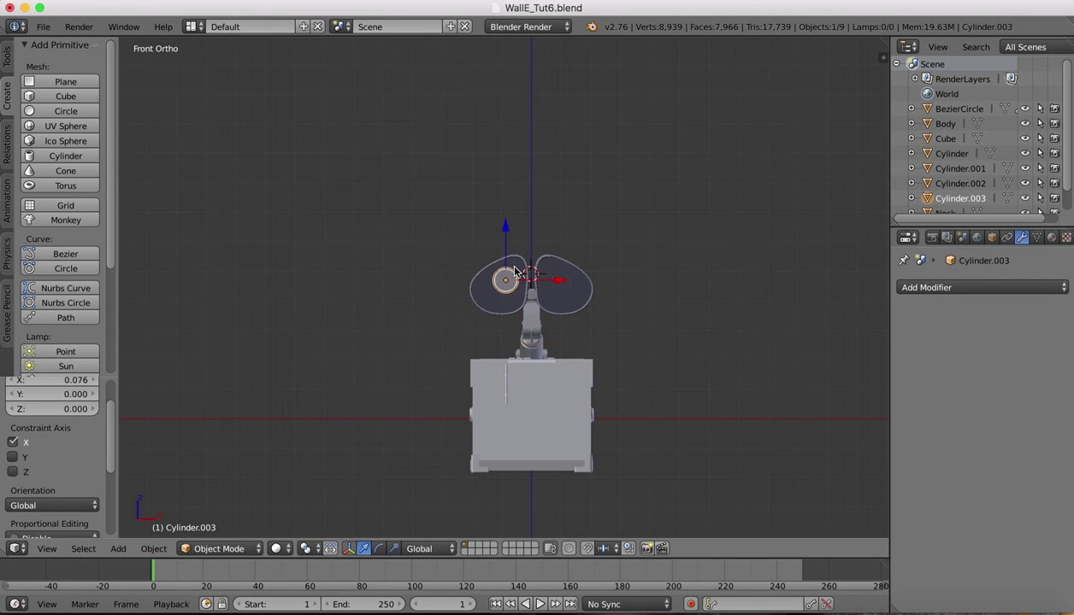
Scale the eye cylinder uniformly to about 0.962 and pull it out of the eye opening, about -1.423 along Y.
{"action": "key", "text": "s"}
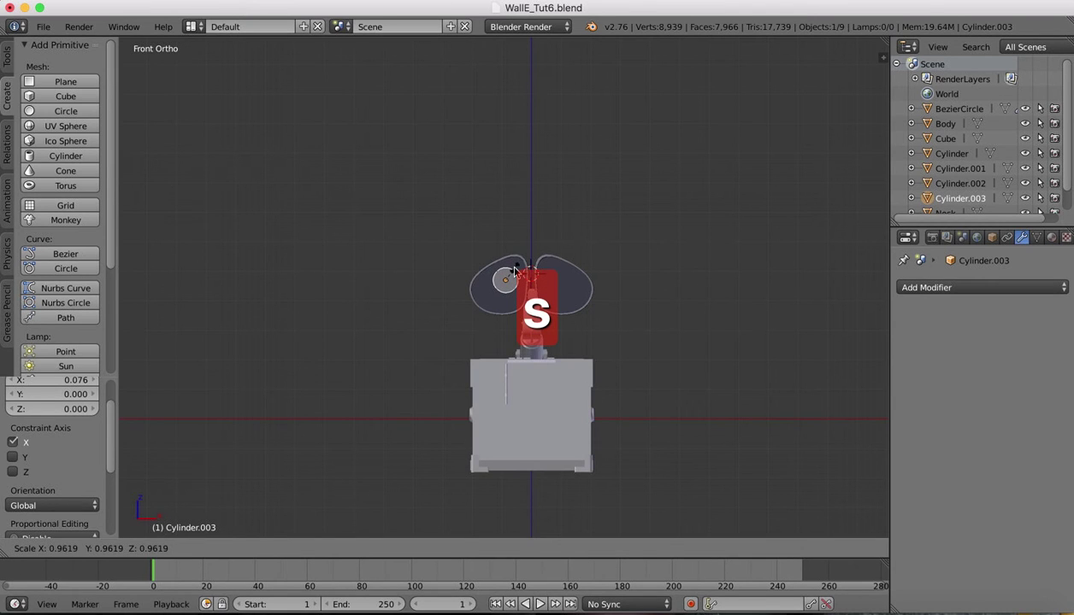
{"action": "left_click", "coordinate": [514, 272]}
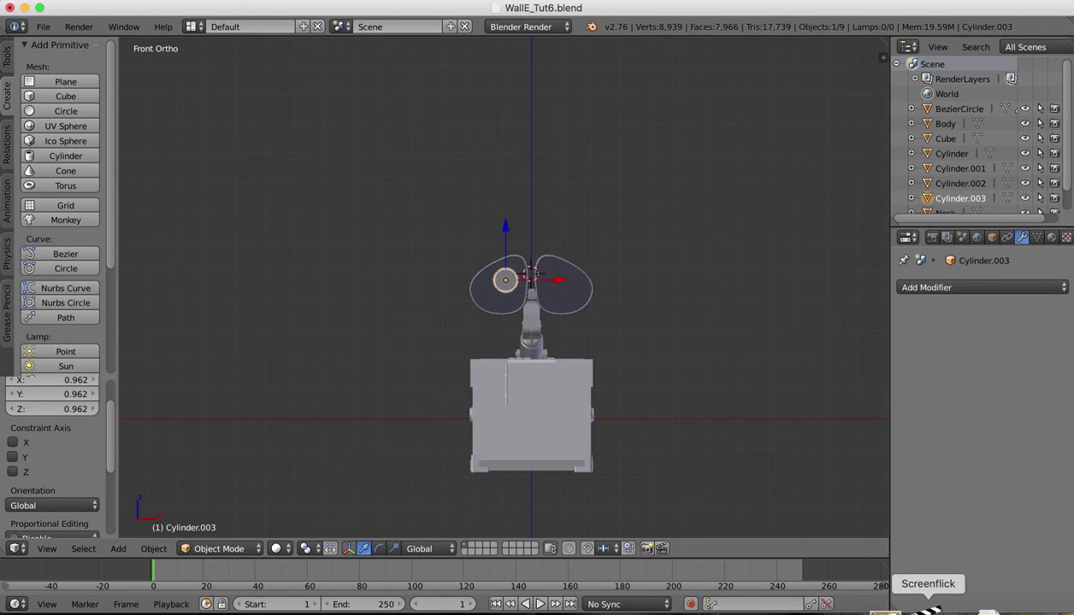
{"action": "scroll", "coordinate": [648, 314], "scroll_direction": "left", "scroll_amount": 10}
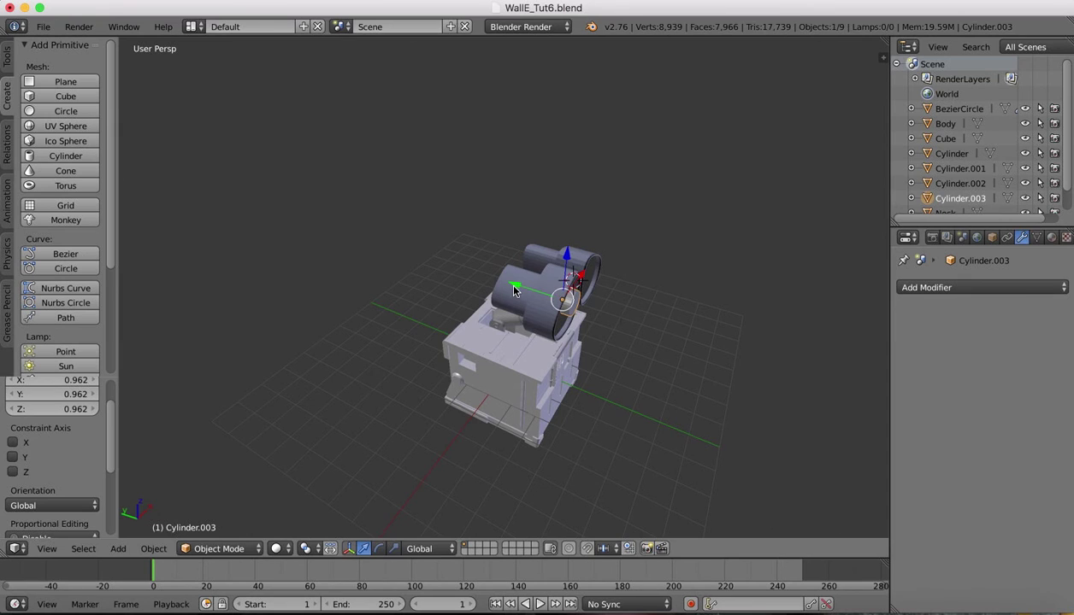
{"action": "left_click_drag", "start_coordinate": [514, 291], "coordinate": [567, 299]}
Flatten the eye cylinder to about 0.356 along Y and move it back into the eye opening, about 1.279 along Y.
{"action": "key", "text": "s"}
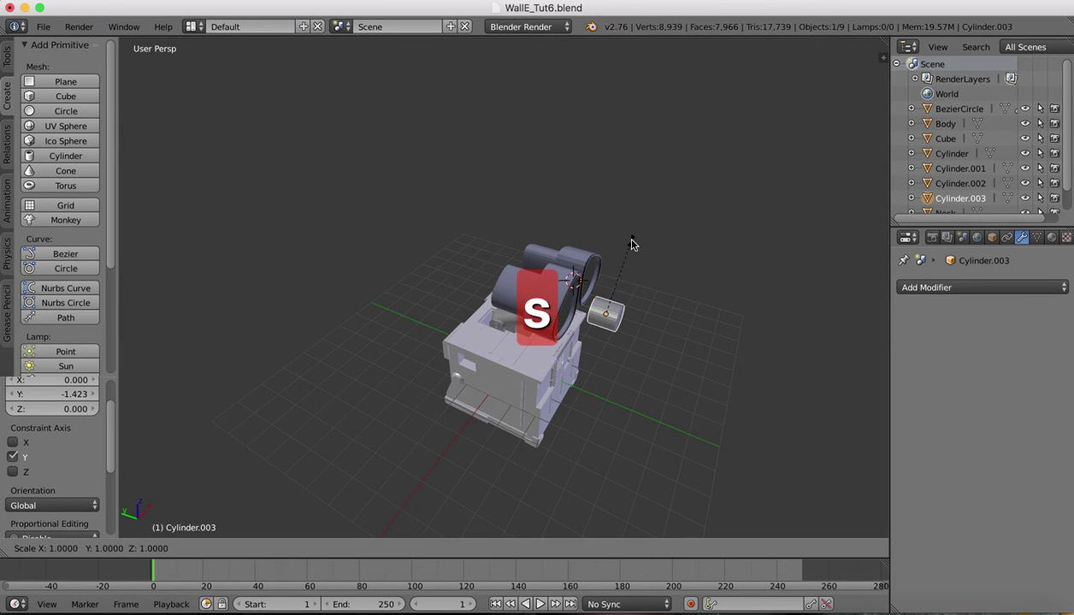
{"action": "key", "text": "y"}
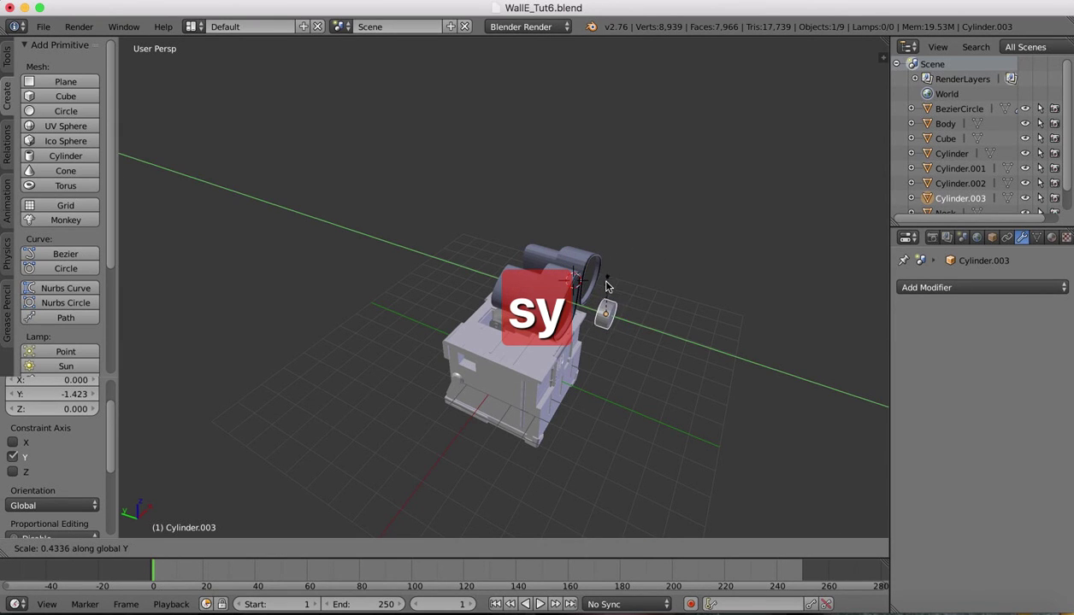
{"action": "left_click", "coordinate": [606, 287]}
{"action": "left_click_drag", "start_coordinate": [556, 303], "coordinate": [545, 301]}
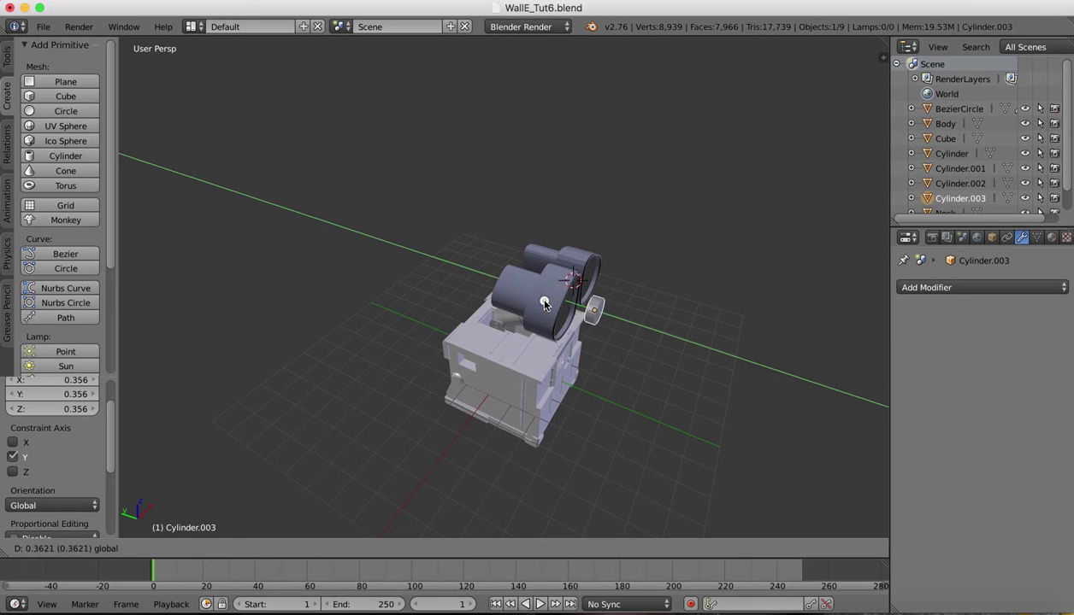
{"action": "right_click_drag", "start_coordinate": [545, 304], "coordinate": [518, 301]}
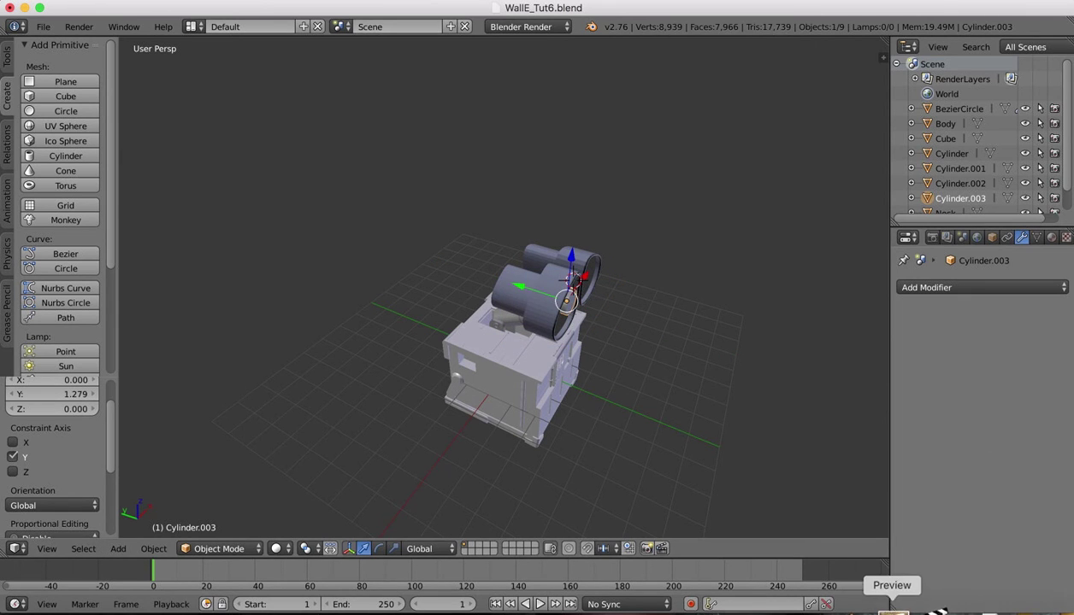
Check the eyes in Preview's walle basic.jpg, return to Blender, and select the front edge loop of the eye cylinder in Edit Mode.
{"action": "left_click", "coordinate": [892, 610]}
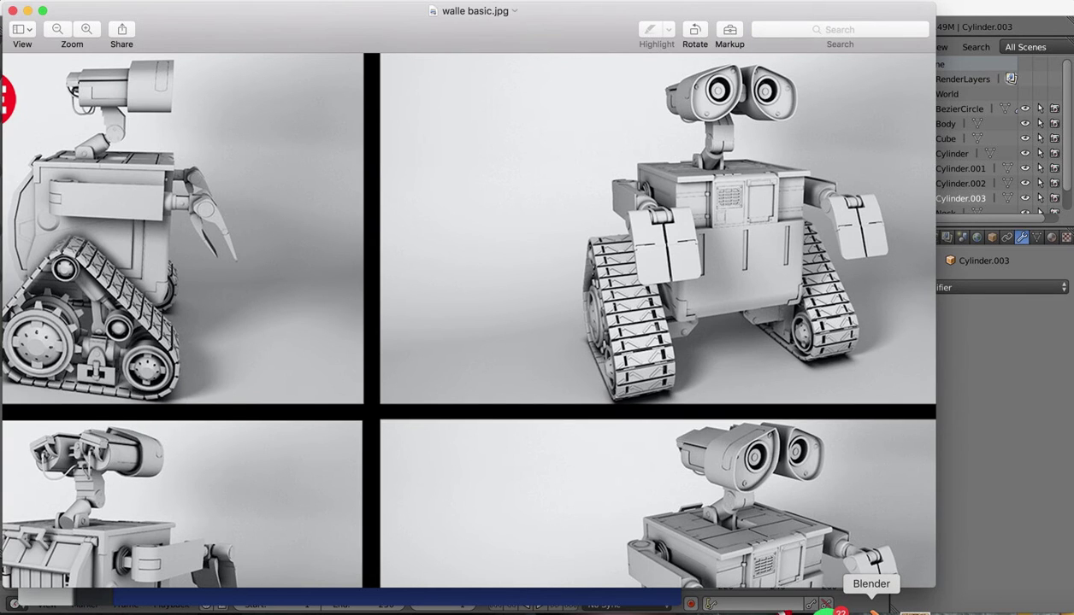
{"action": "left_click", "coordinate": [871, 611]}
{"action": "scroll", "coordinate": [509, 215], "scroll_direction": "right", "scroll_amount": 10}
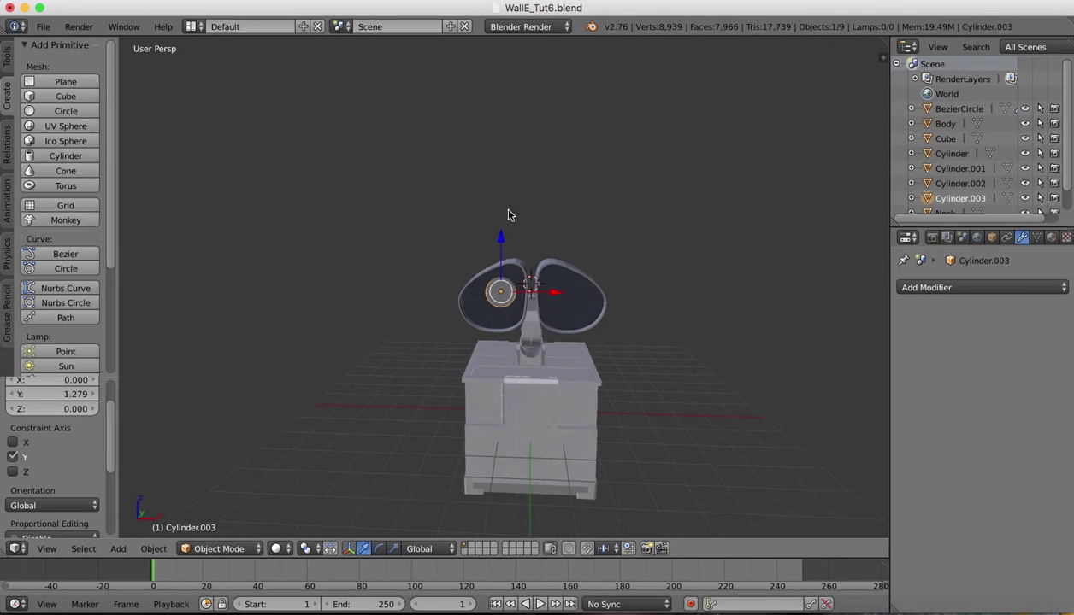
{"action": "scroll", "coordinate": [467, 270], "scroll_direction": "up", "scroll_amount": 5}
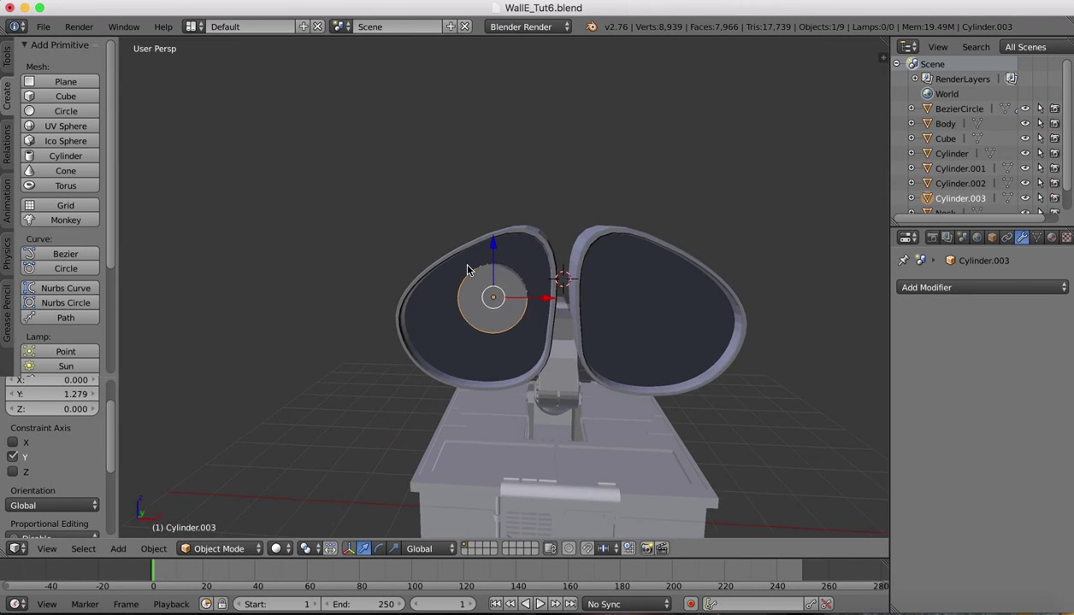
{"action": "scroll", "coordinate": [467, 270], "scroll_direction": "up", "scroll_amount": 3}
{"action": "scroll", "coordinate": [467, 270], "scroll_direction": "left", "scroll_amount": 5}
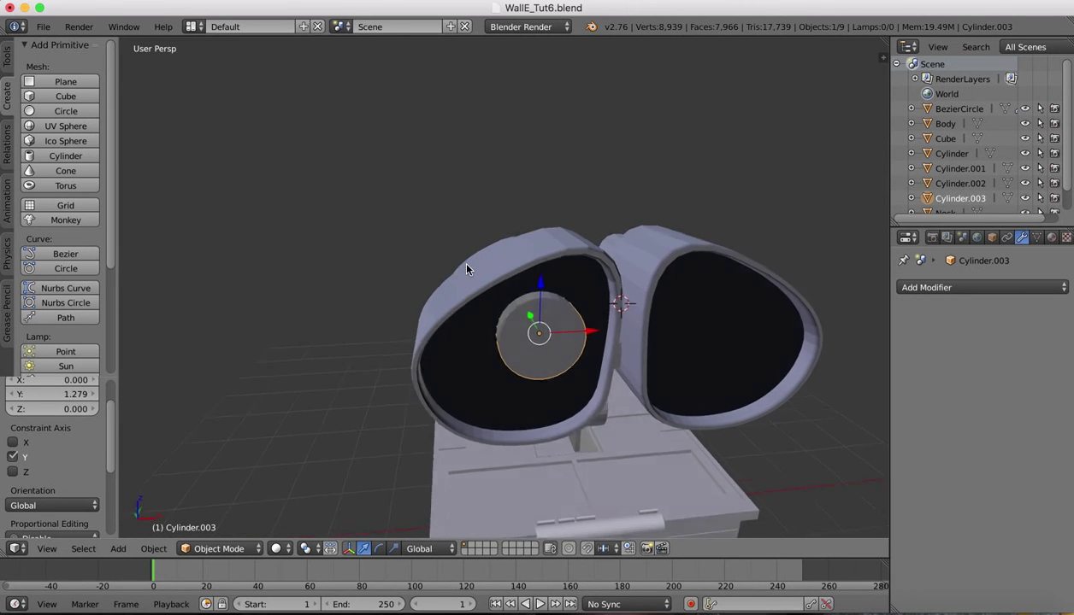
{"action": "left_click", "coordinate": [202, 552]}
{"action": "left_click", "coordinate": [209, 513]}
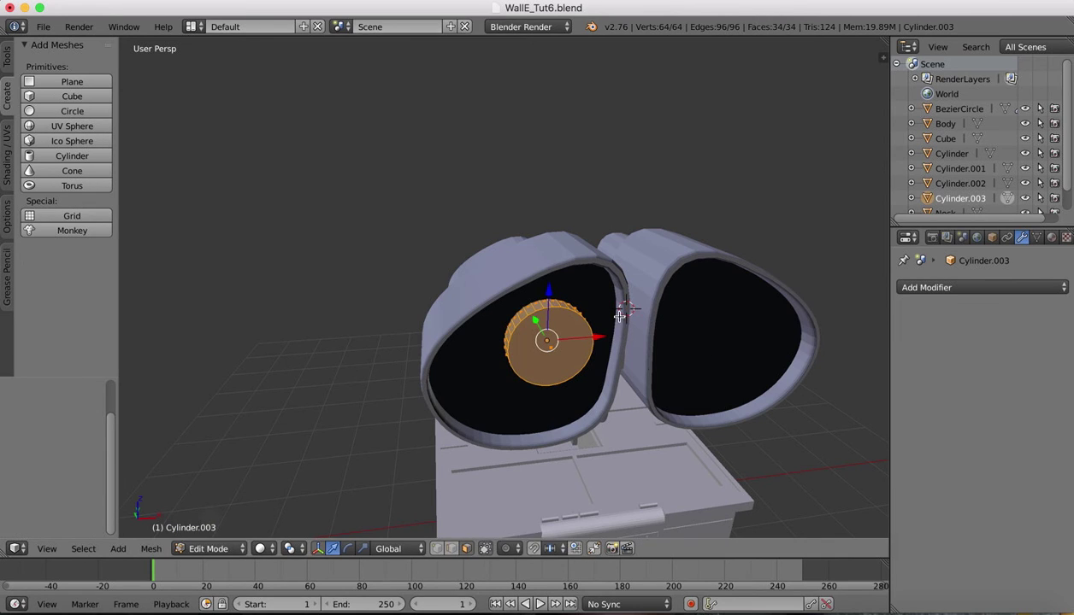
{"action": "left_click", "coordinate": [533, 316]}
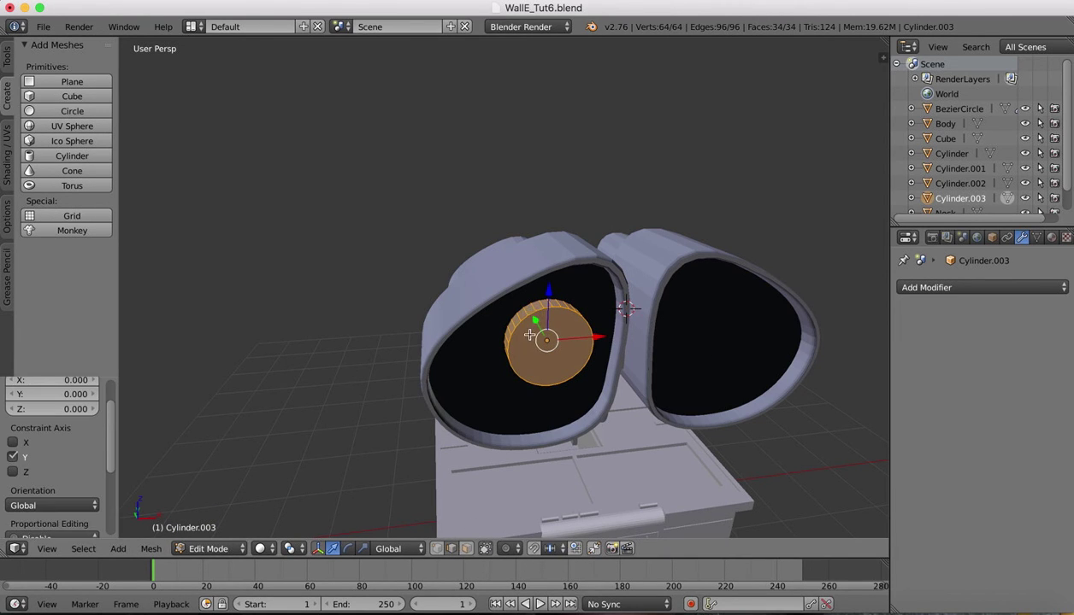
{"action": "right_click", "coordinate": [518, 325]}
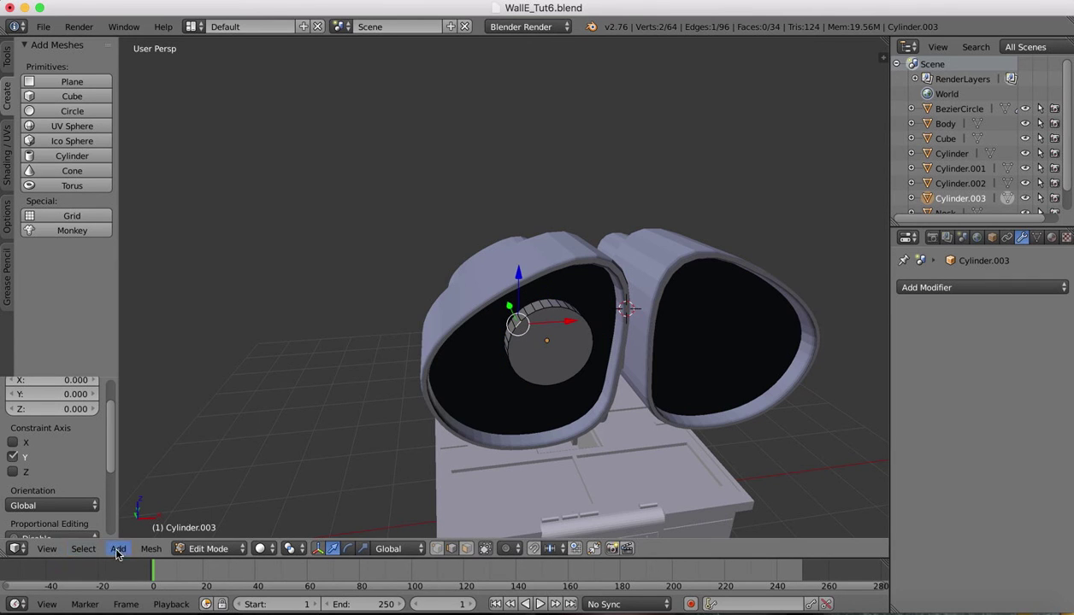
{"action": "left_click", "coordinate": [83, 550]}
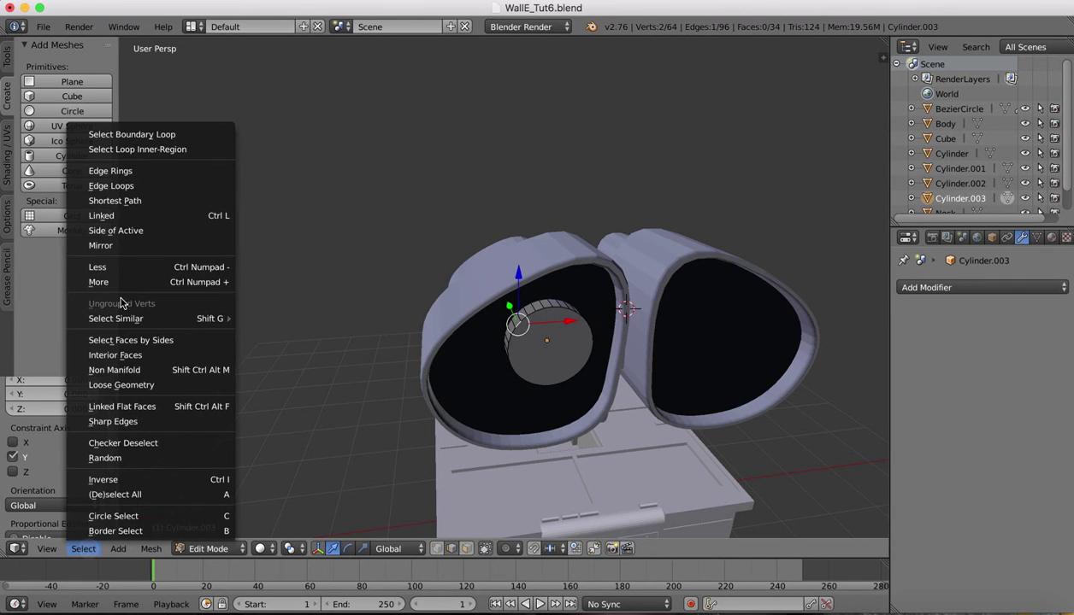
{"action": "left_click", "coordinate": [118, 186]}
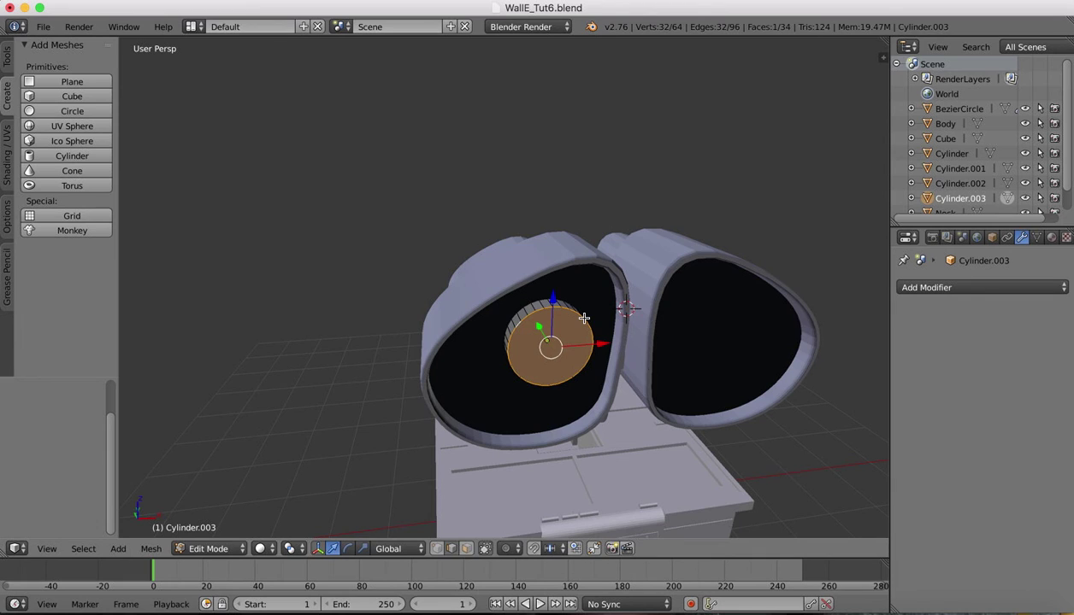
Extrude the cylinder's front face in place, scale it to about 0.857, and extrude it about 0.183 inward to form a recess.
{"action": "key", "text": "e"}
{"action": "right_click", "coordinate": [581, 314]}
{"action": "key", "text": "s"}
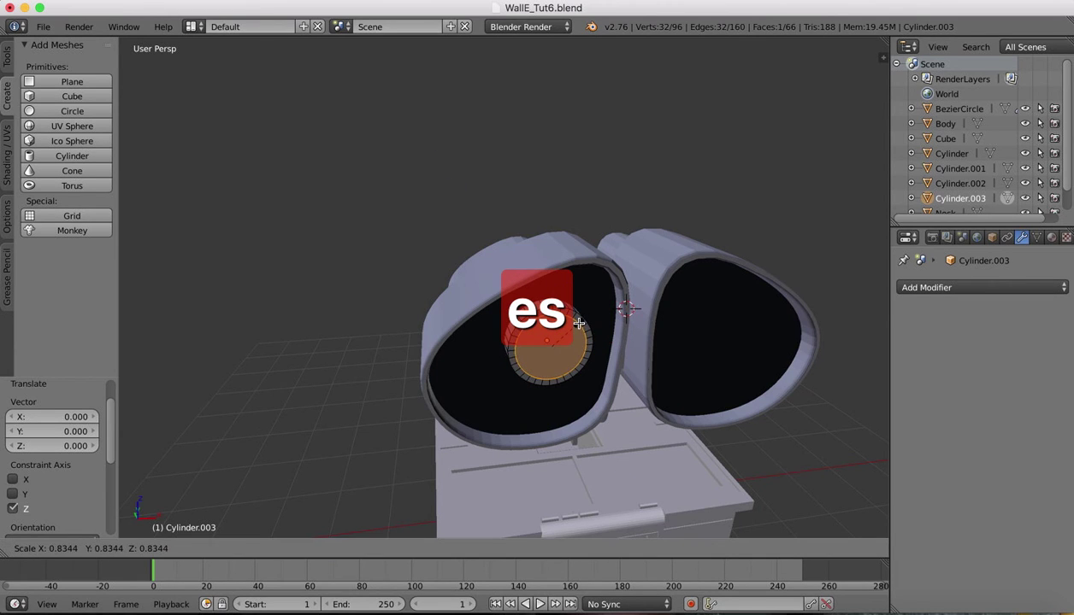
{"action": "left_click", "coordinate": [579, 322]}
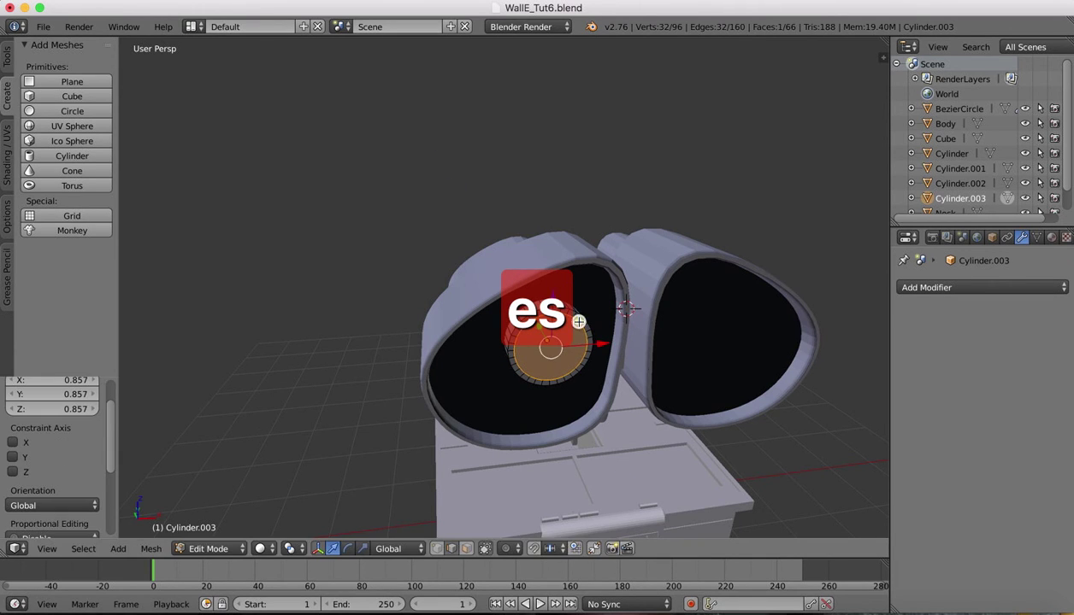
{"action": "key", "text": "e"}
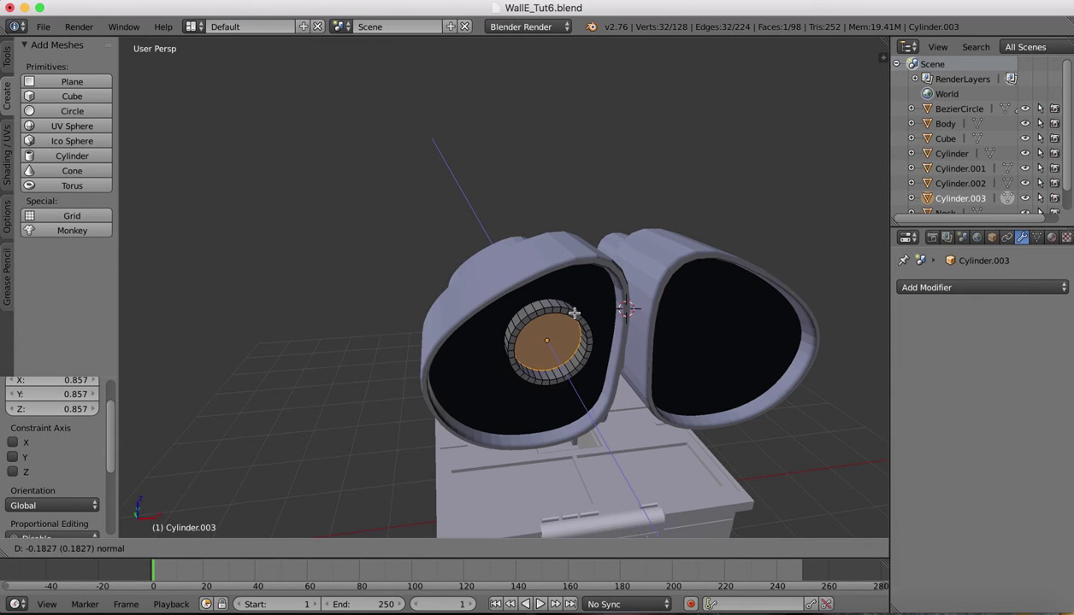
{"action": "left_click", "coordinate": [573, 313]}
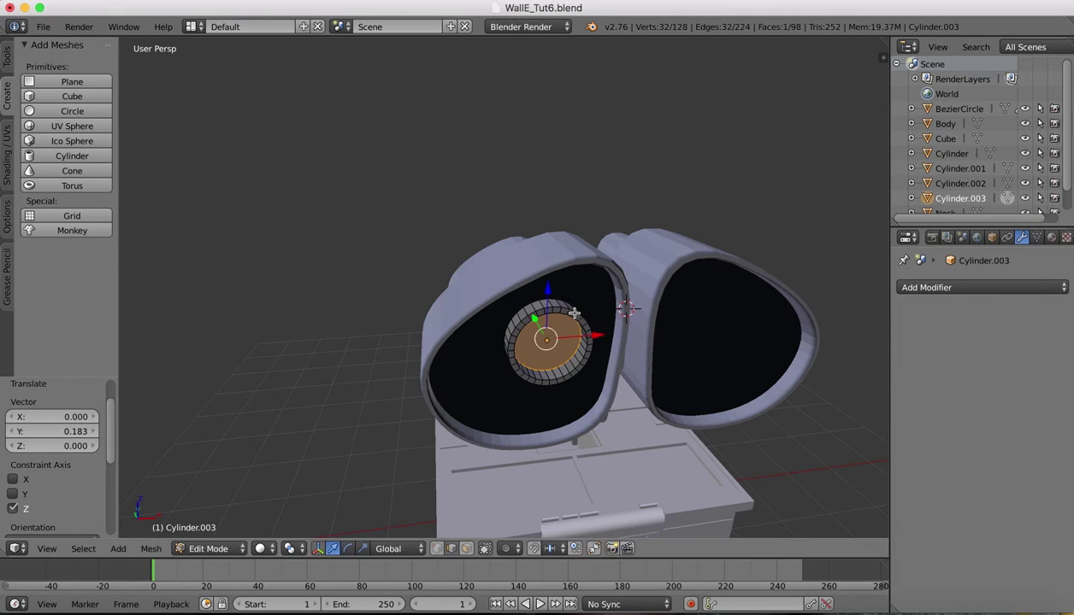
Extrude the recessed face in place and scale it to about 0.631 to form a smaller inner circle.
{"action": "key", "text": "e"}
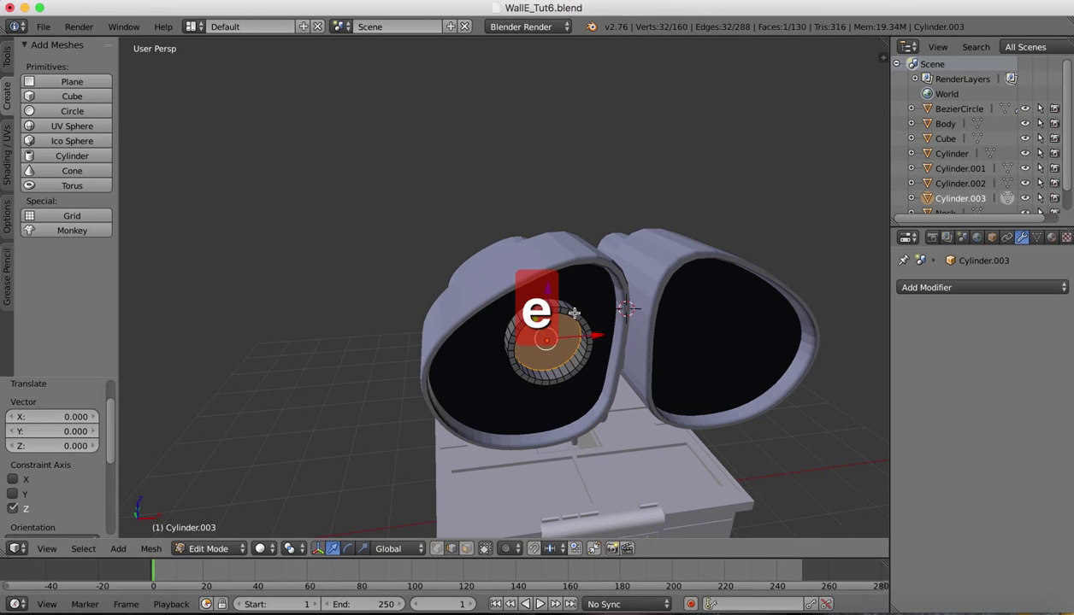
{"action": "key", "text": "s"}
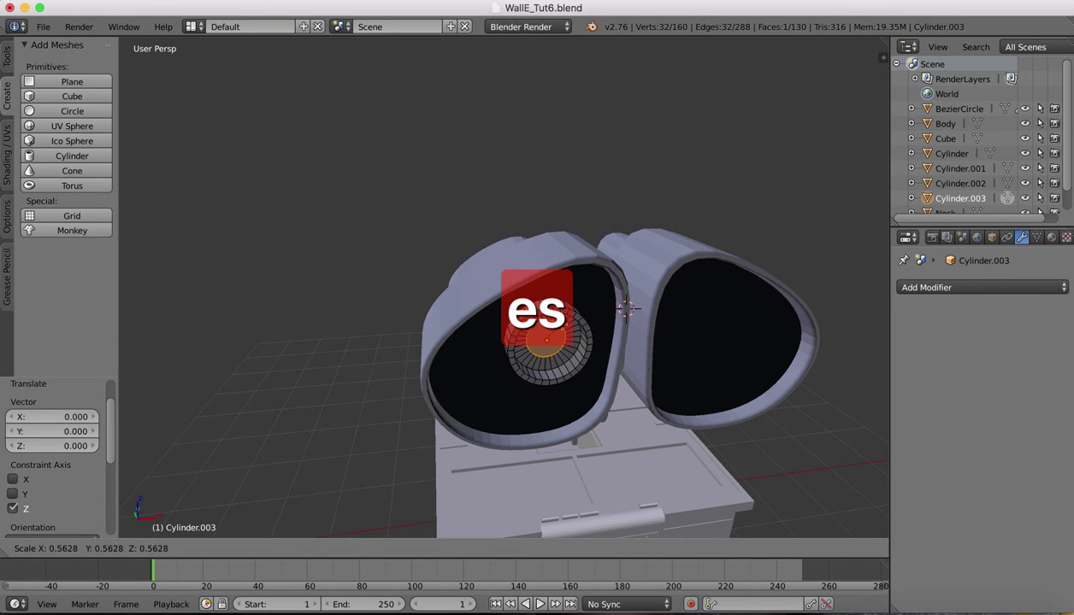
{"action": "key", "text": "Return"}
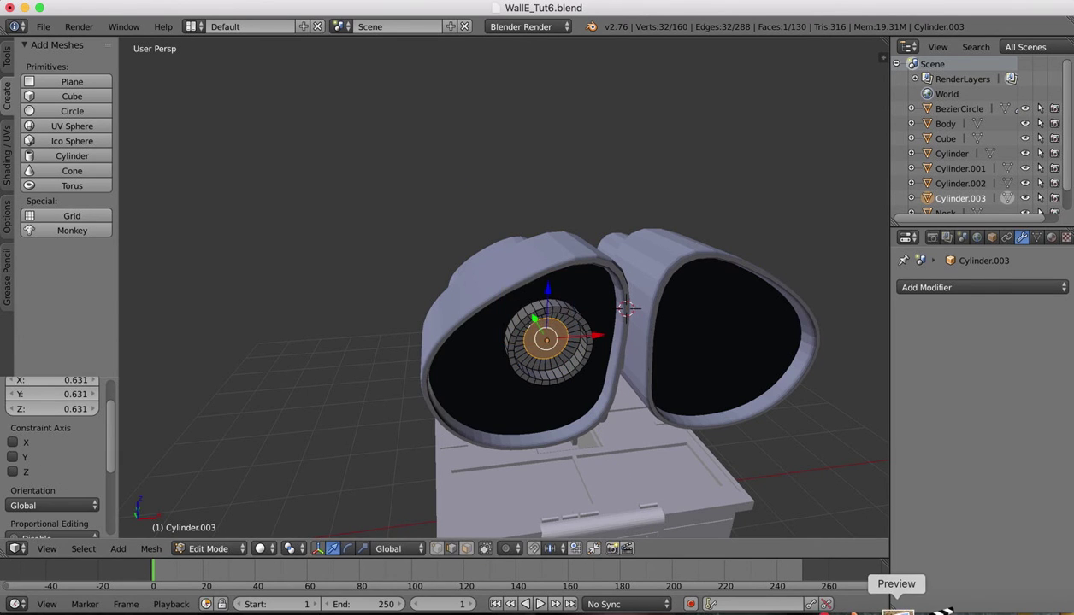
Check the lens shape in Preview's walle basic.jpg, return to Blender, and extrude the inner circle about 0.247 outward.
{"action": "left_click", "coordinate": [898, 601]}
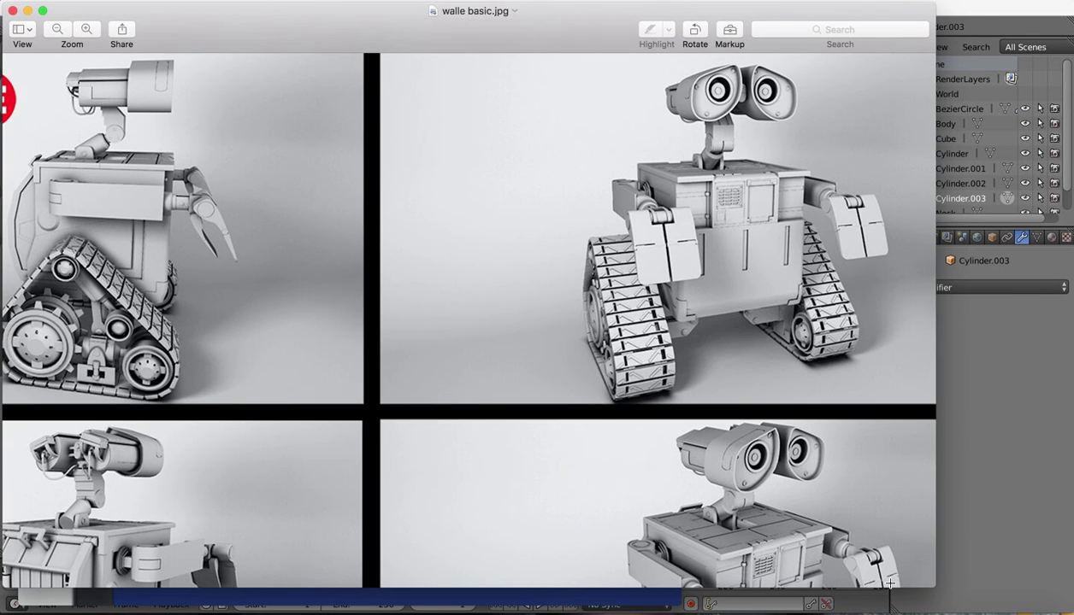
{"action": "left_click", "coordinate": [858, 603]}
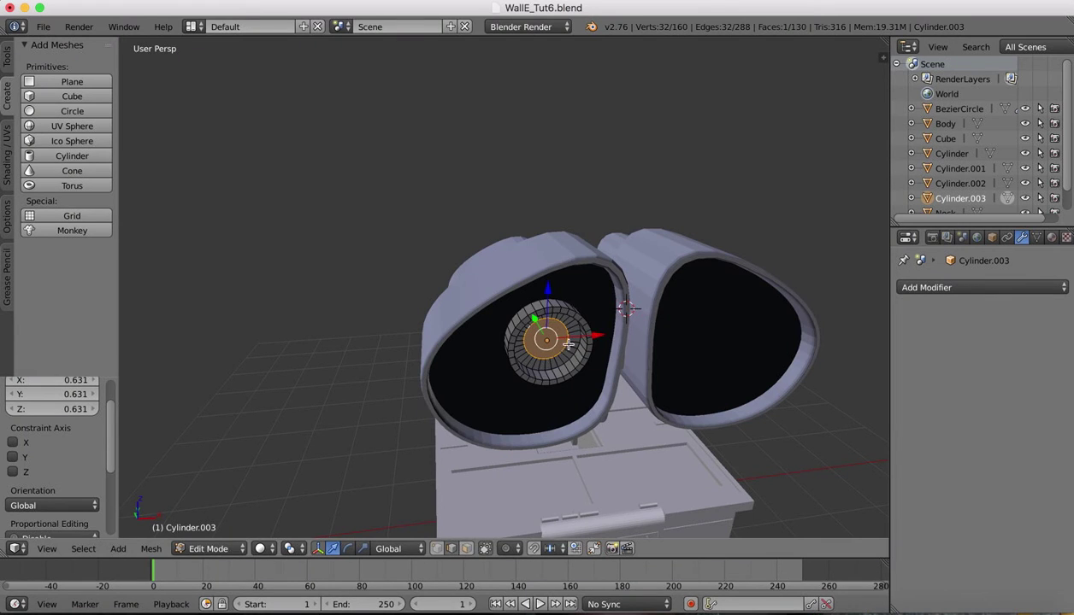
{"action": "key", "text": "e"}
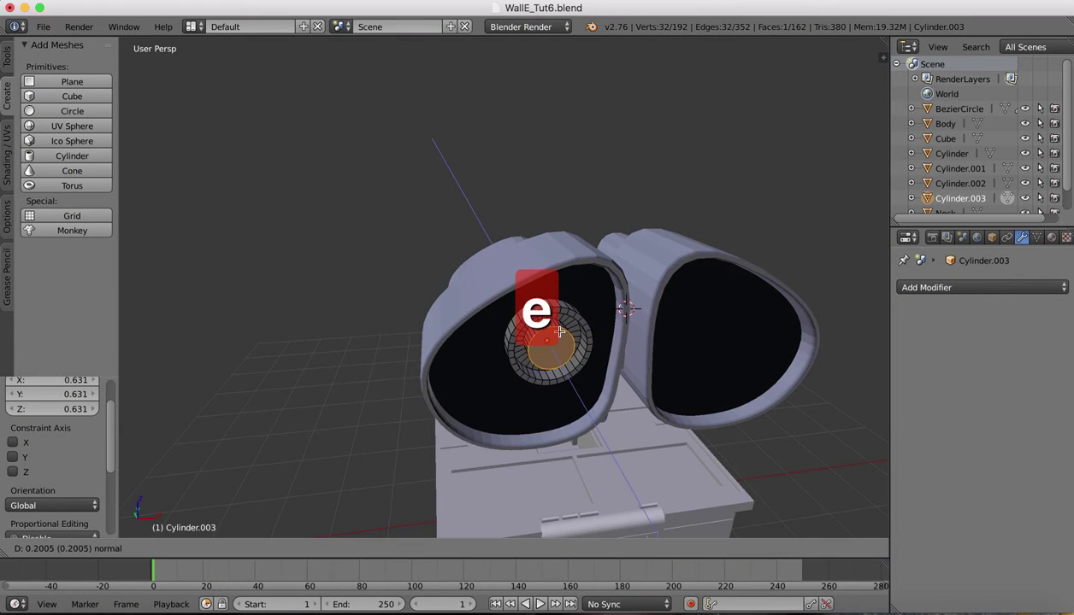
{"action": "left_click", "coordinate": [560, 334]}
{"action": "scroll", "coordinate": [561, 335], "scroll_direction": "right", "scroll_amount": 5}
{"action": "scroll", "coordinate": [560, 334], "scroll_direction": "left", "scroll_amount": 5}
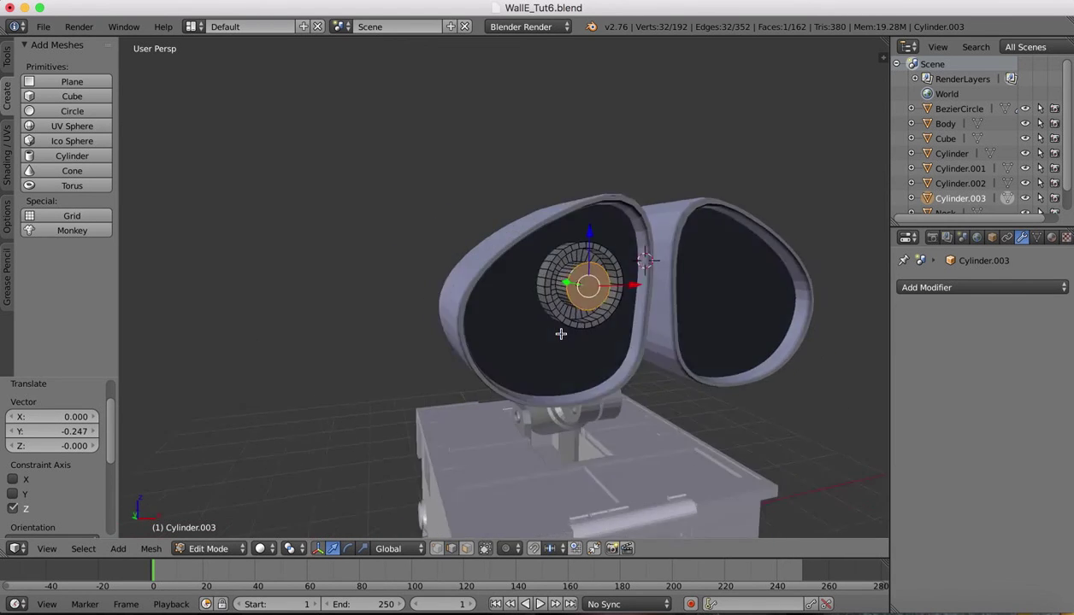
{"action": "scroll", "coordinate": [560, 334], "scroll_direction": "left", "scroll_amount": 10}
{"action": "scroll", "coordinate": [561, 335], "scroll_direction": "right", "scroll_amount": 6}
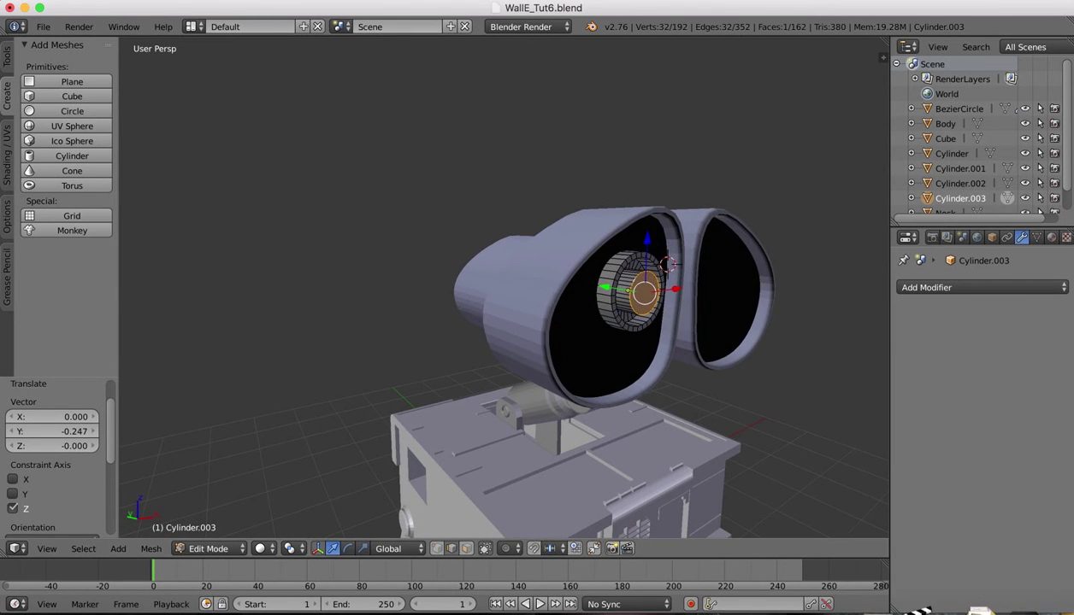
Compare with Preview's walle basic.jpg, return to Blender, and inset the raised lens face by extruding it in place and scaling to about 0.627.
{"action": "left_click", "coordinate": [897, 610]}
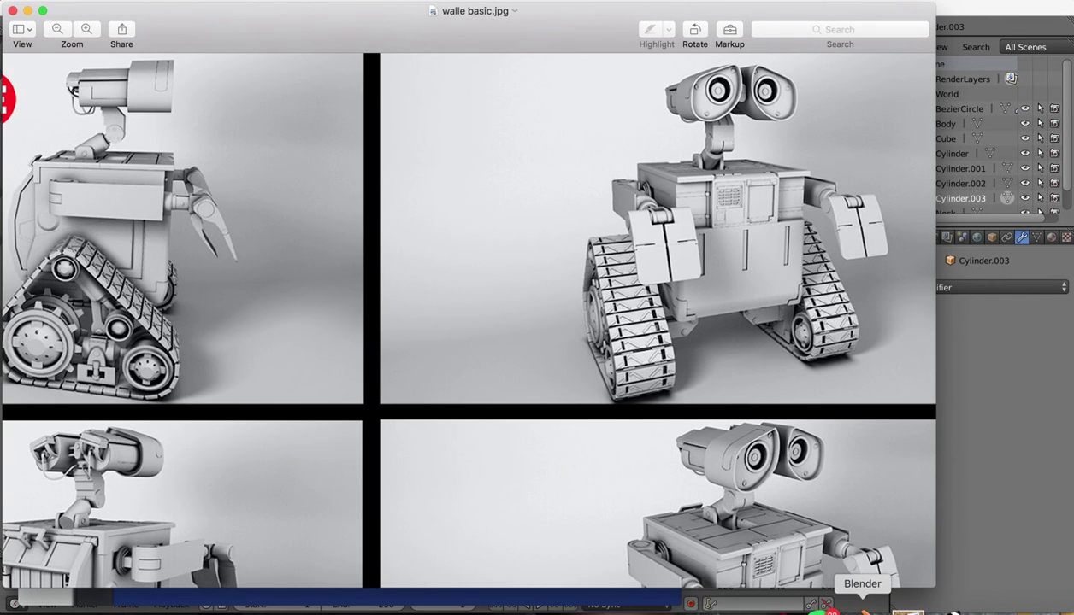
{"action": "left_click", "coordinate": [861, 610]}
{"action": "scroll", "coordinate": [595, 183], "scroll_direction": "right", "scroll_amount": 10}
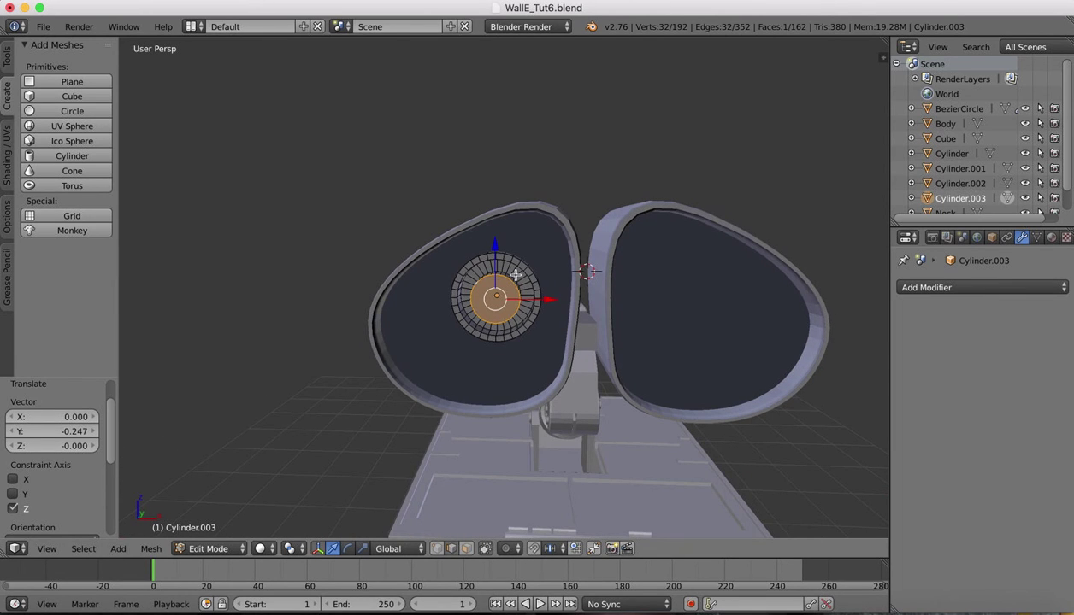
{"action": "key", "text": "e"}
{"action": "key", "text": "s"}
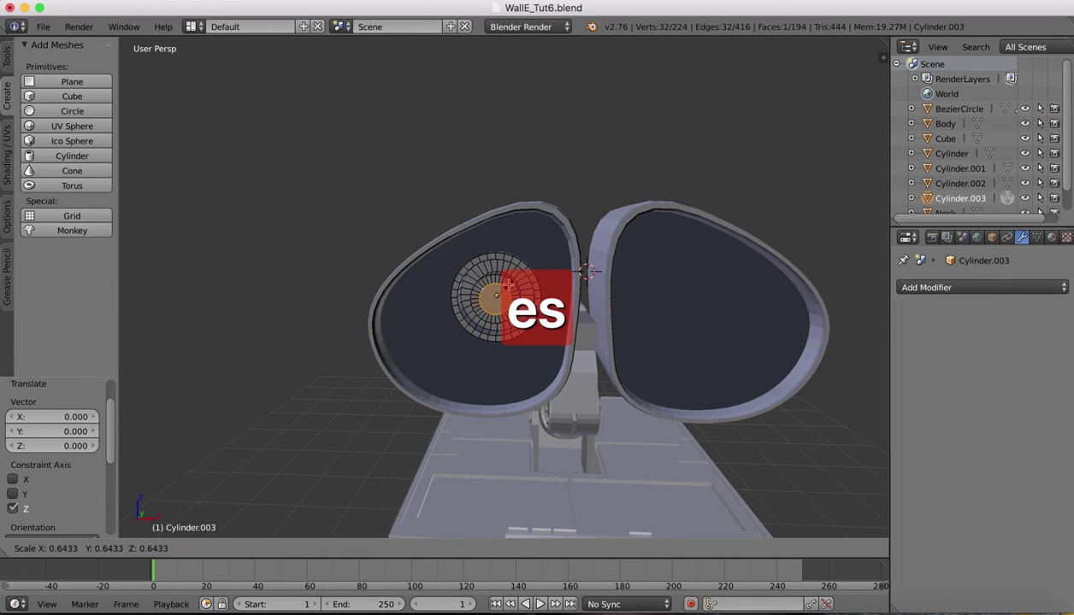
{"action": "left_click", "coordinate": [508, 286]}
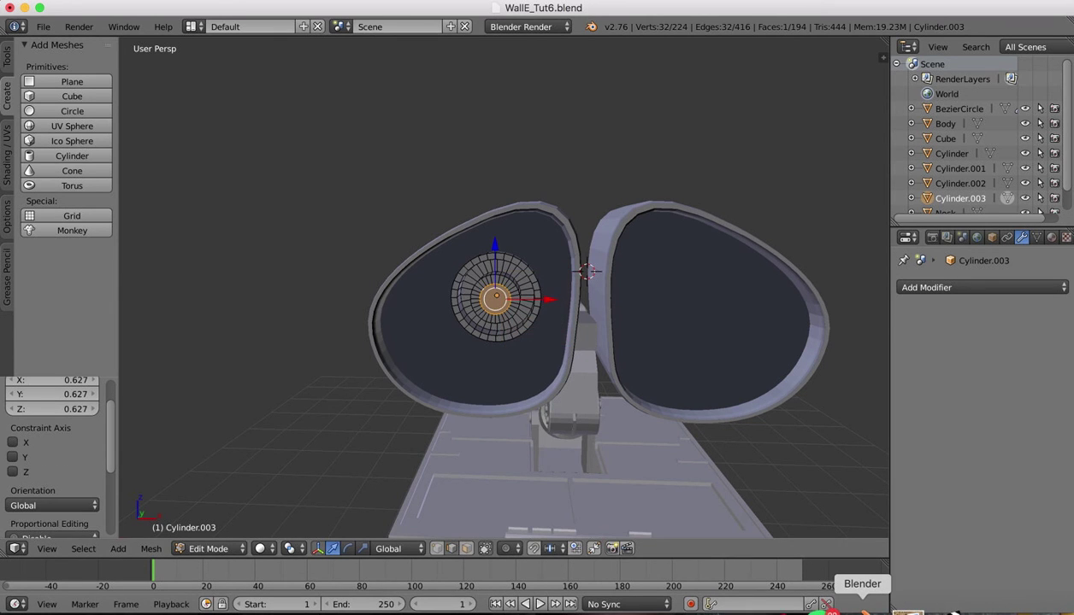
Compare the lens with Preview's walle basic.jpg, return to Blender, and extrude the innermost lens face about 0.033 outward.
{"action": "left_click", "coordinate": [896, 608]}
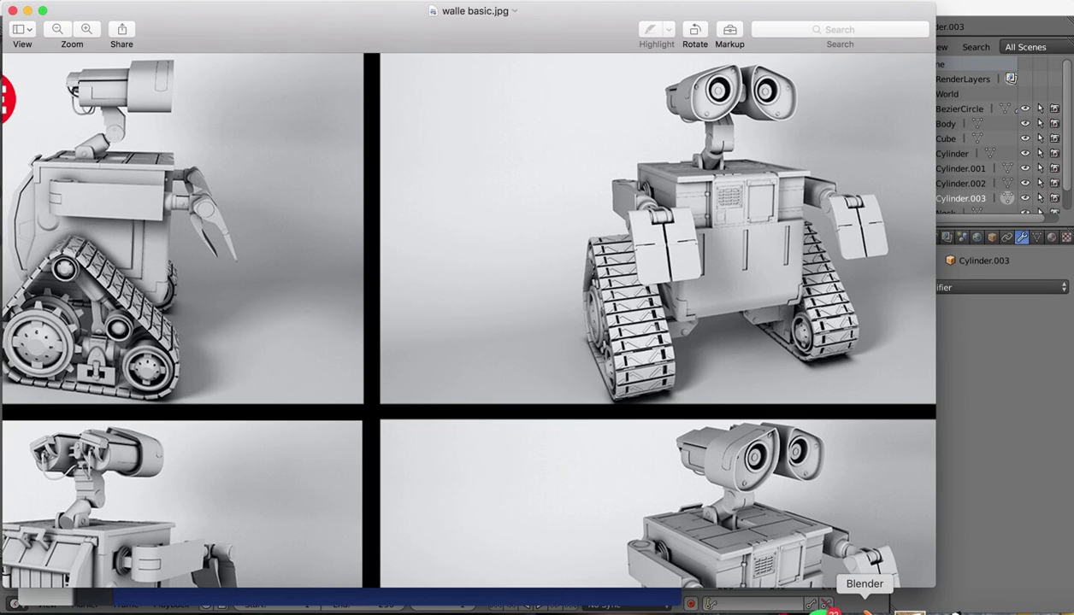
{"action": "left_click", "coordinate": [865, 610]}
{"action": "scroll", "coordinate": [496, 231], "scroll_direction": "left", "scroll_amount": 10}
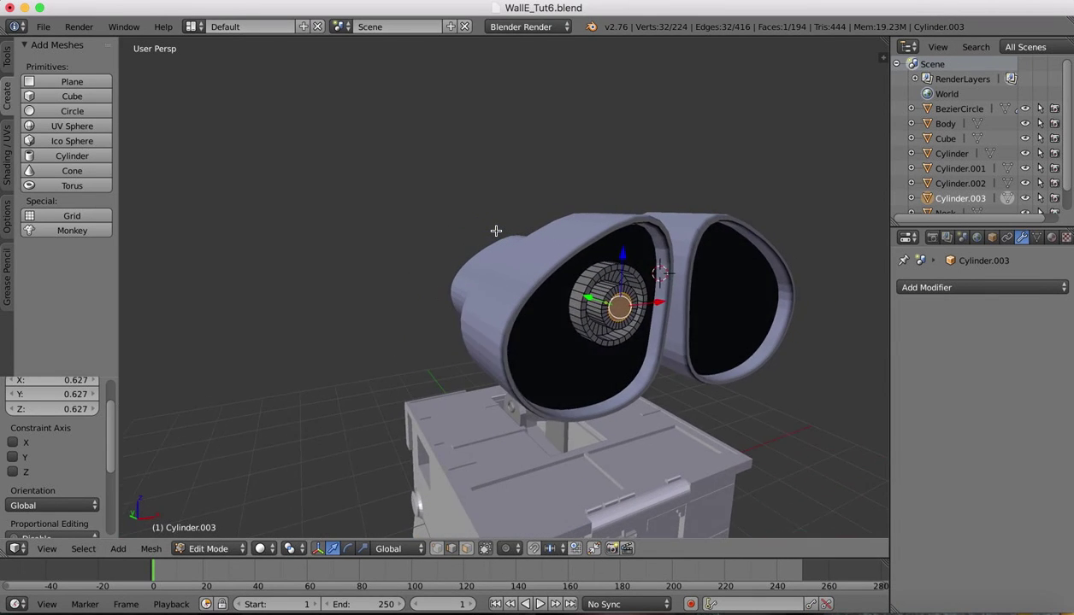
{"action": "scroll", "coordinate": [495, 231], "scroll_direction": "left", "scroll_amount": 3}
{"action": "key", "text": "e"}
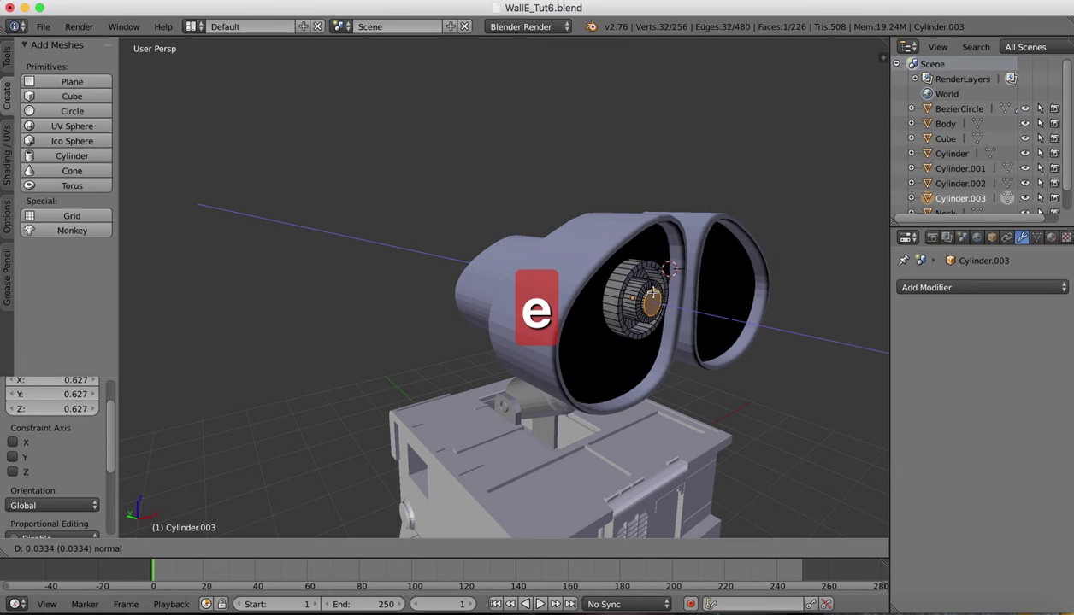
{"action": "left_click", "coordinate": [653, 293]}
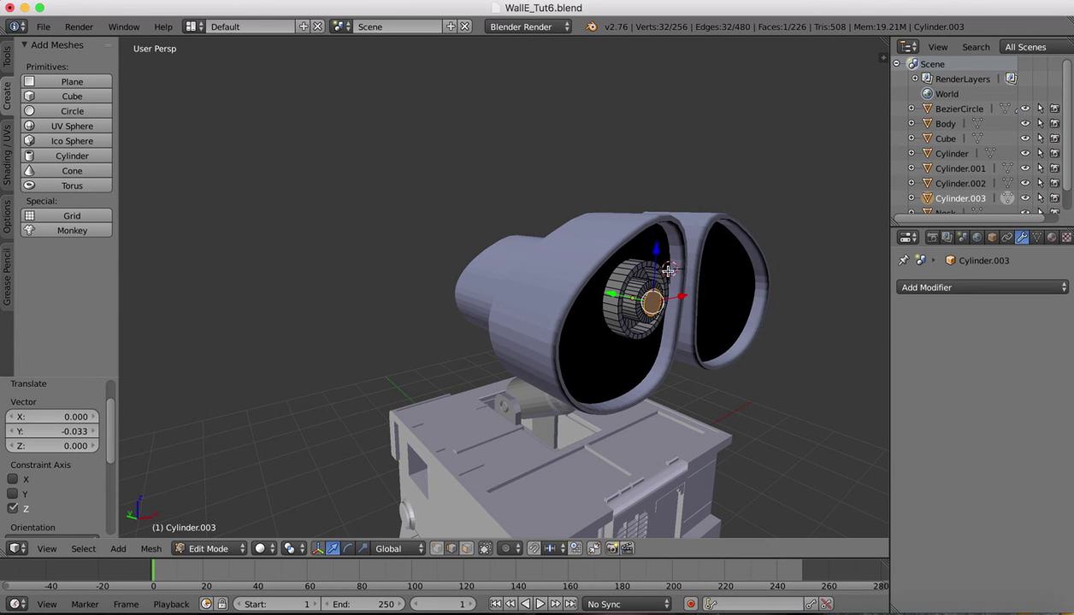
Extrude the lens's front face in place, scale it to about 0.853, and enlarge it again by about 1.073 to leave a thin rim.
{"action": "key", "text": "e"}
{"action": "key", "text": "s"}
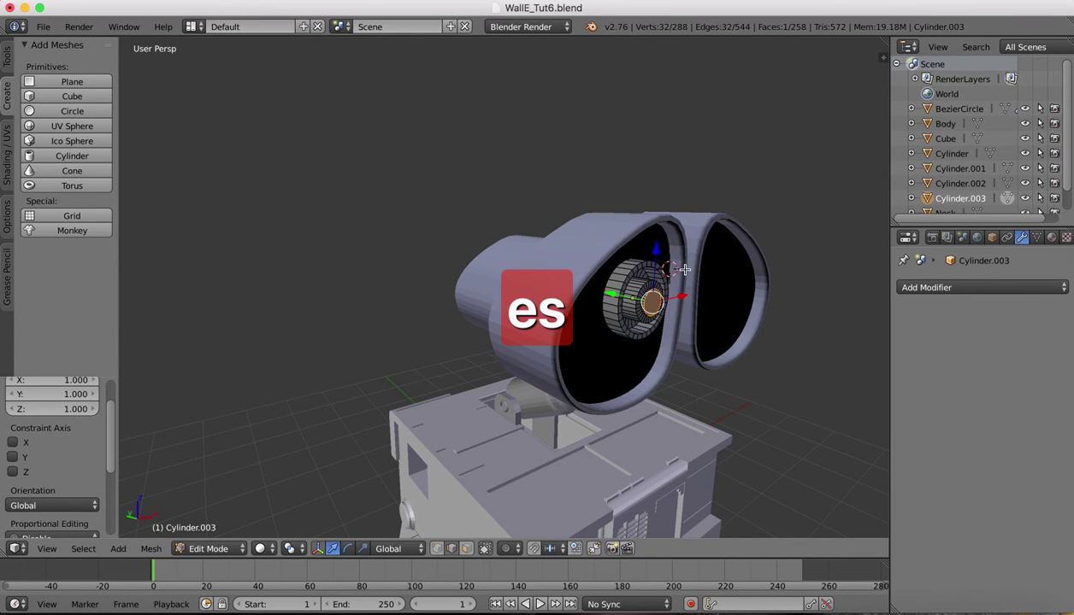
{"action": "key", "text": "s"}
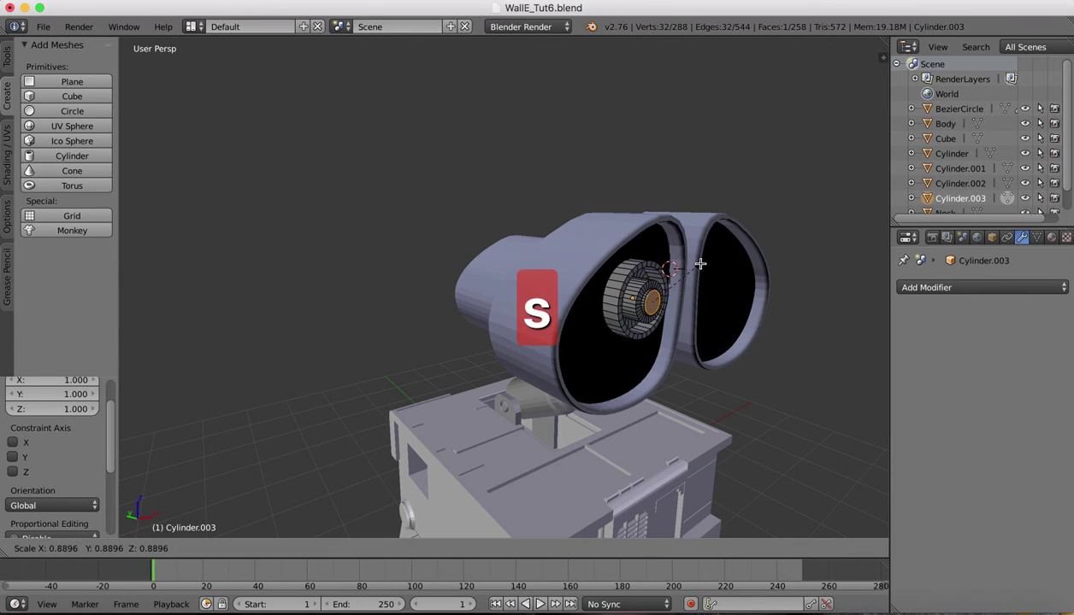
{"action": "left_click", "coordinate": [699, 266]}
{"action": "scroll", "coordinate": [673, 293], "scroll_direction": "up", "scroll_amount": 4}
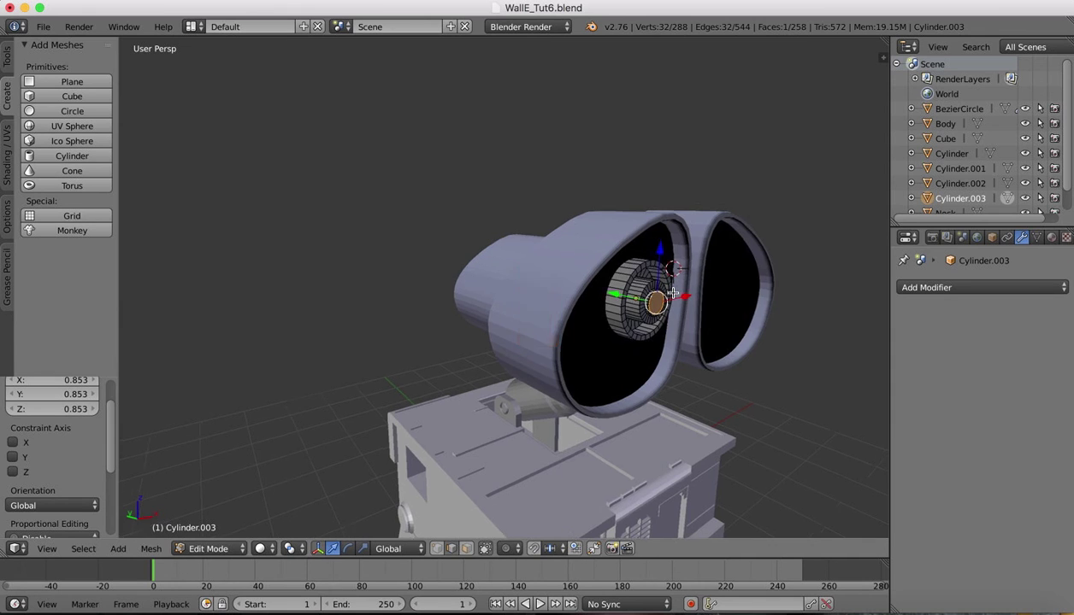
{"action": "scroll", "coordinate": [672, 293], "scroll_direction": "right", "scroll_amount": 10}
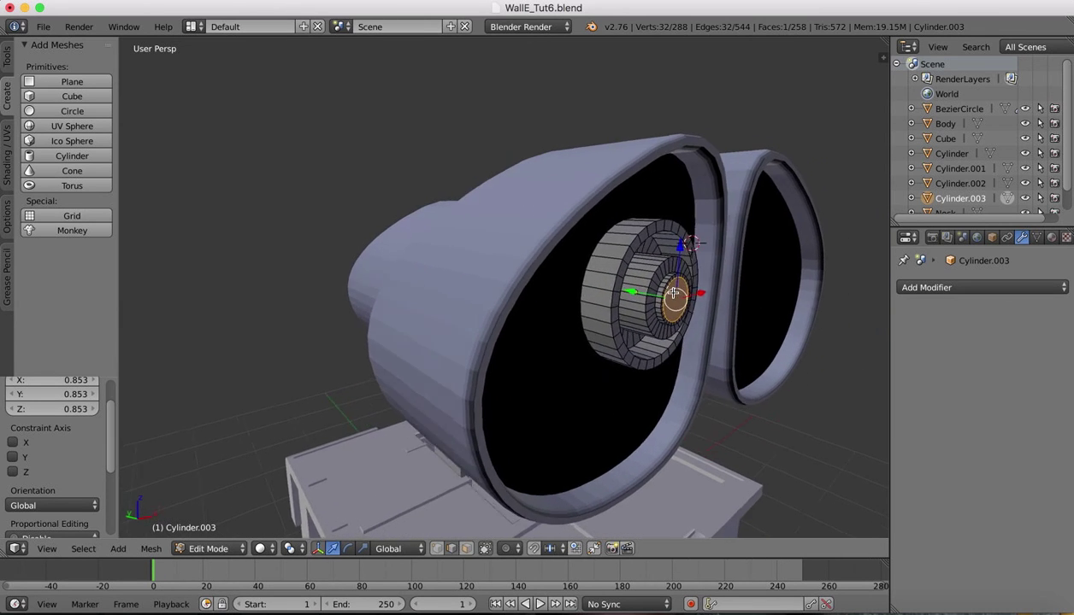
{"action": "scroll", "coordinate": [672, 293], "scroll_direction": "left", "scroll_amount": 5}
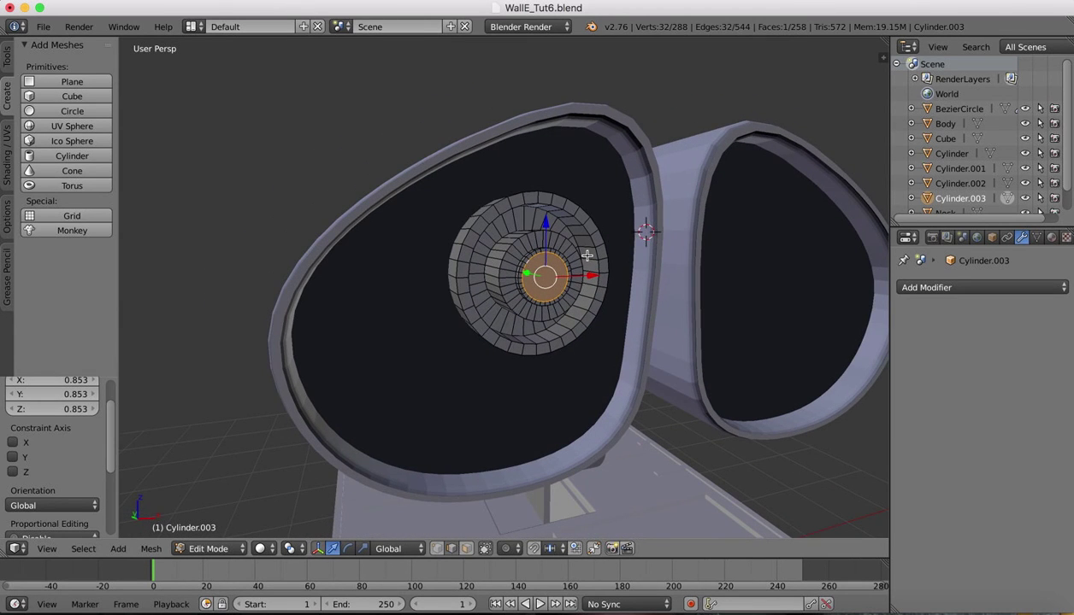
{"action": "key", "text": "s"}
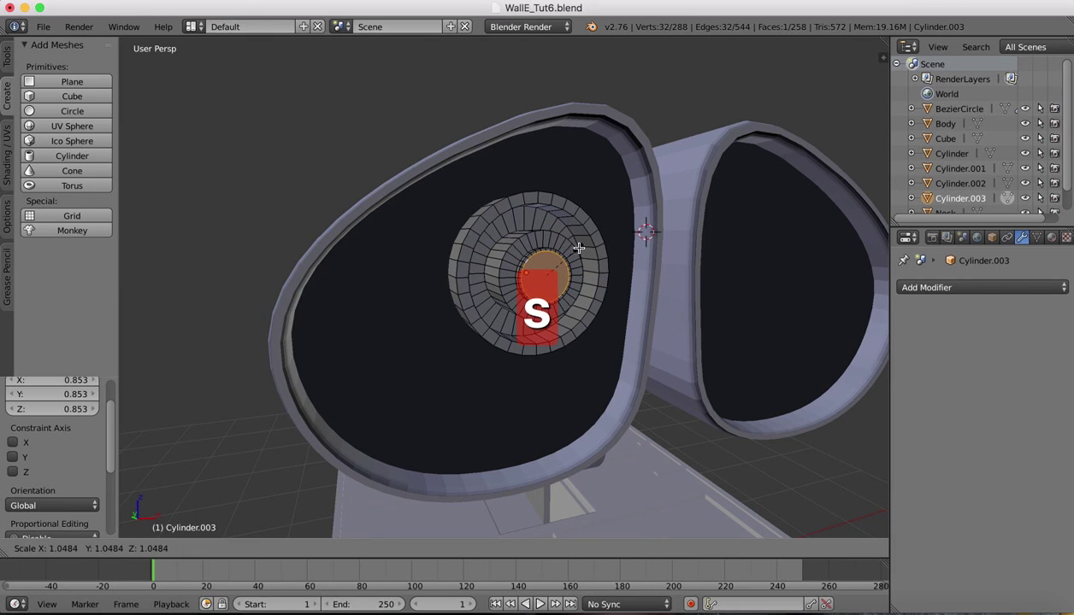
{"action": "left_click", "coordinate": [578, 247]}
Extrude the inner circle about 0.025 inward, then extrude it in place and scale it to about 0.94.
{"action": "key", "text": "e"}
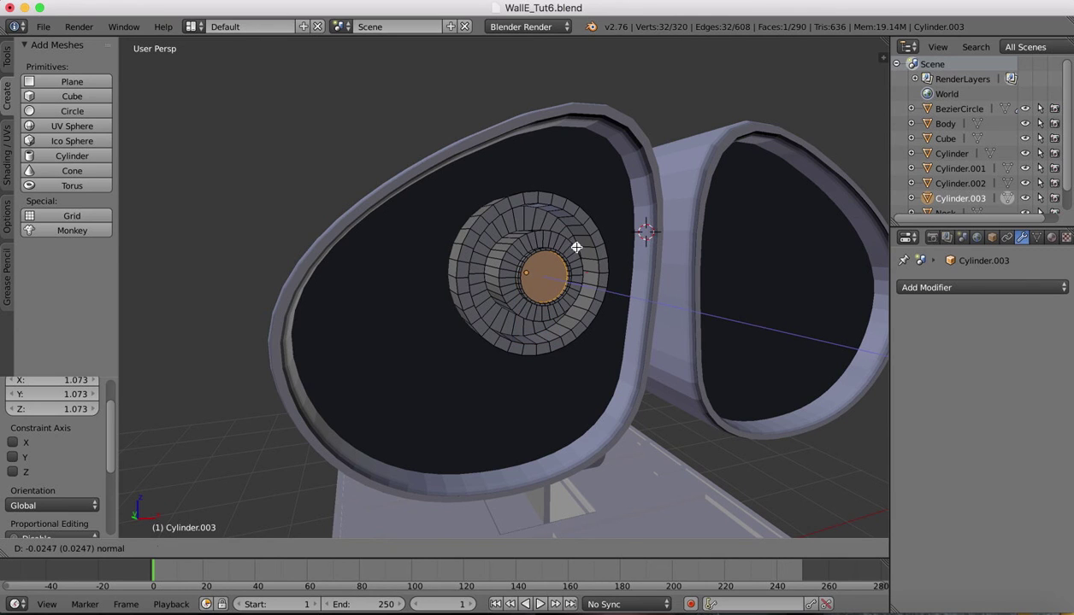
{"action": "left_click", "coordinate": [576, 247]}
{"action": "key", "text": "e"}
{"action": "key", "text": "s"}
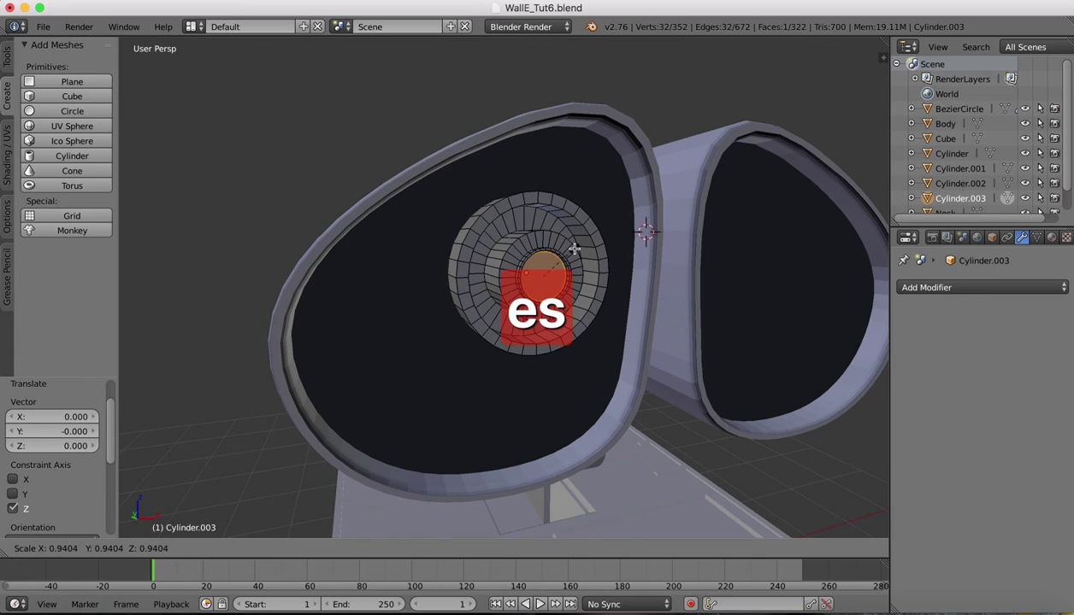
{"action": "left_click", "coordinate": [574, 249]}
Extrude the innermost circle about 0.018 outward and return to Object Mode.
{"action": "key", "text": "e"}
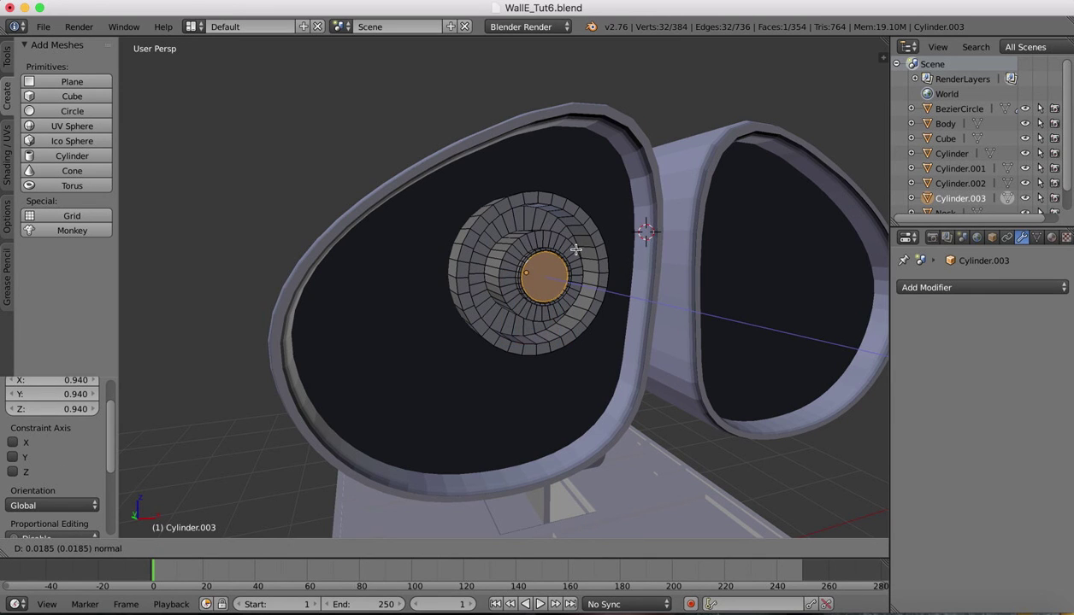
{"action": "left_click", "coordinate": [575, 248]}
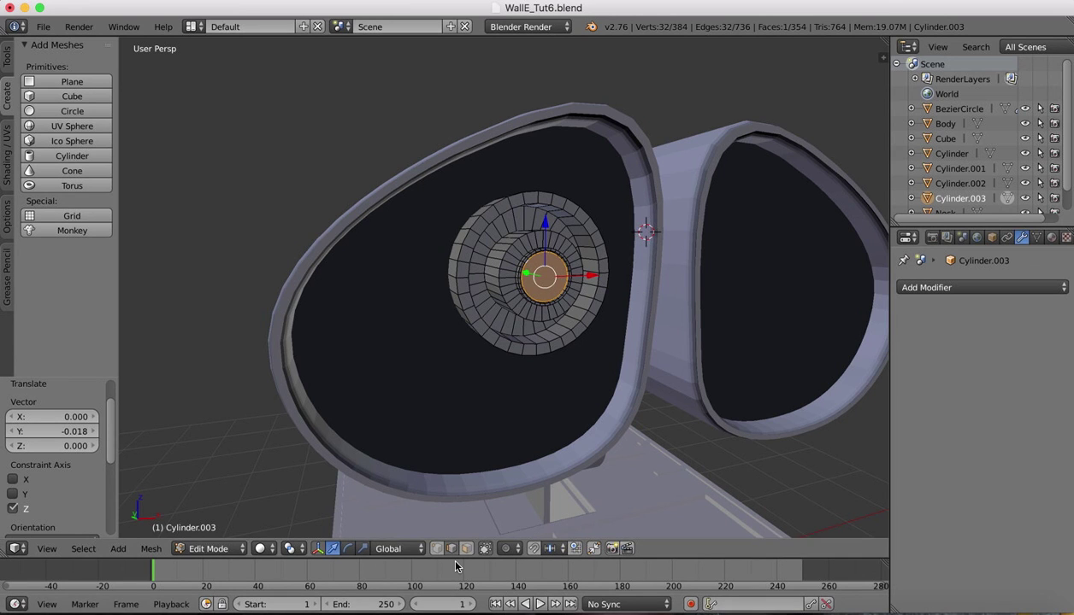
{"action": "left_click", "coordinate": [205, 550]}
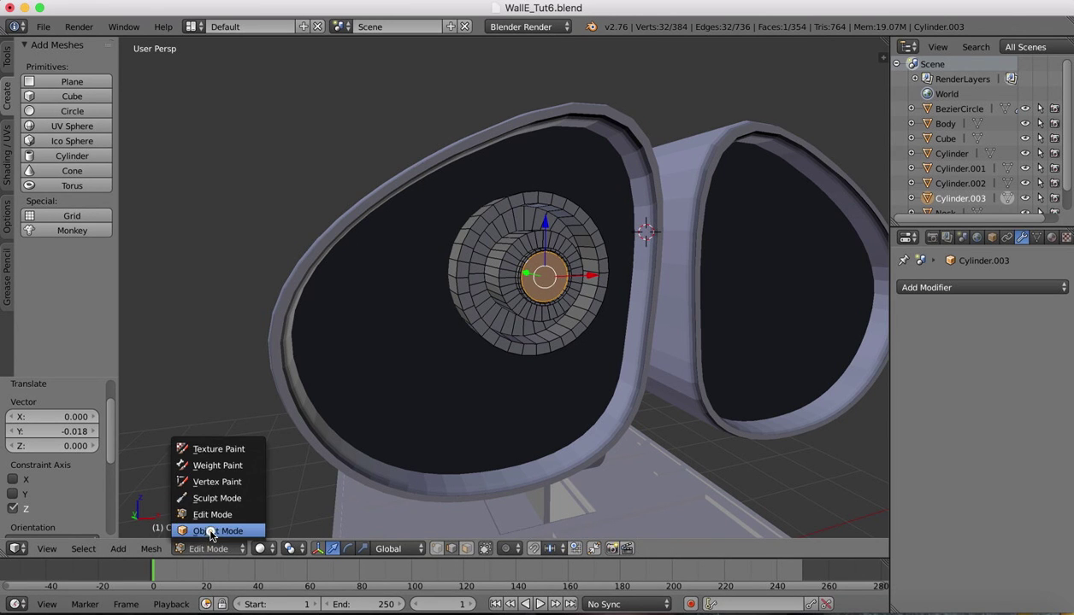
{"action": "left_click", "coordinate": [215, 531]}
Add the eye housing to the selection as the active object and join the lens into it so the housing's Mirror modifier applies to both.
{"action": "scroll", "coordinate": [352, 101], "scroll_direction": "down", "scroll_amount": 8}
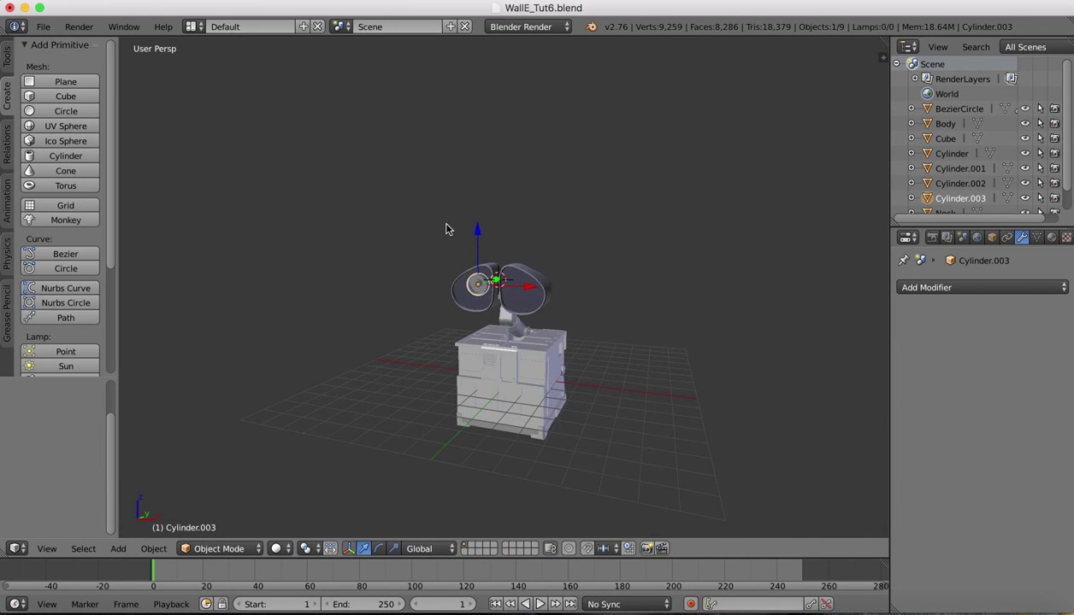
{"action": "scroll", "coordinate": [445, 229], "scroll_direction": "up", "scroll_amount": 8}
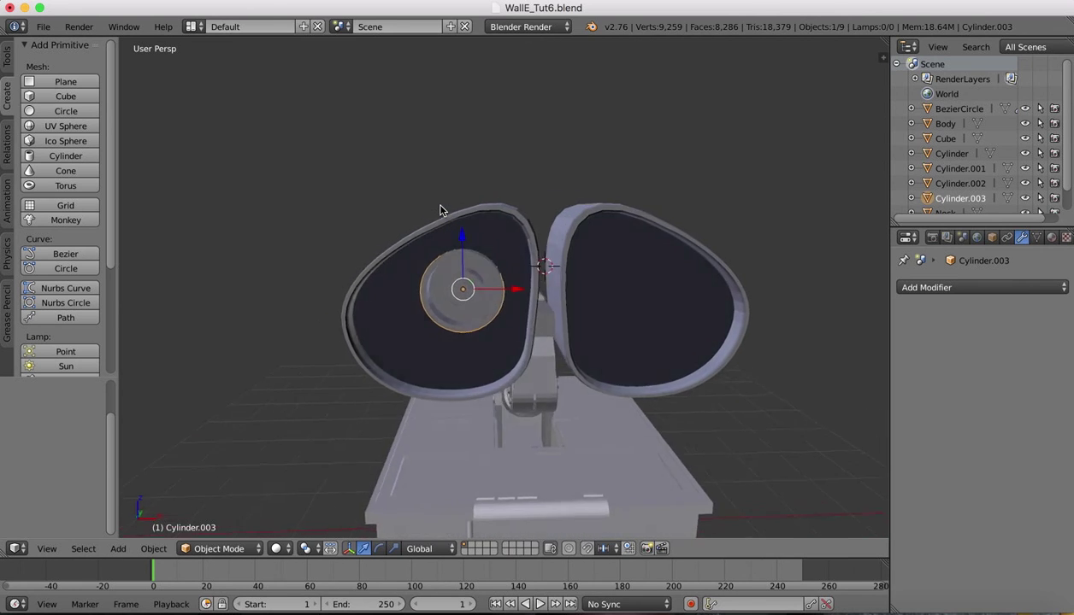
{"action": "scroll", "coordinate": [440, 210], "scroll_direction": "left", "scroll_amount": 8}
{"action": "scroll", "coordinate": [440, 211], "scroll_direction": "left", "scroll_amount": 5}
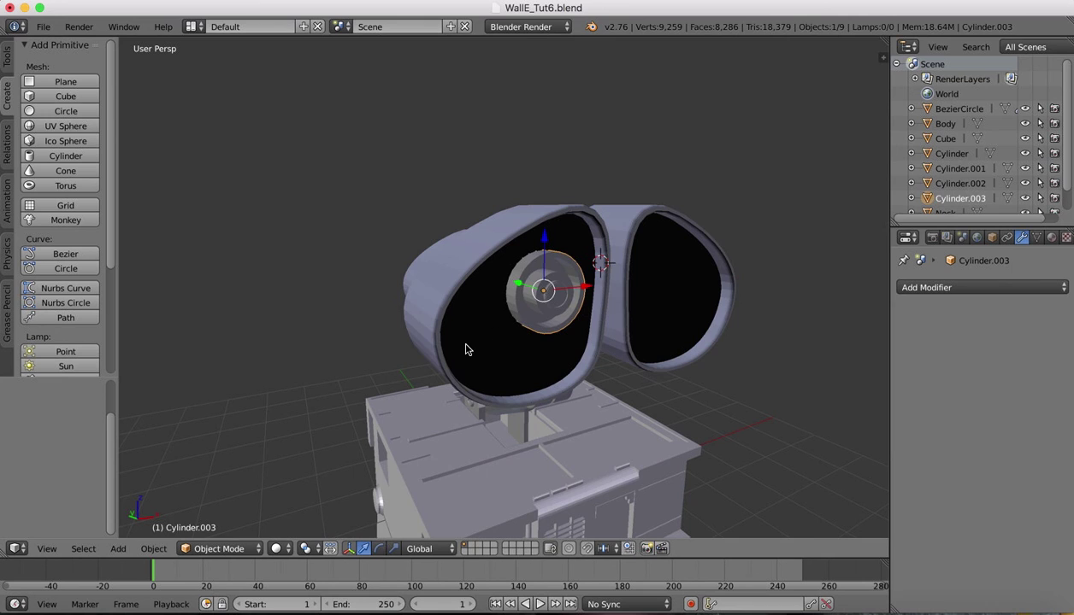
{"action": "right_click", "coordinate": [466, 348]}
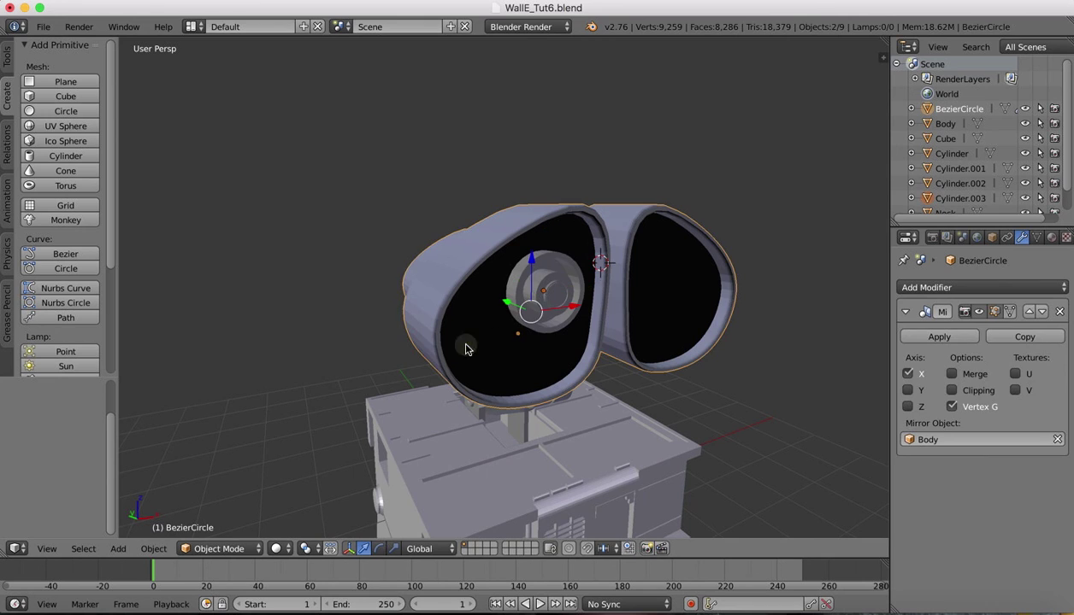
{"action": "left_click", "coordinate": [154, 549]}
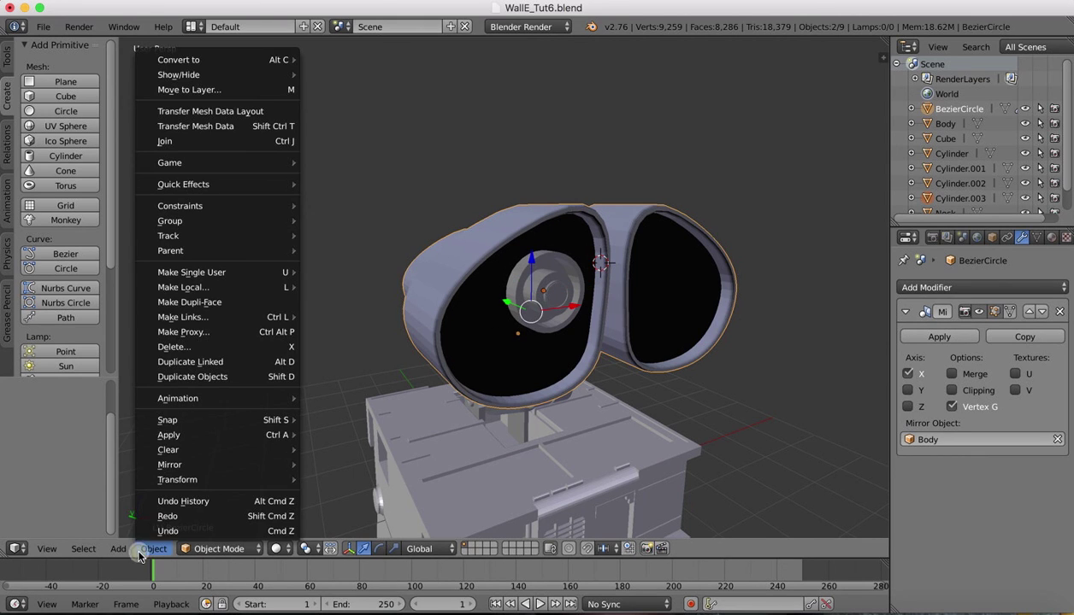
{"action": "left_click", "coordinate": [182, 143]}
Examine the mirrored lenses and the whole robot from the front, side and back, and bring up walle basic.jpg in Preview for comparison.
{"action": "scroll", "coordinate": [743, 118], "scroll_direction": "right", "scroll_amount": 10}
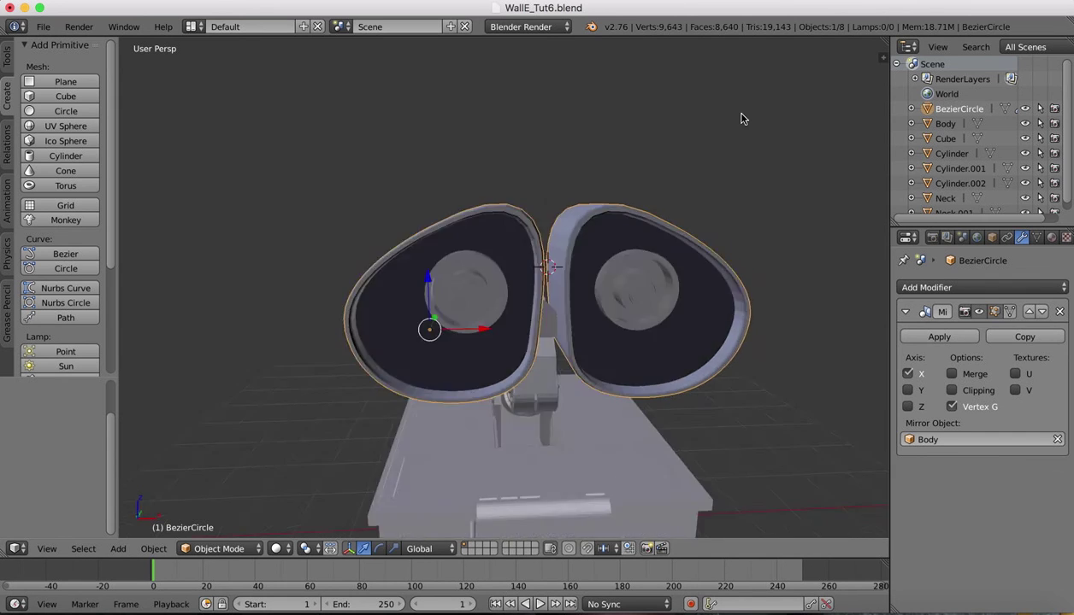
{"action": "scroll", "coordinate": [743, 118], "scroll_direction": "left", "scroll_amount": 5}
{"action": "scroll", "coordinate": [743, 131], "scroll_direction": "down", "scroll_amount": 7}
{"action": "scroll", "coordinate": [743, 131], "scroll_direction": "right", "scroll_amount": 6}
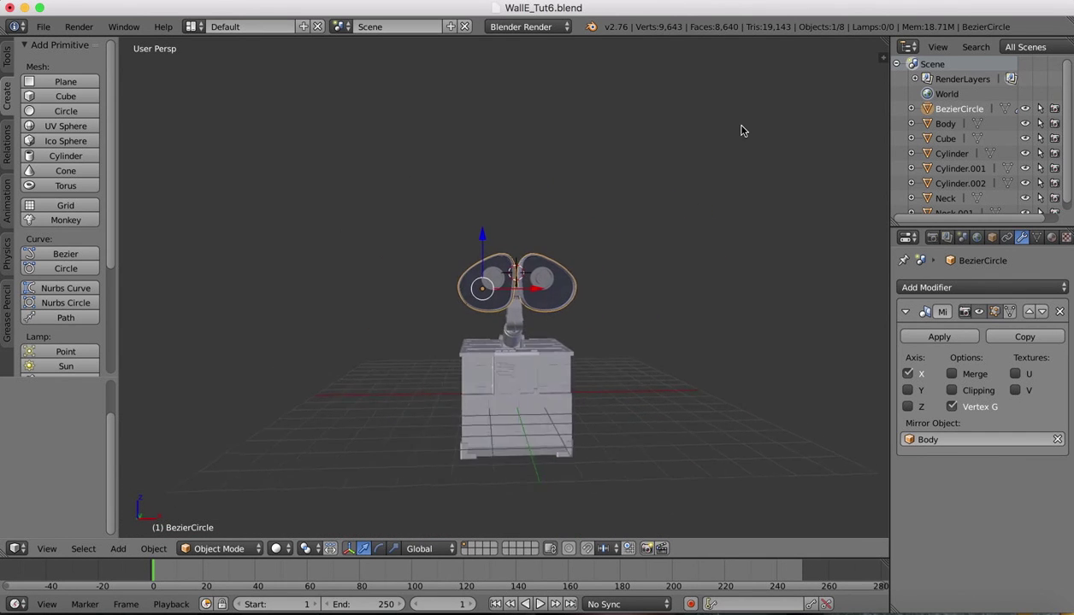
{"action": "scroll", "coordinate": [743, 130], "scroll_direction": "left", "scroll_amount": 6}
{"action": "scroll", "coordinate": [743, 131], "scroll_direction": "right", "scroll_amount": 6}
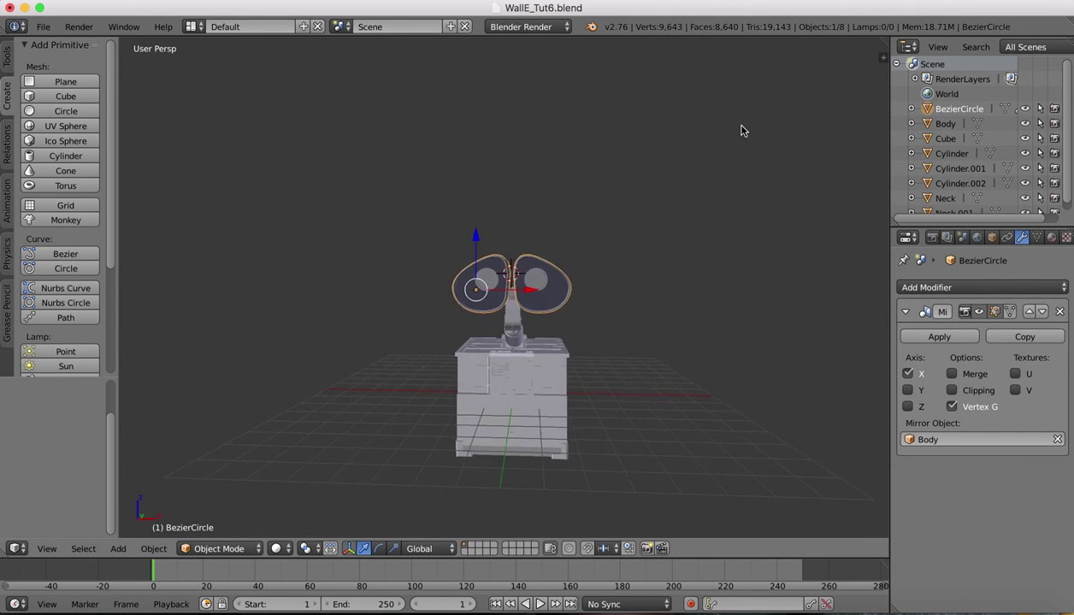
{"action": "scroll", "coordinate": [743, 131], "scroll_direction": "right", "scroll_amount": 10}
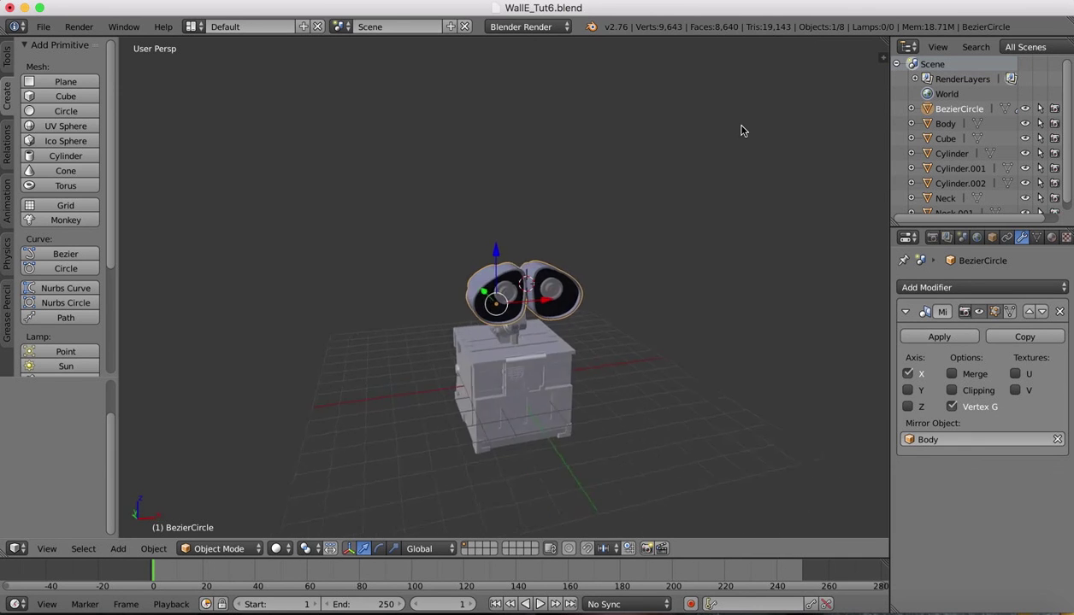
{"action": "scroll", "coordinate": [743, 131], "scroll_direction": "left", "scroll_amount": 8}
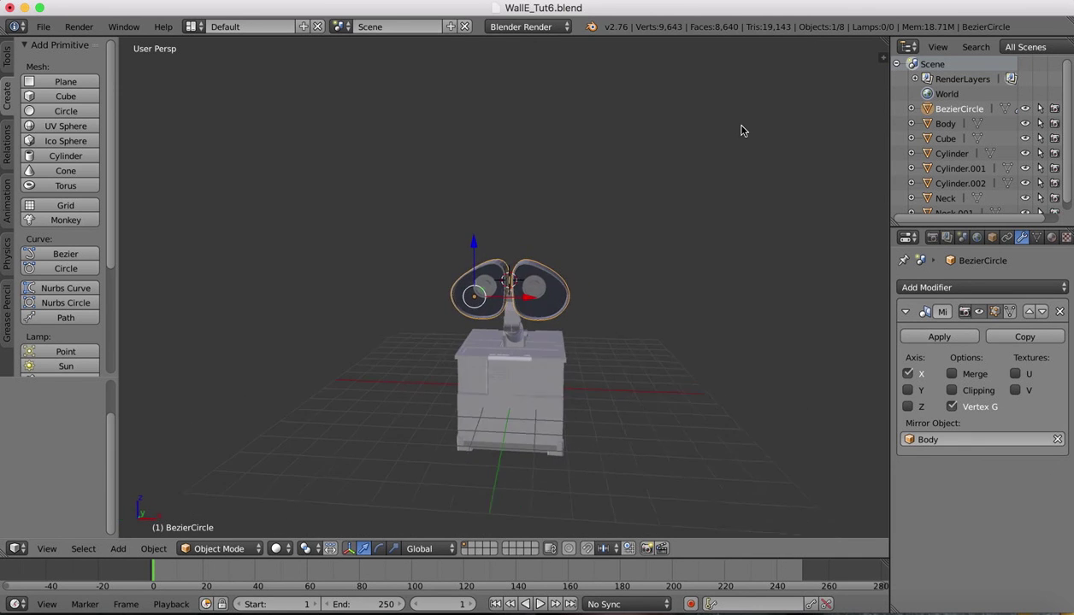
{"action": "scroll", "coordinate": [538, 373], "scroll_direction": "up", "scroll_amount": 8}
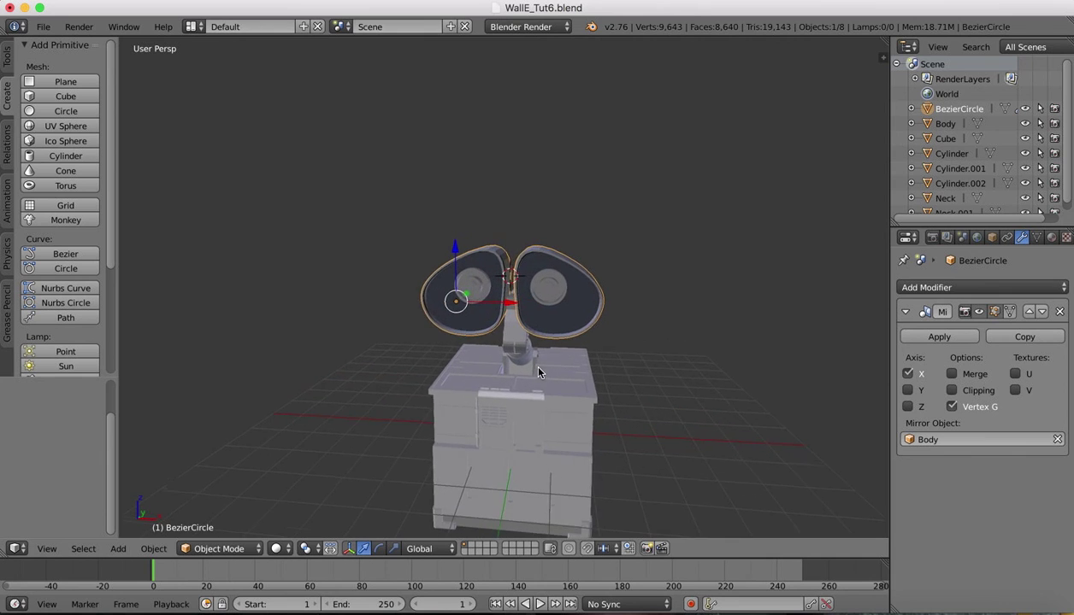
{"action": "scroll", "coordinate": [538, 372], "scroll_direction": "down", "scroll_amount": 5}
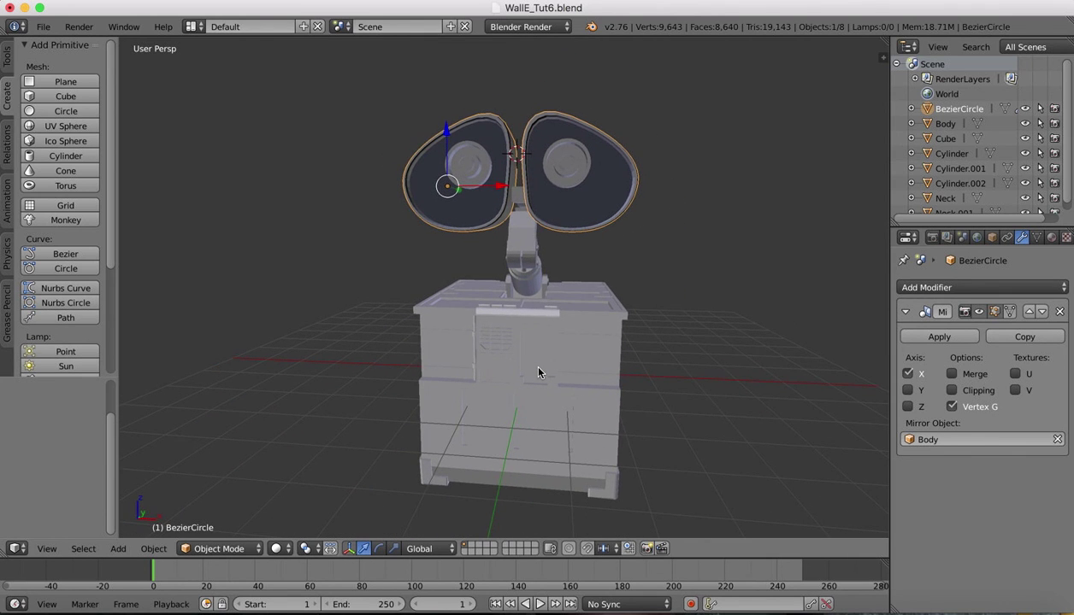
{"action": "scroll", "coordinate": [538, 373], "scroll_direction": "left", "scroll_amount": 10}
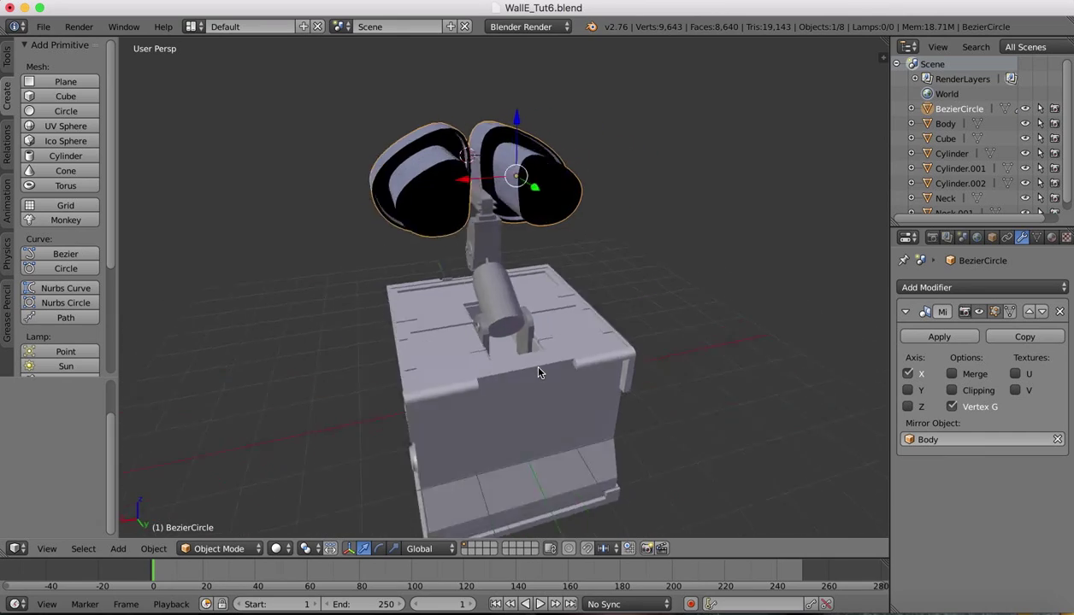
{"action": "scroll", "coordinate": [538, 373], "scroll_direction": "right", "scroll_amount": 10}
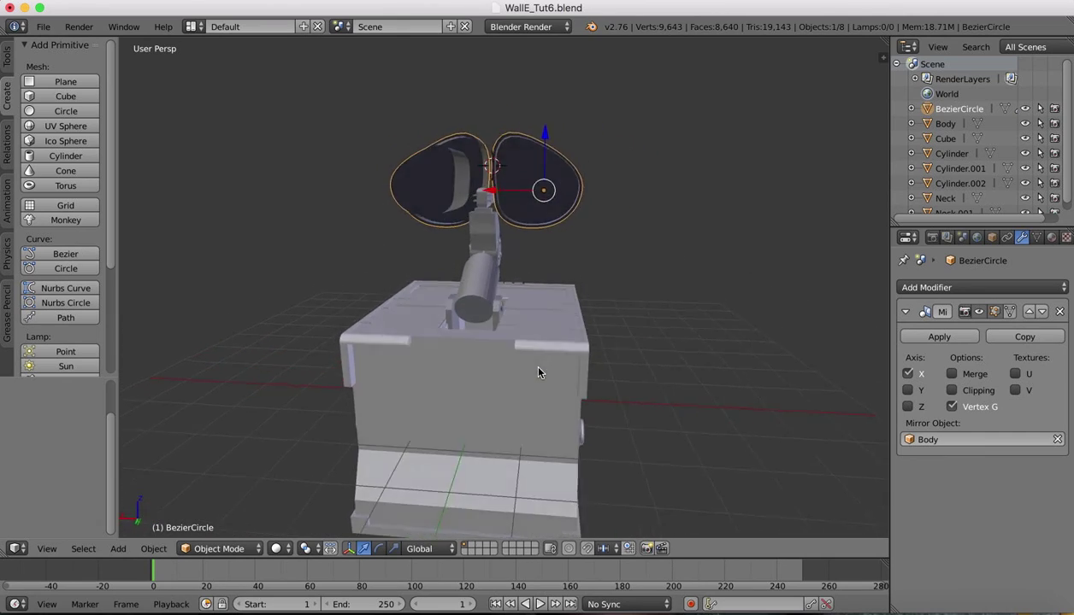
{"action": "scroll", "coordinate": [538, 373], "scroll_direction": "left", "scroll_amount": 10}
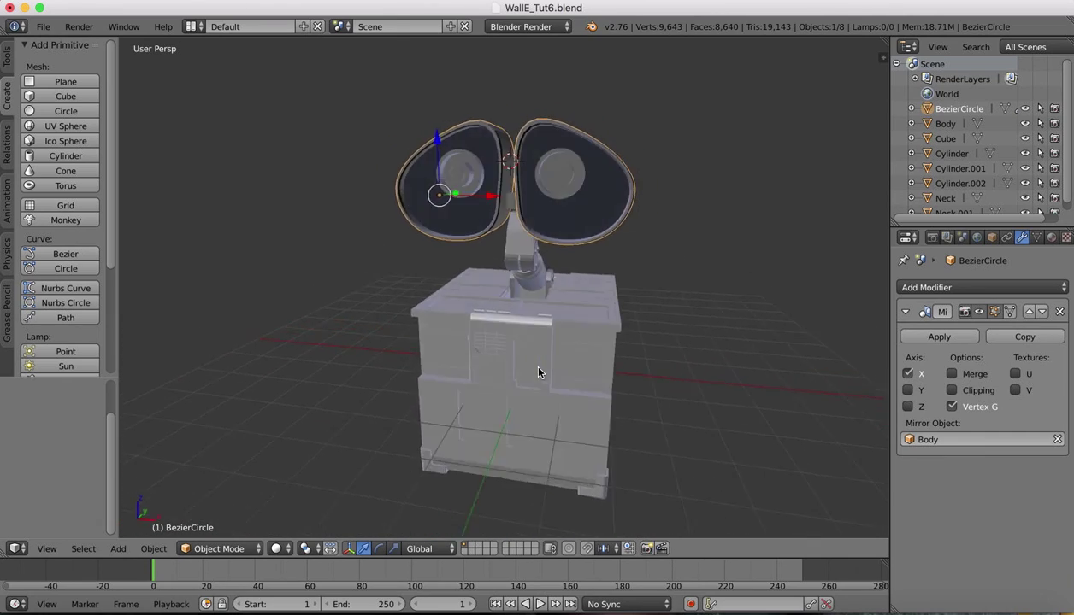
{"action": "scroll", "coordinate": [538, 372], "scroll_direction": "left", "scroll_amount": 10}
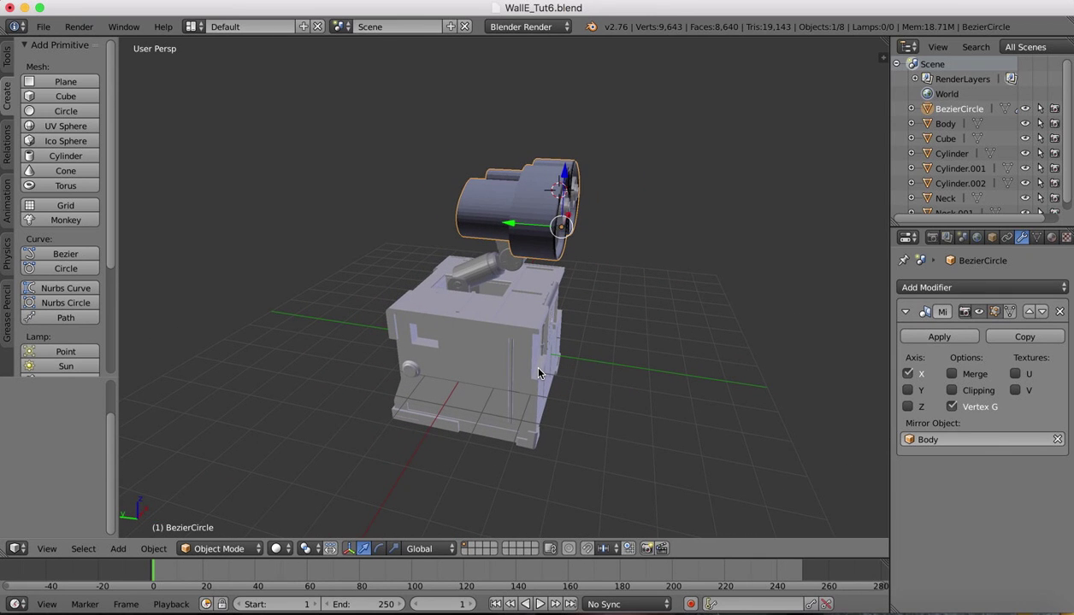
{"action": "scroll", "coordinate": [538, 373], "scroll_direction": "right", "scroll_amount": 10}
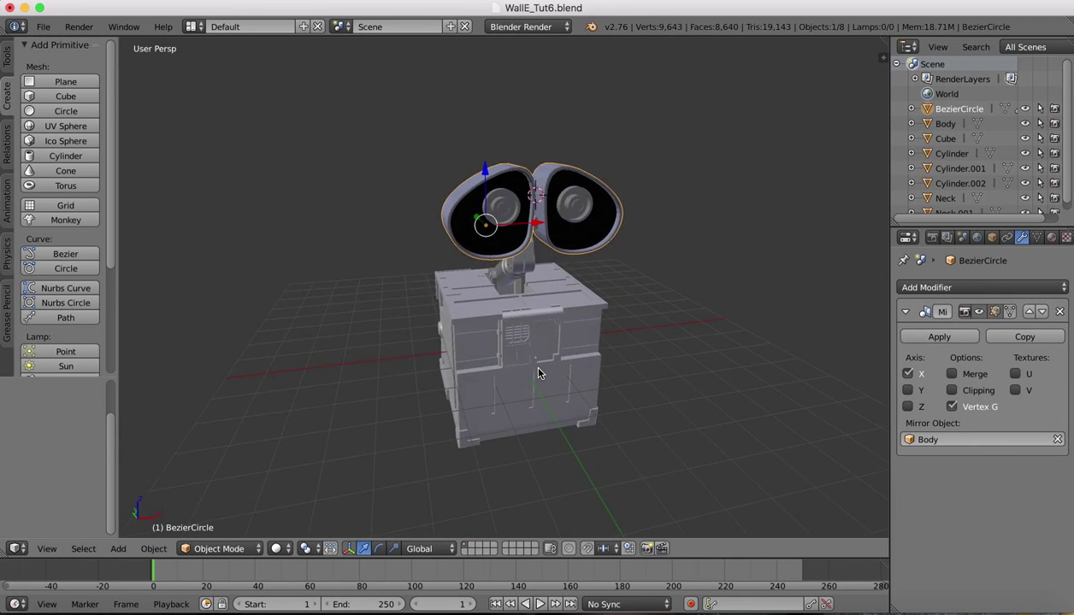
{"action": "scroll", "coordinate": [538, 373], "scroll_direction": "right", "scroll_amount": 1}
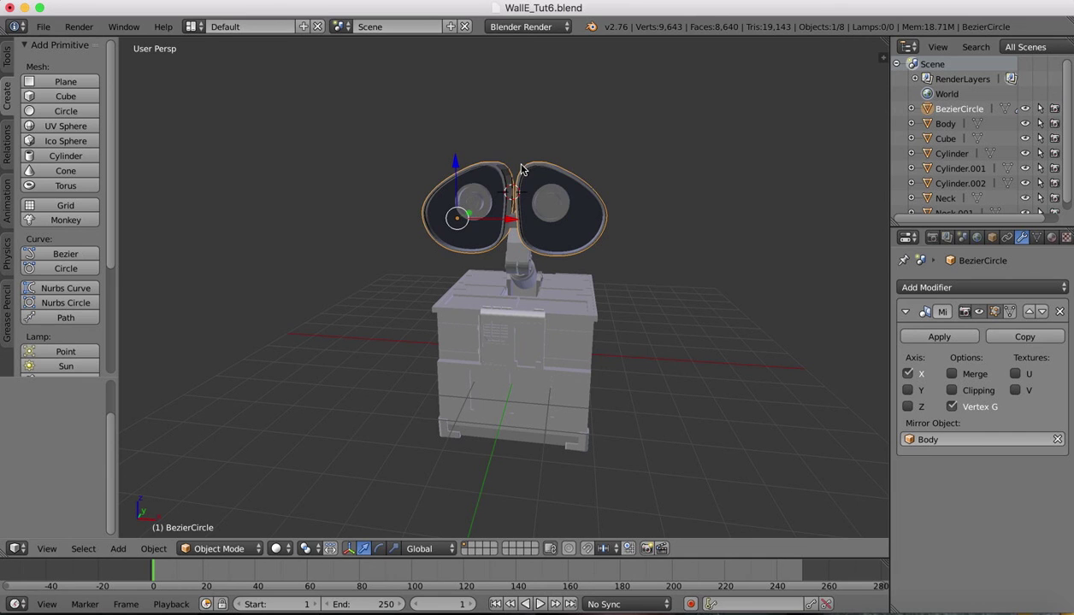
{"action": "scroll", "coordinate": [708, 278], "scroll_direction": "left", "scroll_amount": 3}
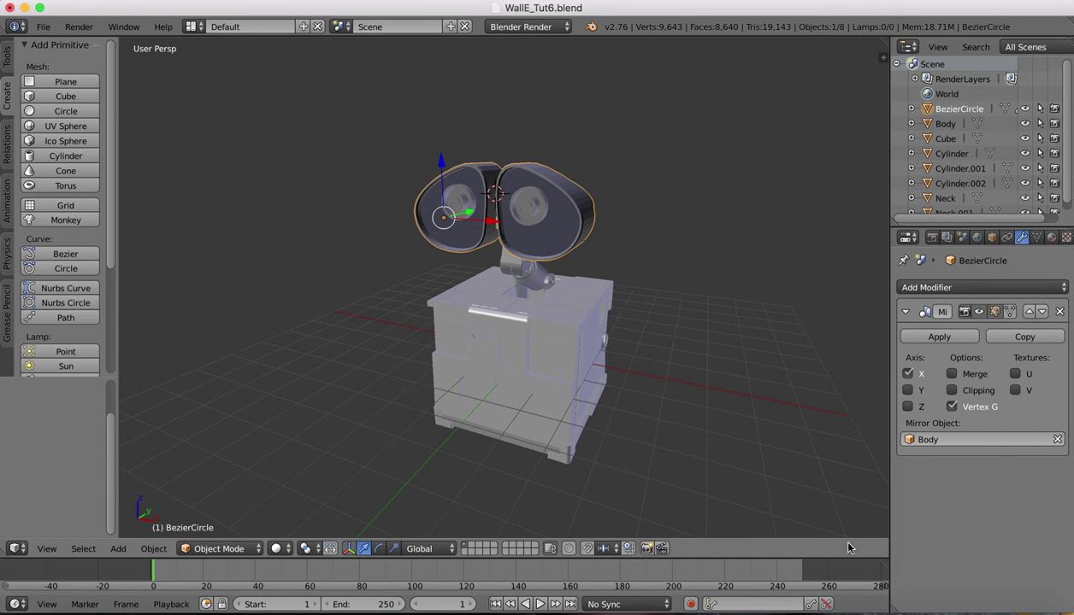
{"action": "left_click", "coordinate": [892, 604]}
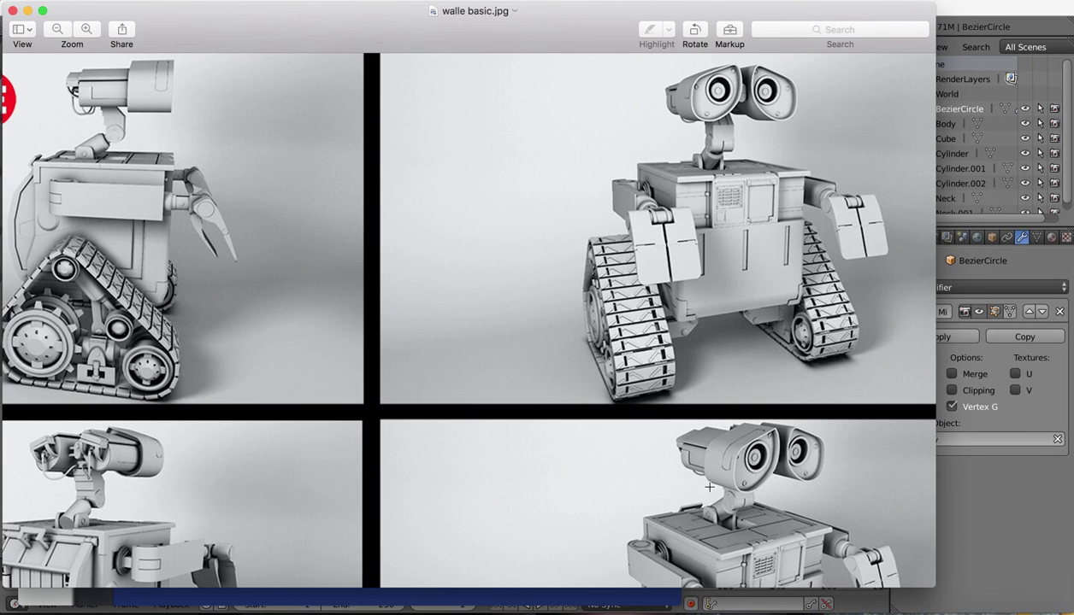
Examine the side, front and rear views of the robot in walle basic.jpg, including the arms, tracks and wheels.
{"action": "scroll", "coordinate": [393, 380], "scroll_direction": "left", "scroll_amount": 5}
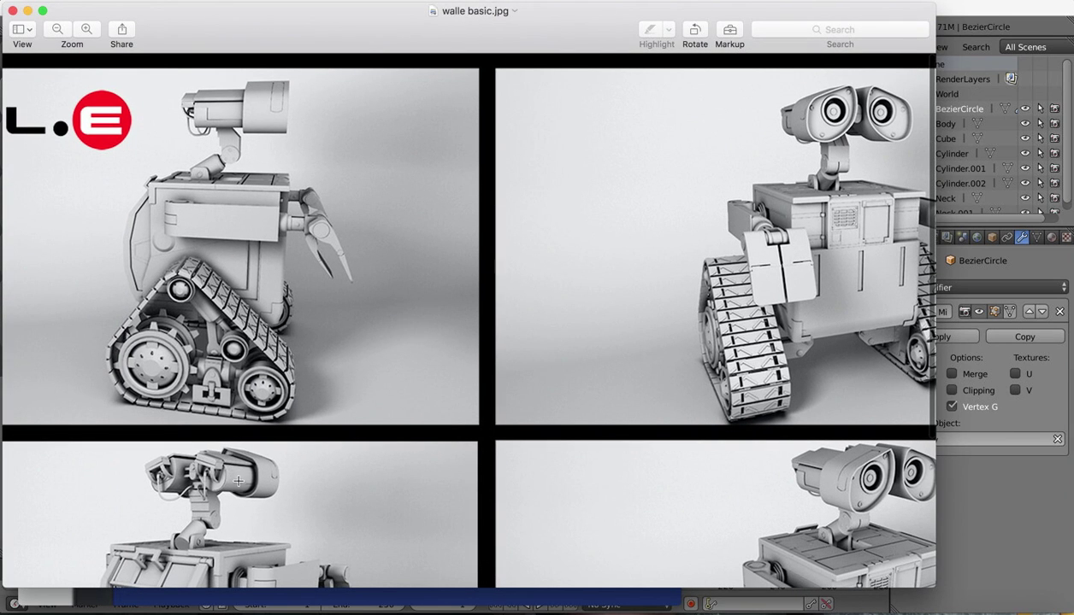
{"action": "scroll", "coordinate": [336, 495], "scroll_direction": "down", "scroll_amount": 3}
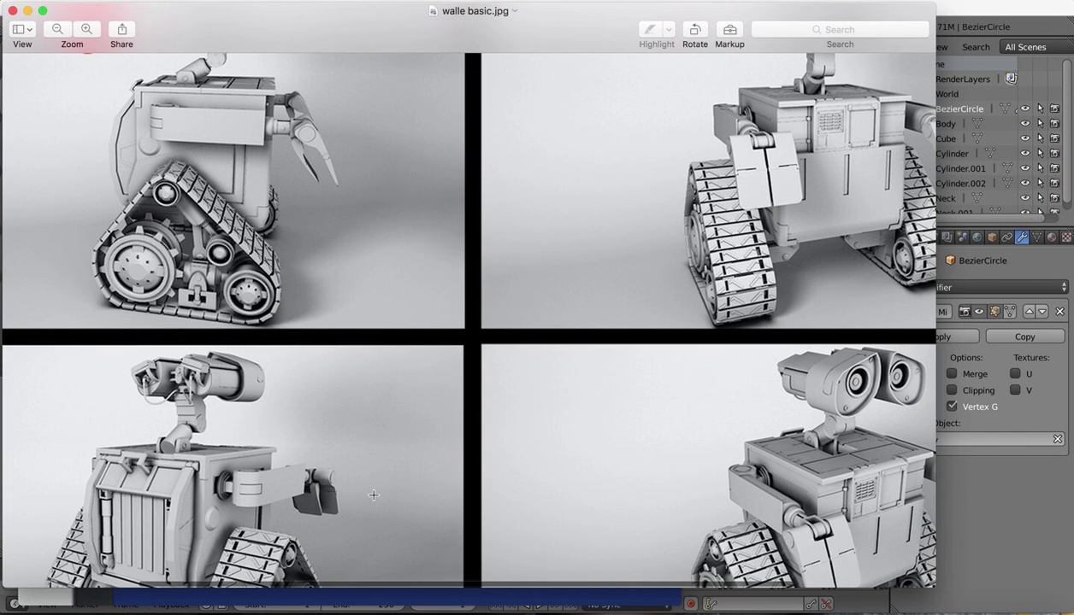
{"action": "scroll", "coordinate": [374, 495], "scroll_direction": "down", "scroll_amount": 3}
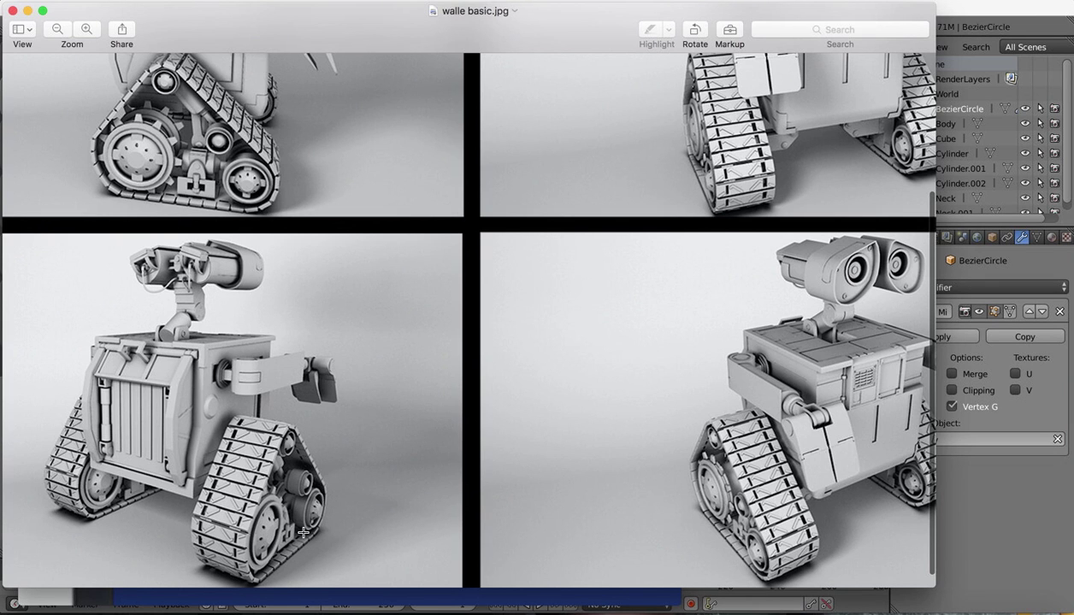
{"action": "scroll", "coordinate": [401, 298], "scroll_direction": "up", "scroll_amount": 5}
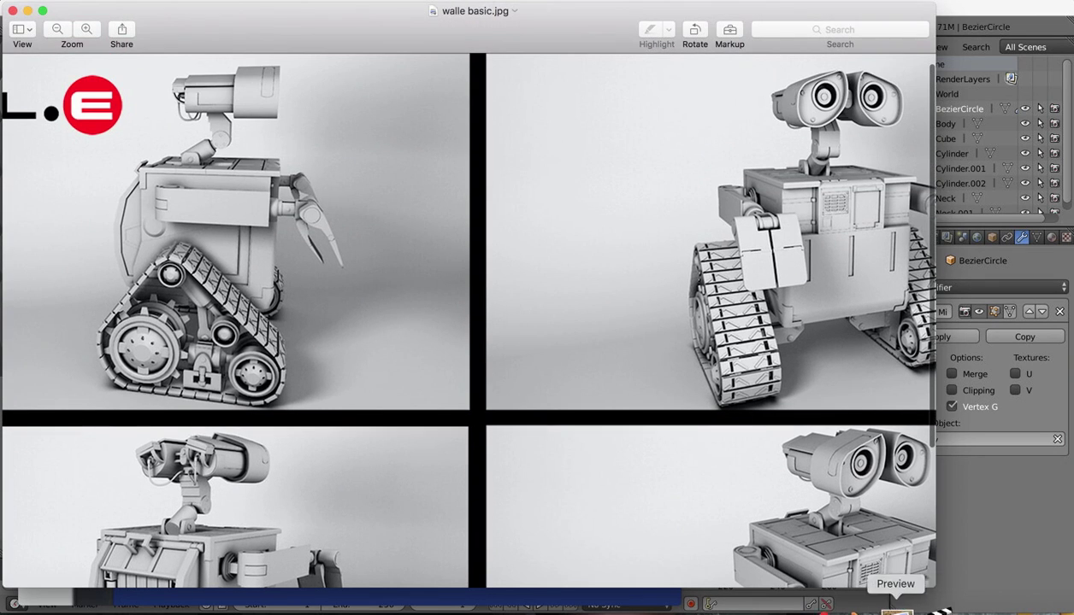
Switch back to Blender and inspect the modelled robot's eyes, neck and body from the side, back and front.
{"action": "left_click", "coordinate": [866, 610]}
{"action": "scroll", "coordinate": [748, 304], "scroll_direction": "right", "scroll_amount": 10}
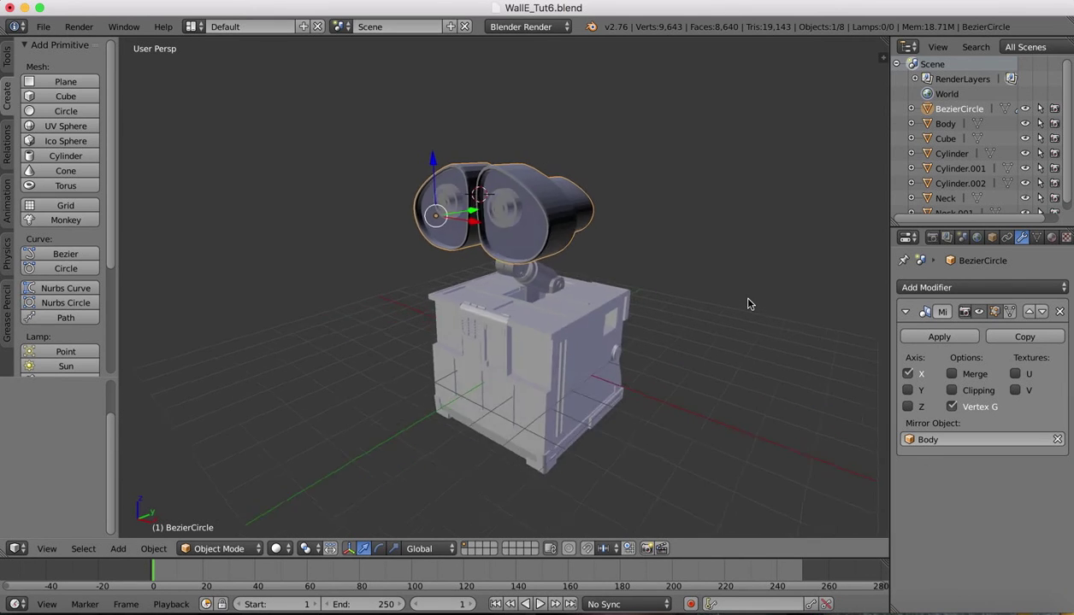
{"action": "scroll", "coordinate": [749, 304], "scroll_direction": "left", "scroll_amount": 10}
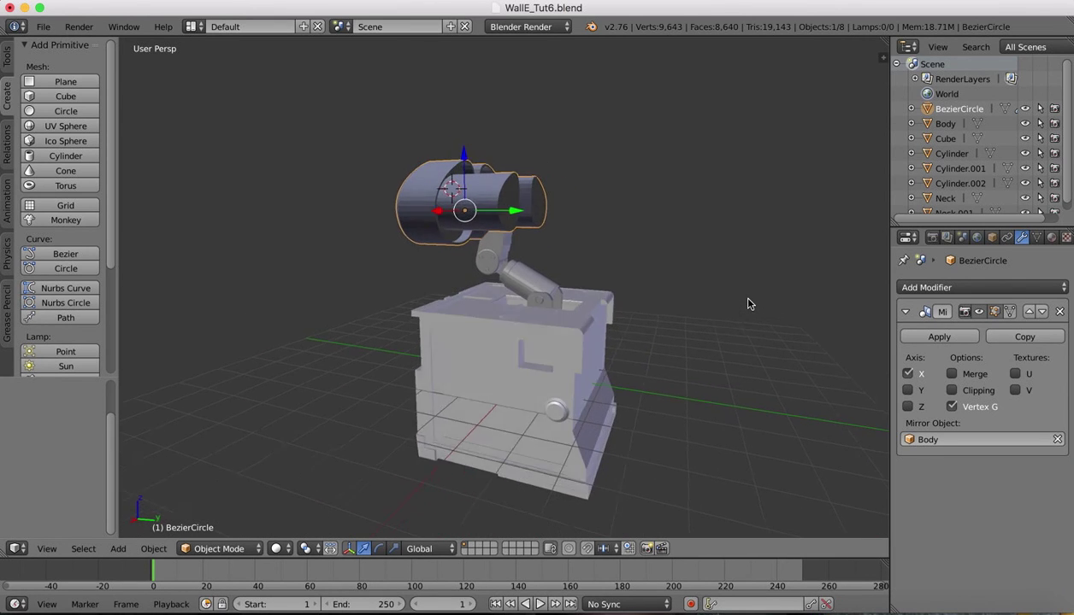
{"action": "scroll", "coordinate": [749, 303], "scroll_direction": "left", "scroll_amount": 10}
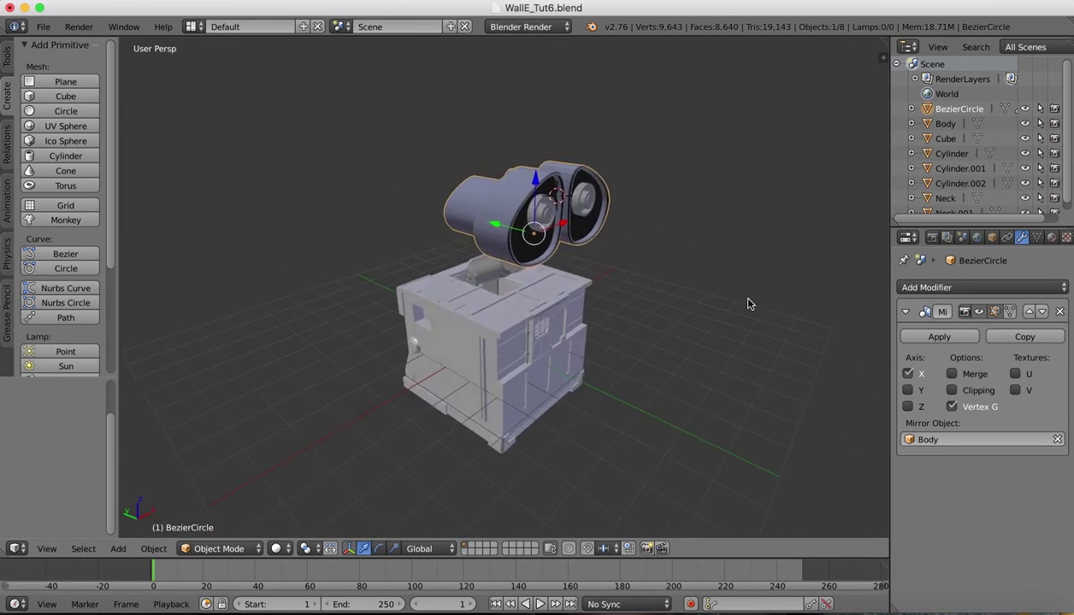
{"action": "scroll", "coordinate": [749, 304], "scroll_direction": "left", "scroll_amount": 10}
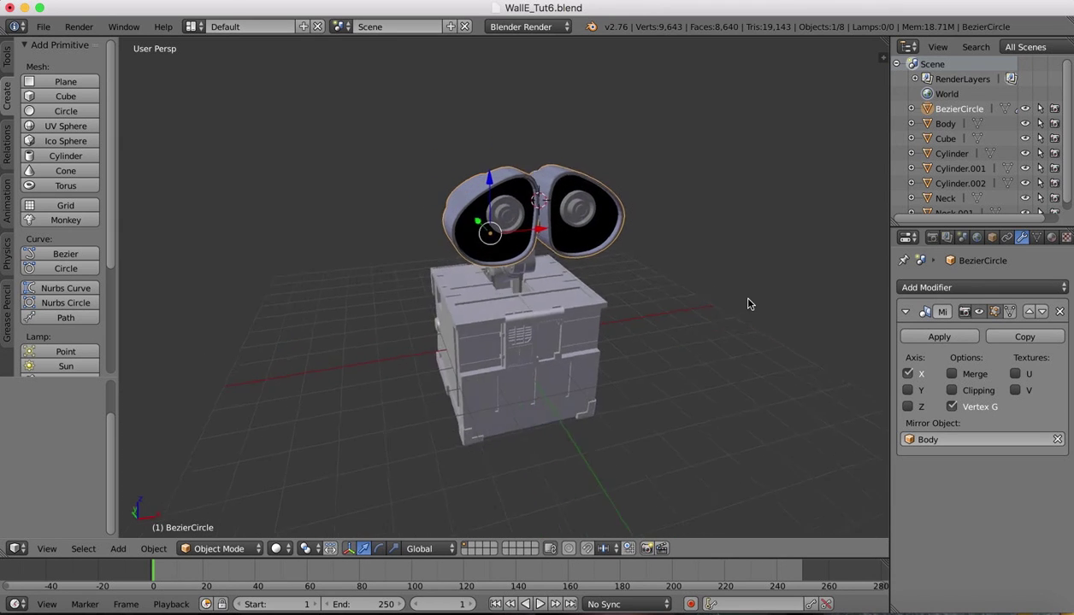
{"action": "scroll", "coordinate": [749, 304], "scroll_direction": "up", "scroll_amount": 4}
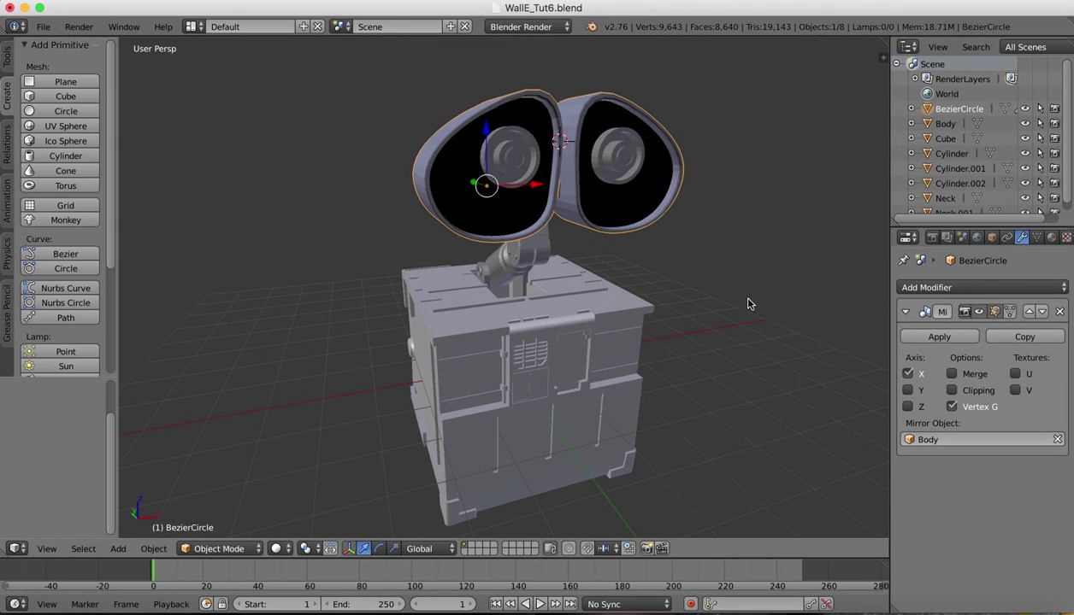
{"action": "scroll", "coordinate": [769, 279], "scroll_direction": "right", "scroll_amount": 10}
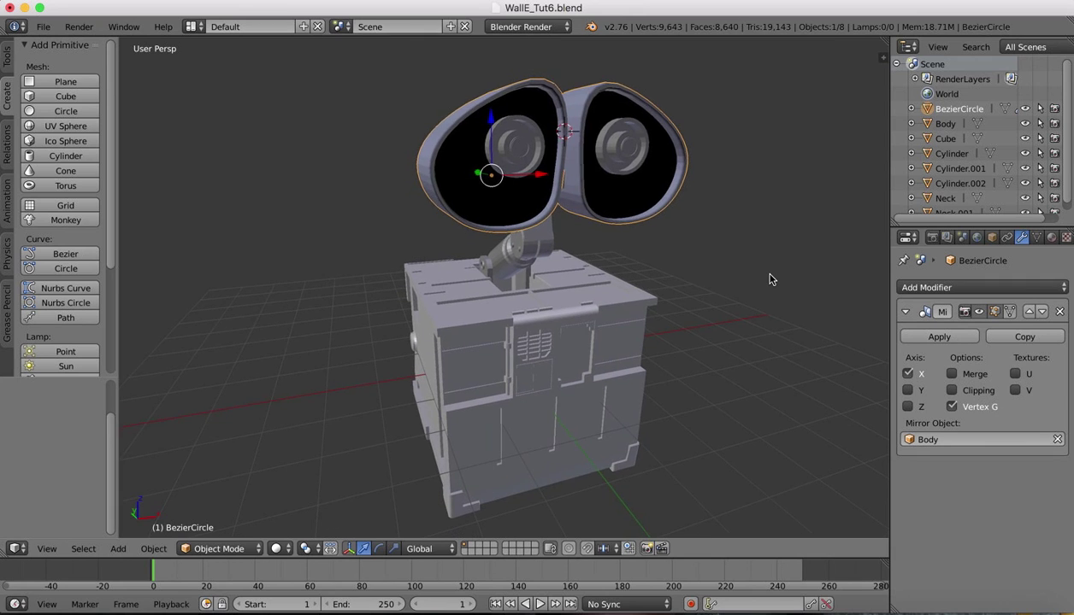